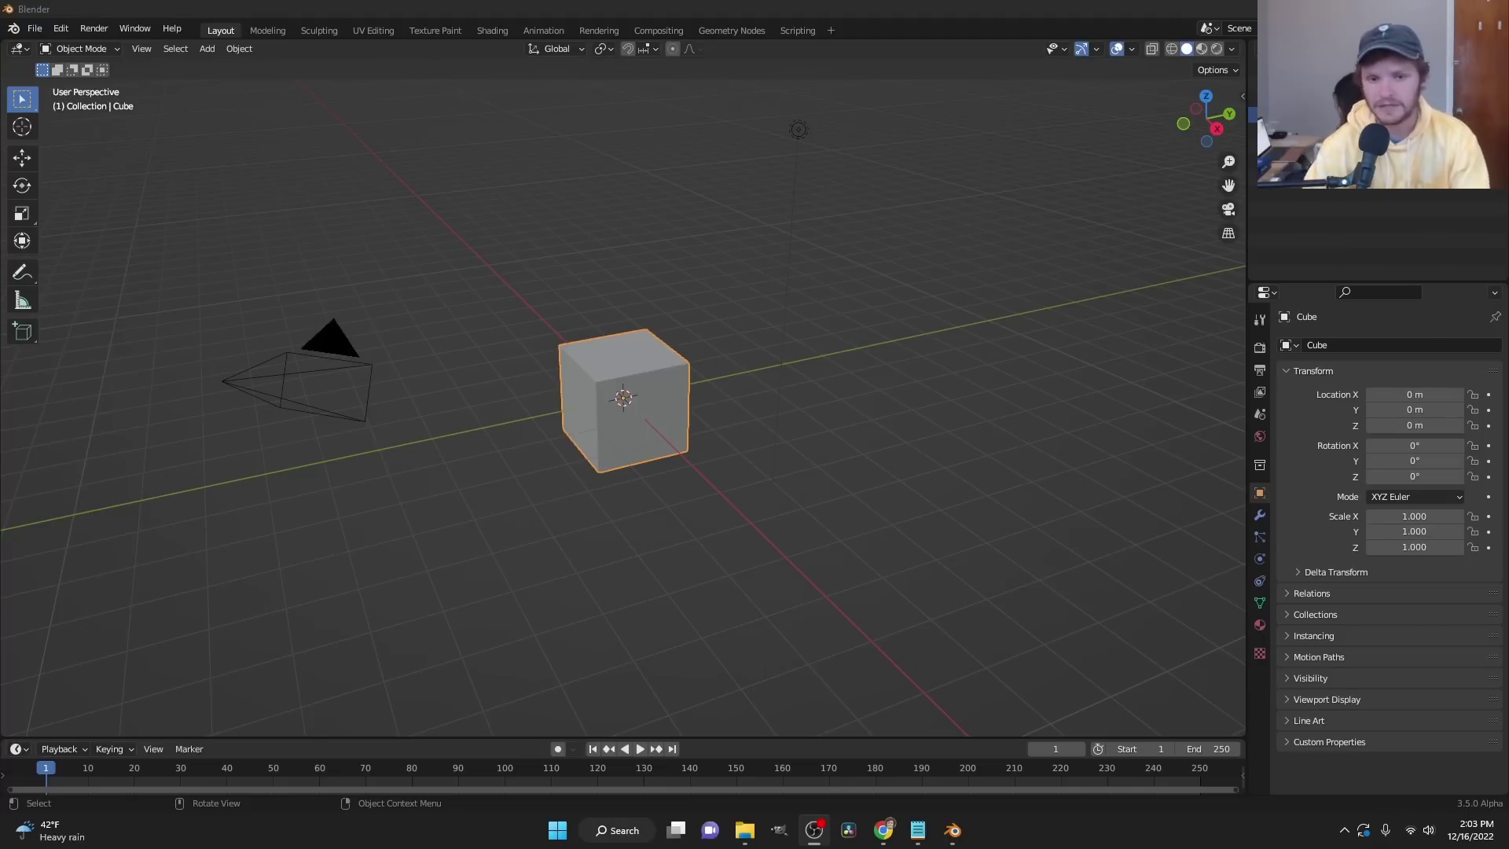
- Delete the default cube, camera and light from the scene
click(780, 247)
key(a)
key(x)
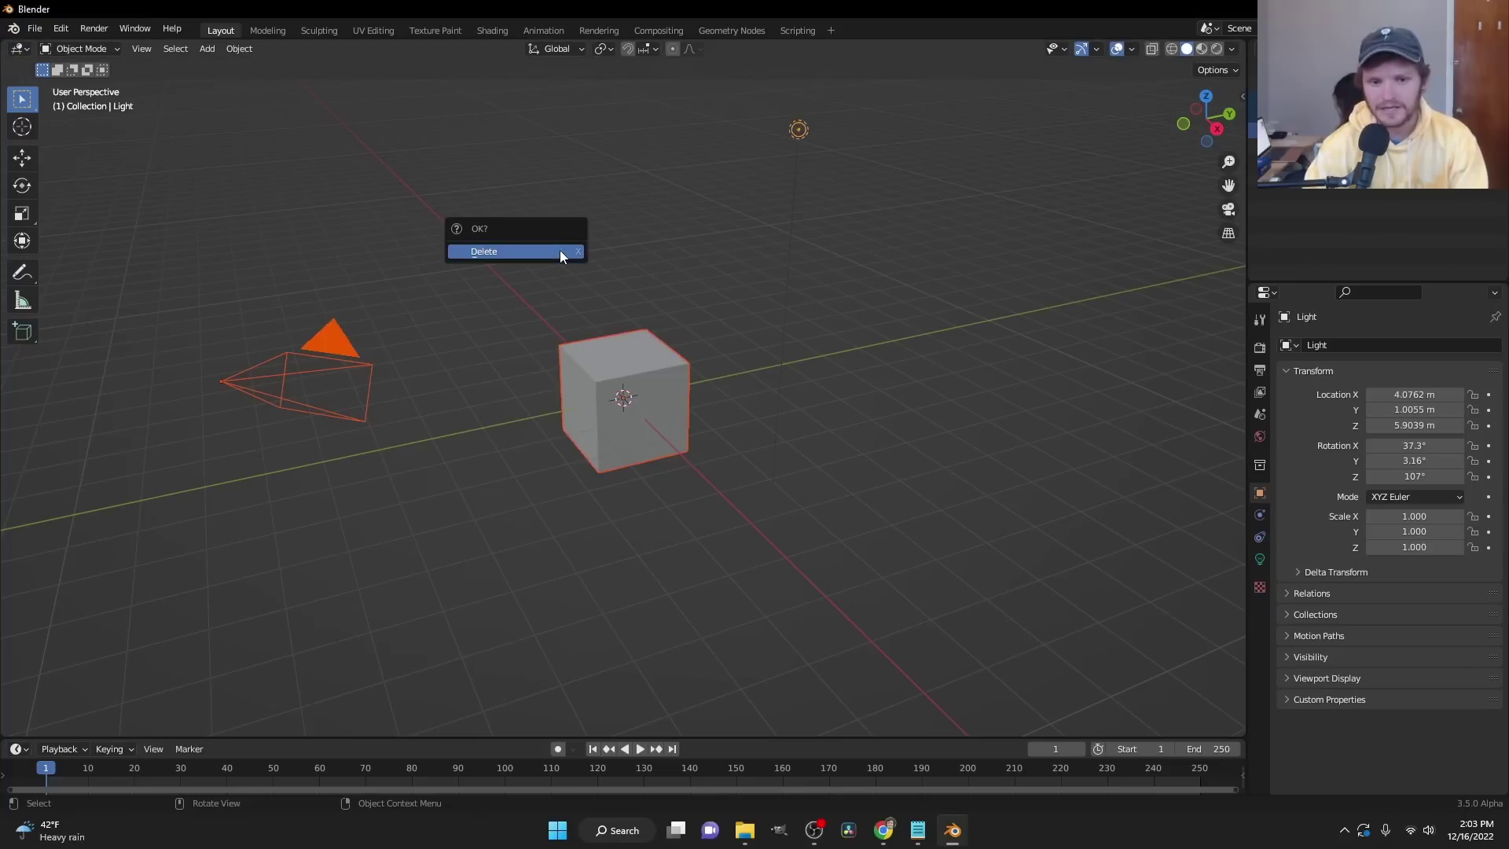
click(559, 250)
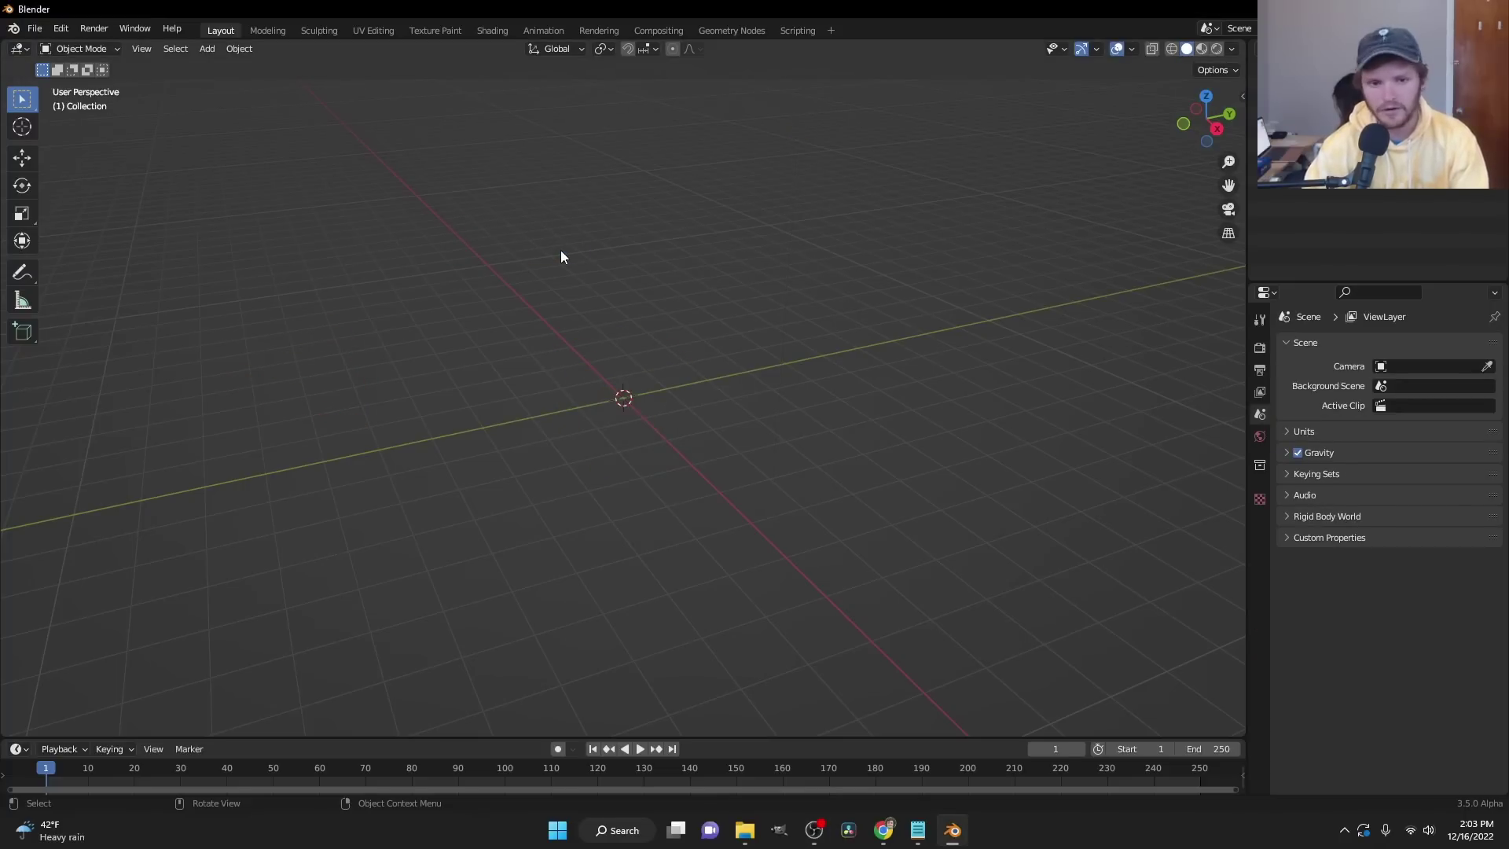
- Show the Dream Texture projection panel in the sidebar and its Model list
key(n)
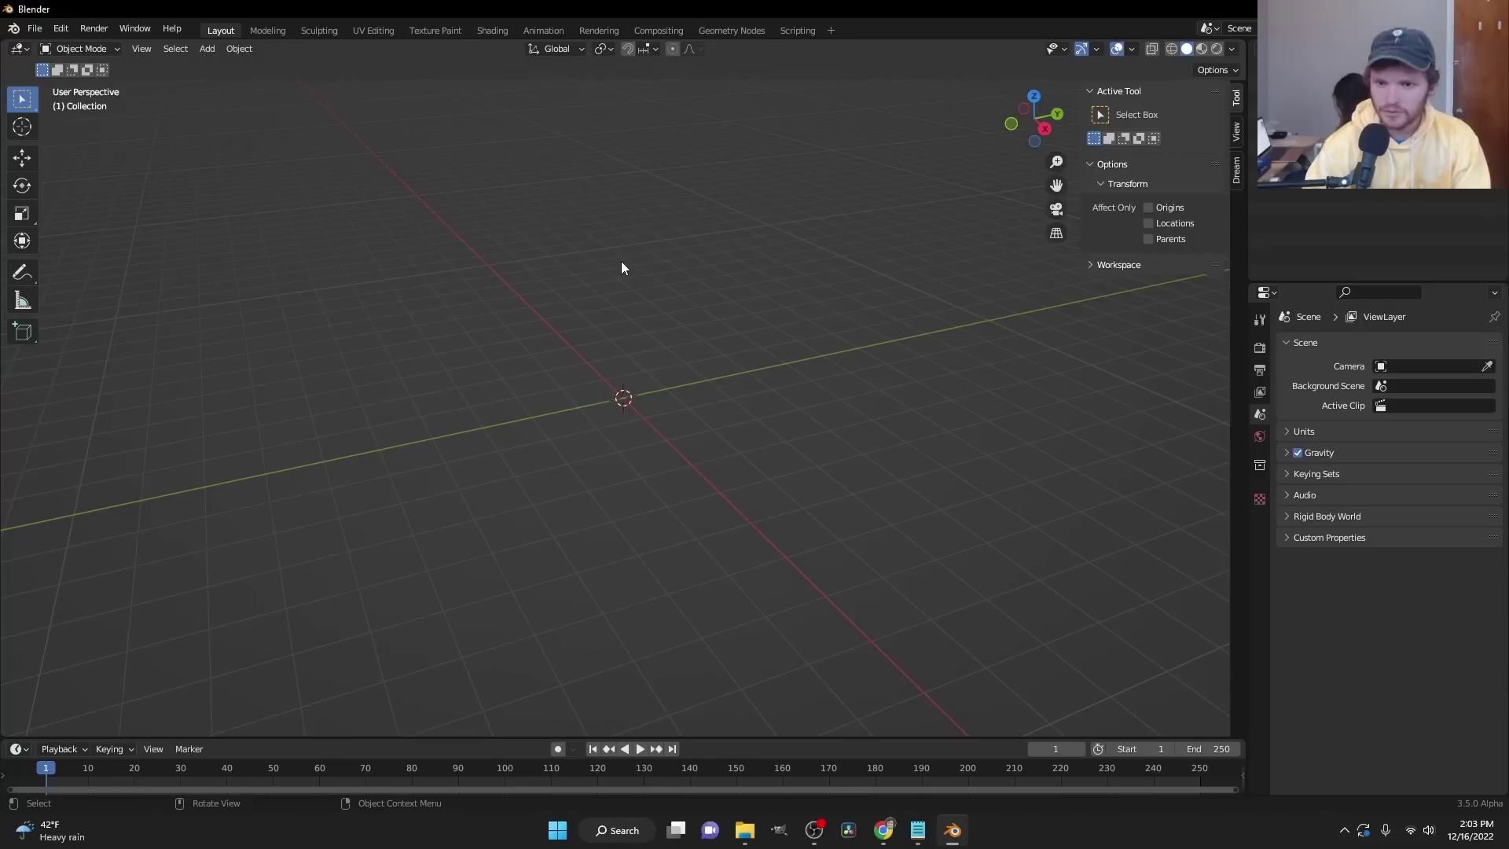
click(1236, 175)
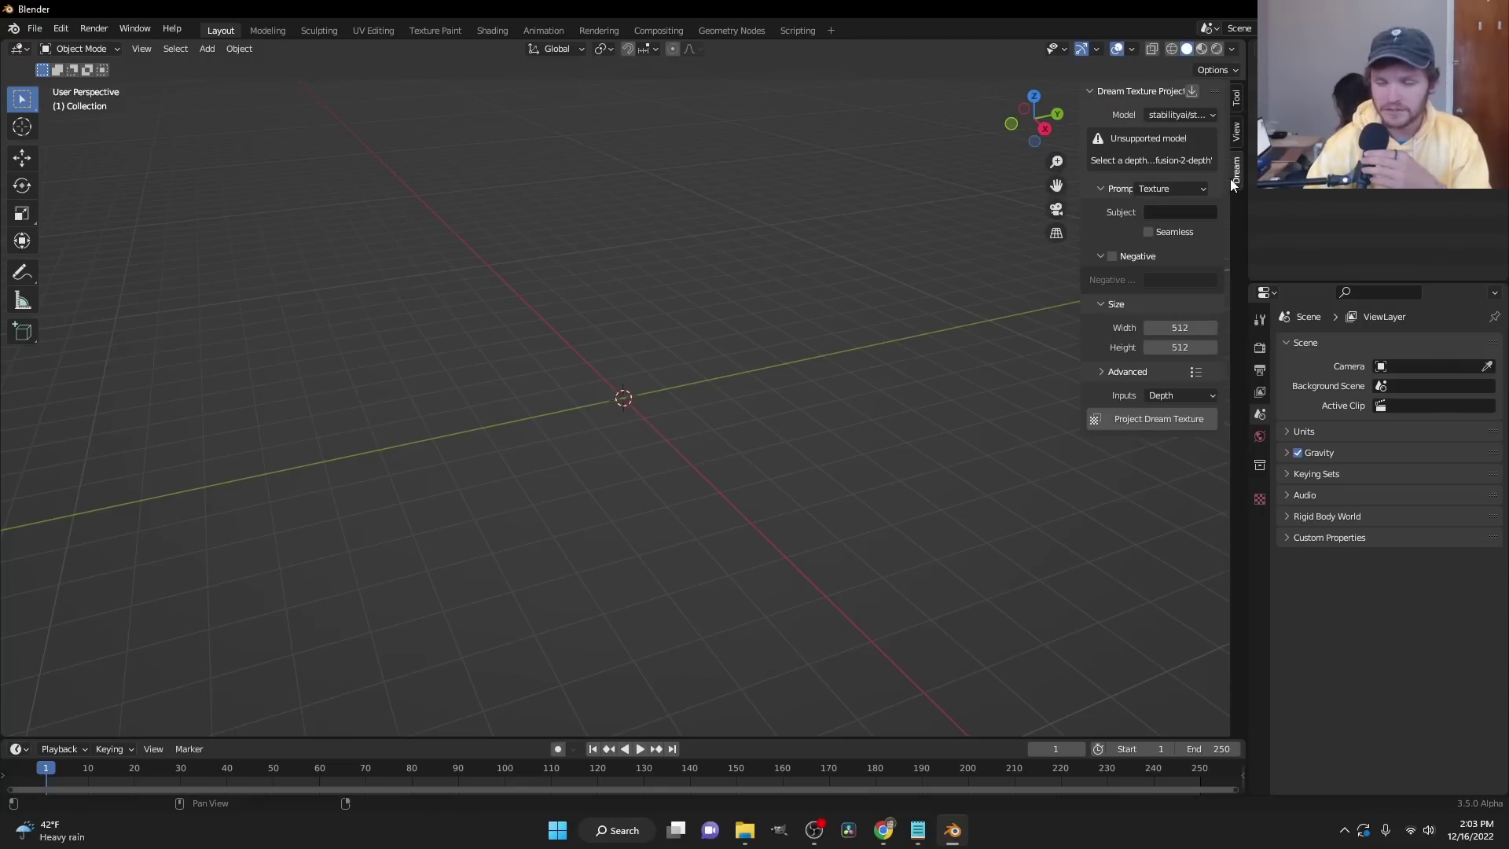
click(1181, 115)
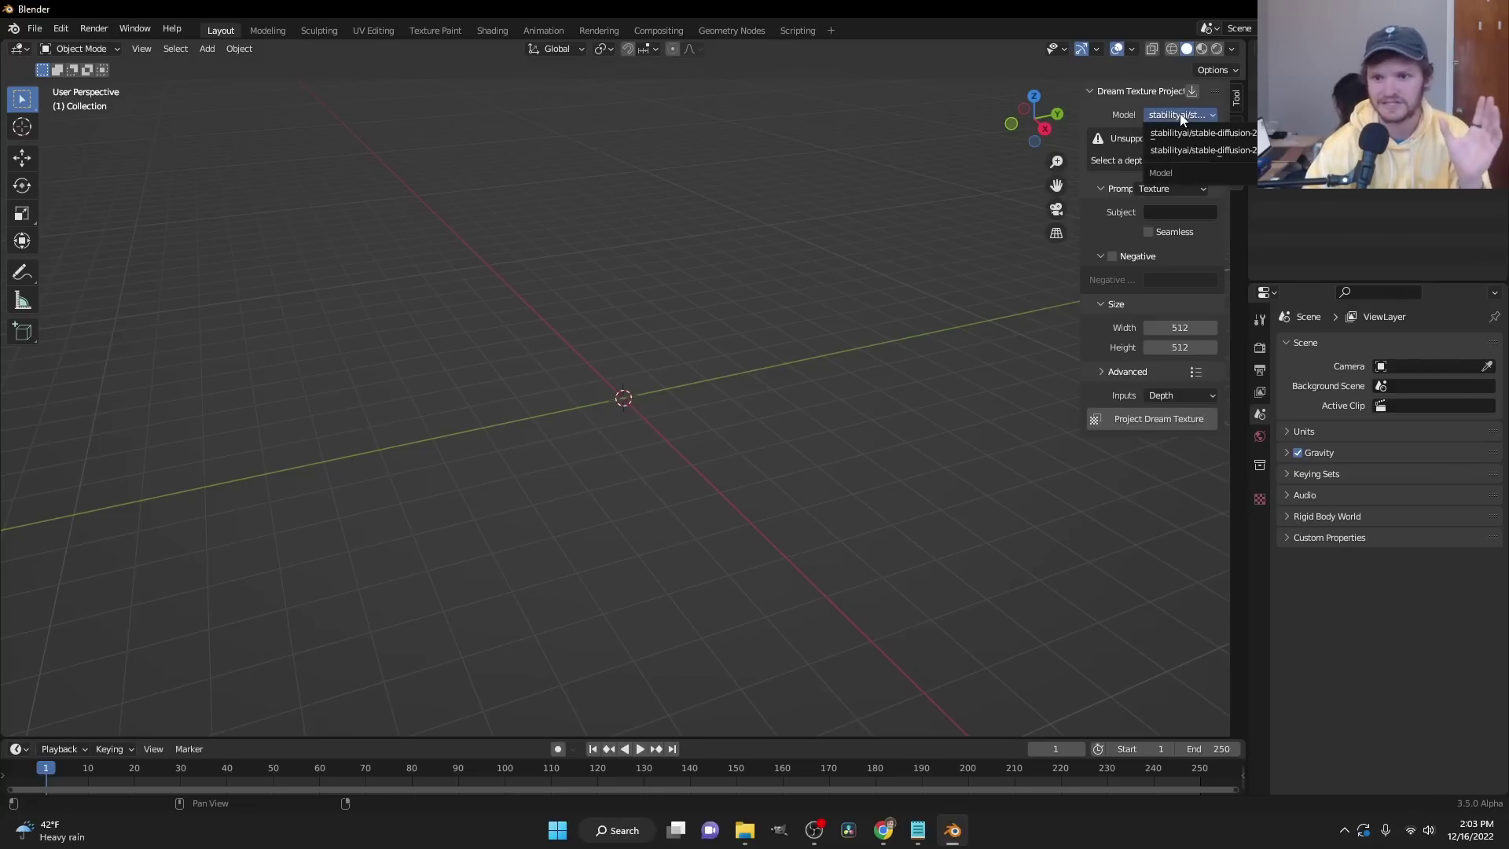
- Pick the second stable-diffusion-2 model and add a new cube mesh
click(1209, 153)
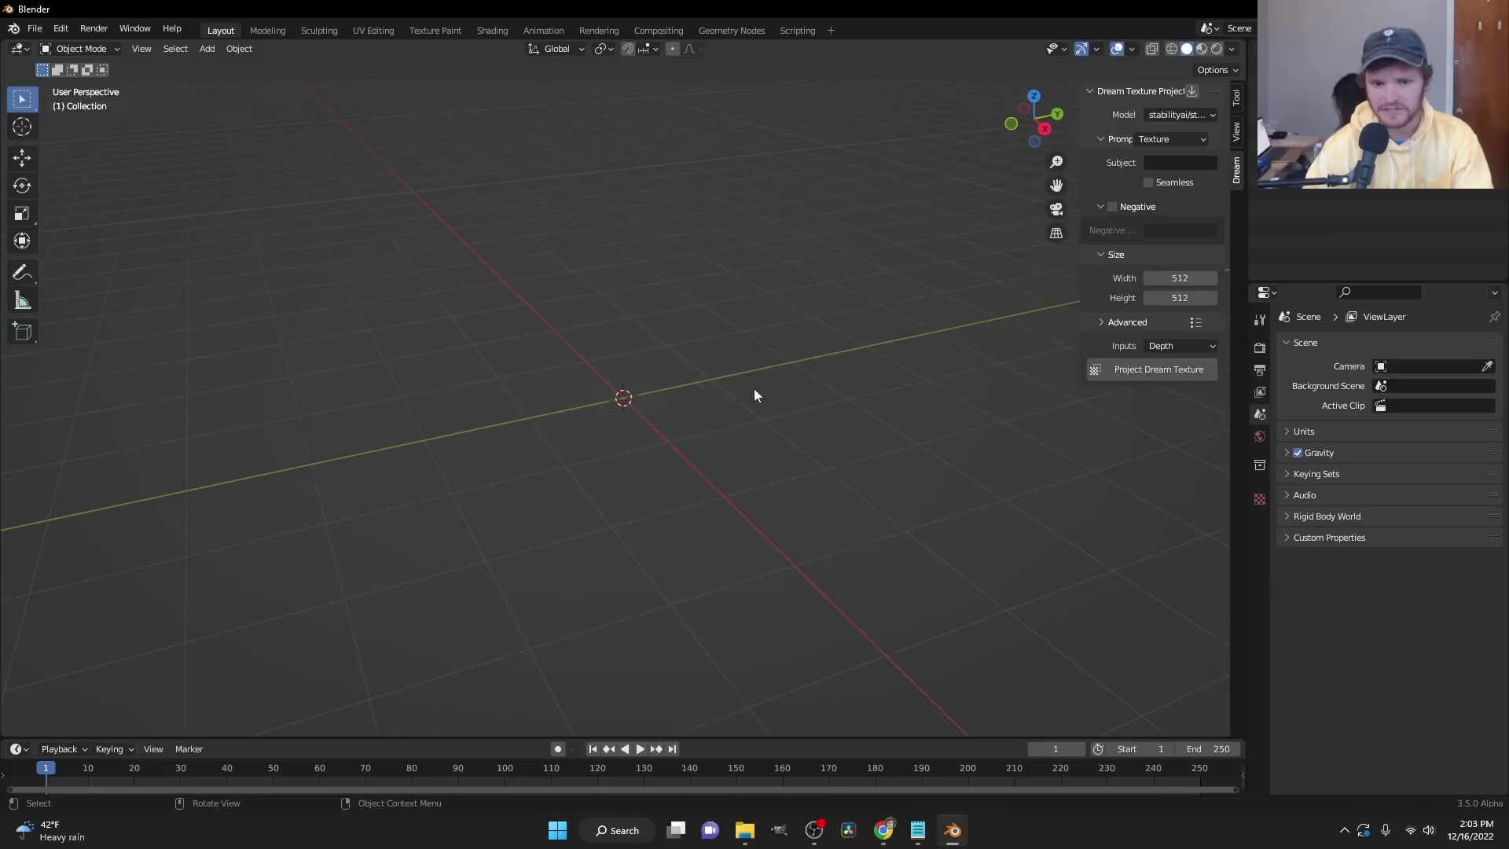
key(shift+a)
mouse_move(603, 329)
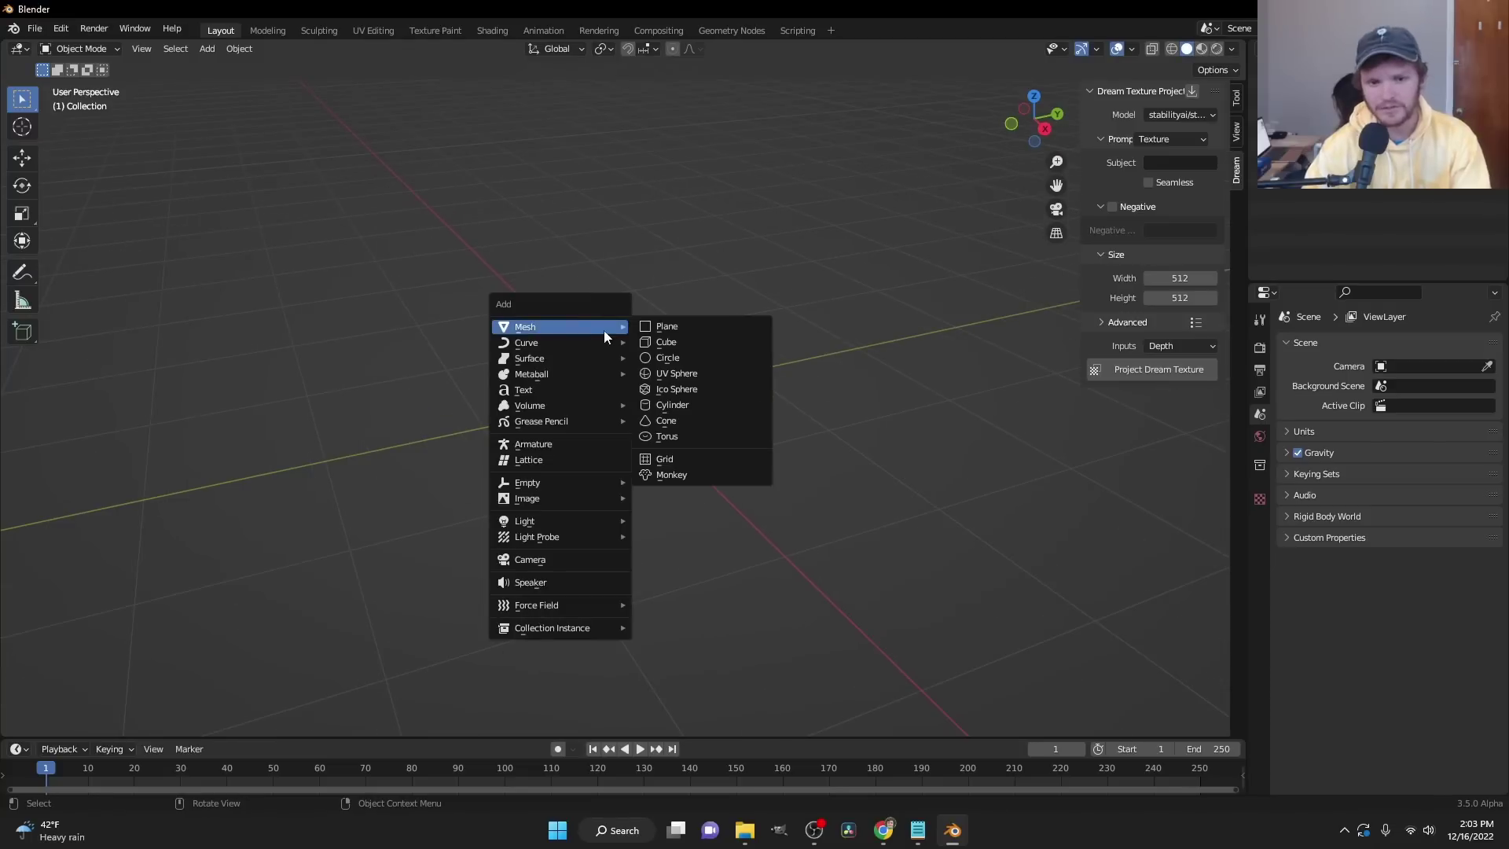
click(664, 342)
- In Edit Mode, stretch the cube along Y into a box with a centred loop cut
key(Tab)
key(s)
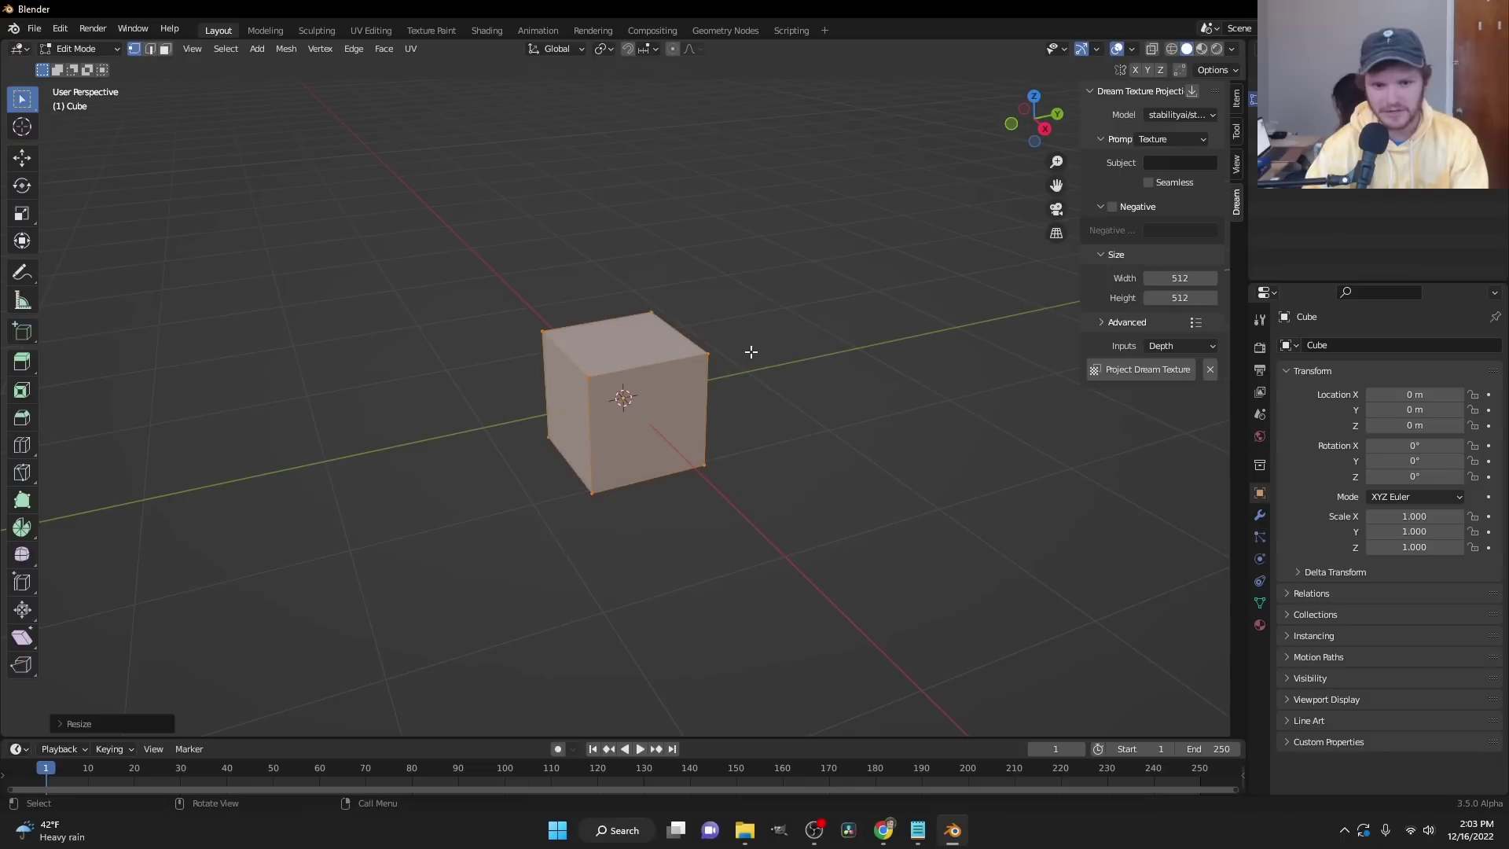
key(y)
click(820, 351)
key(ctrl+r)
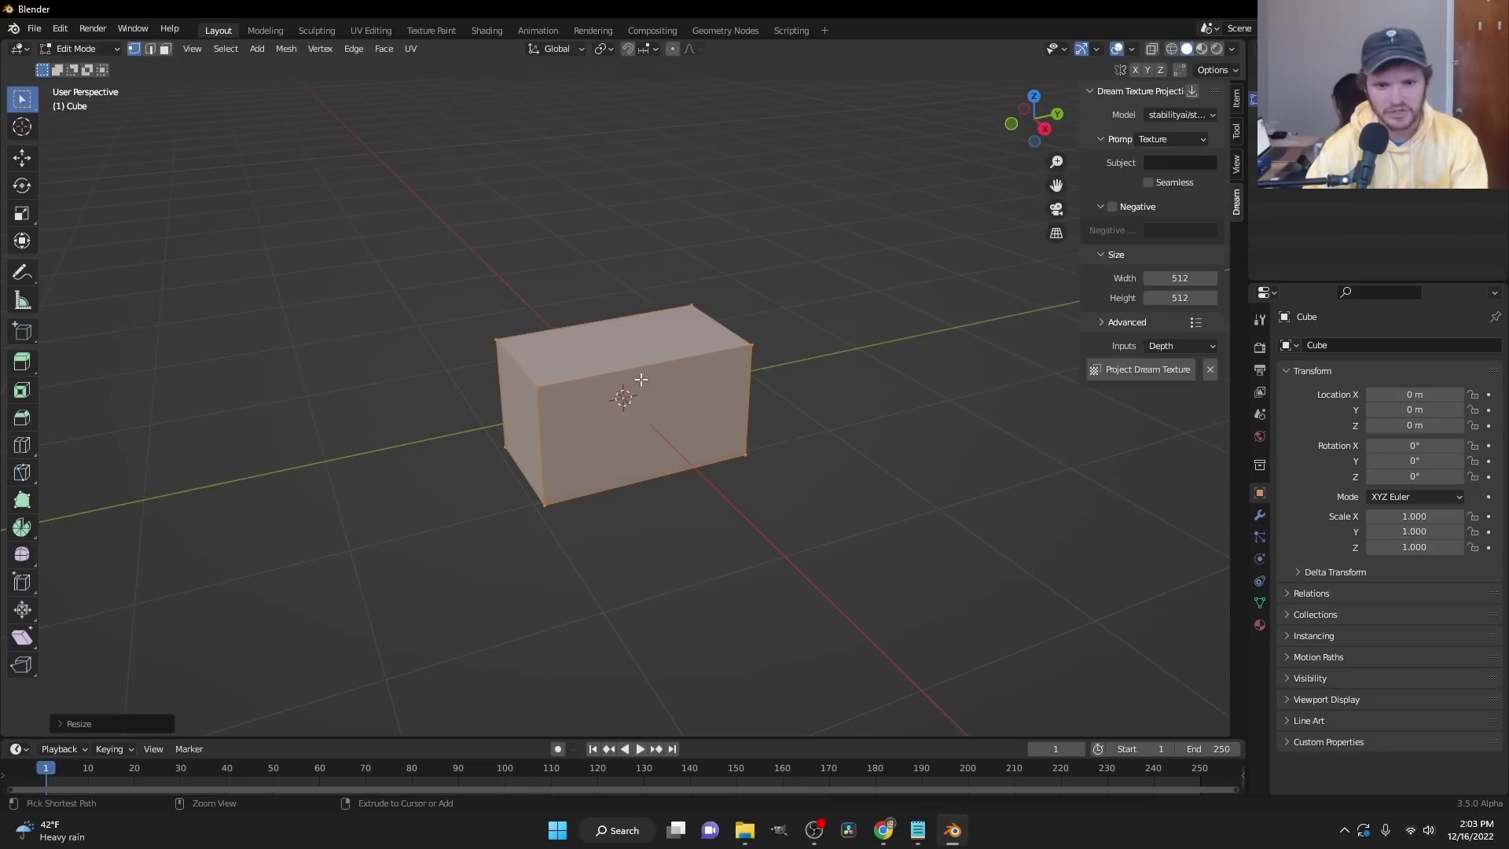
click(634, 370)
right_click(634, 371)
- Push the box's front-left face outward along X
key(3)
click(590, 418)
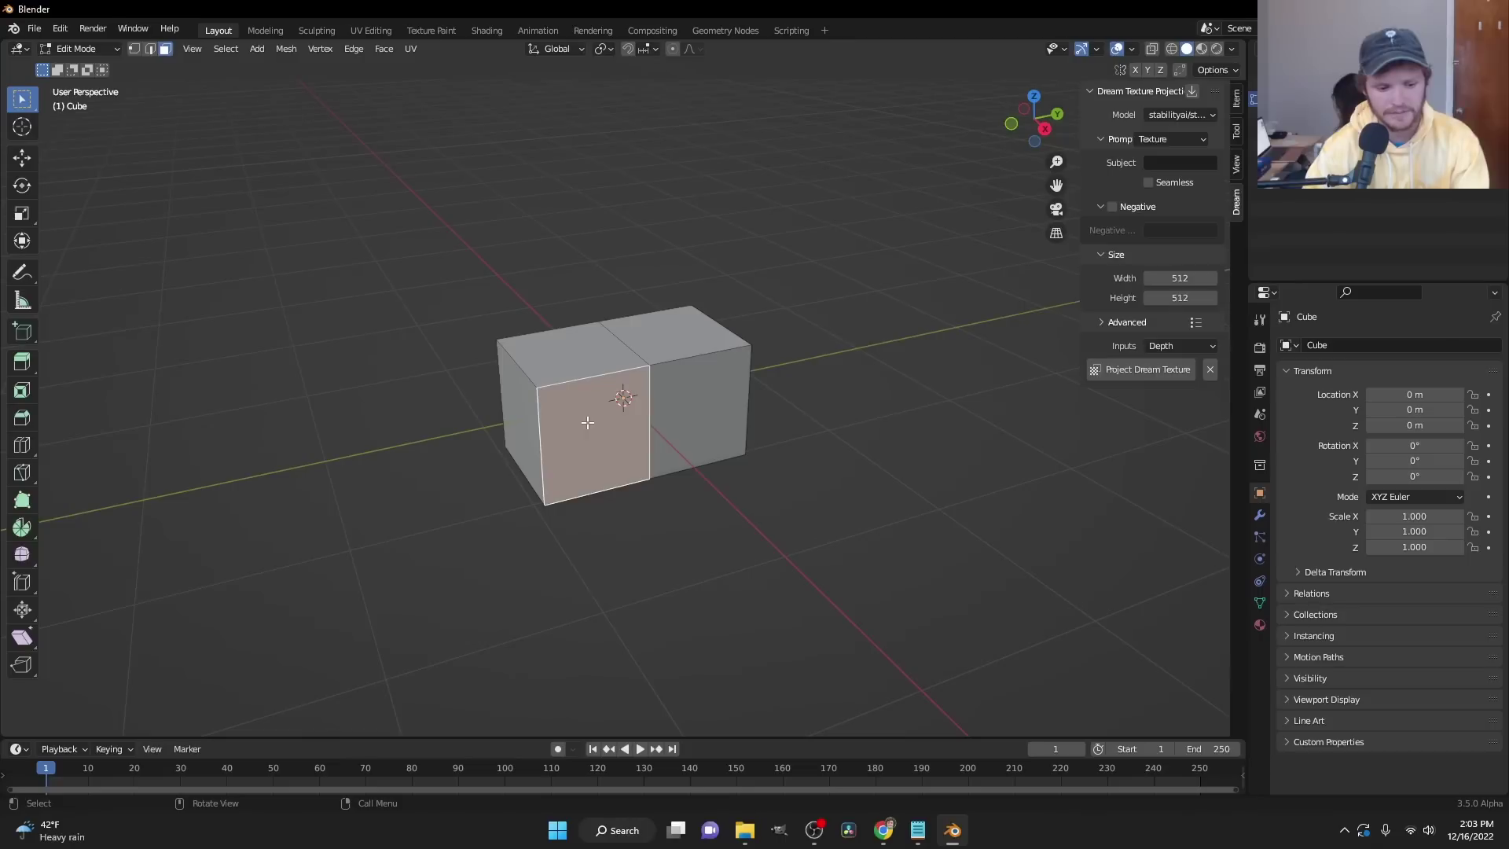
key(g)
key(y)
key(x)
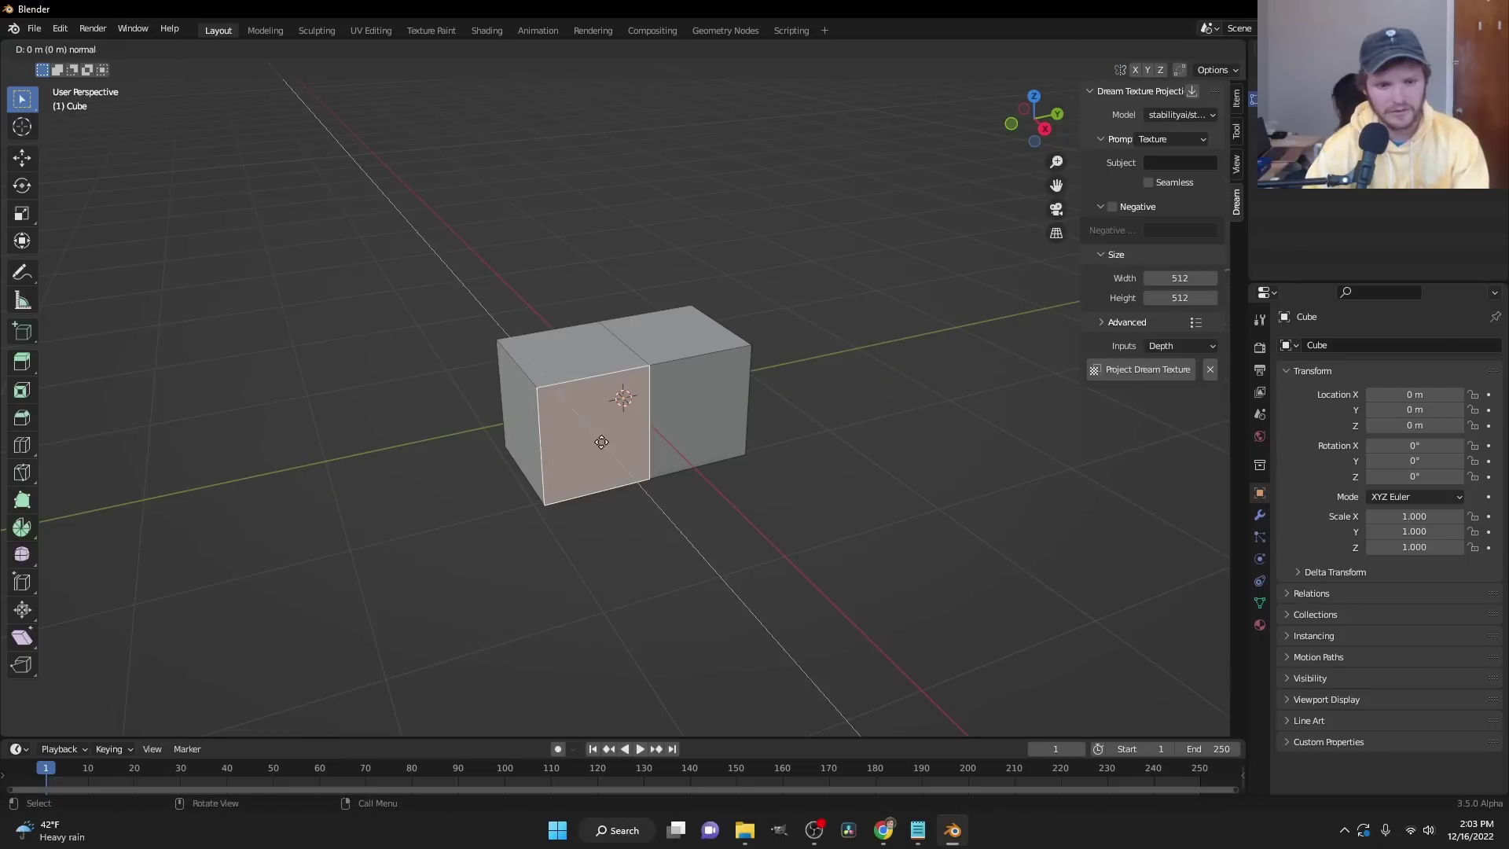
click(623, 465)
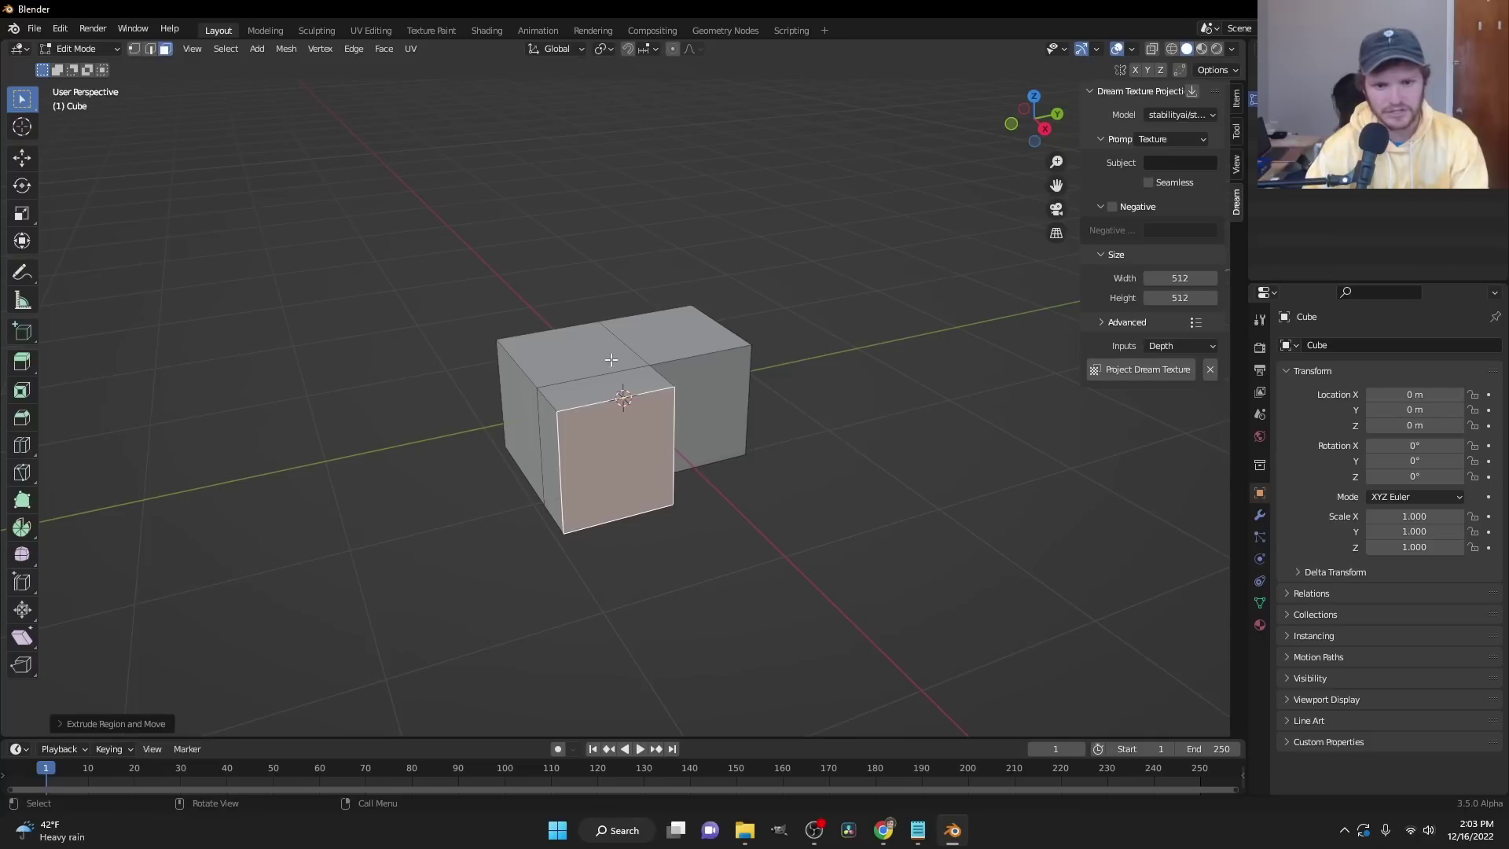
- Extrude and inset the two top faces, then select the whole mesh
click(613, 346)
shift+click(664, 342)
key(e)
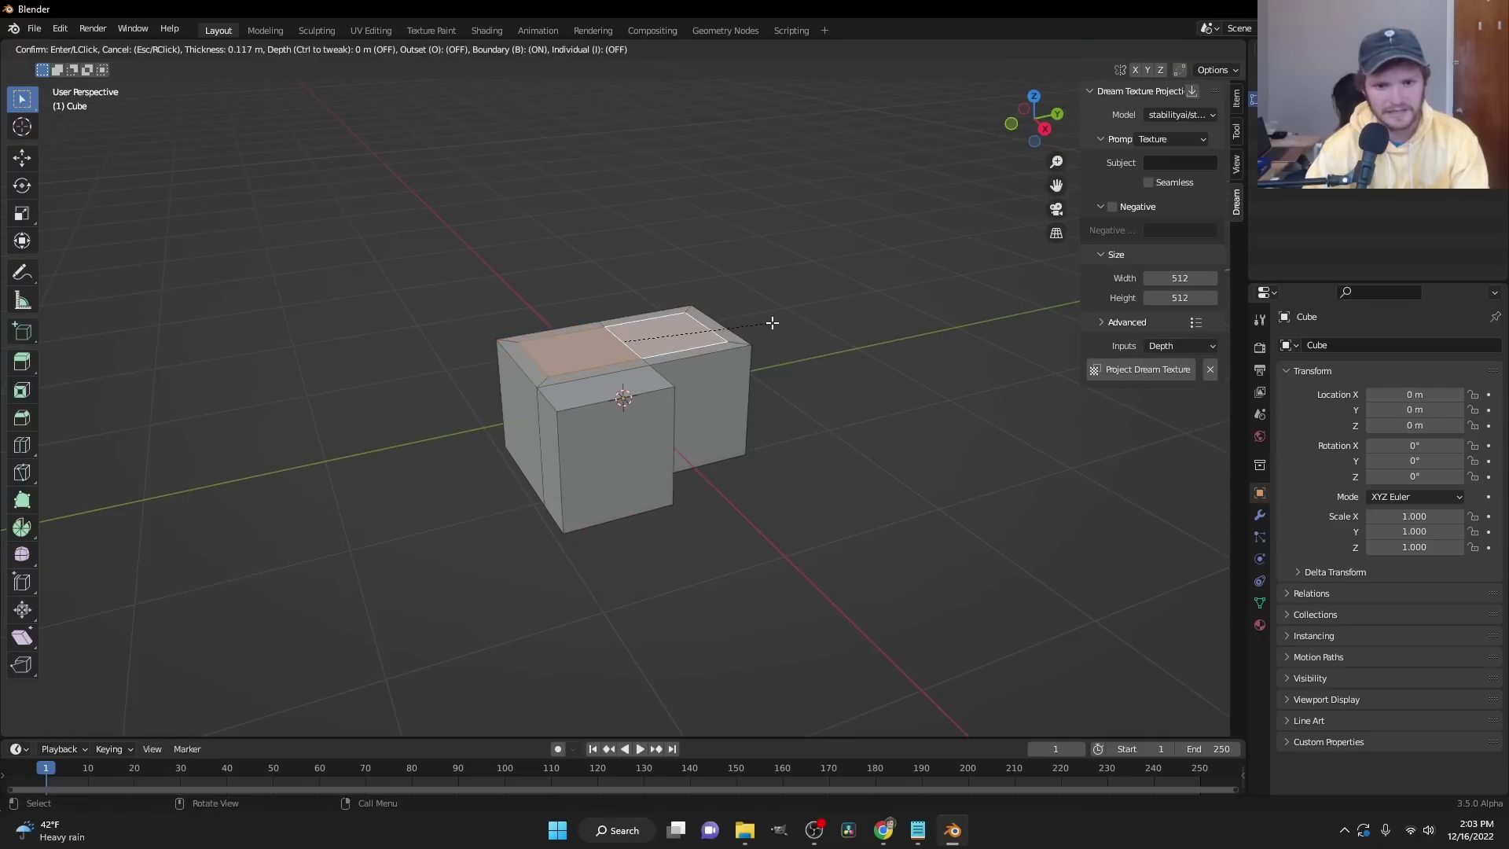
right_click(772, 324)
key(i)
click(768, 334)
middle_drag(665, 377, 670, 387)
key(a)
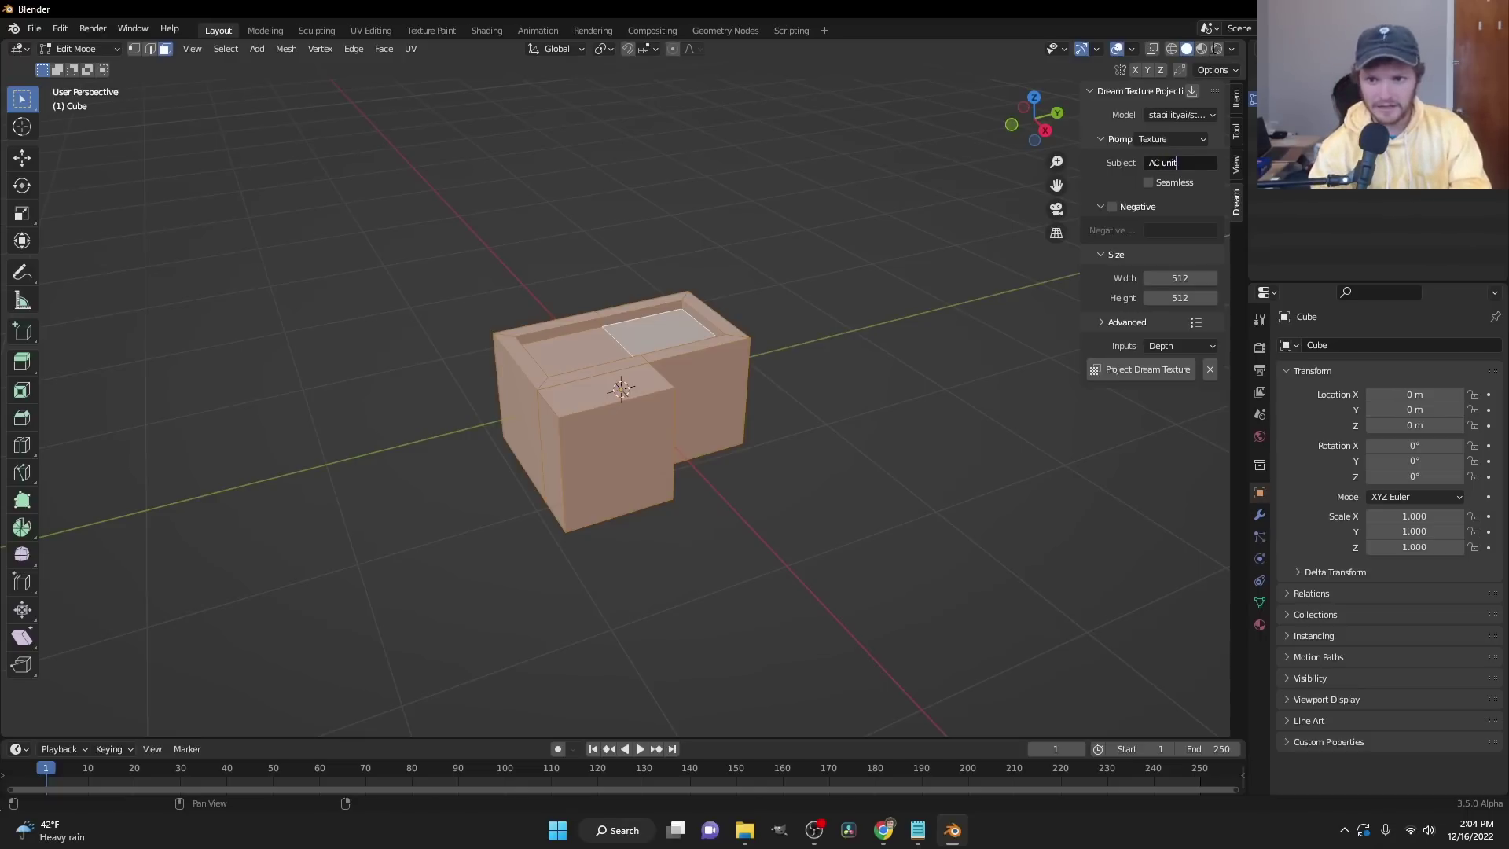
- Project a generated 'AC unit' texture onto the box in Material Preview, regenerating it once
key(Return)
click(1202, 48)
click(1134, 366)
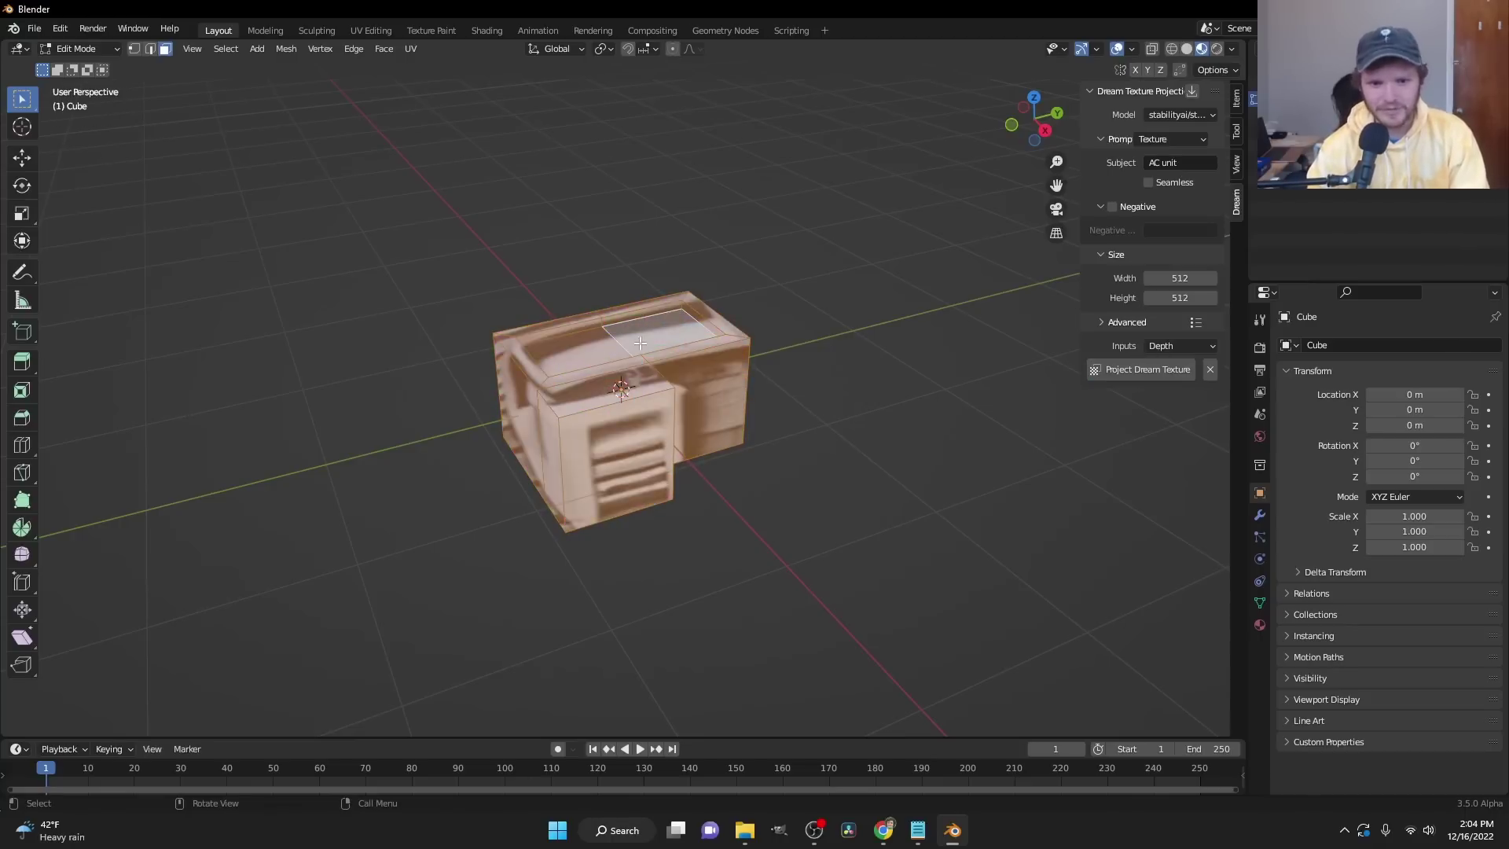
mouse_move(695, 403)
middle_down()
mouse_move(660, 404)
mouse_move(703, 401)
middle_up()
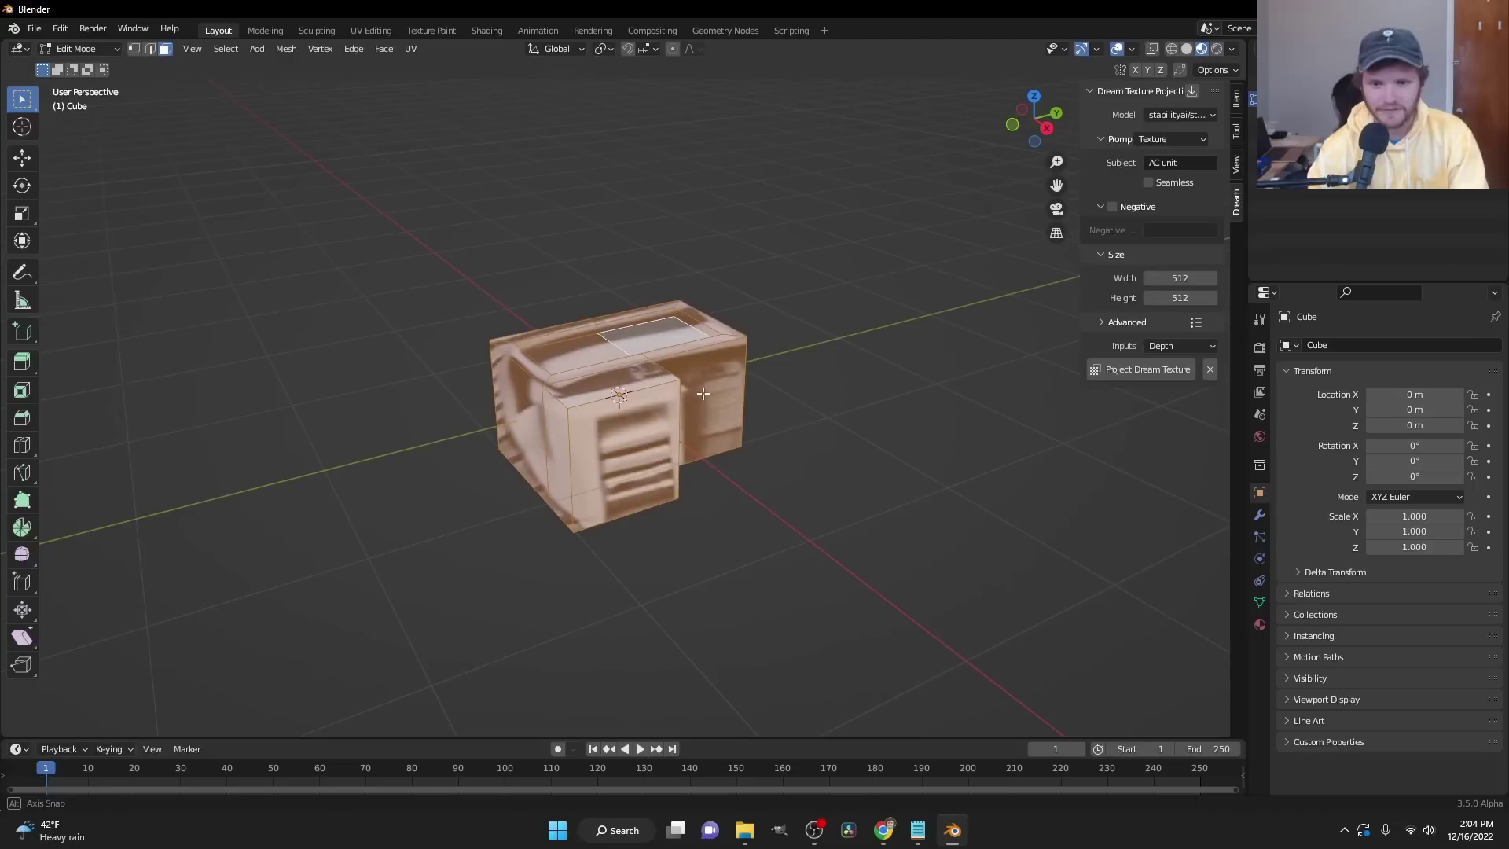
click(1143, 371)
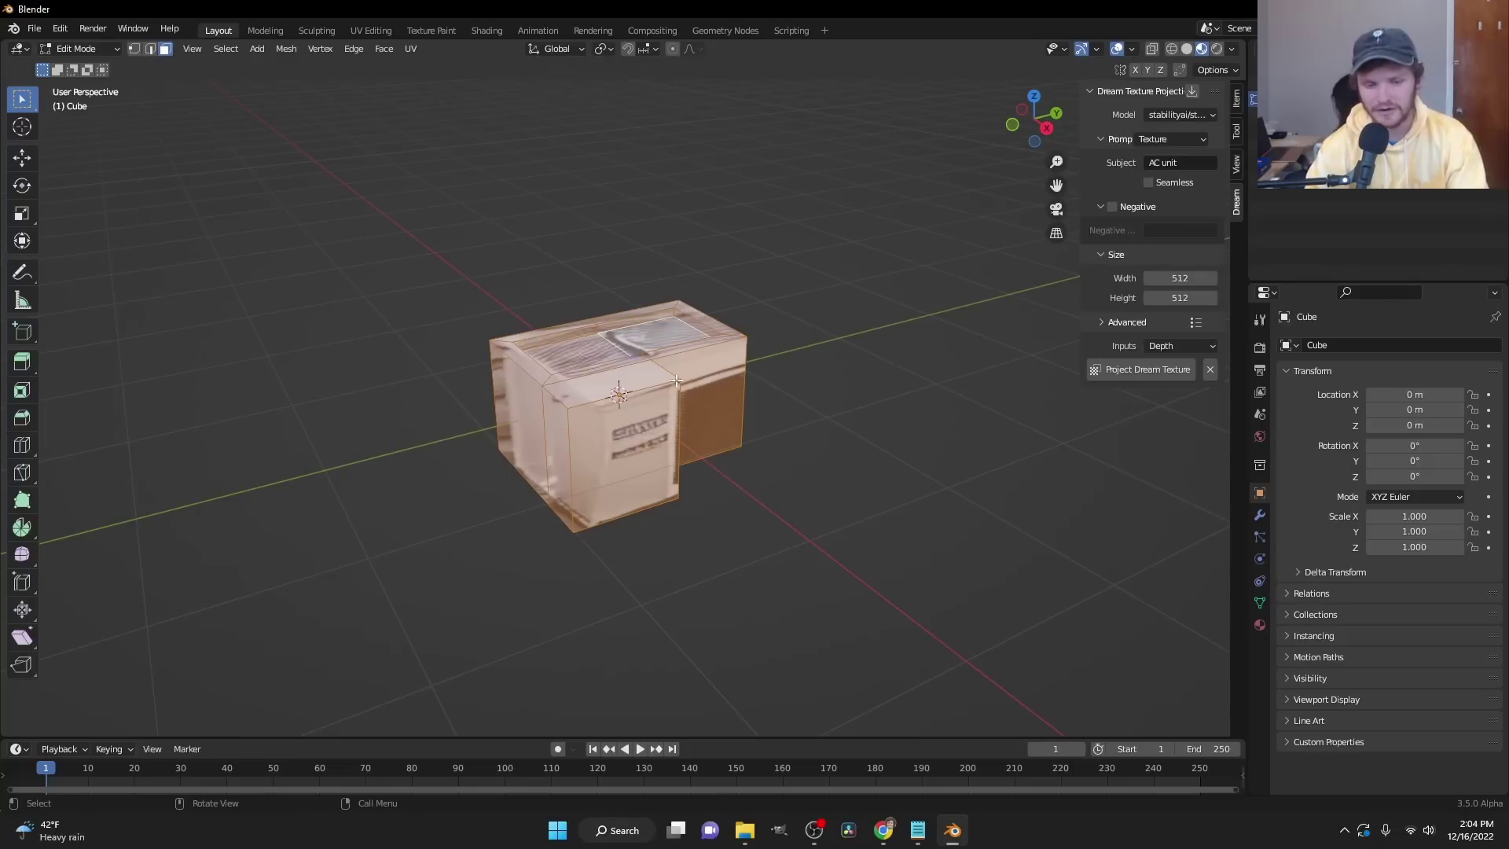
middle_drag(676, 381, 346, 431)
scroll(556, 417, up, 2)
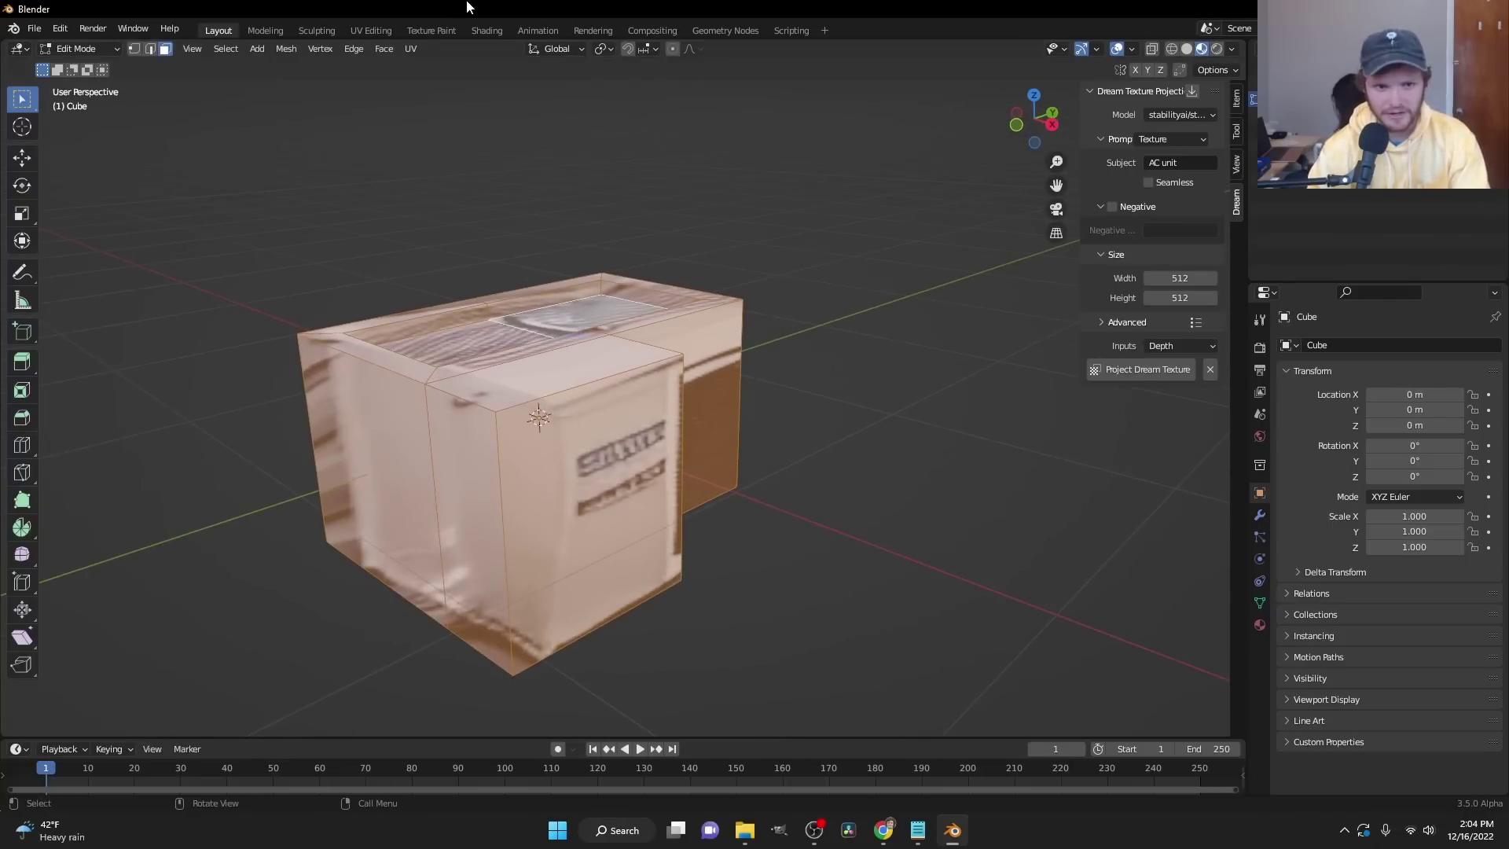
- In UV Editing, move, shrink and nudge the box's UV layout over the AC image
click(373, 32)
scroll(330, 472, up, 4)
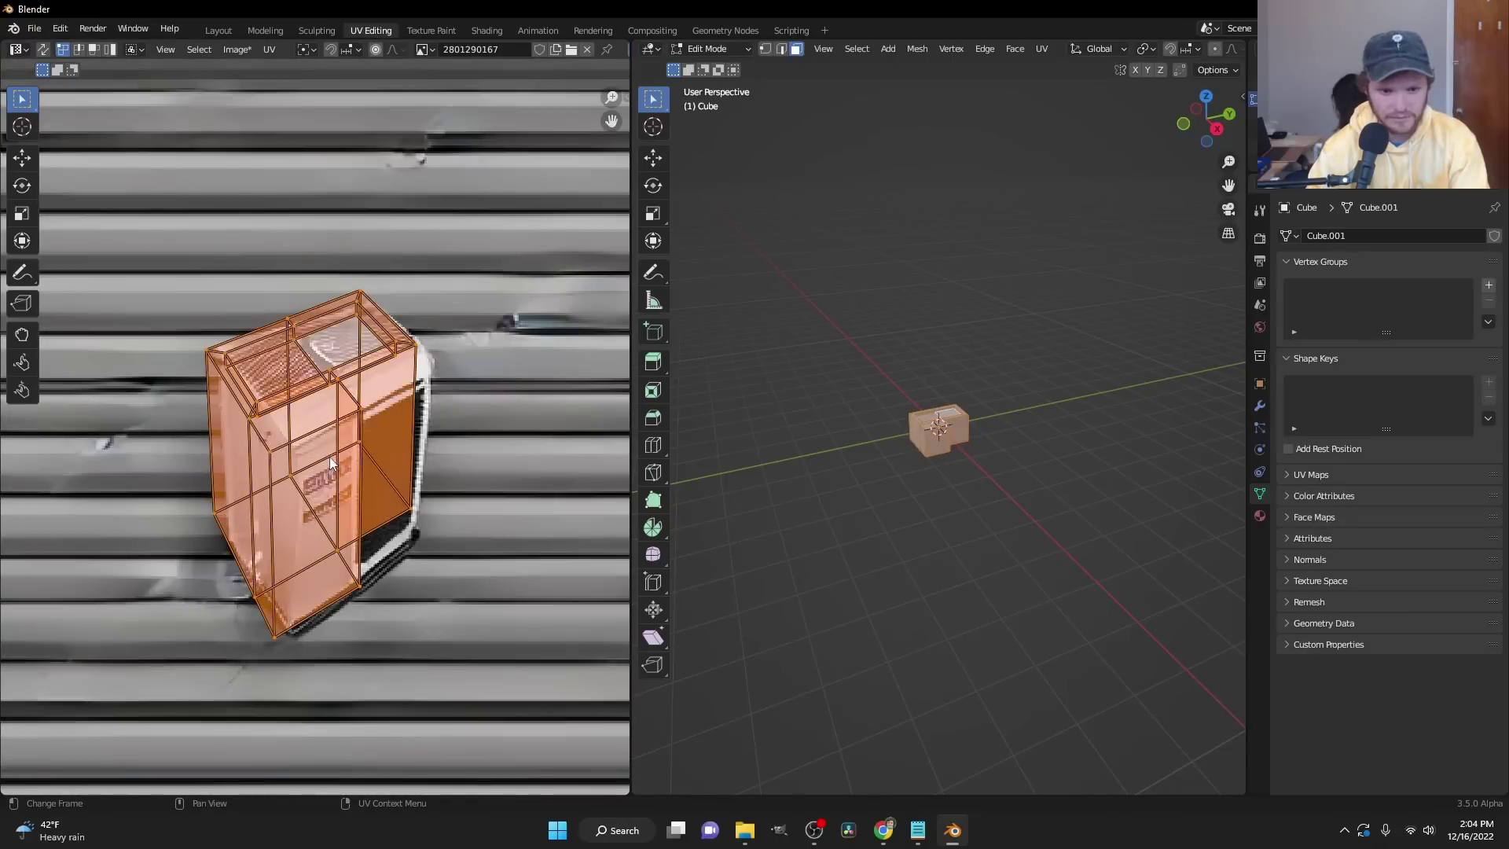
key(g)
click(491, 407)
key(s)
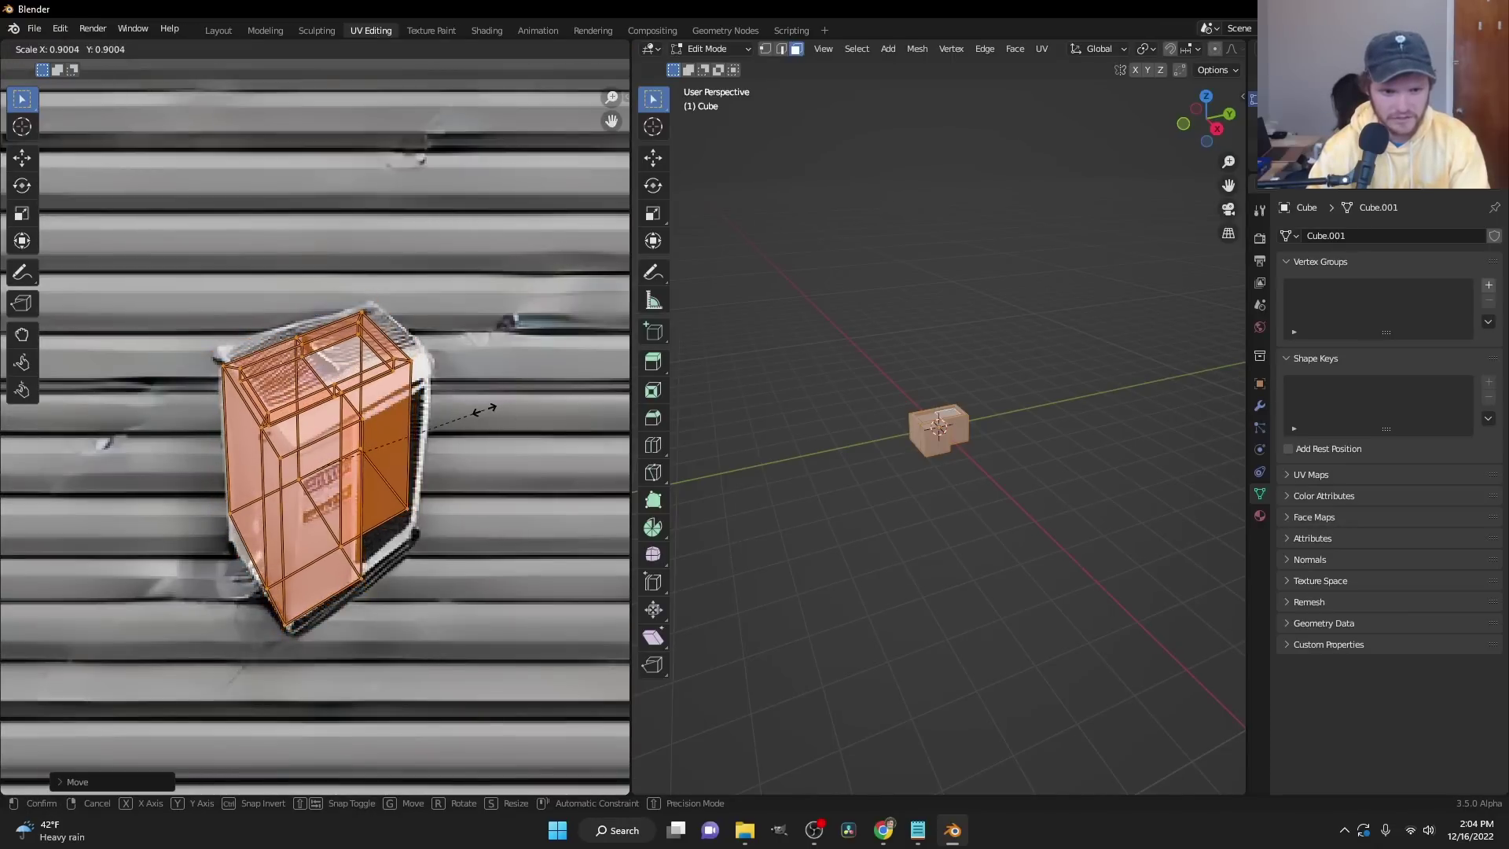
click(486, 408)
key(g)
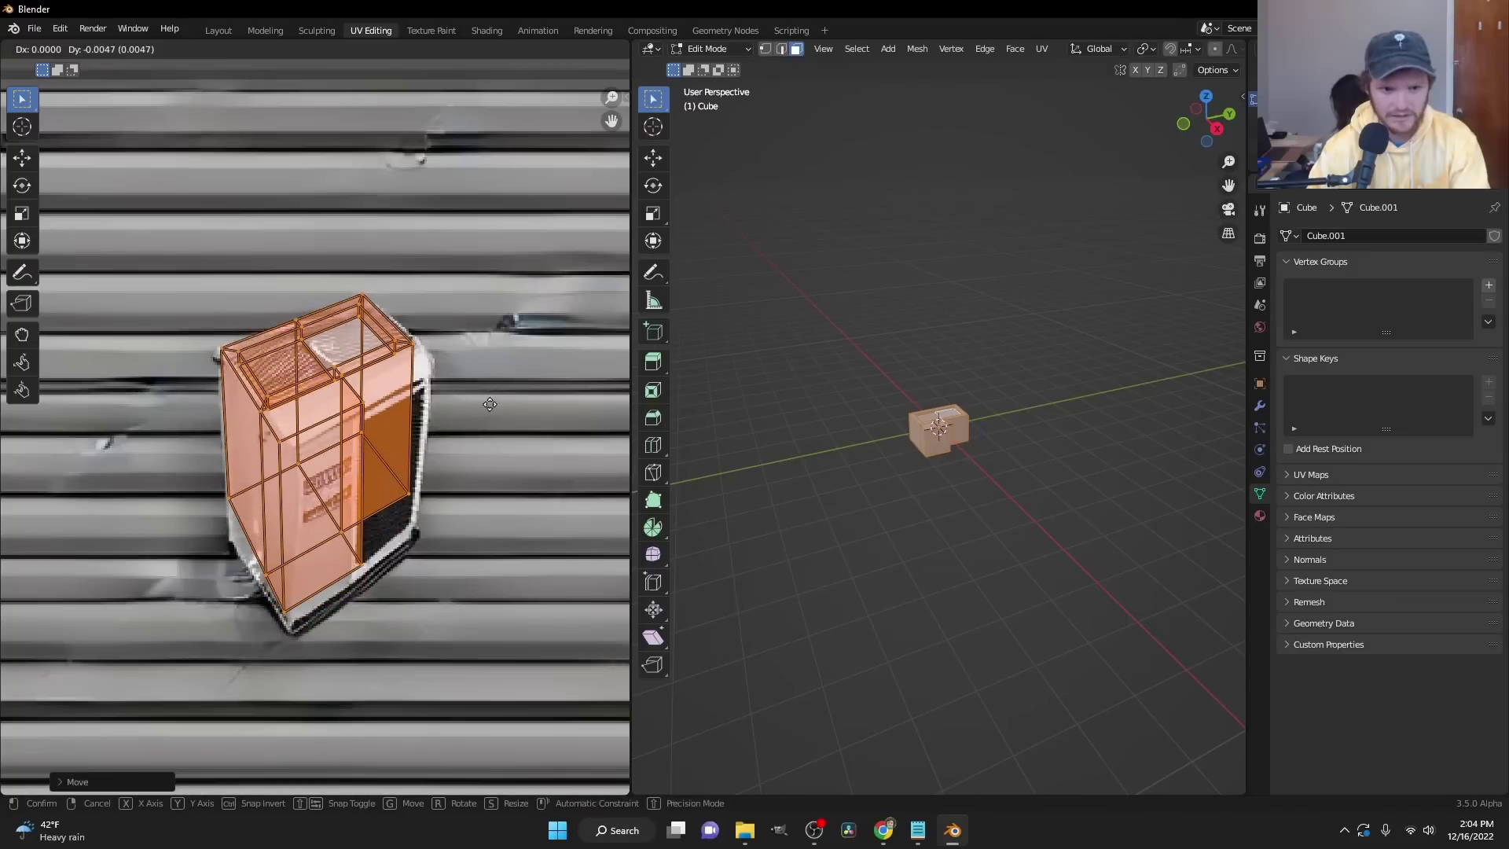
click(491, 412)
- Back in Layout, trial-scale the box to 0.425, then undo it
click(206, 30)
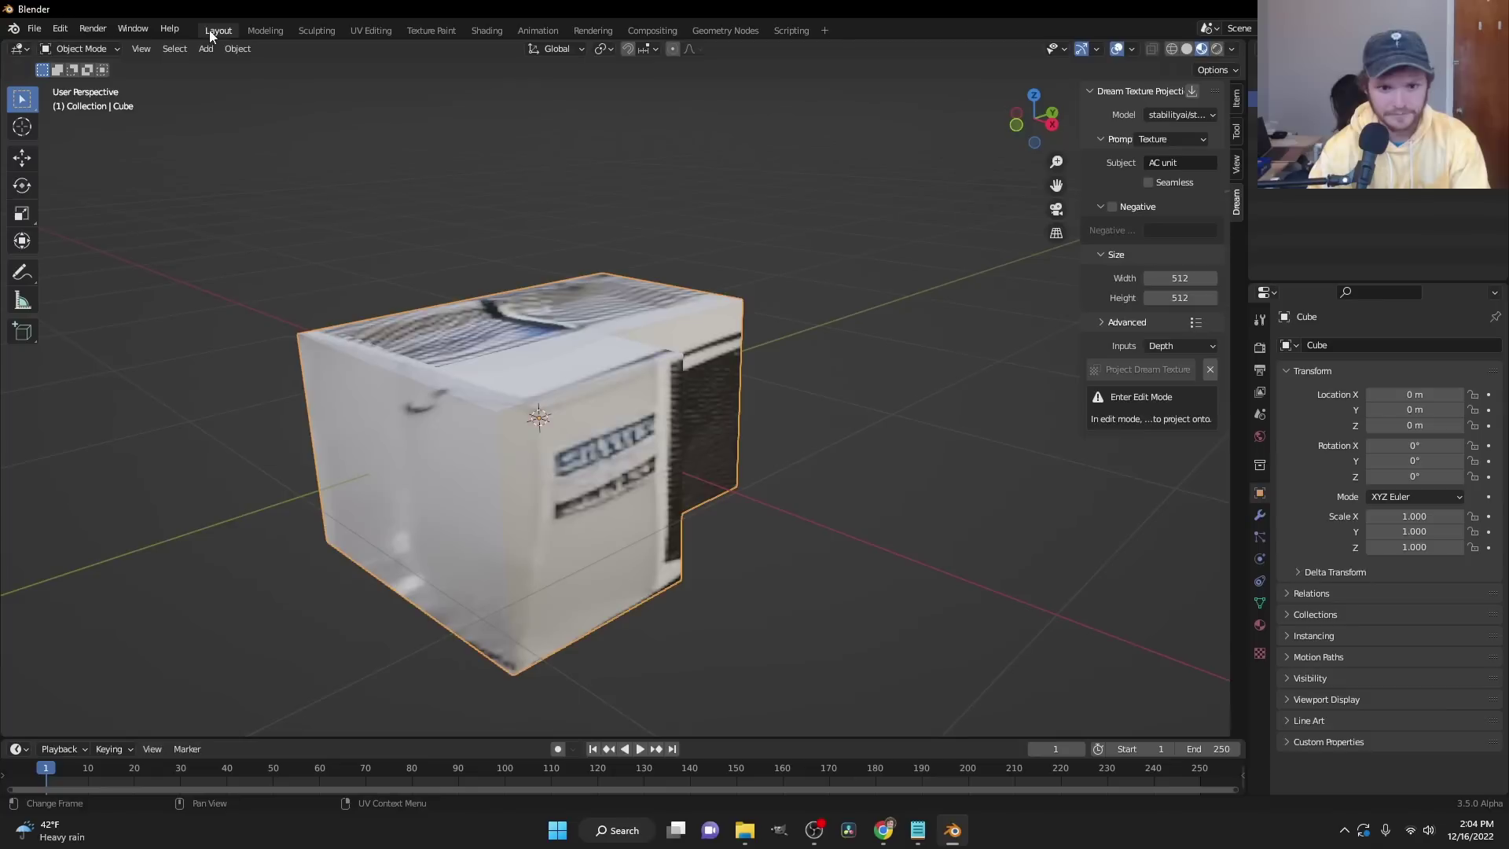
mouse_move(603, 318)
middle_down()
mouse_move(514, 343)
mouse_move(587, 328)
middle_up()
scroll(606, 333, down, 5)
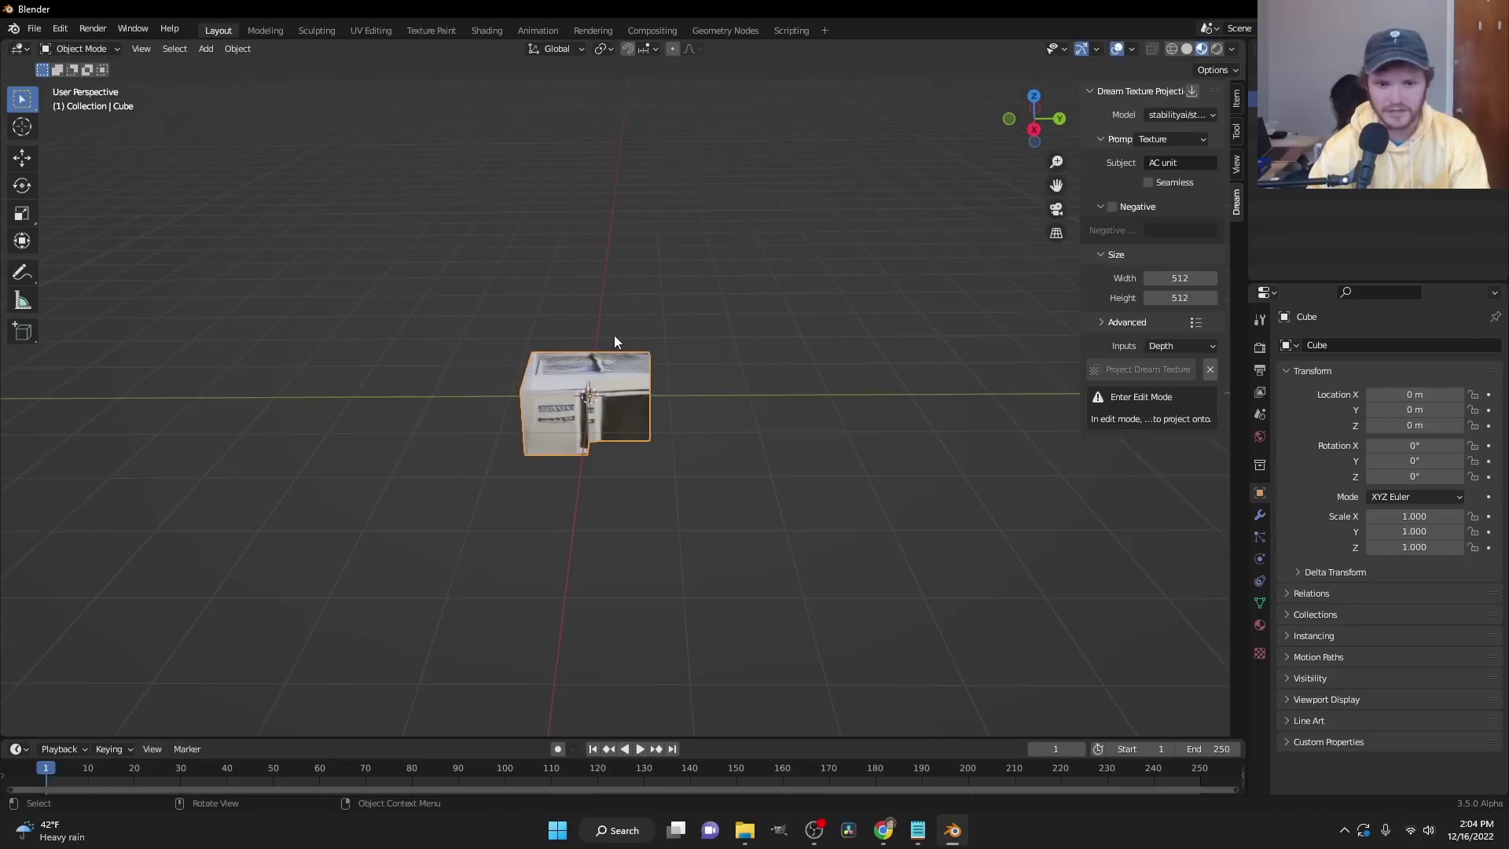
key(s)
click(652, 376)
key(ctrl+z)
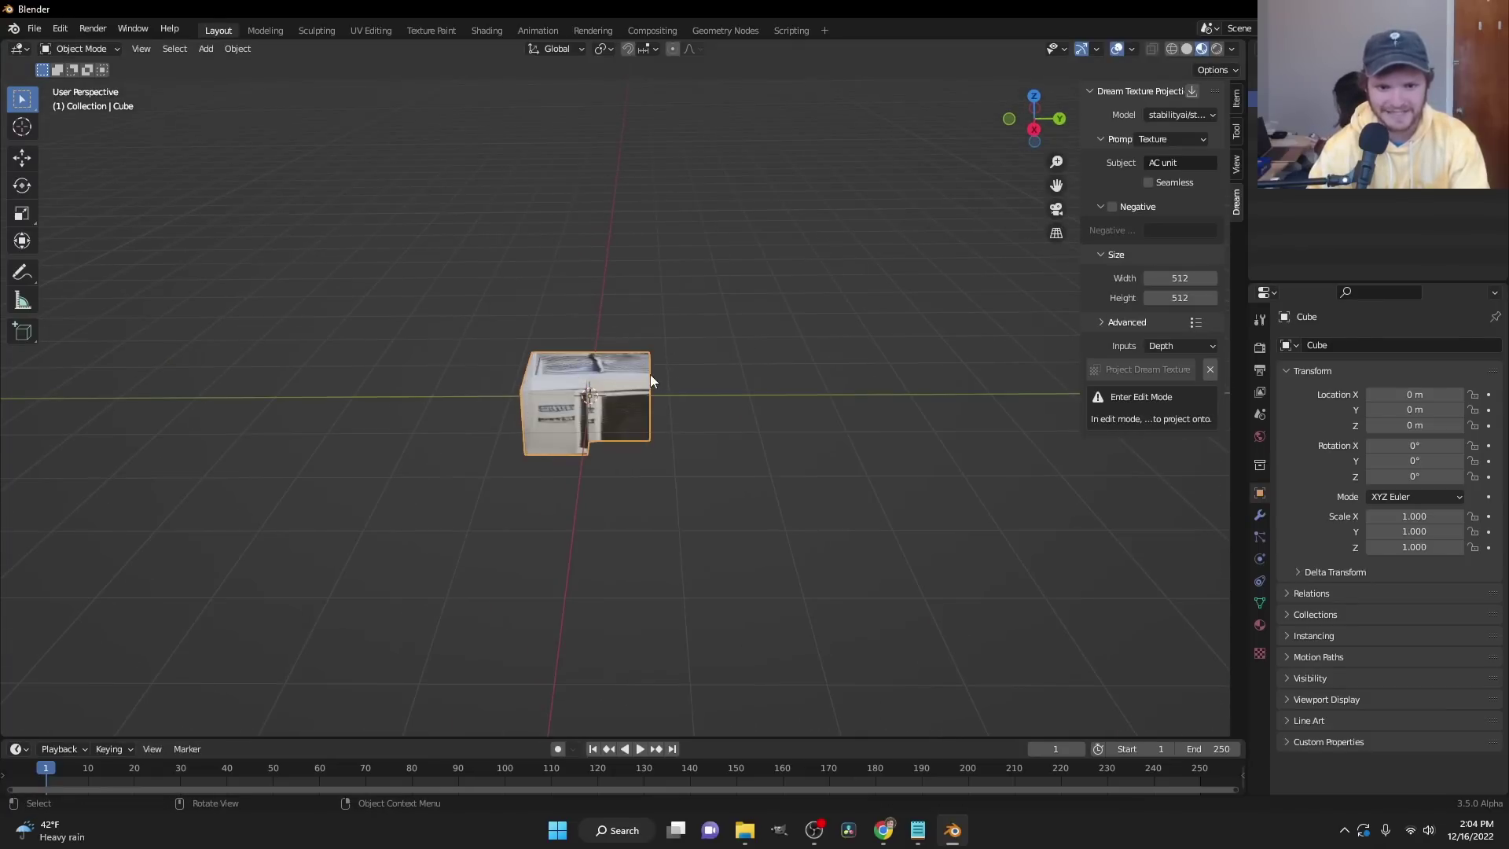
- Add a plane and move it along Y beside the box
key(shift+a)
mouse_move(653, 363)
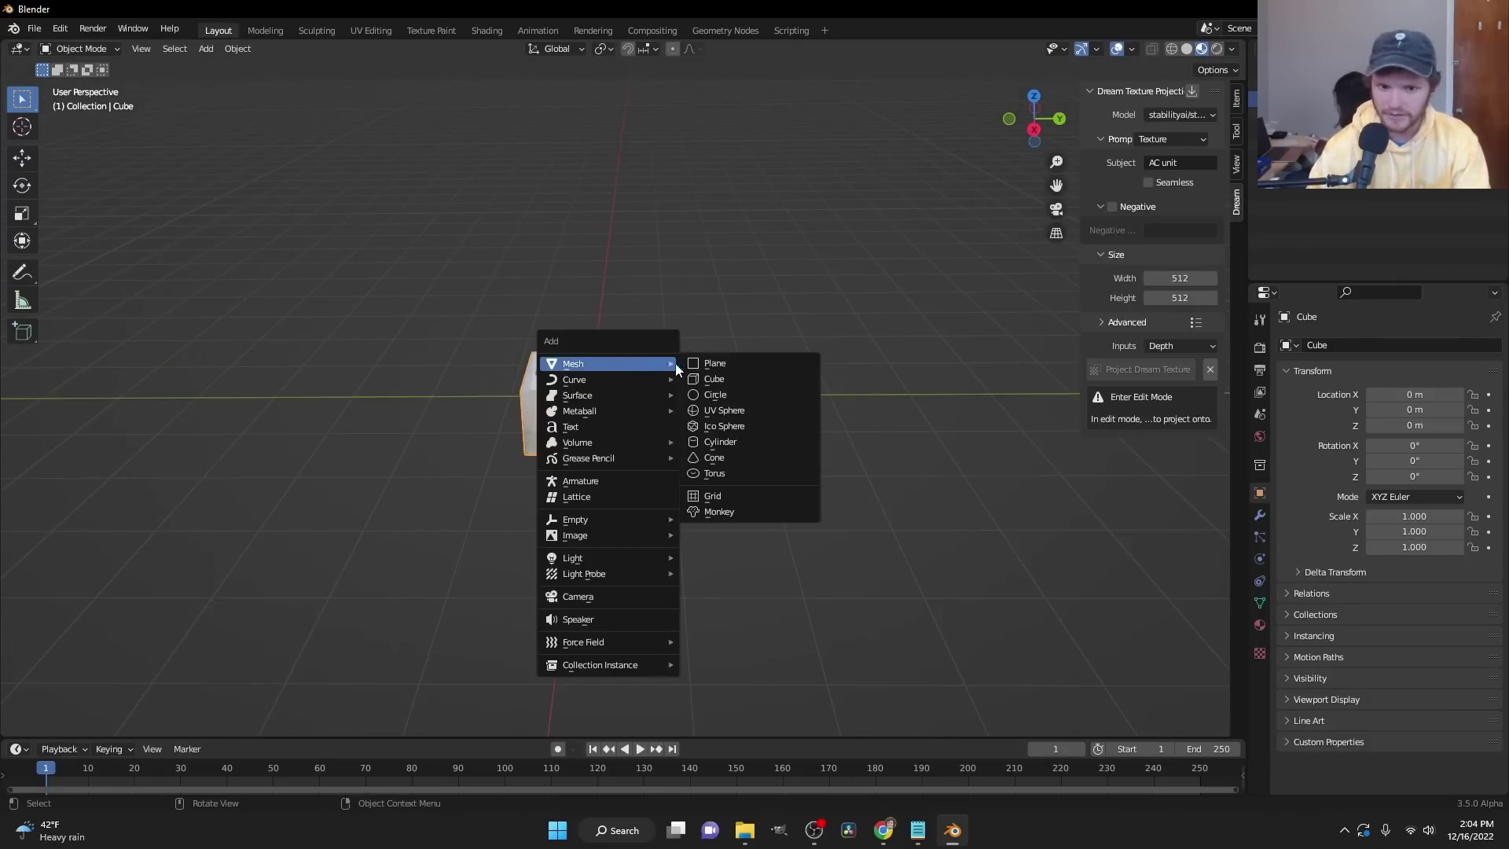
click(707, 362)
key(g)
key(Escape)
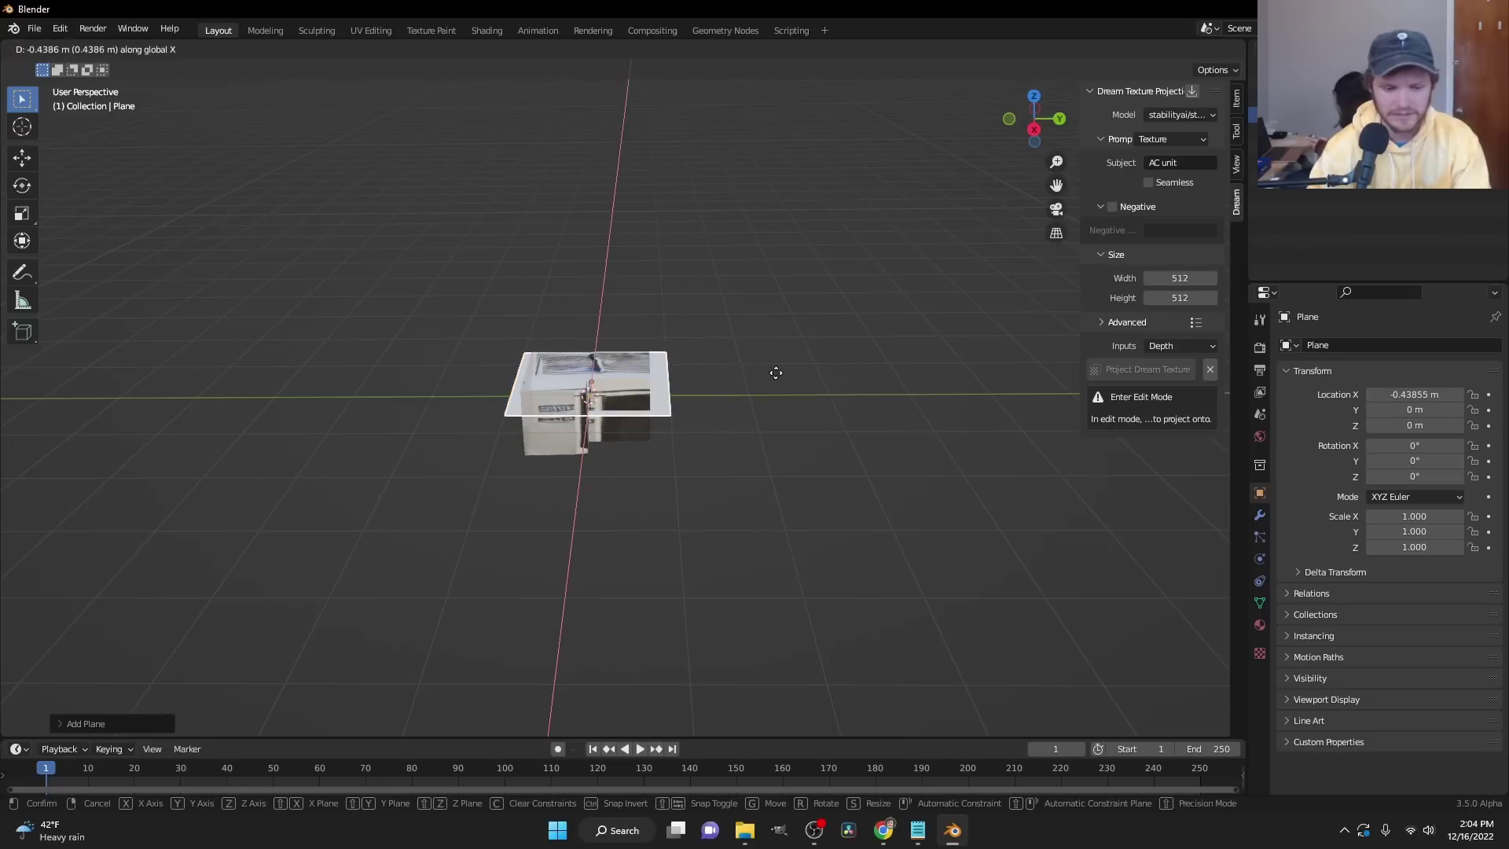
key(g)
key(y)
click(805, 400)
- Extrude the plane into a slab, inset its top and subdivide the inset face
key(Tab)
scroll(806, 400, up, 2)
key(e)
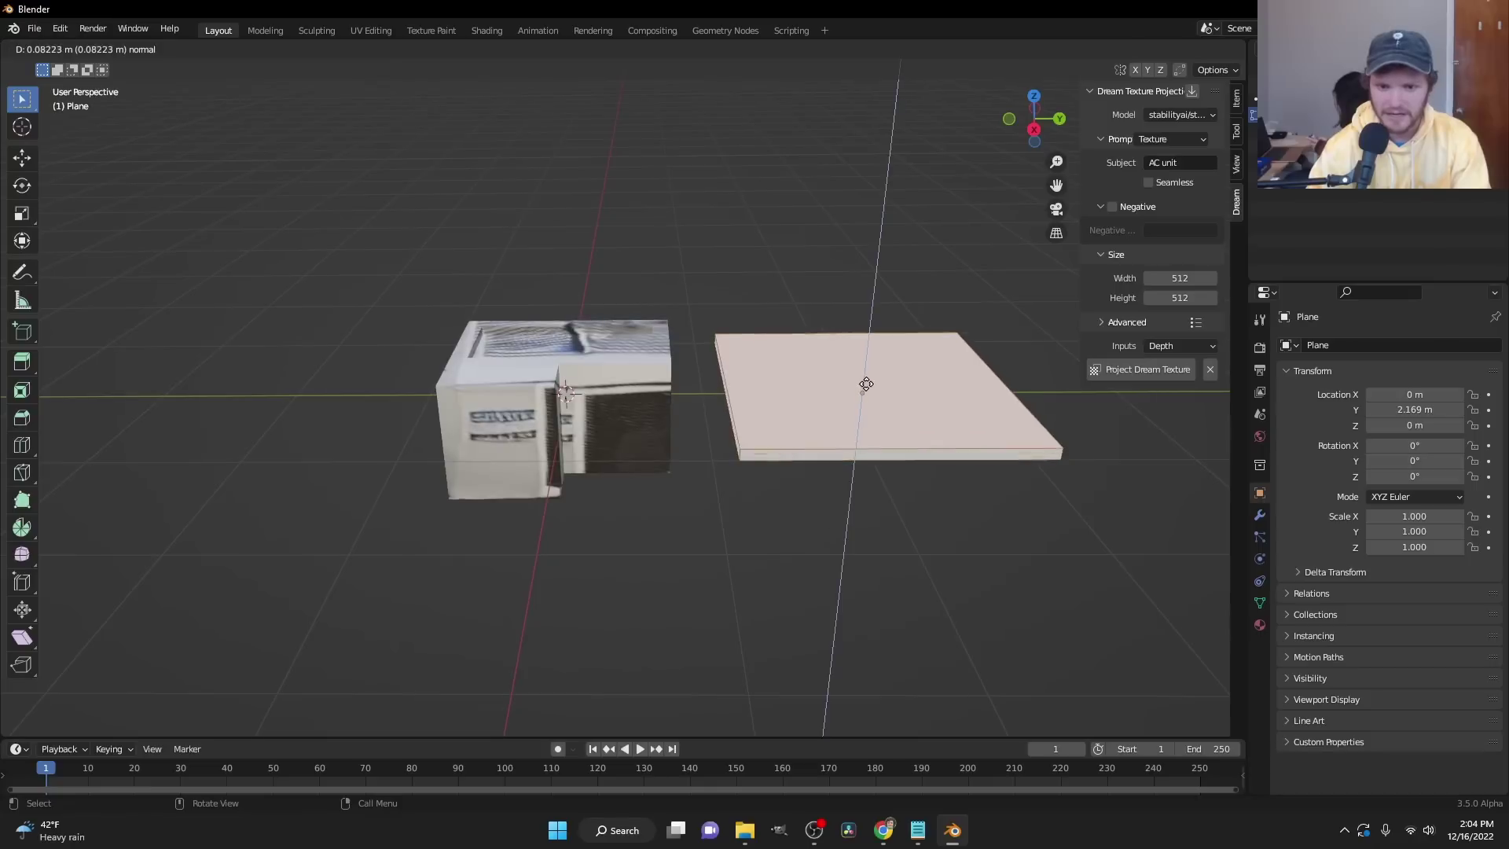
click(868, 378)
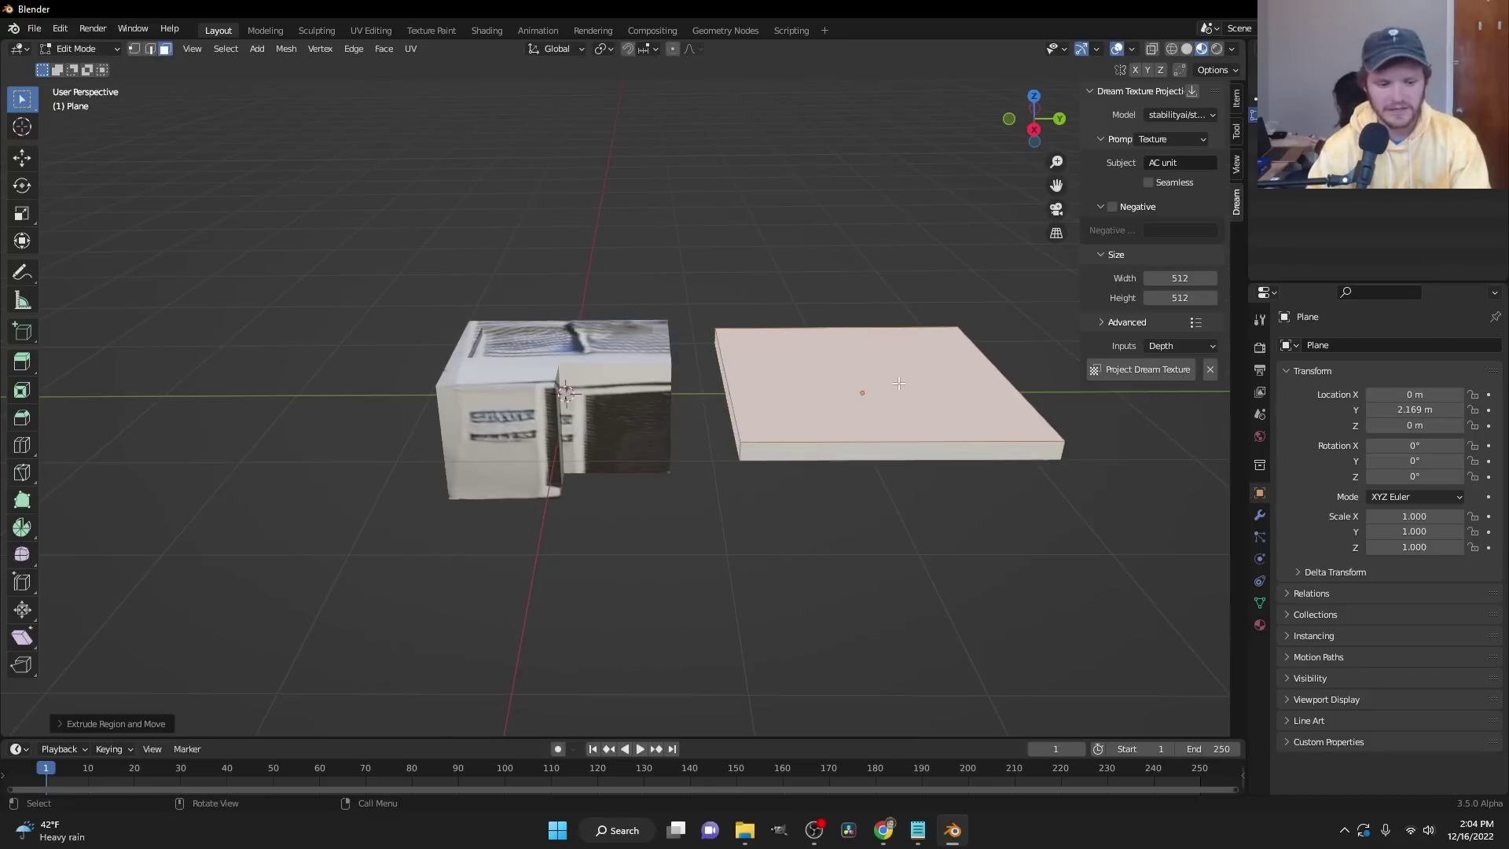
key(i)
click(1004, 370)
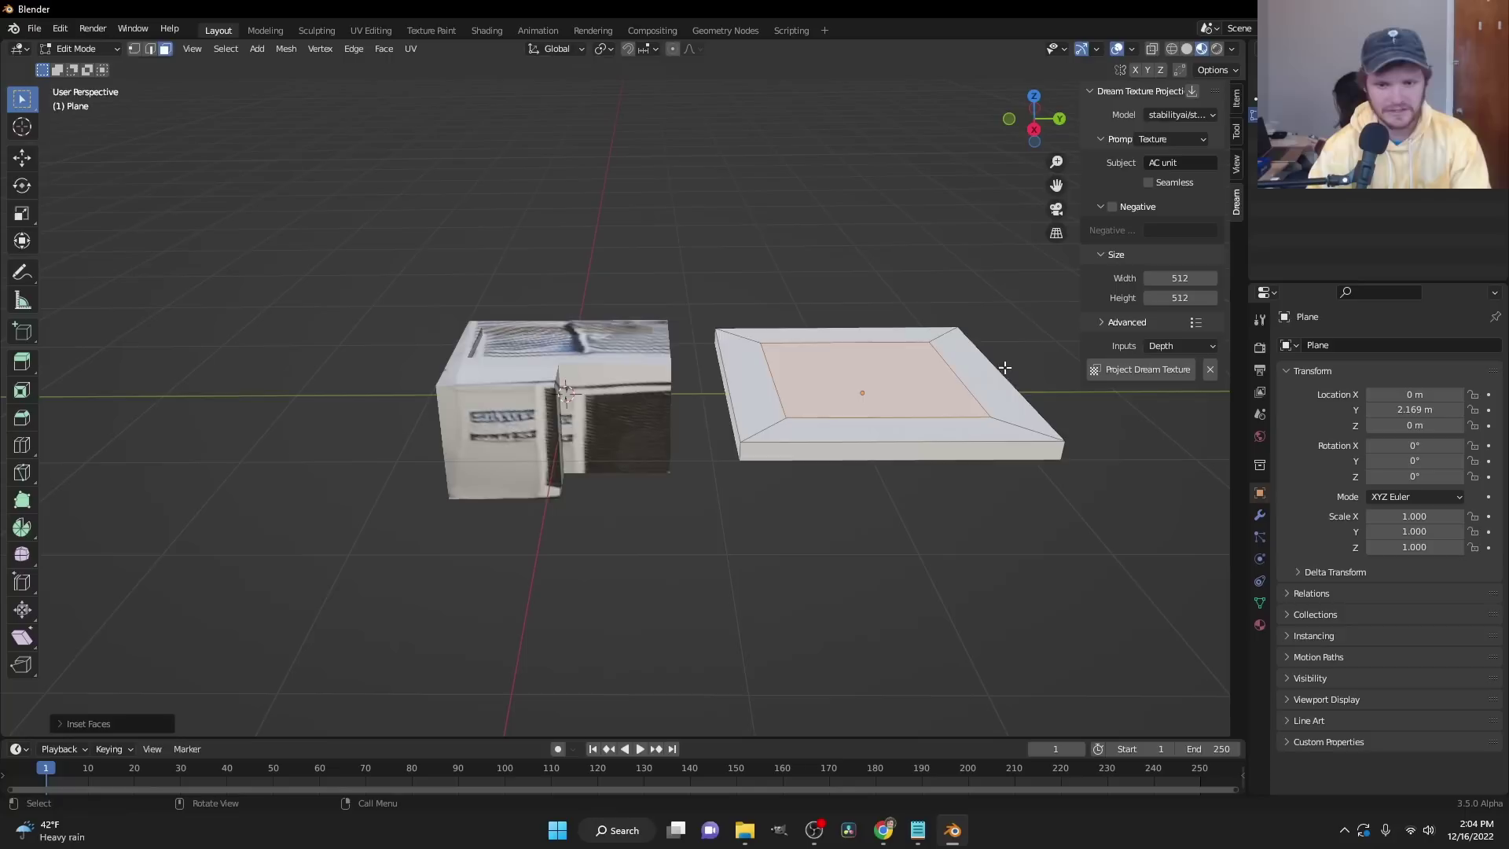
right_click(890, 380)
click(890, 380)
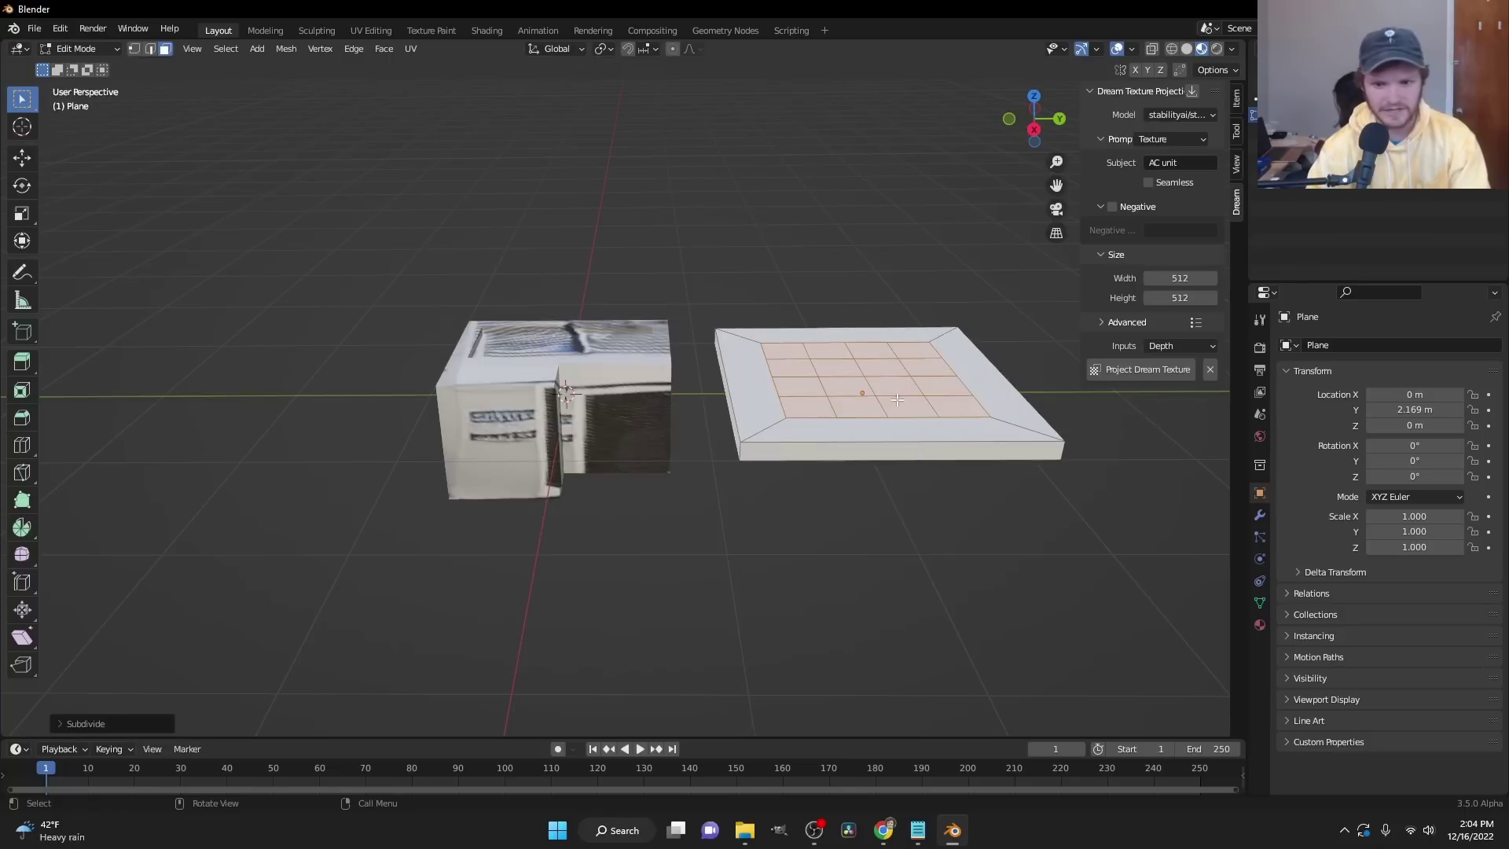
- Round the inset face with To Sphere at factor 1
key(F3)
text(to sphere)
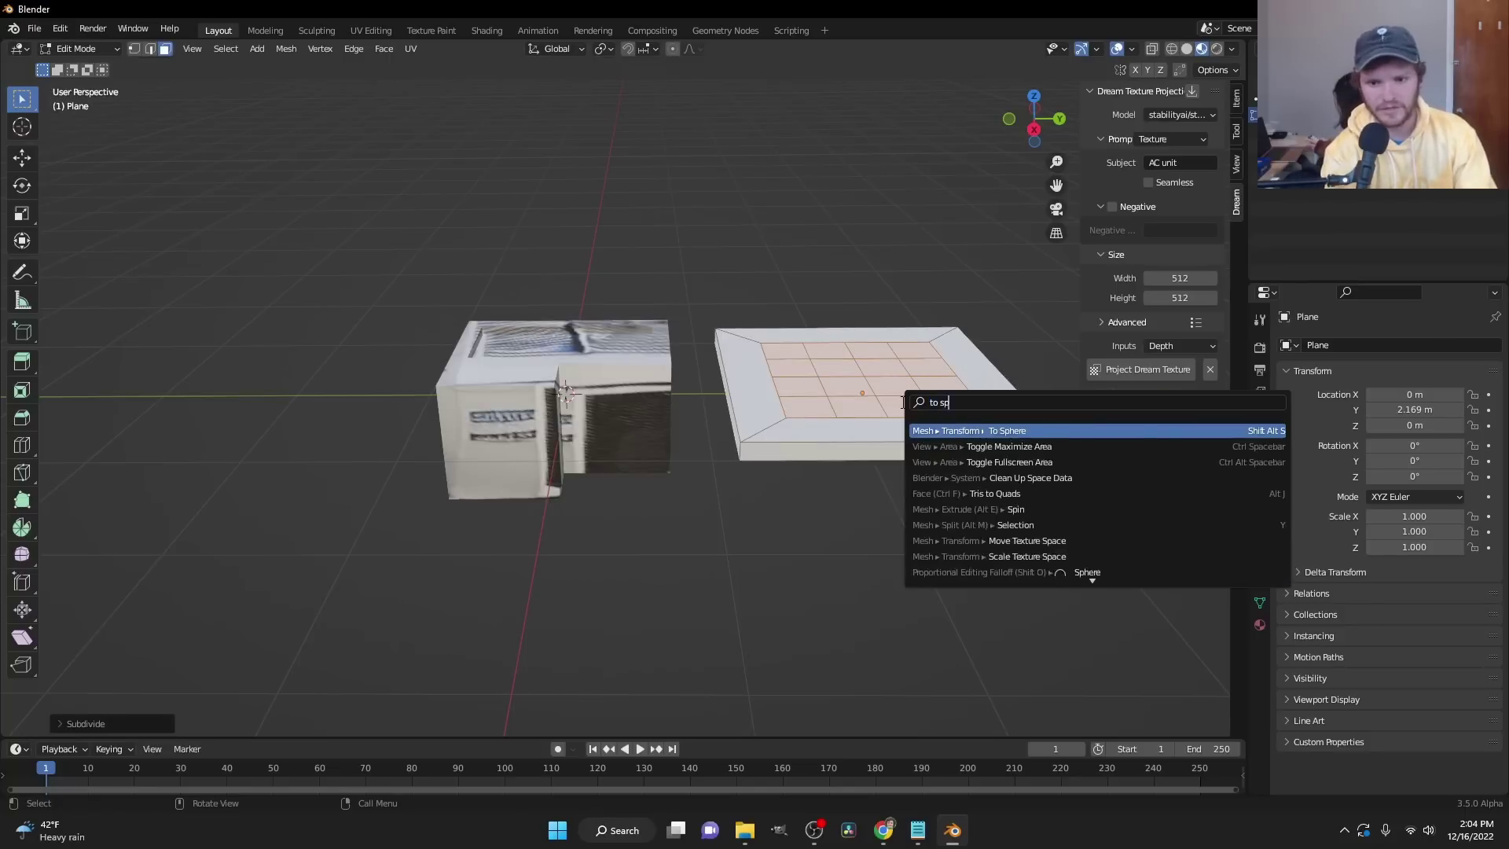
key(Return)
text(1)
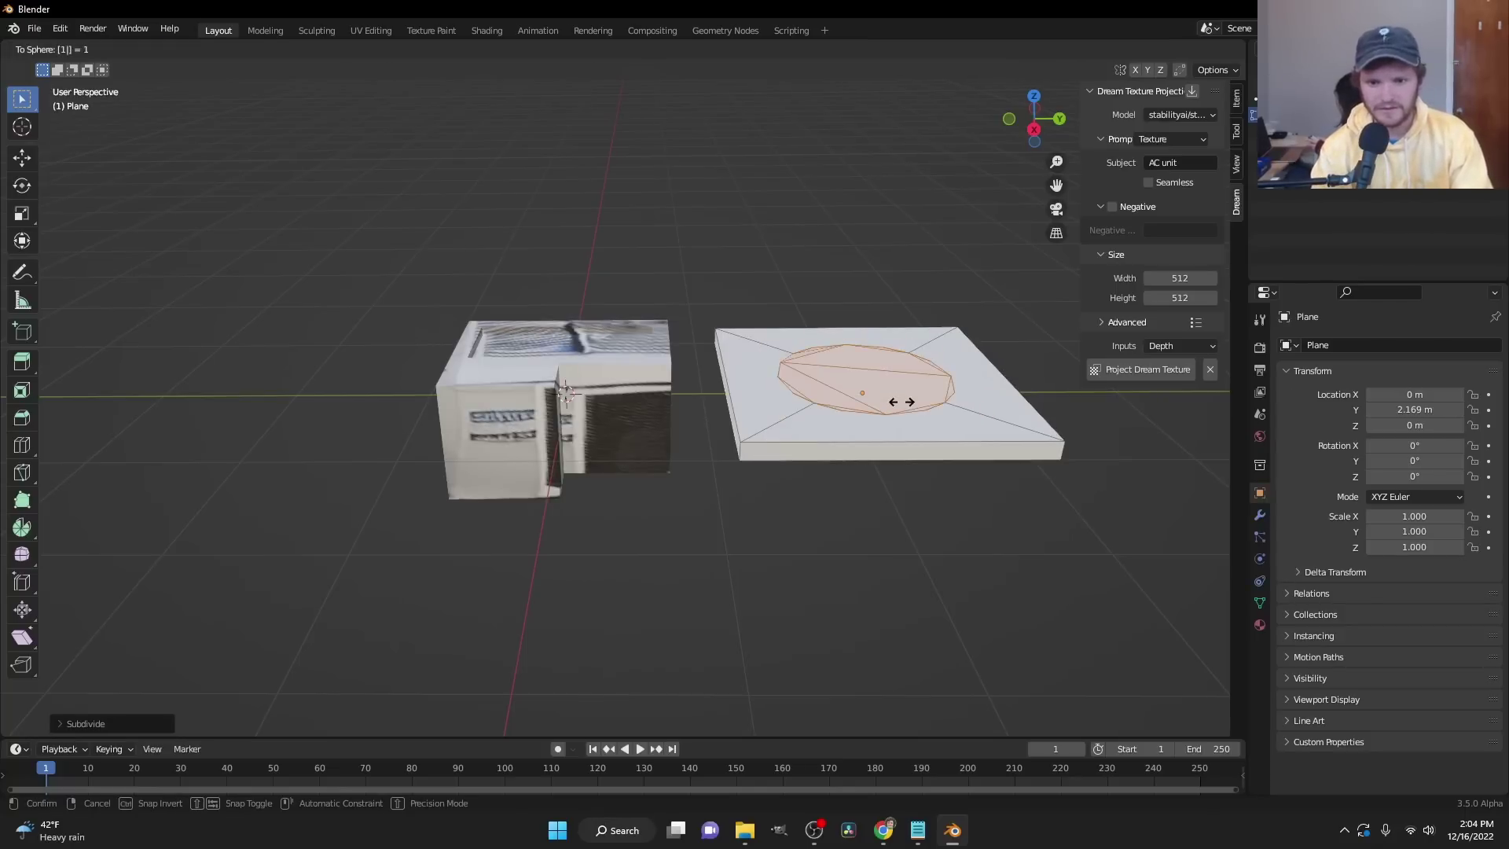
key(Return)
- Extrude the round face upward and taper its top into a cone
key(e)
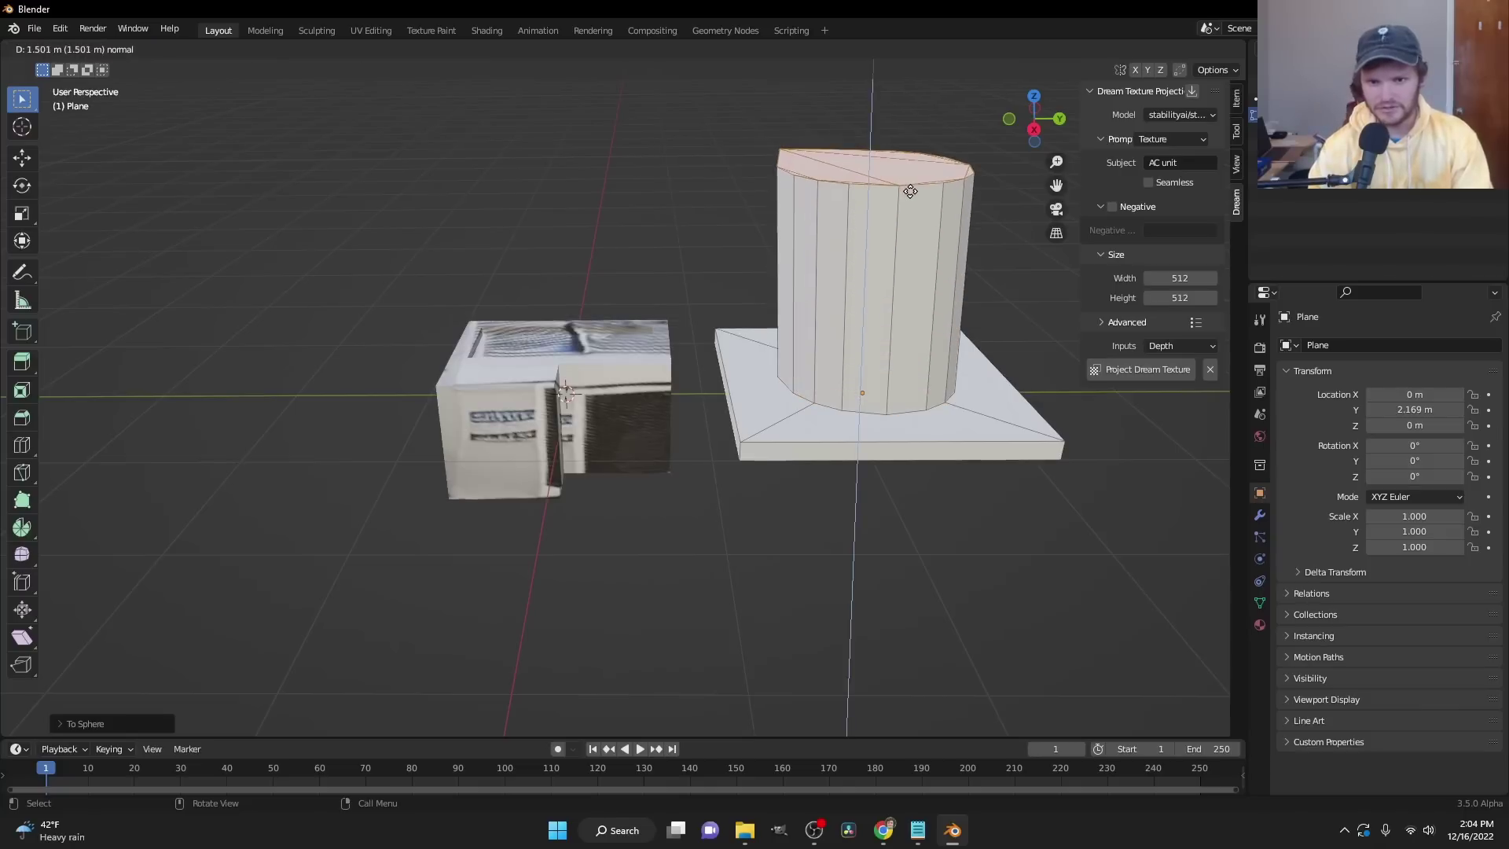
click(975, 140)
key(s)
click(908, 122)
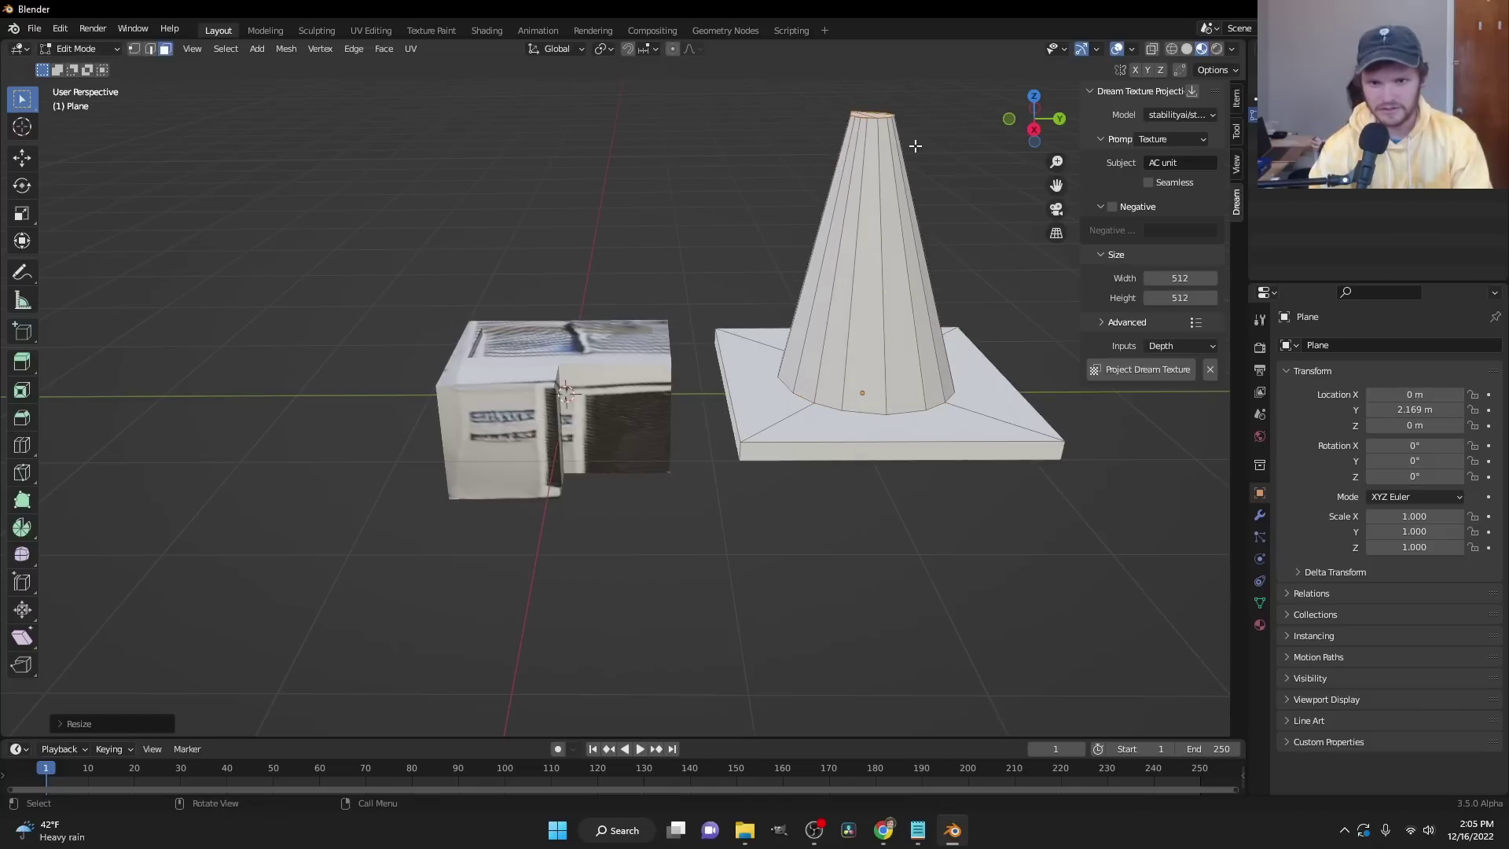
- Raise the cone top vertically to make it taller, then select the whole mesh
key(g)
key(z)
click(932, 130)
scroll(904, 181, down, 4)
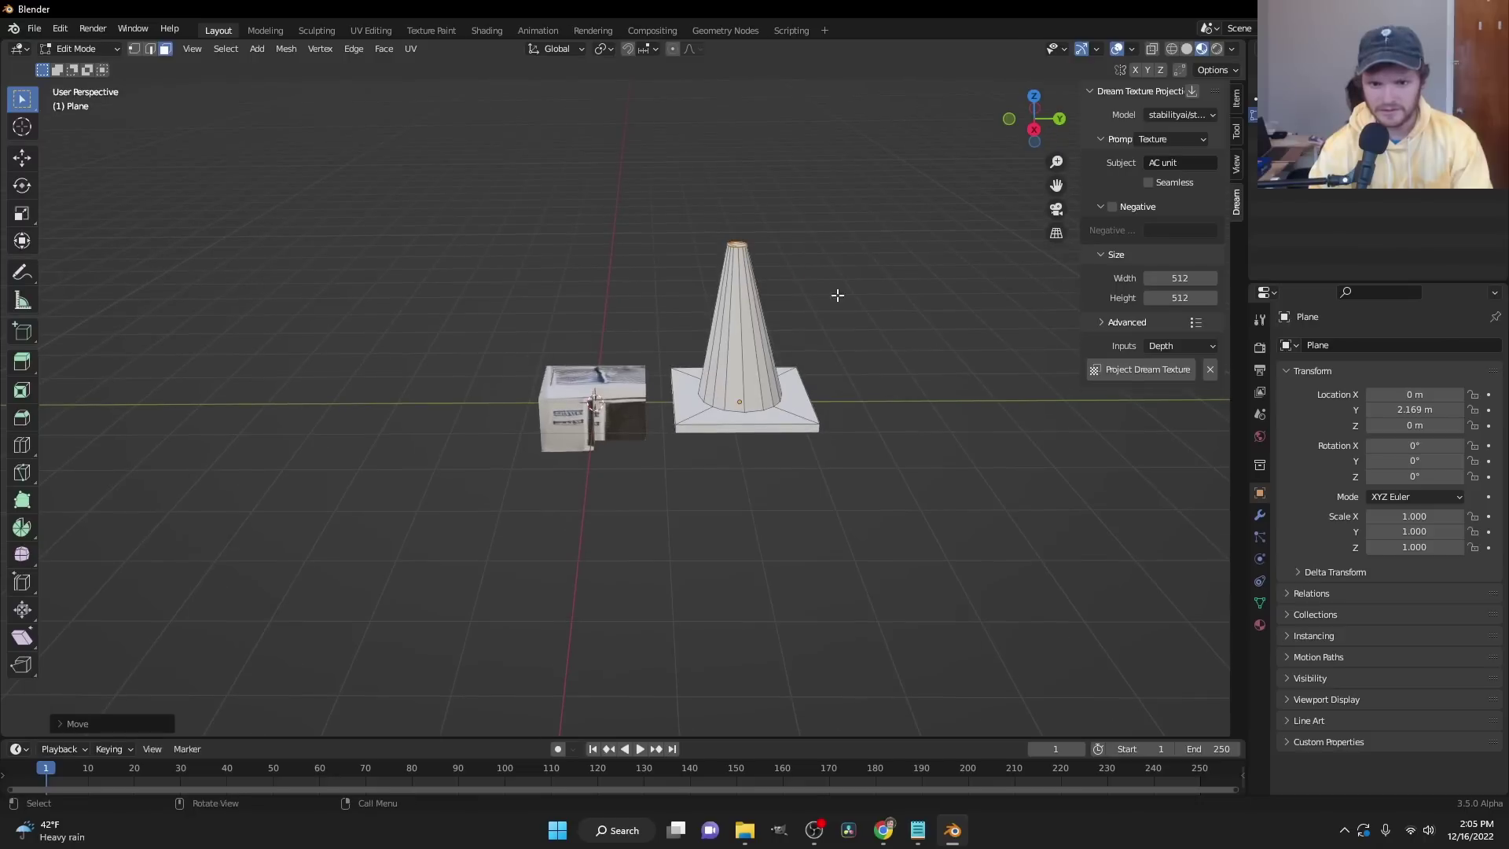
key(g)
key(z)
click(835, 257)
key(a)
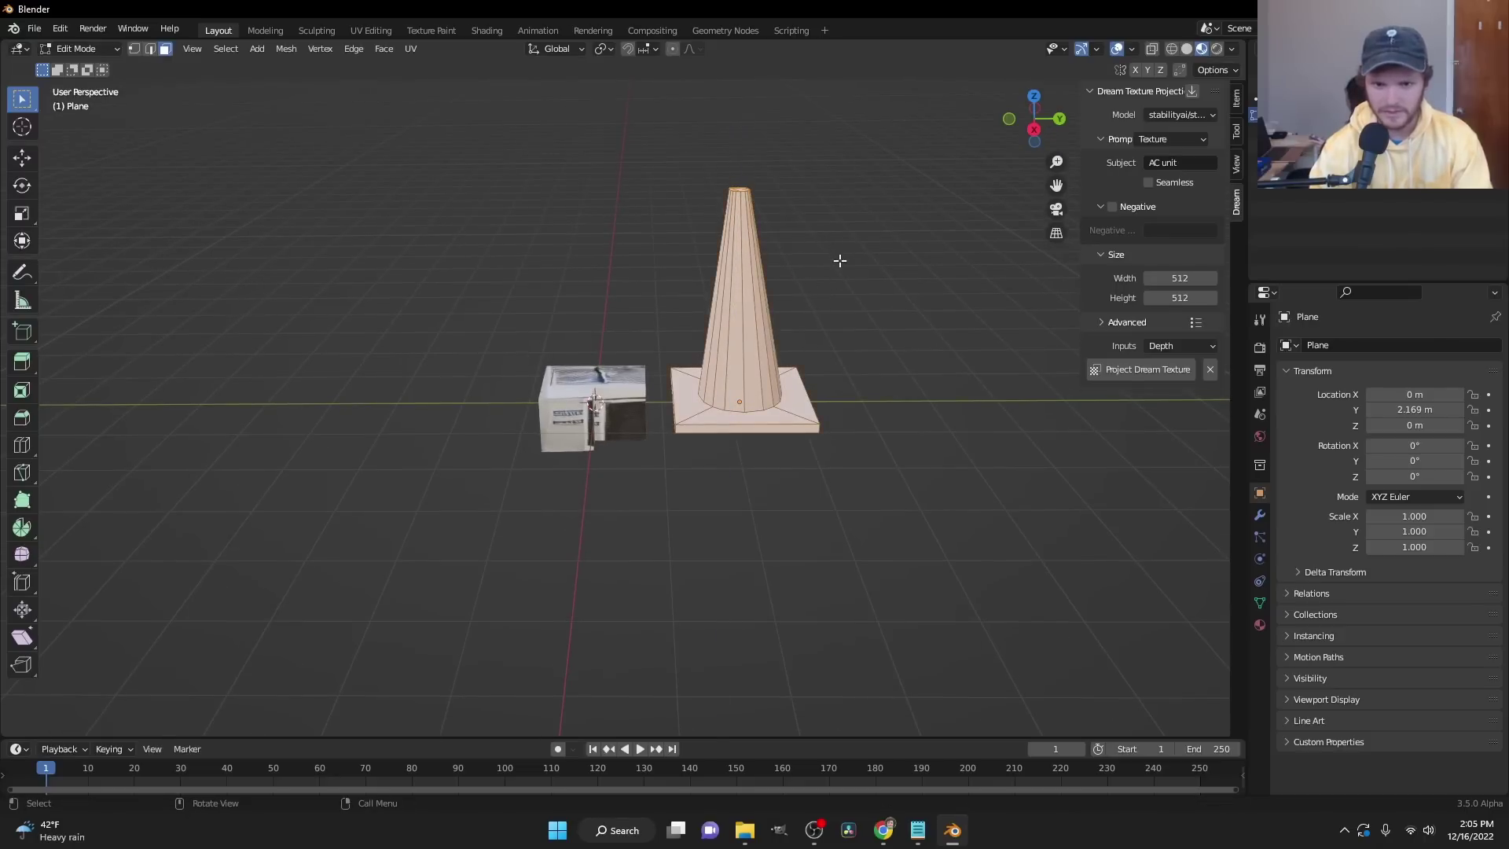
scroll(708, 410, up, 3)
middle_drag(708, 409, 775, 404)
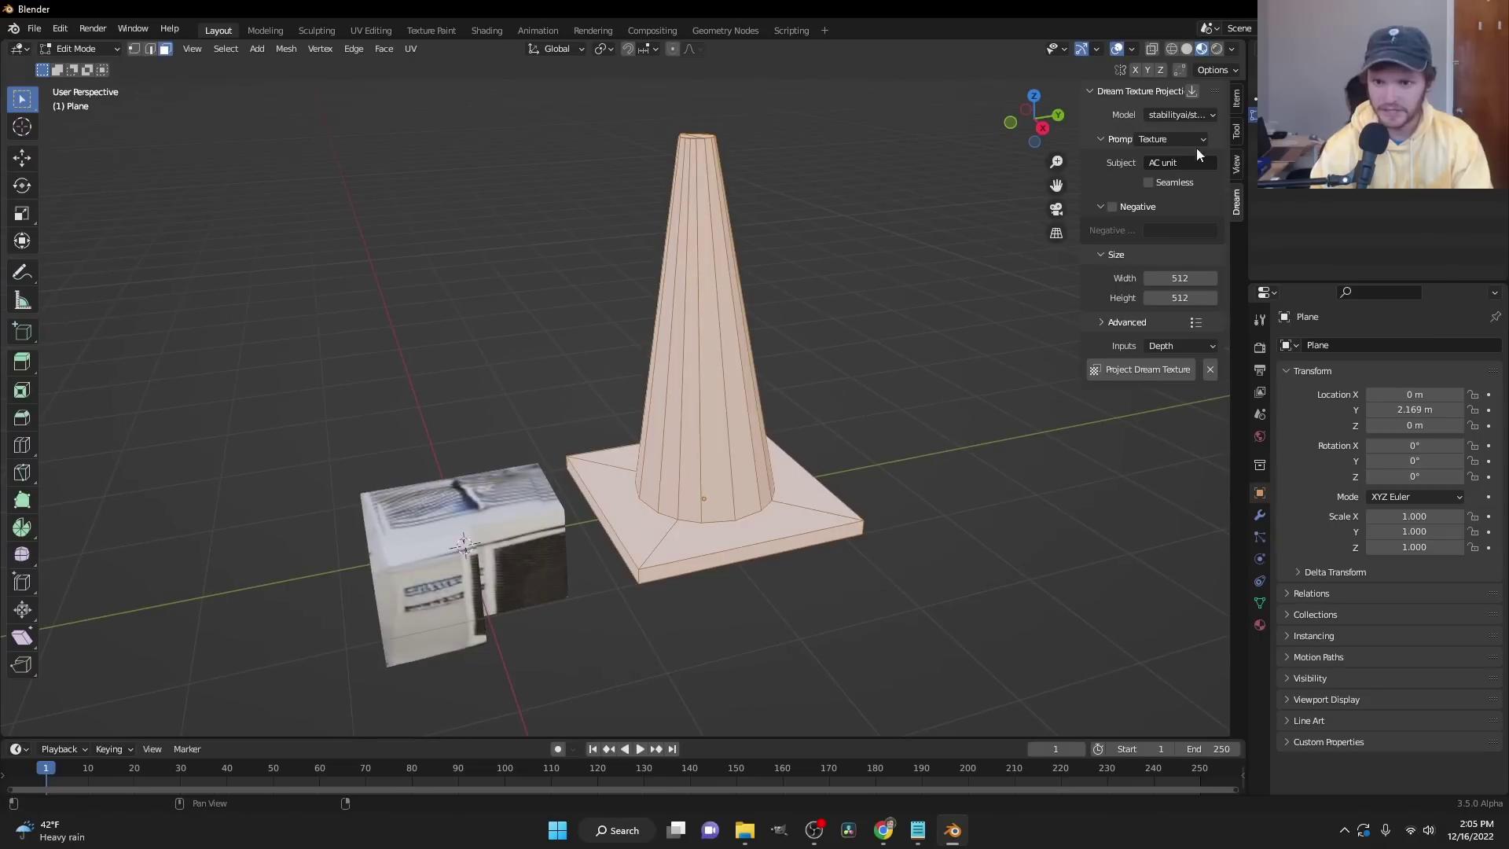
- Set the texture subject to 'cone' and project a generated texture, regenerating once
click(1194, 162)
text(cone)
key(Return)
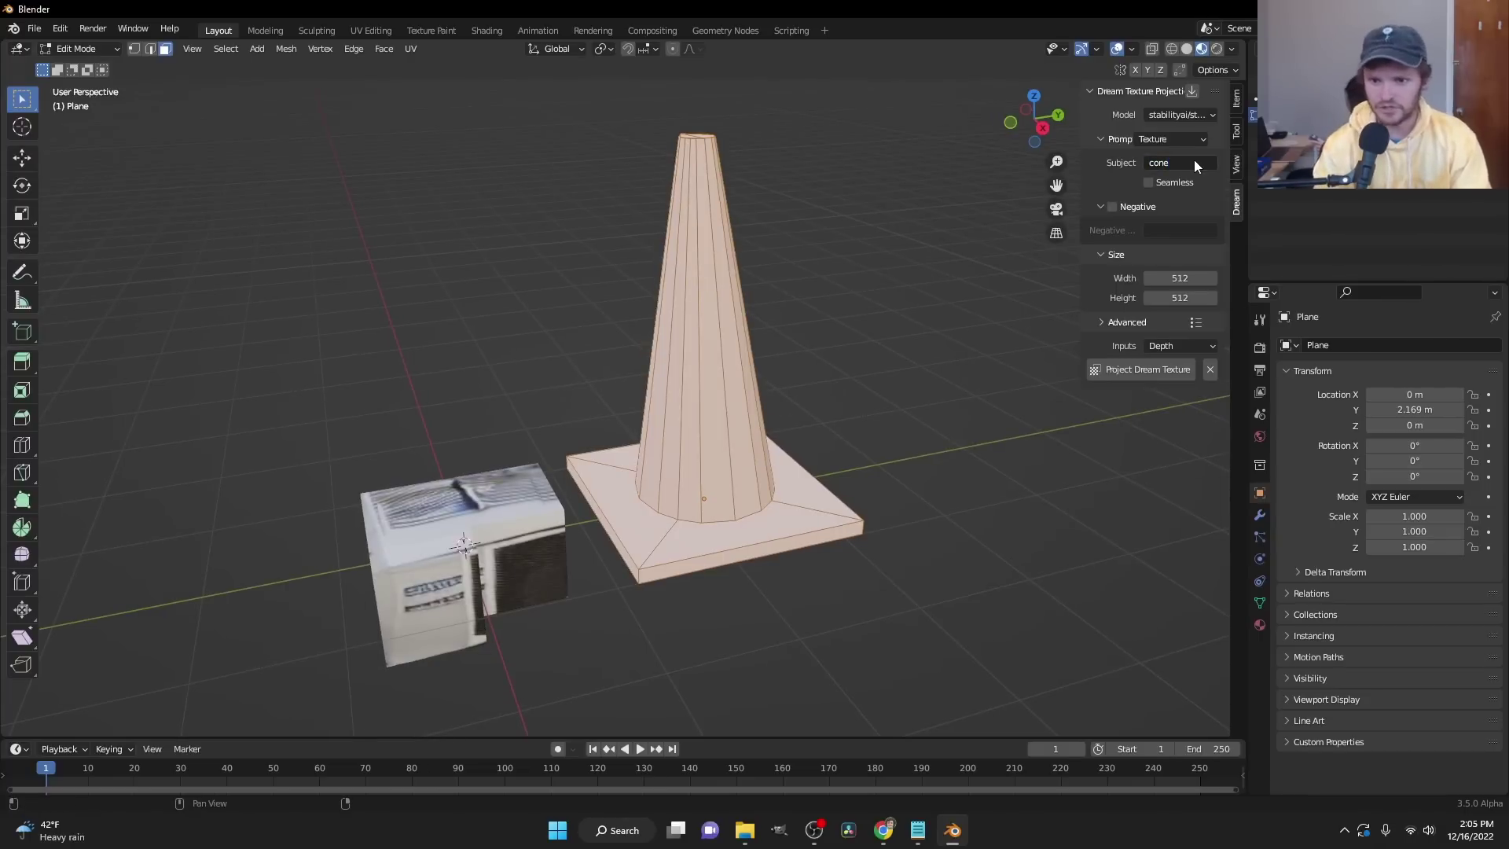
click(1112, 368)
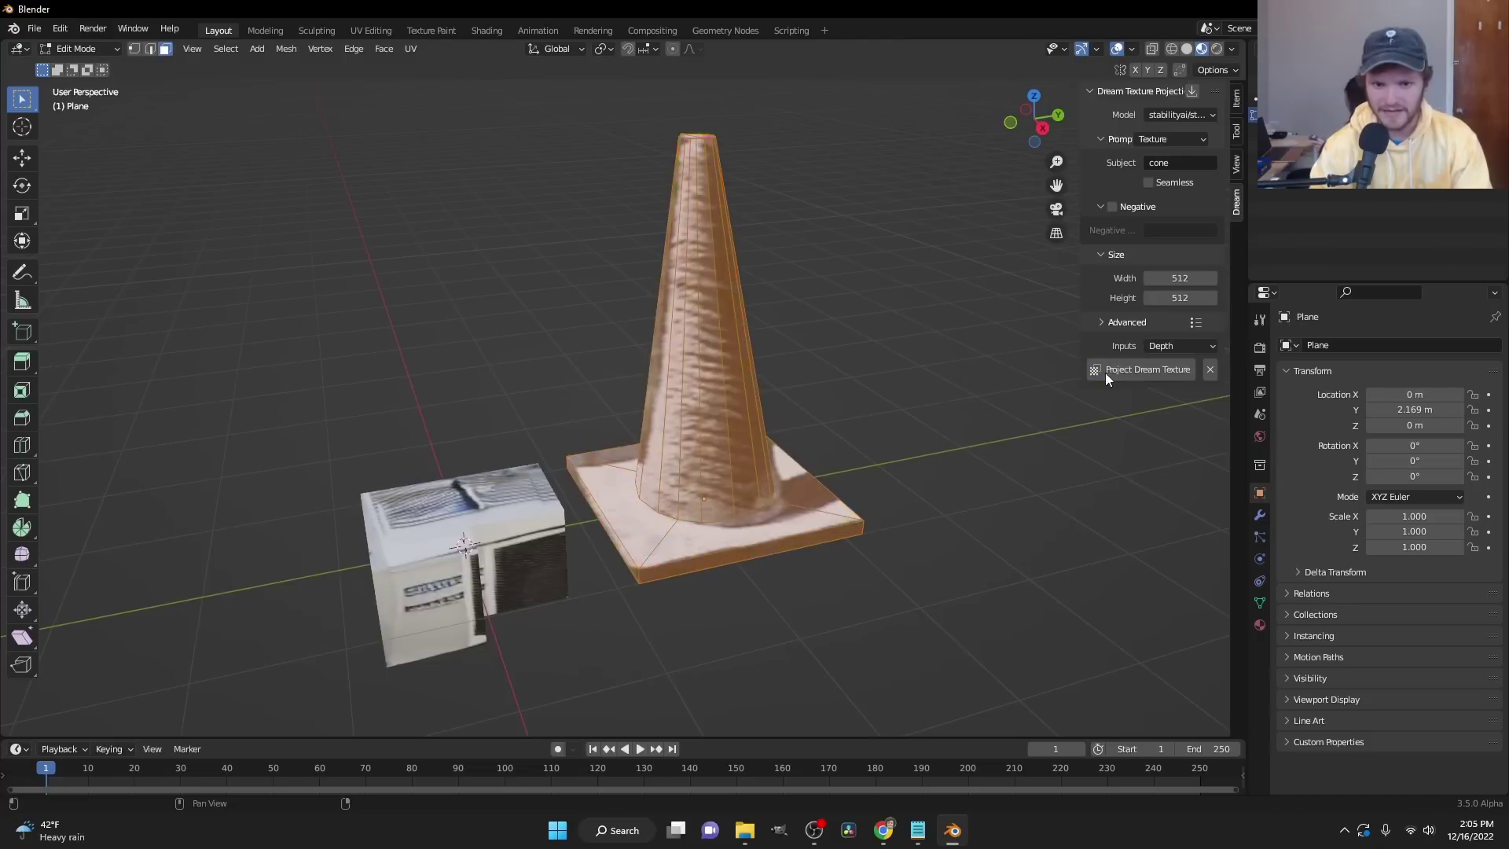
click(1105, 372)
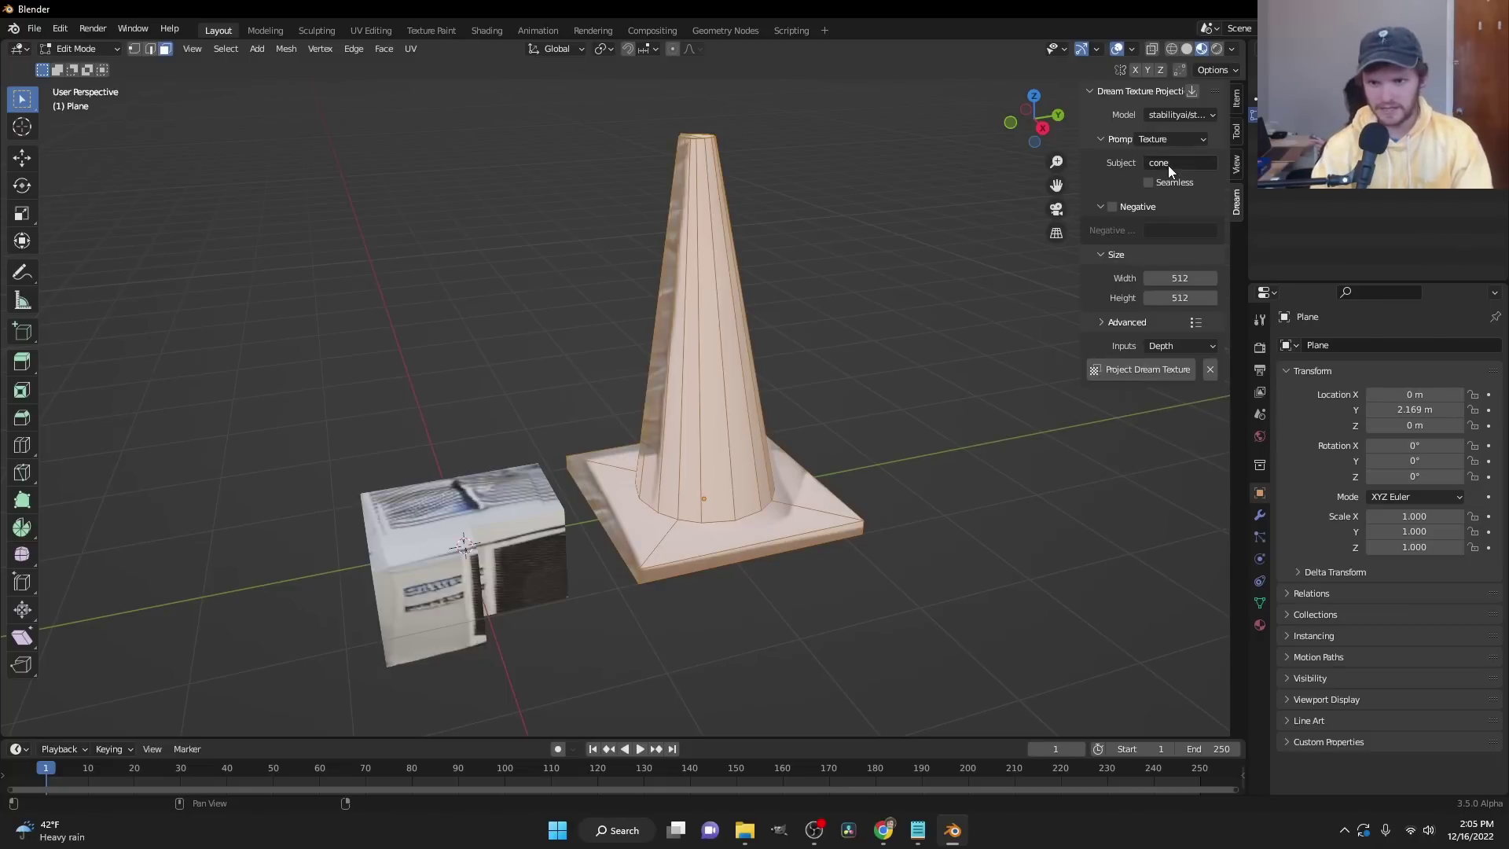
- Revise the subject to 'orange traffic cone' and project it, regenerating twice
key(Home)
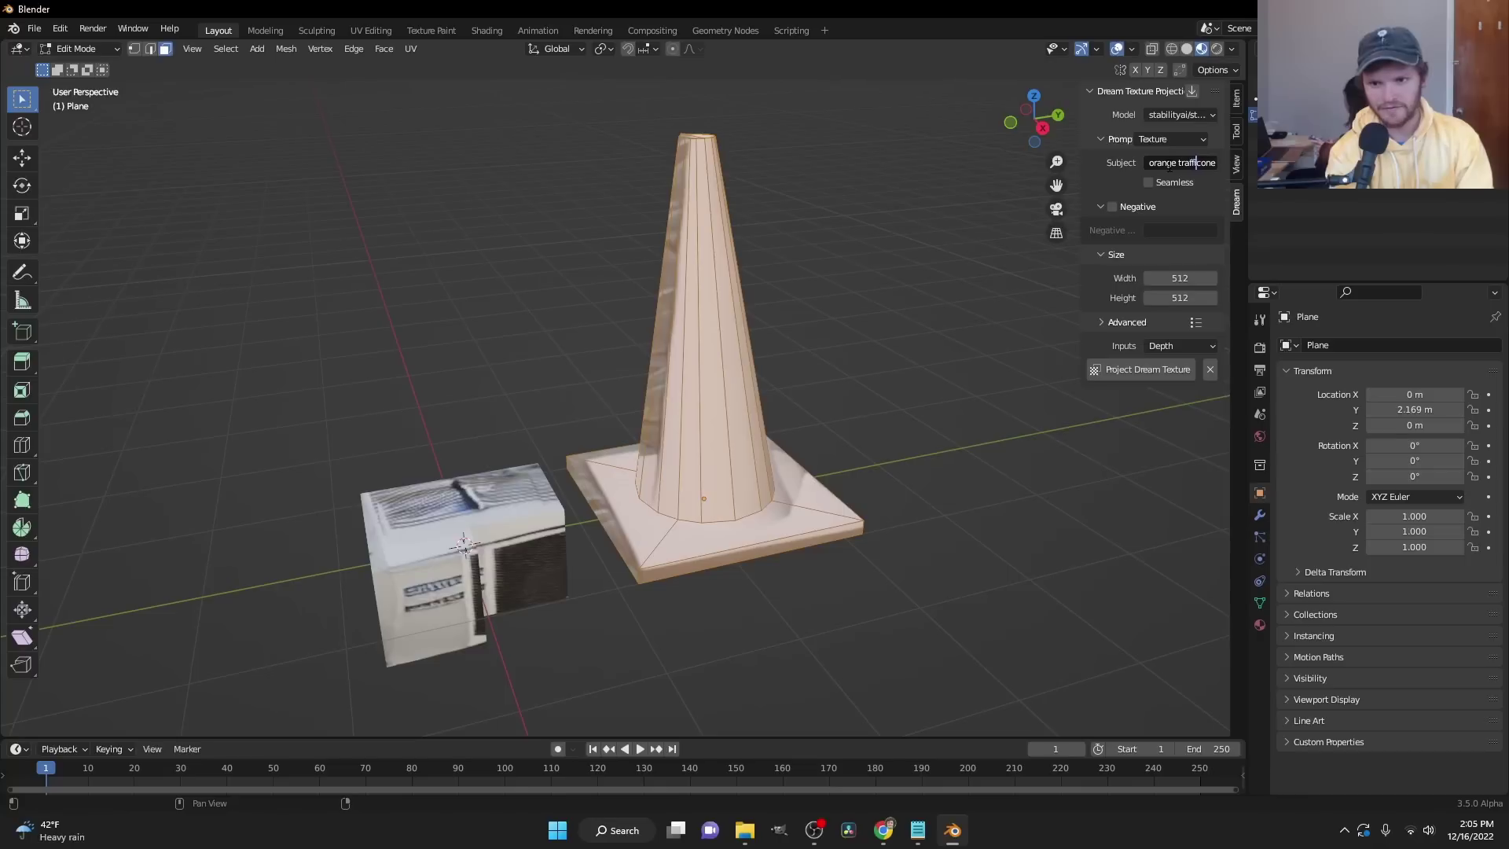
text(c)
click(1150, 375)
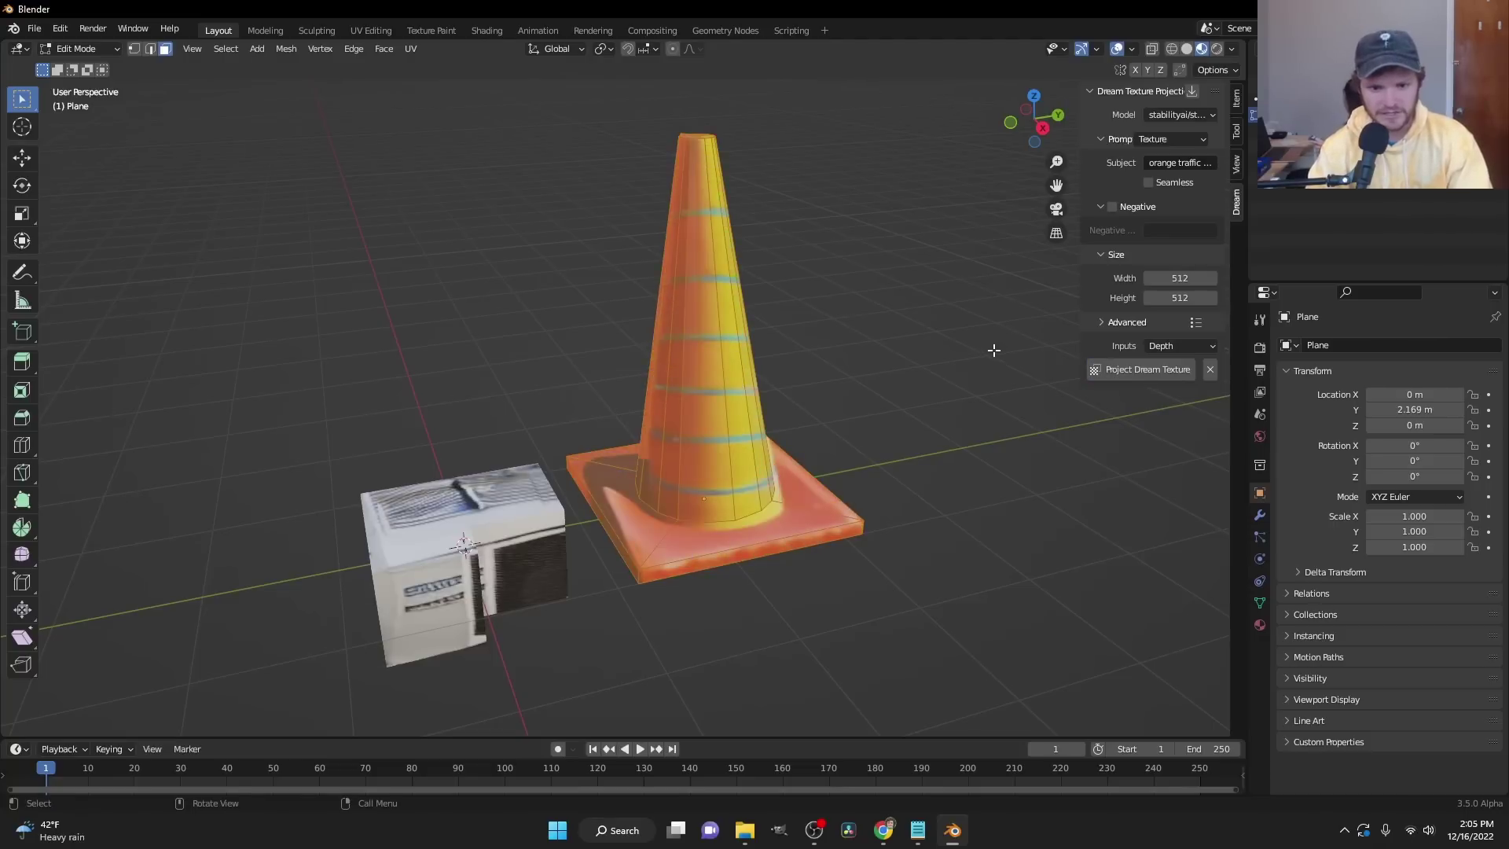
click(1130, 369)
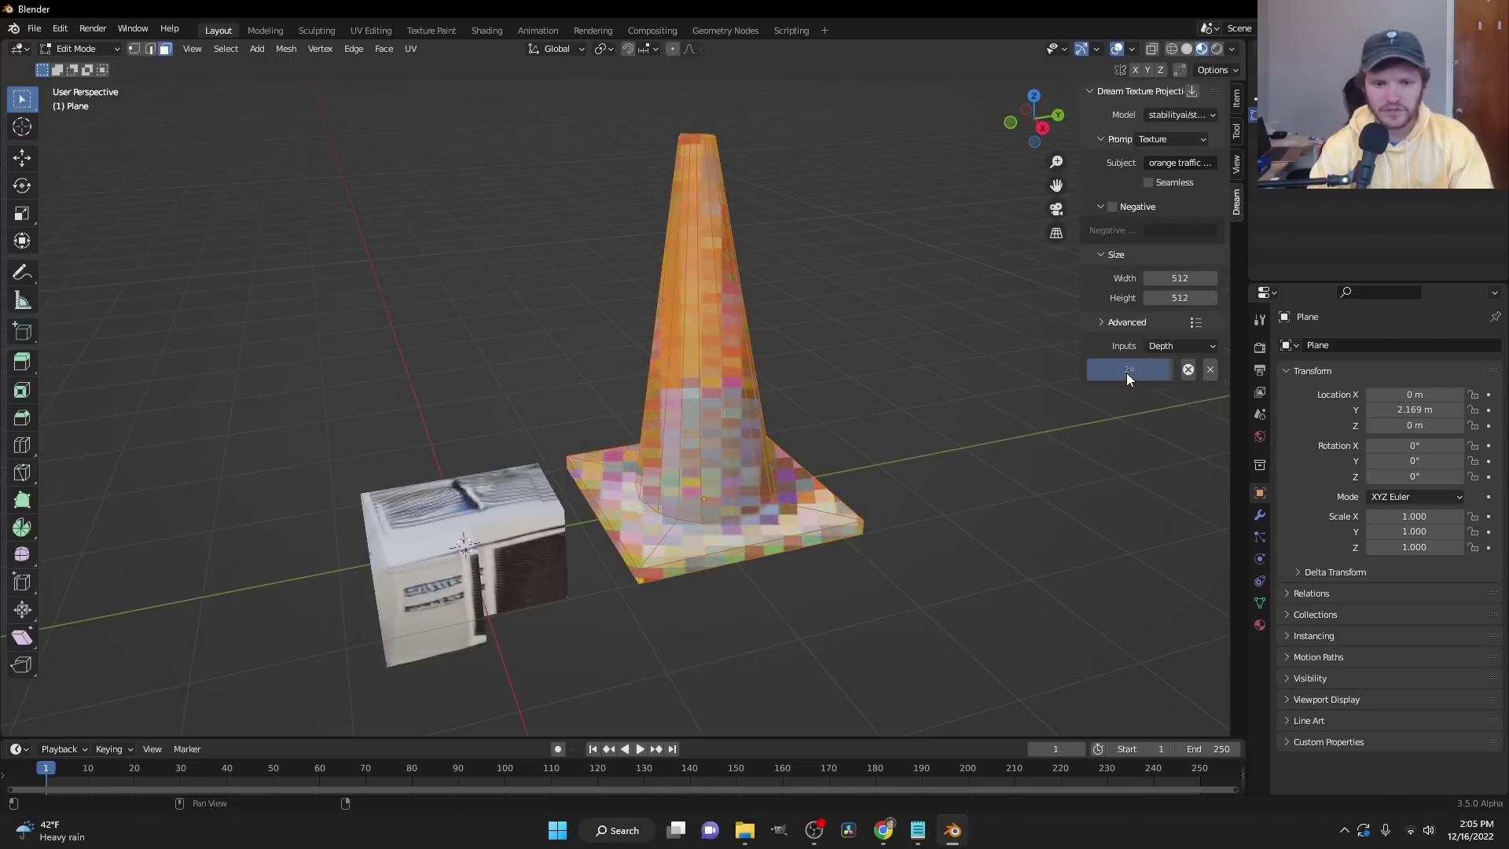
click(1137, 378)
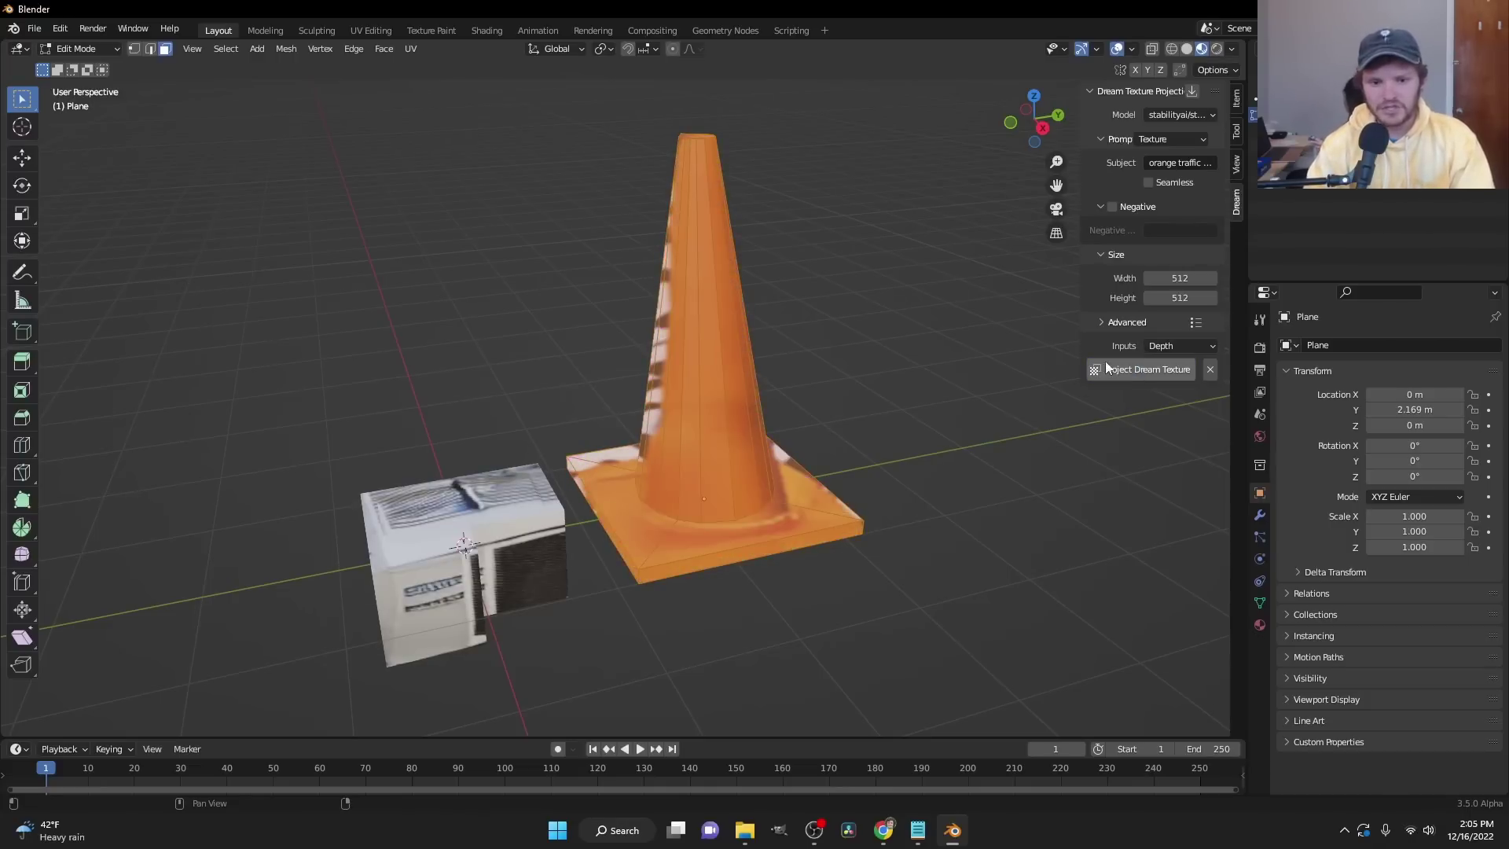
- In UV Editing, select all cone UVs, reposition them and make them narrower
click(388, 29)
key(a)
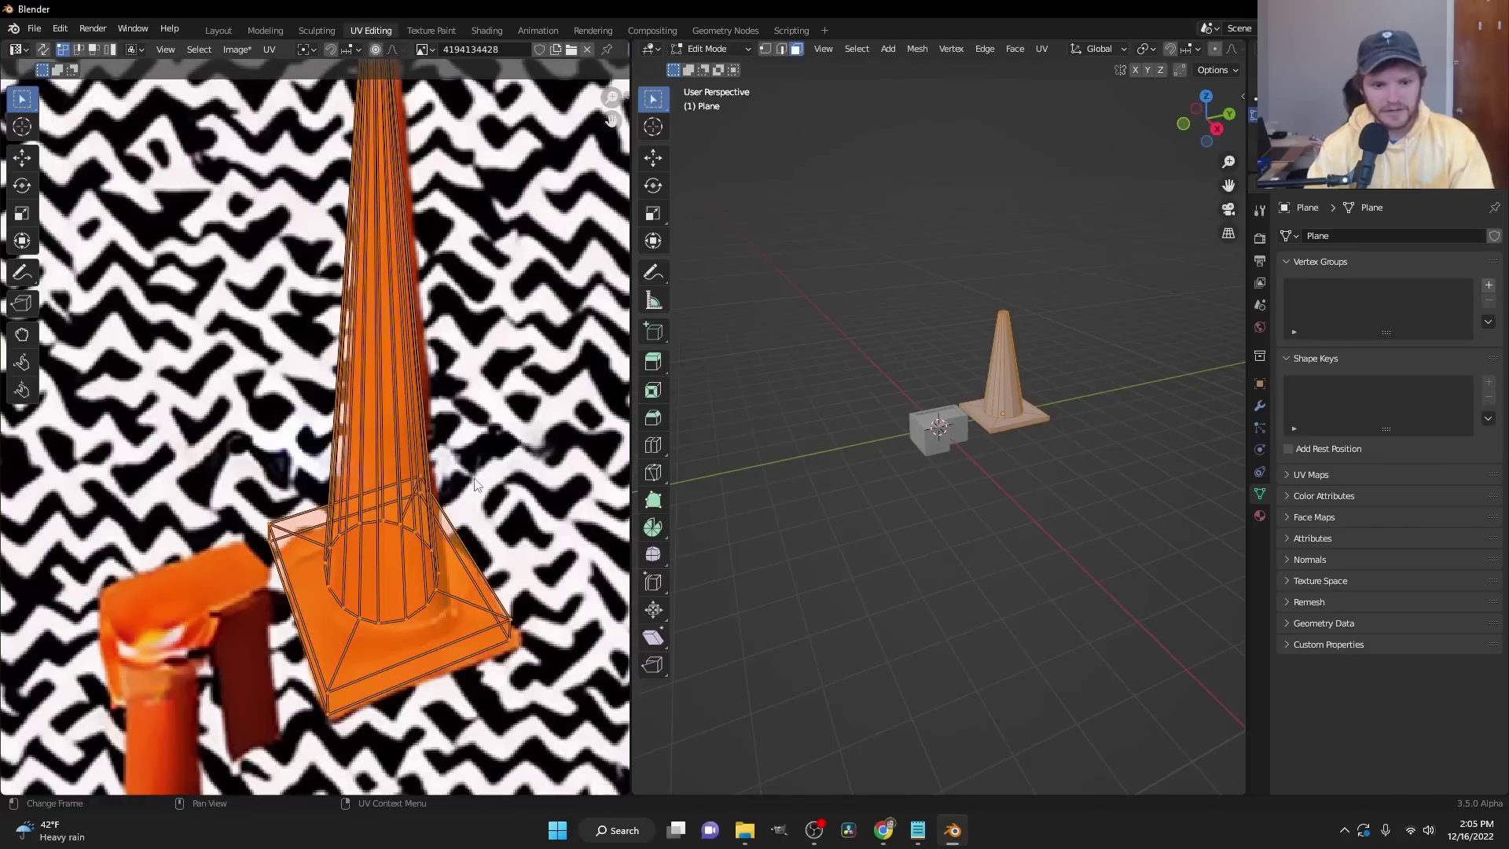
drag(479, 484, 479, 493)
key(s)
click(492, 497)
- Shift the cone's UVs into final place and return to Layout
key(g)
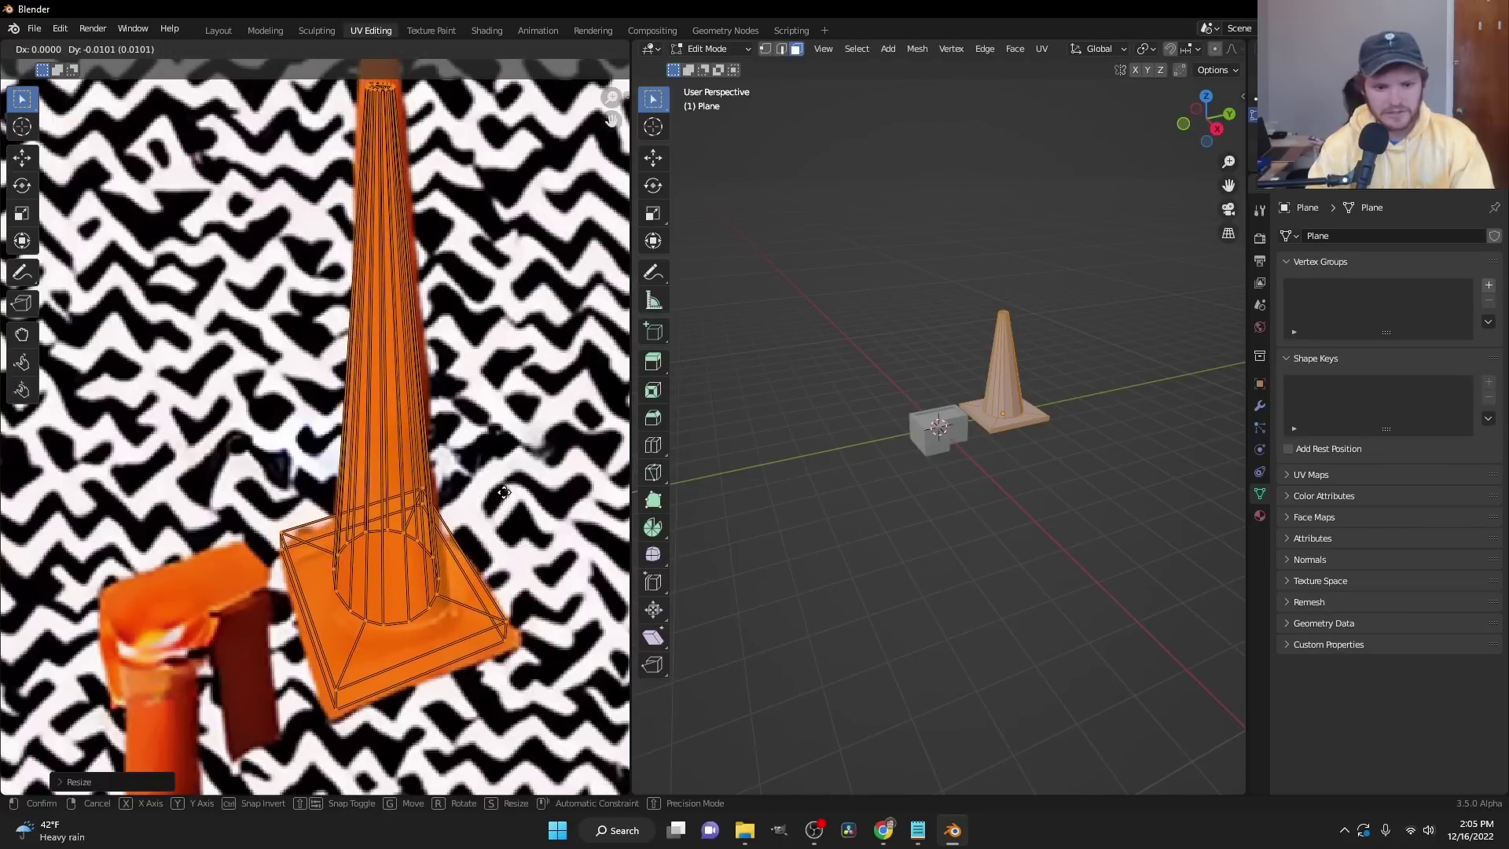
click(506, 503)
click(219, 30)
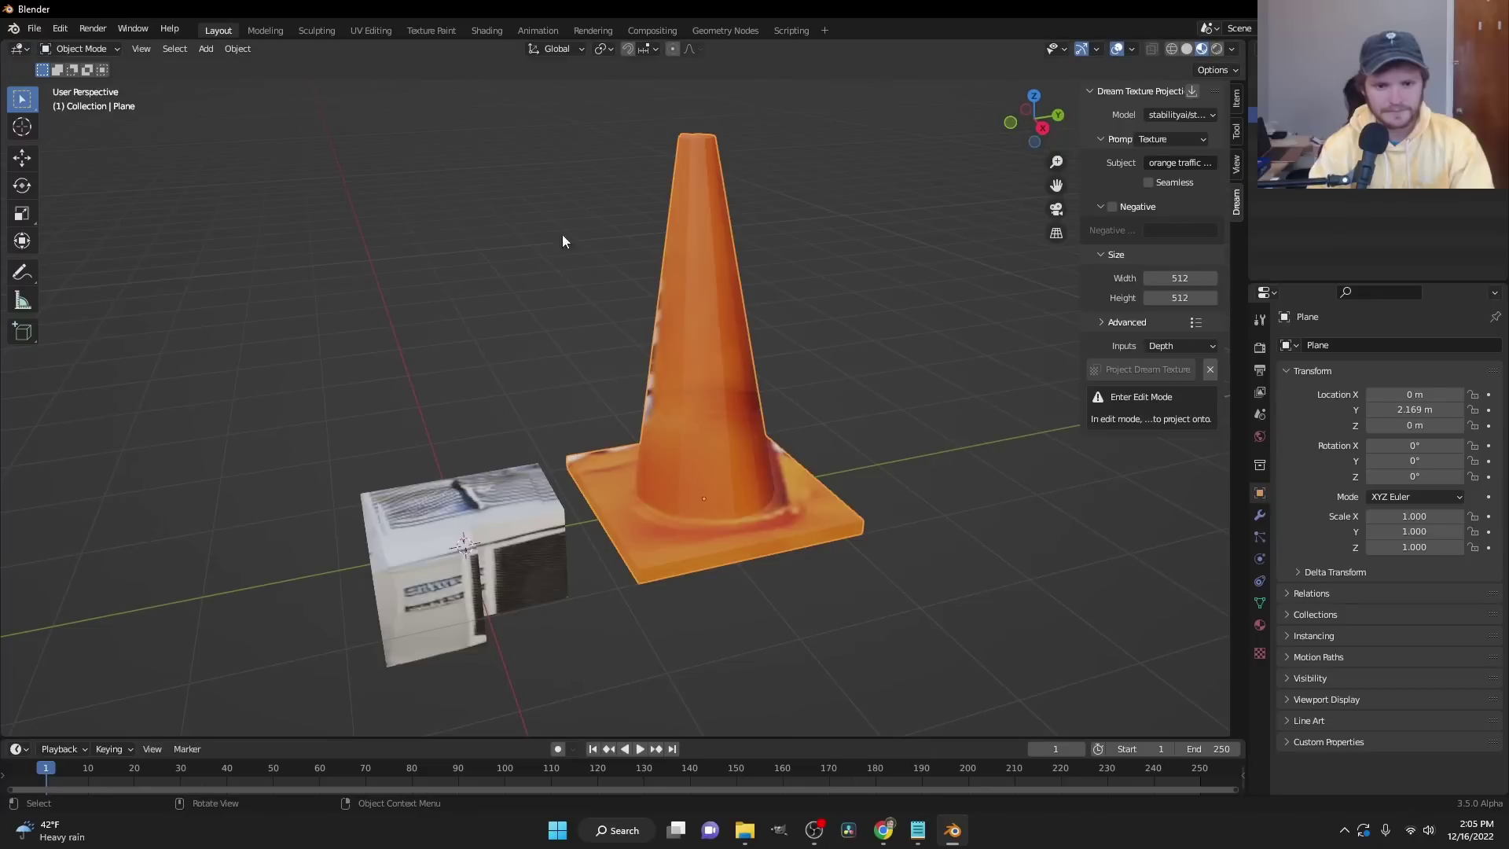
- Scale the cone to 0.39 and move it along Y to 1.2526 m beside the AC unit
key(s)
click(729, 417)
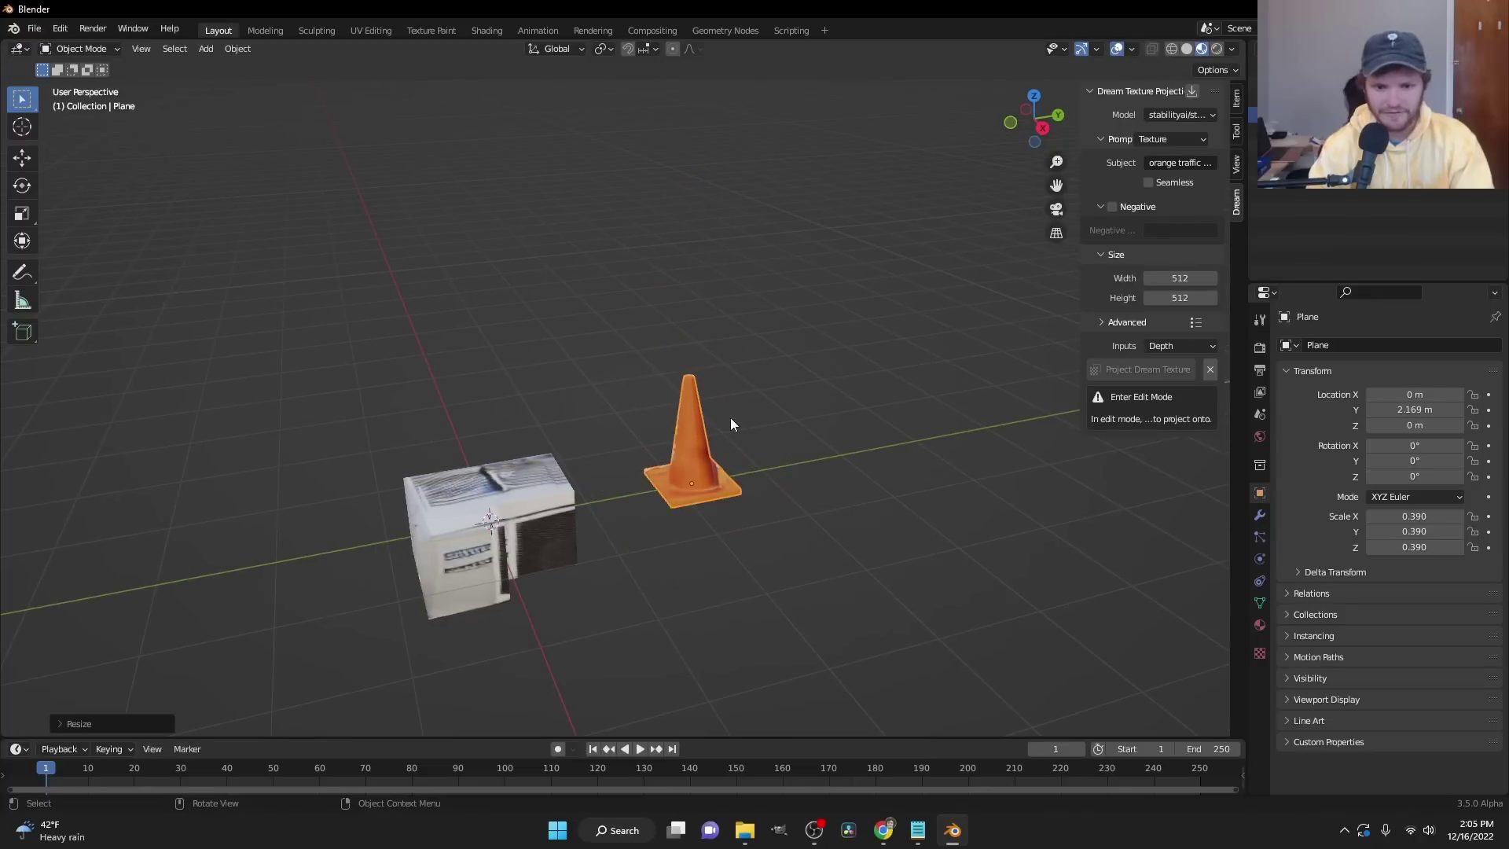
scroll(607, 400, down, 1)
key(g)
key(y)
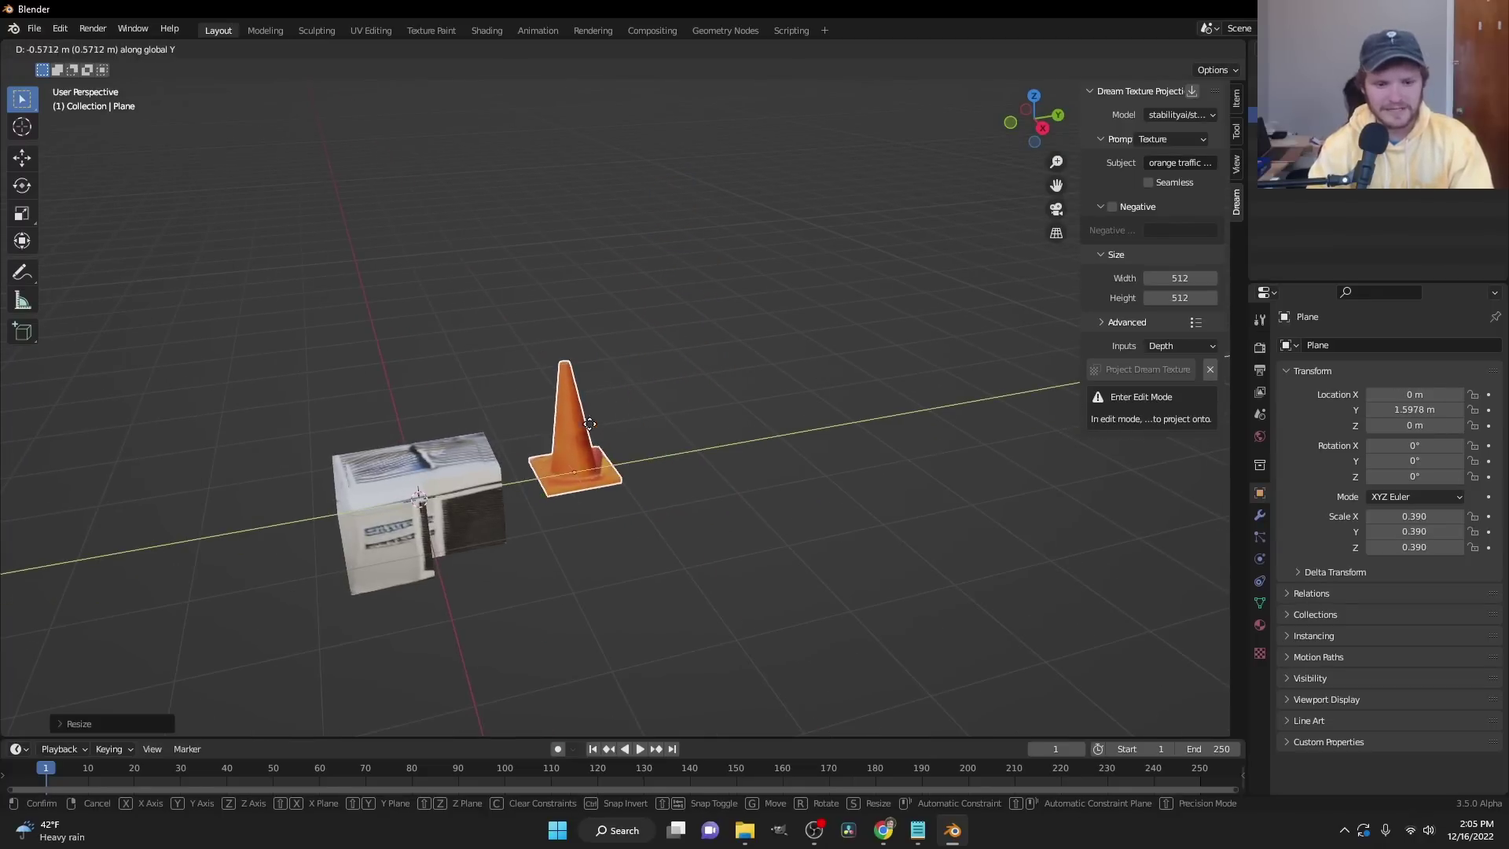
click(559, 427)
middle_drag(587, 391, 512, 474)
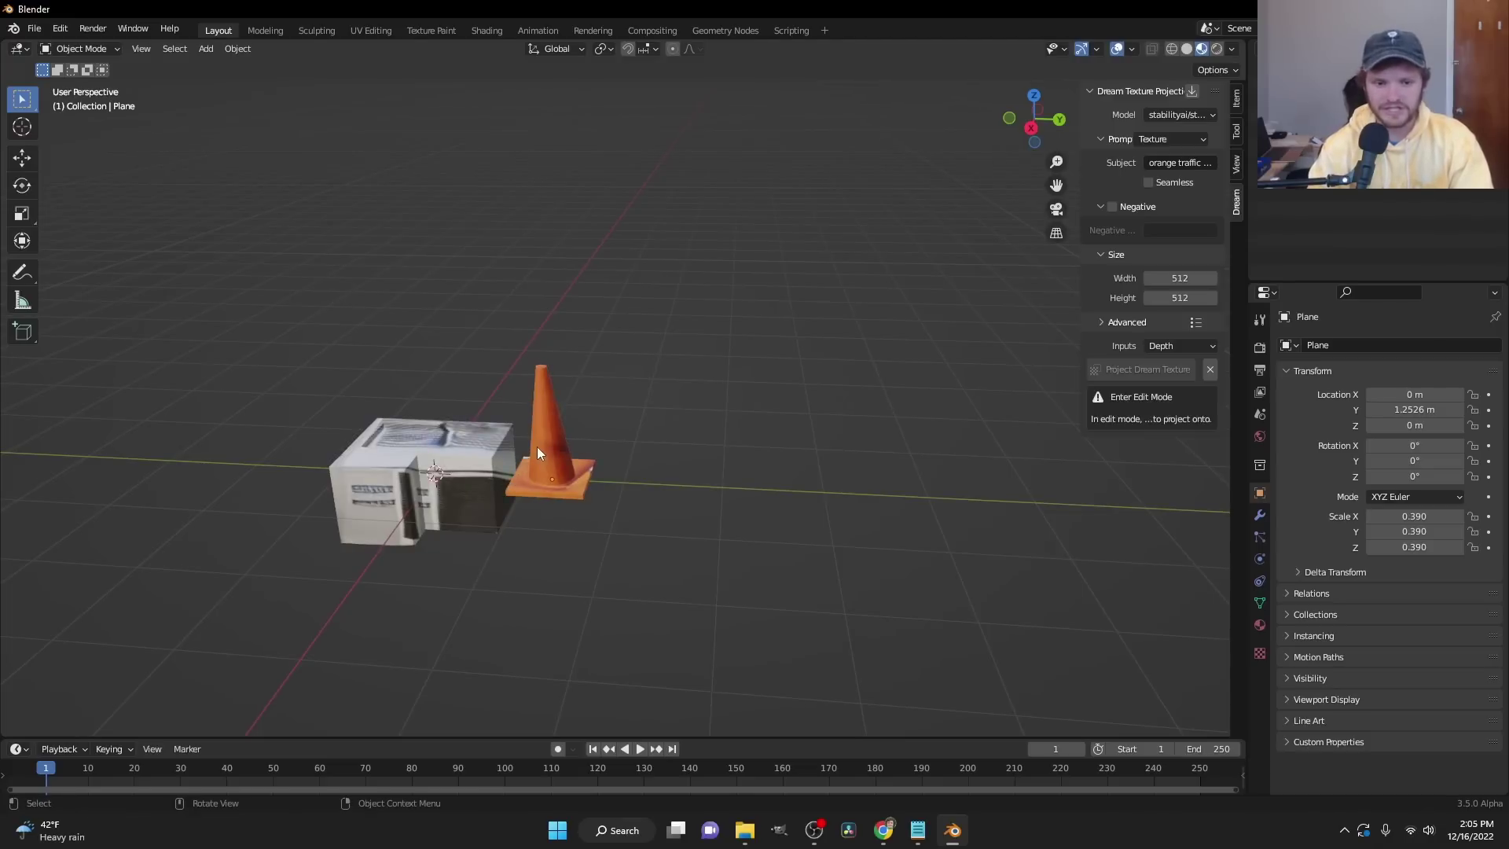
key(shift+a)
- Add a torus with a 0.42 m minor radius and move it along Y, clear of the other props
mouse_move(522, 446)
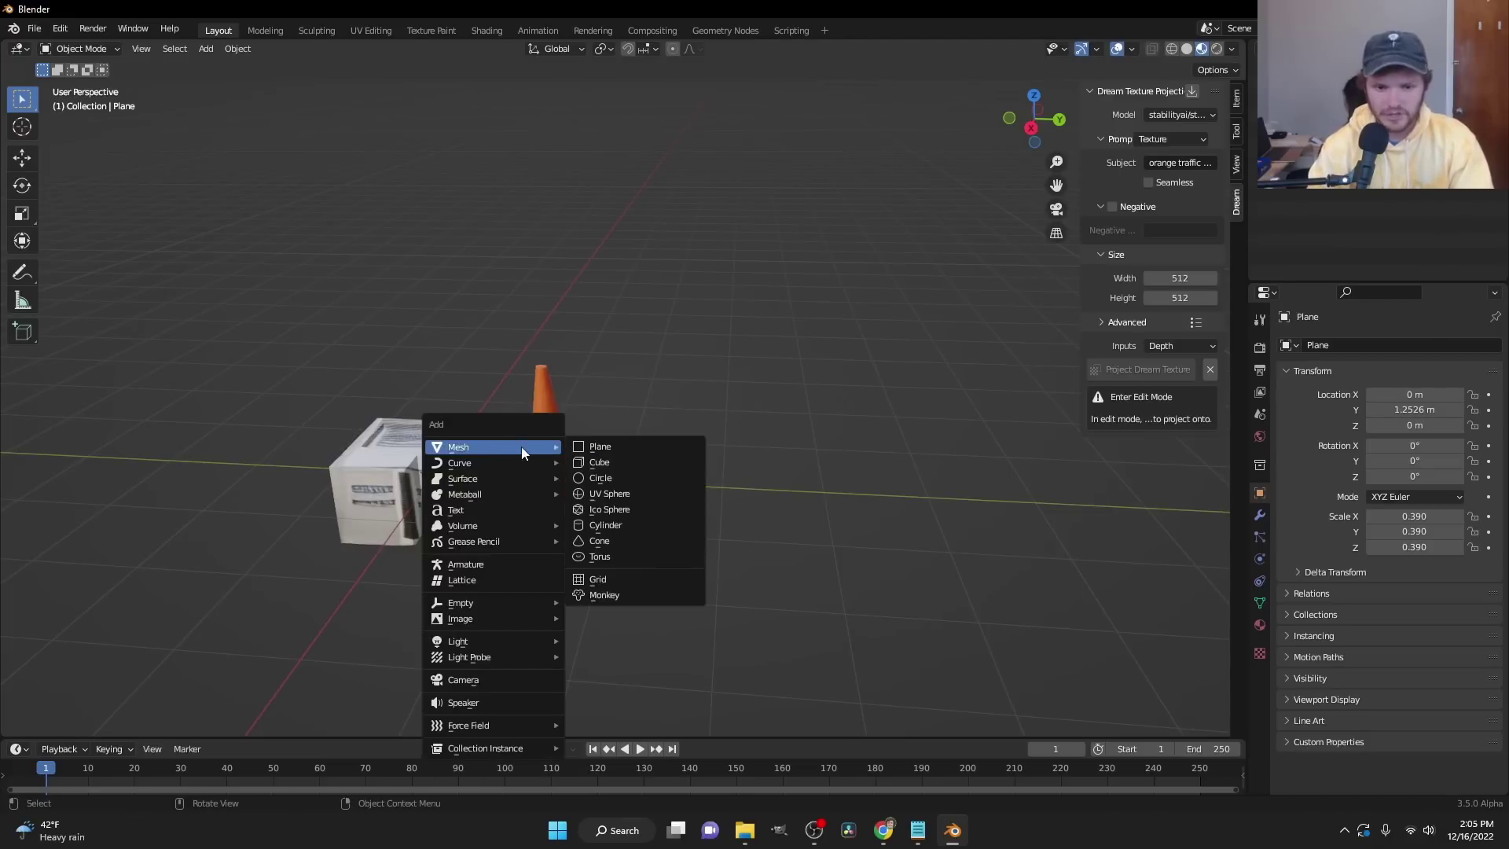
click(602, 559)
scroll(535, 530, up, 2)
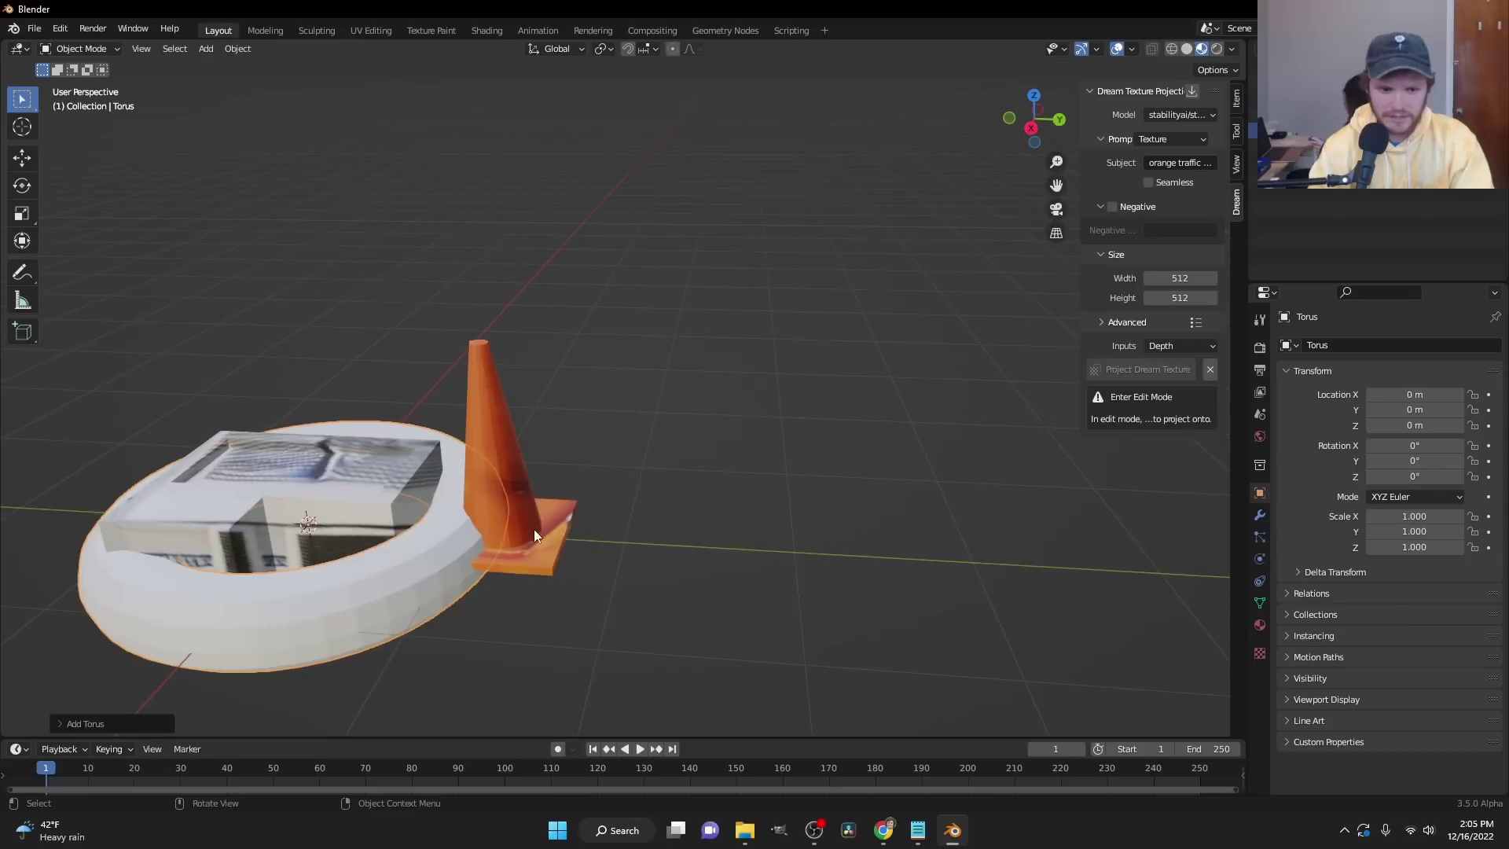
click(83, 726)
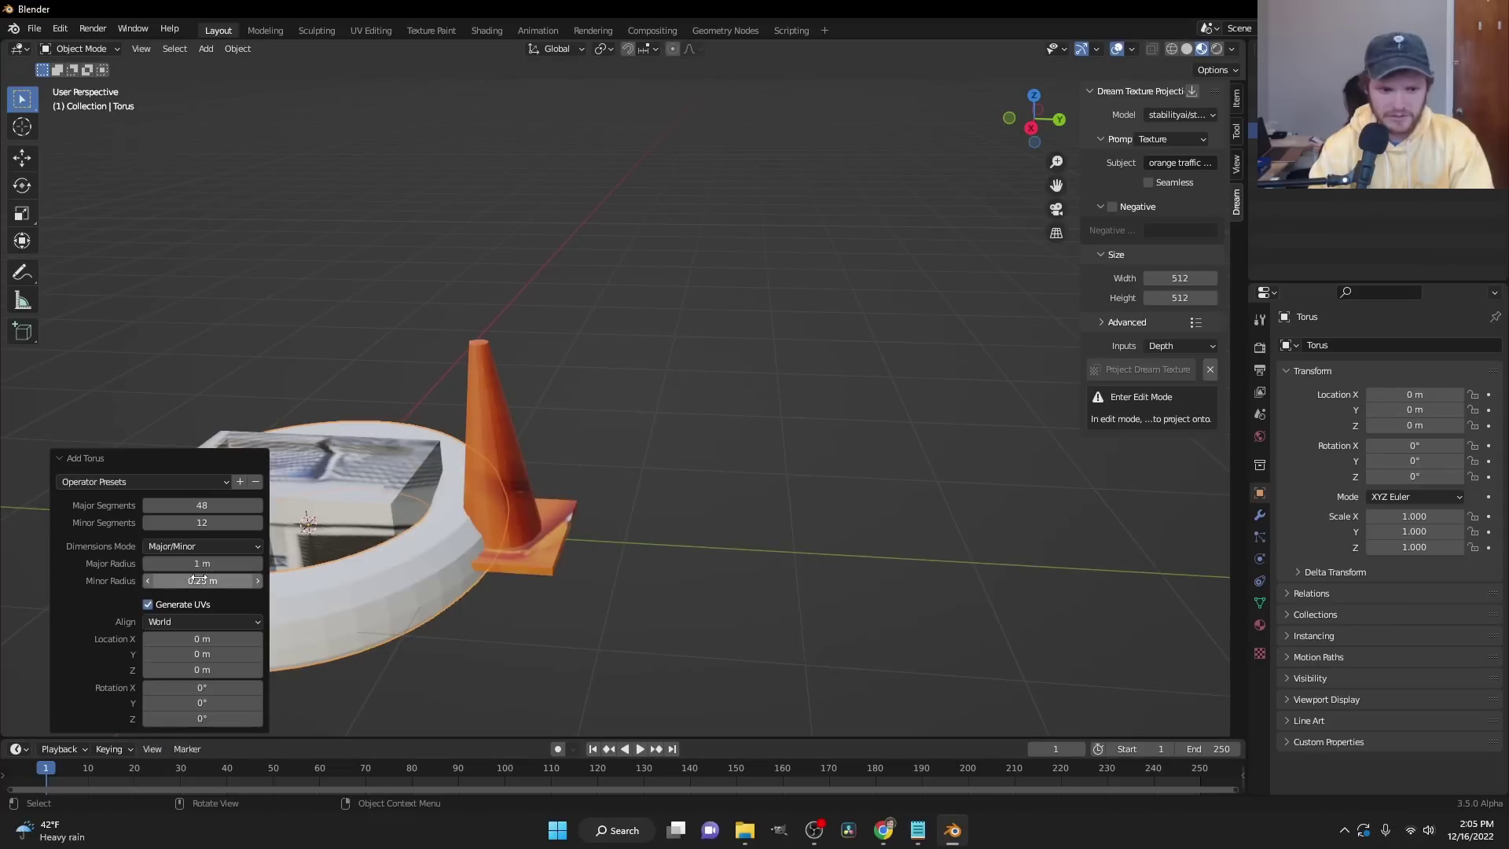
drag(198, 579, 255, 579)
key(g)
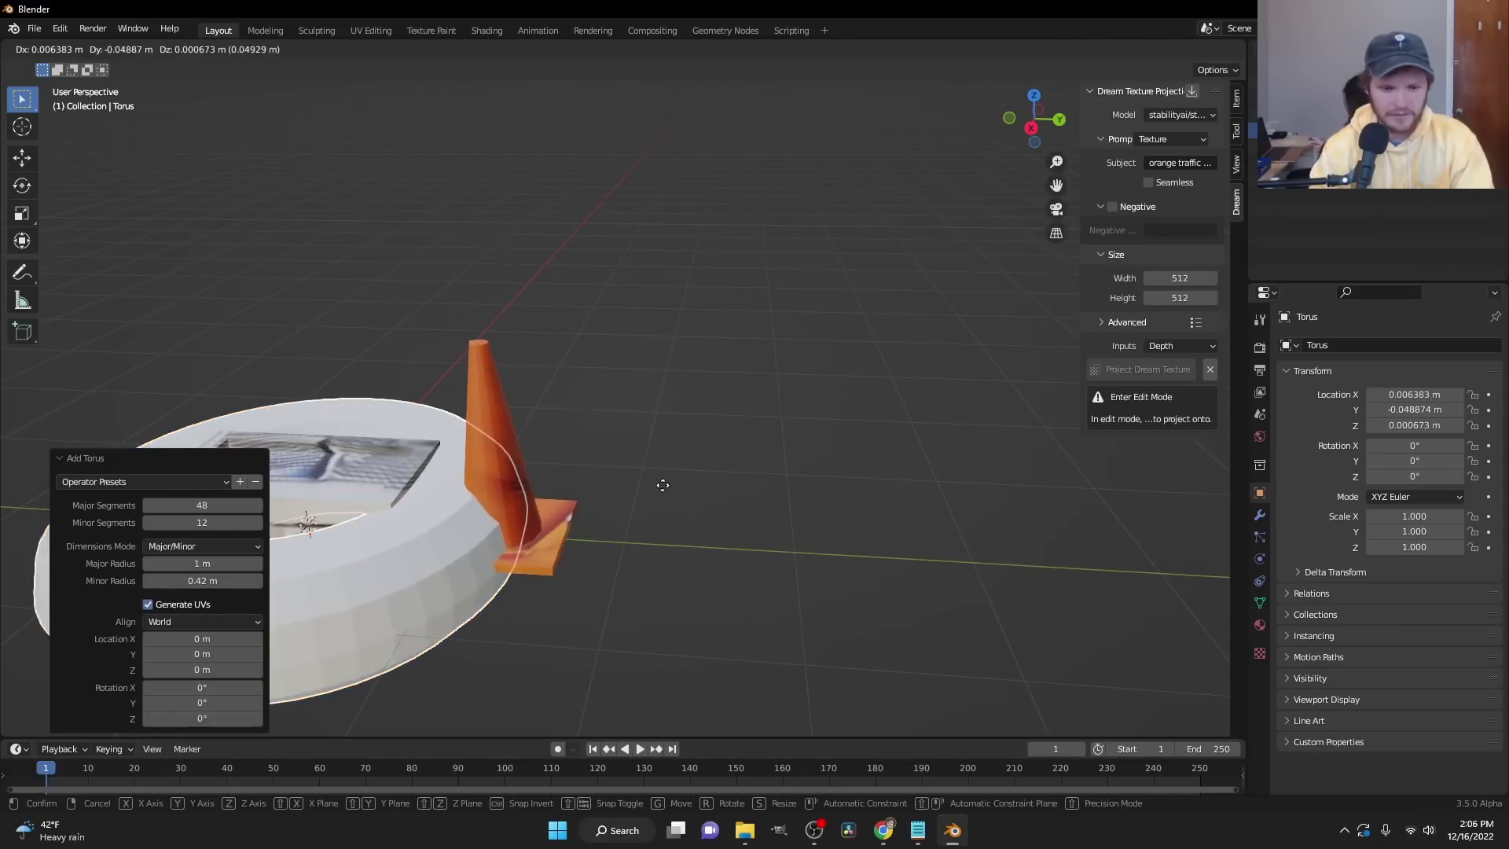
key(y)
click(1216, 305)
shift+middle_drag(1217, 305, 793, 459)
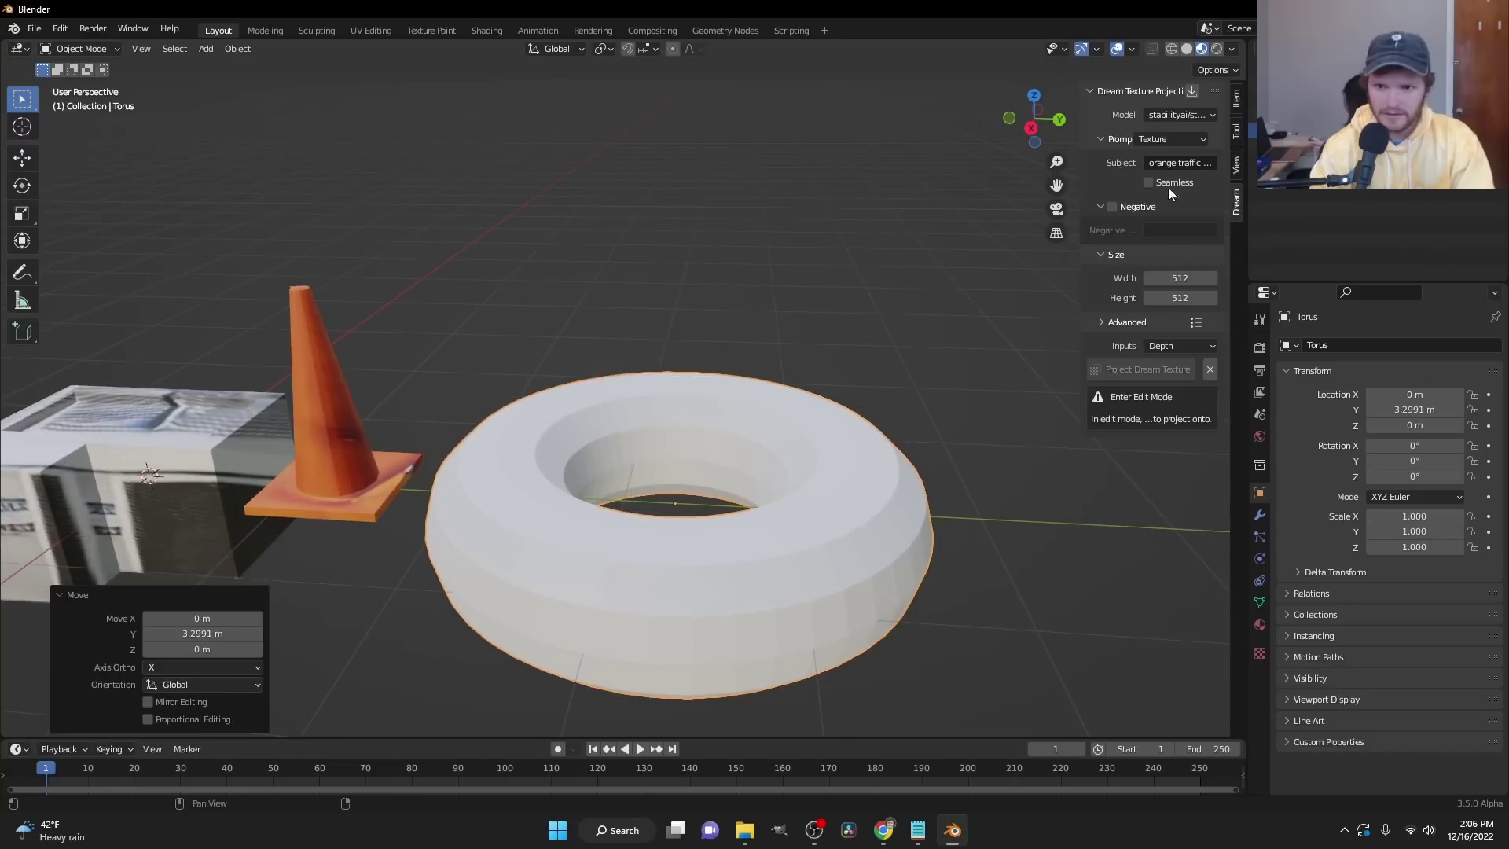
- Project a generated 'donut' texture onto the torus in Edit Mode
text(don)
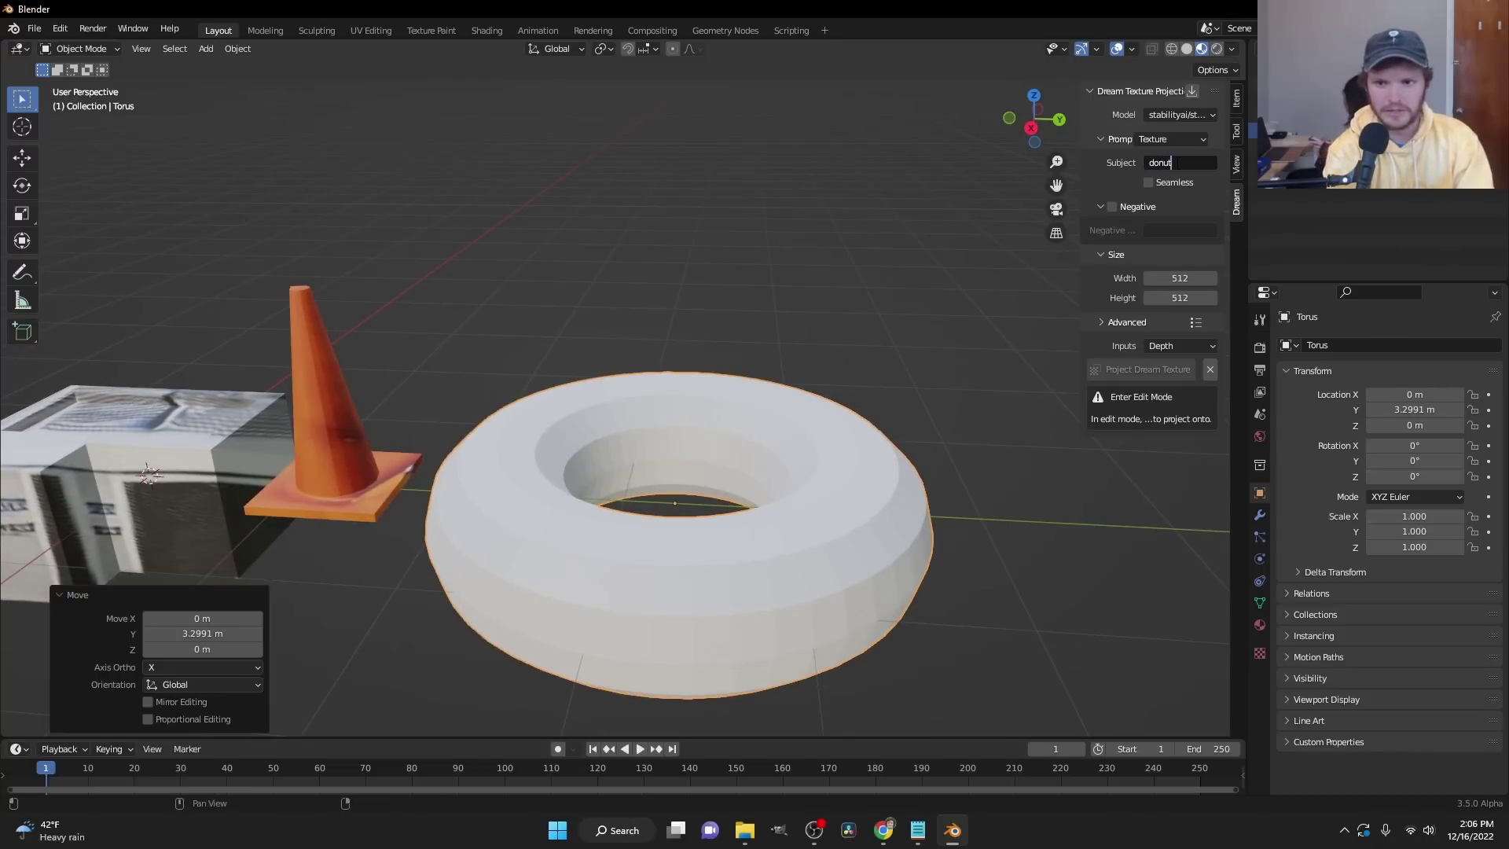
text(ut)
key(Return)
key(Tab)
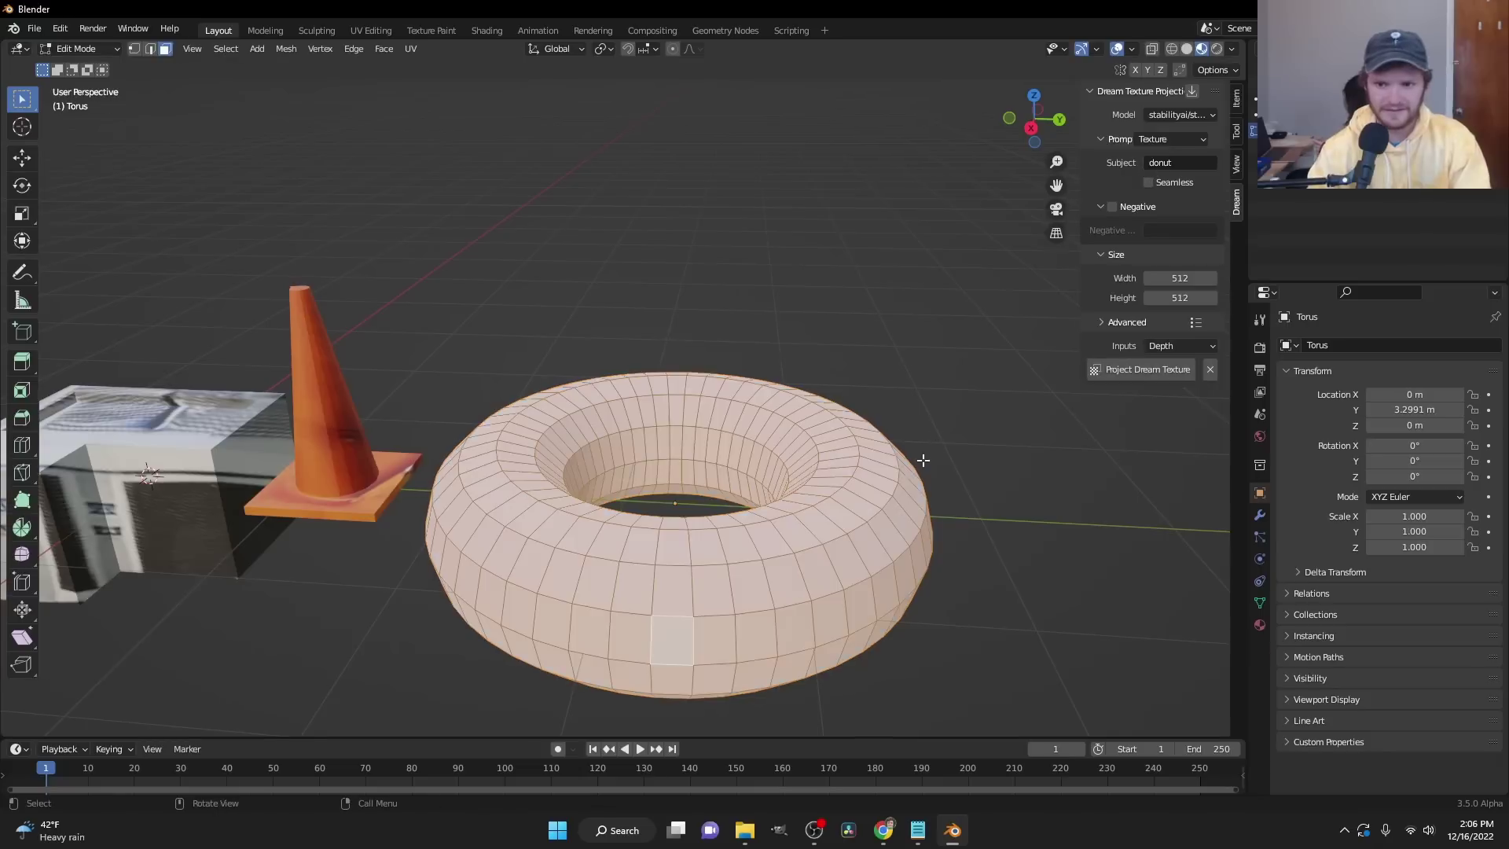
click(1123, 370)
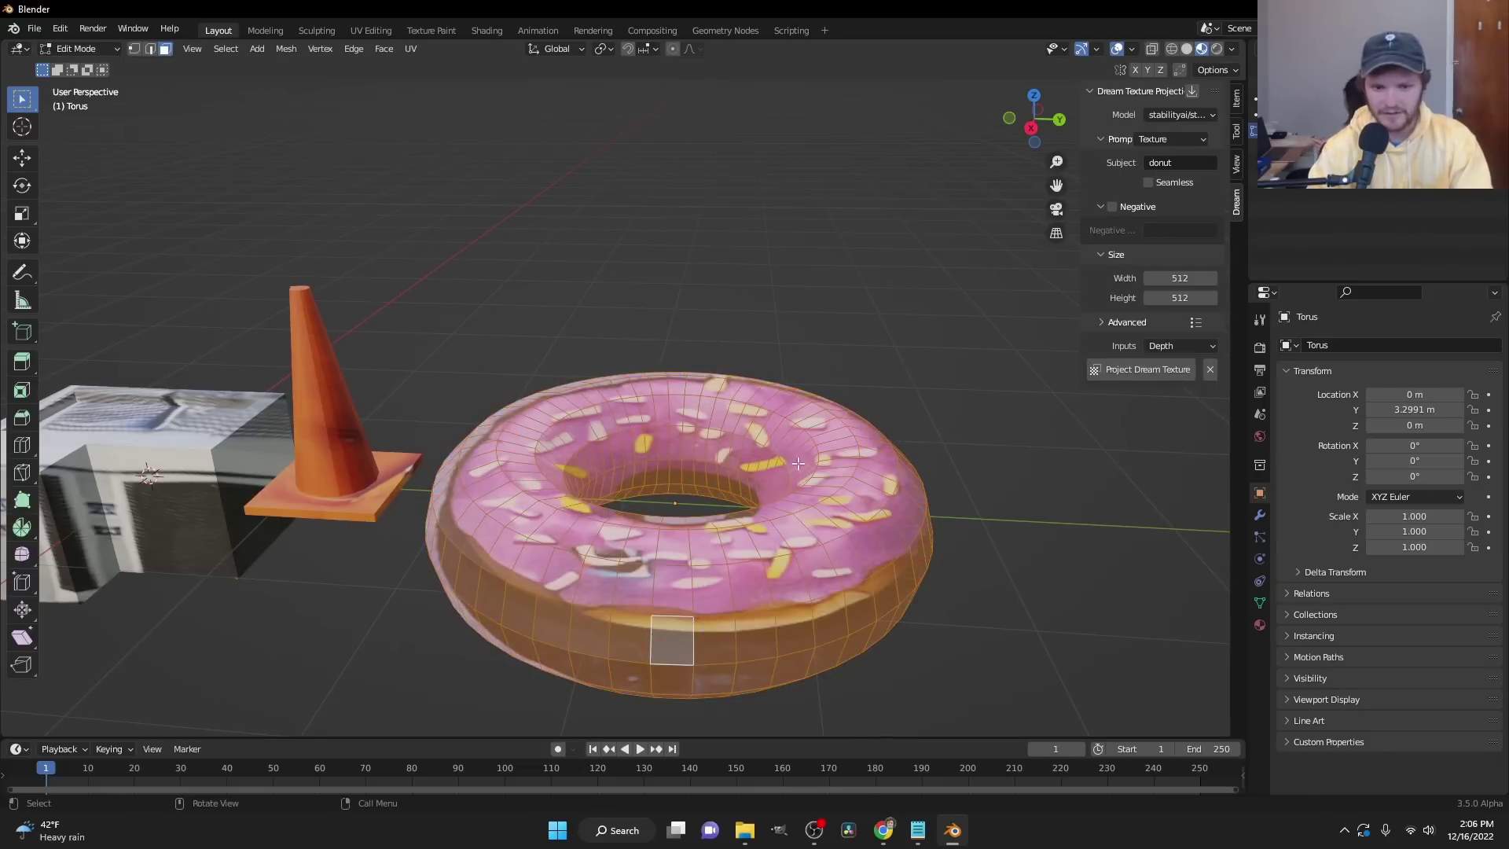
- Enlarge and reposition the torus UVs in UV Editing so they cover the donut image
click(372, 32)
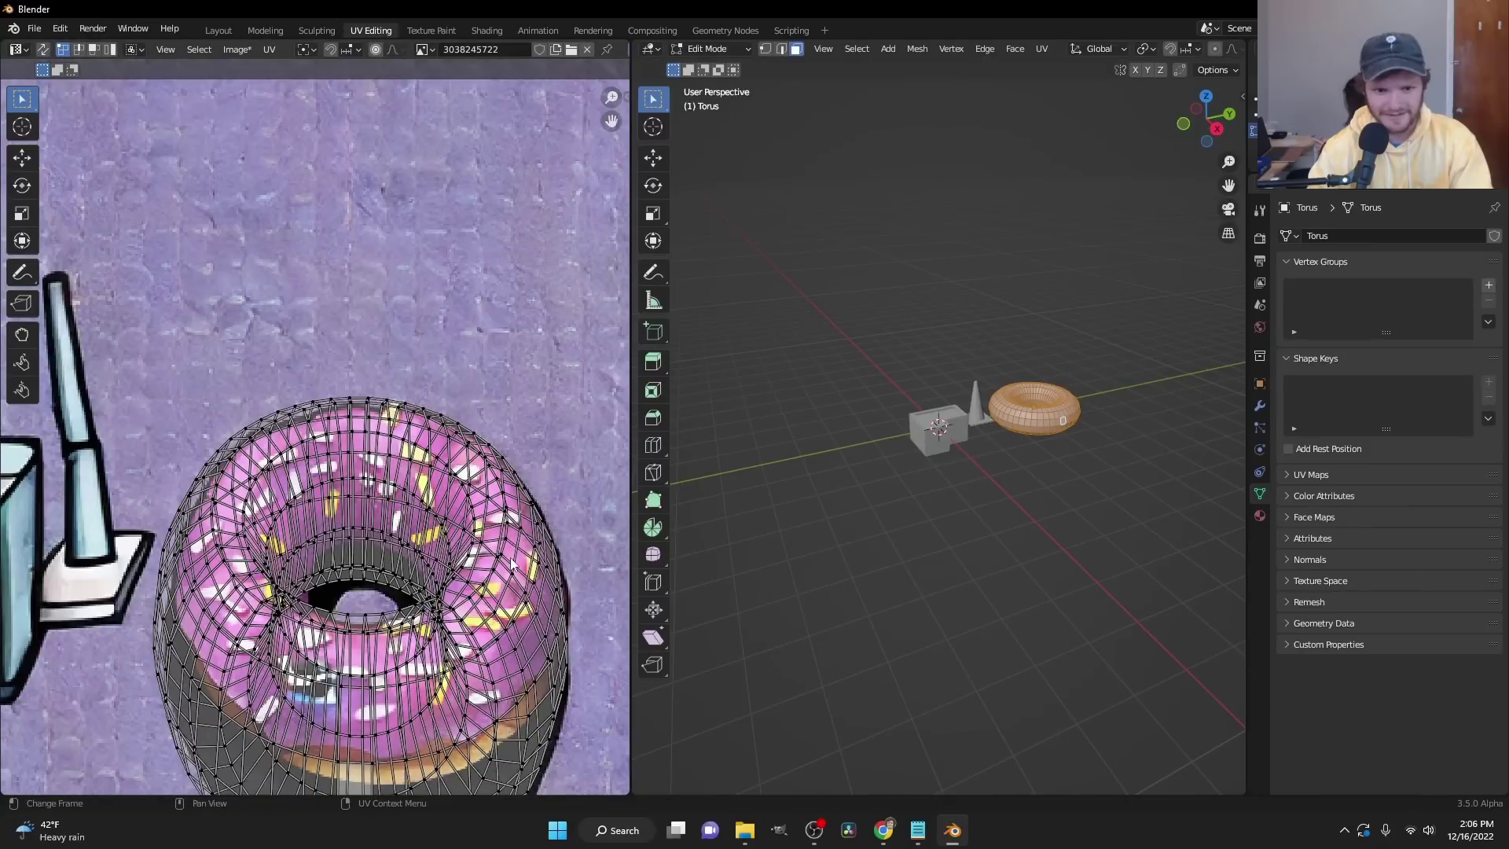
key(a)
key(s)
click(542, 558)
key(s)
click(553, 555)
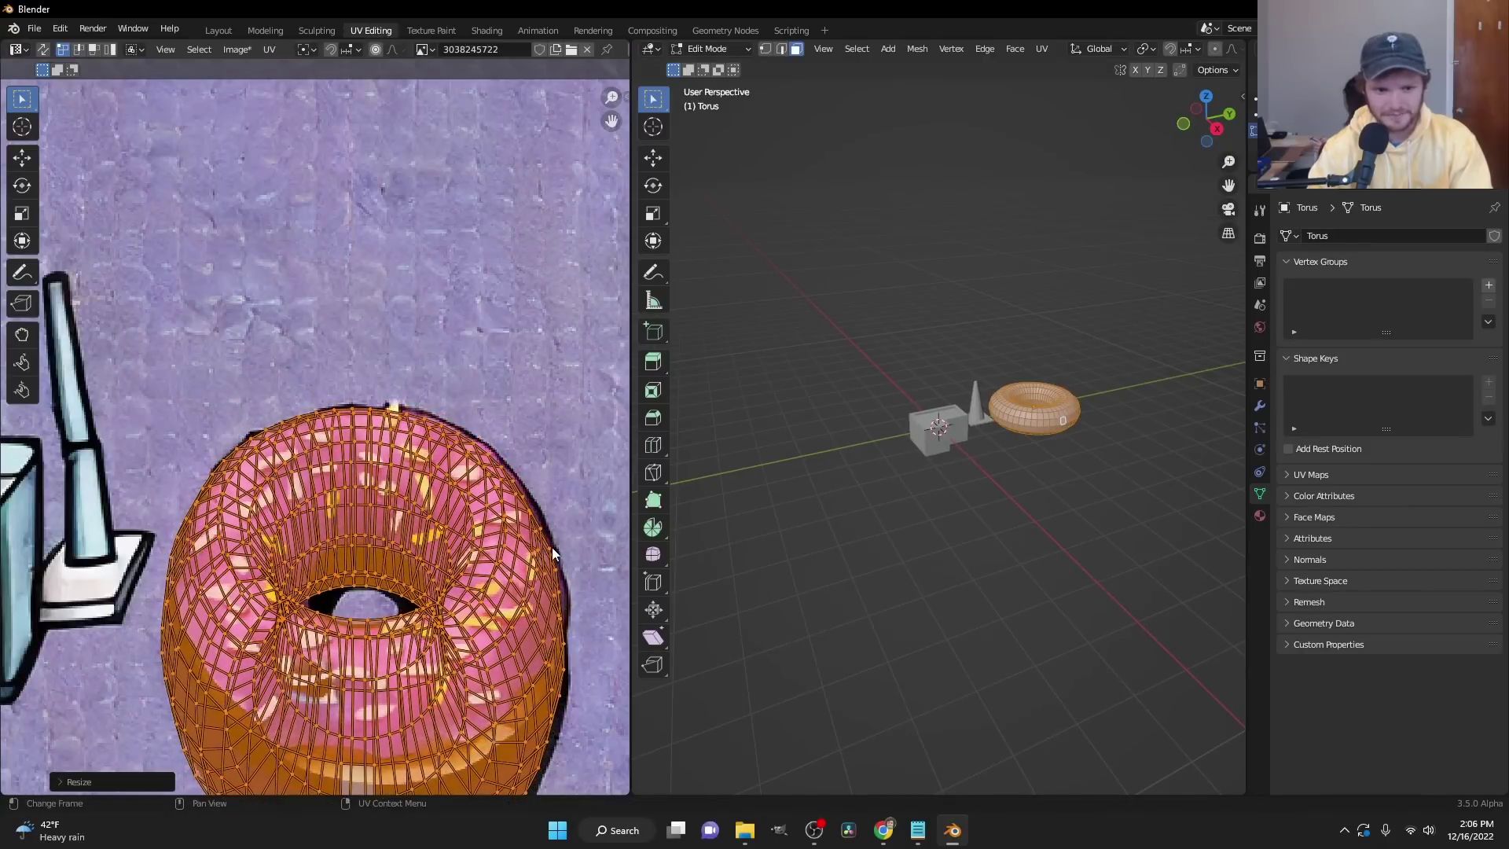
key(g)
click(555, 553)
click(224, 30)
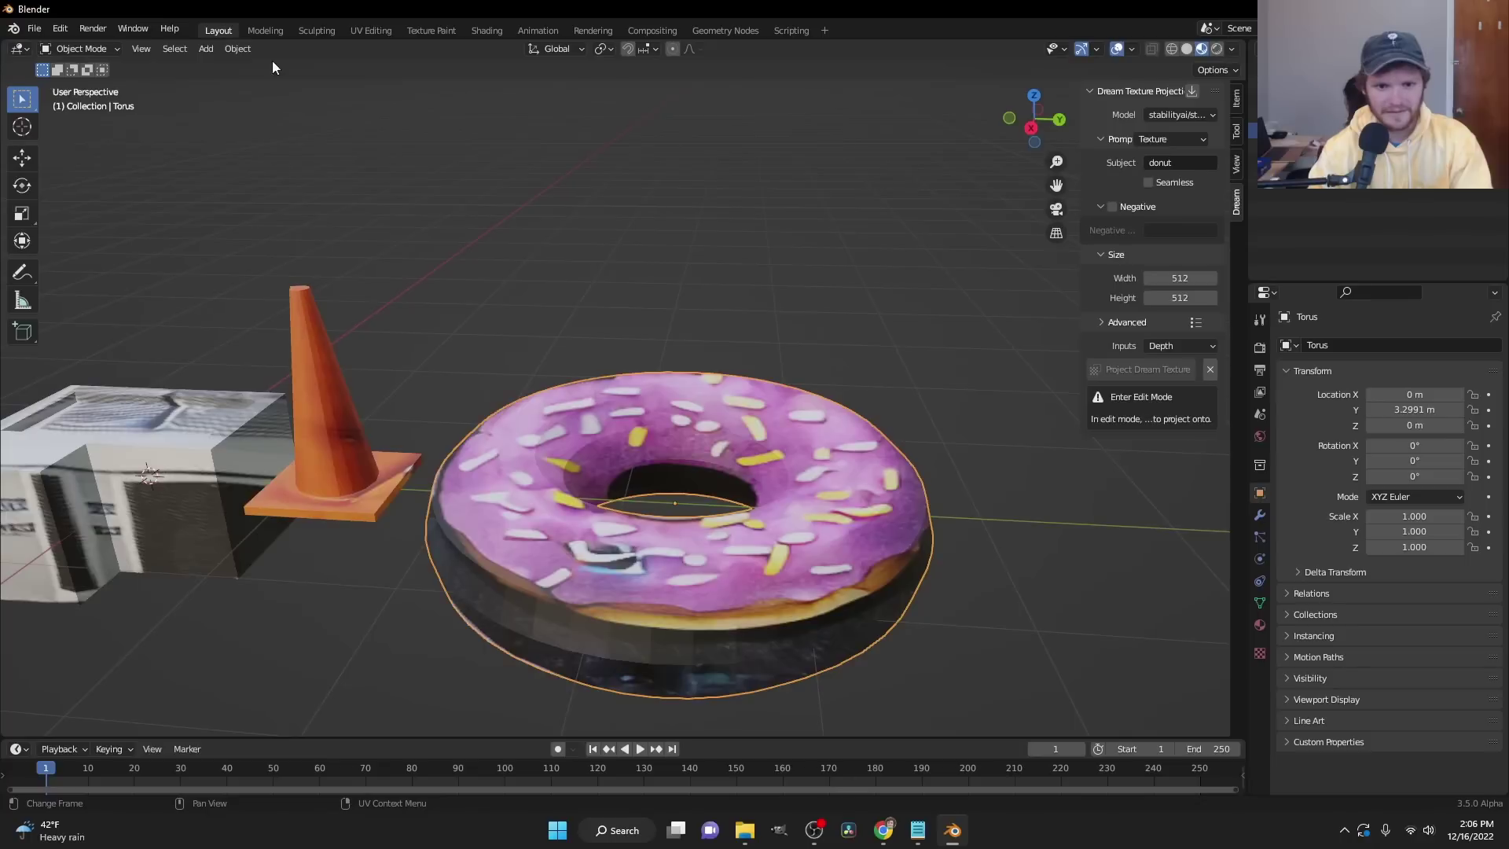
- Scale the donut to 0.512 and move it along Y to sit beside the cone
scroll(681, 445, down, 3)
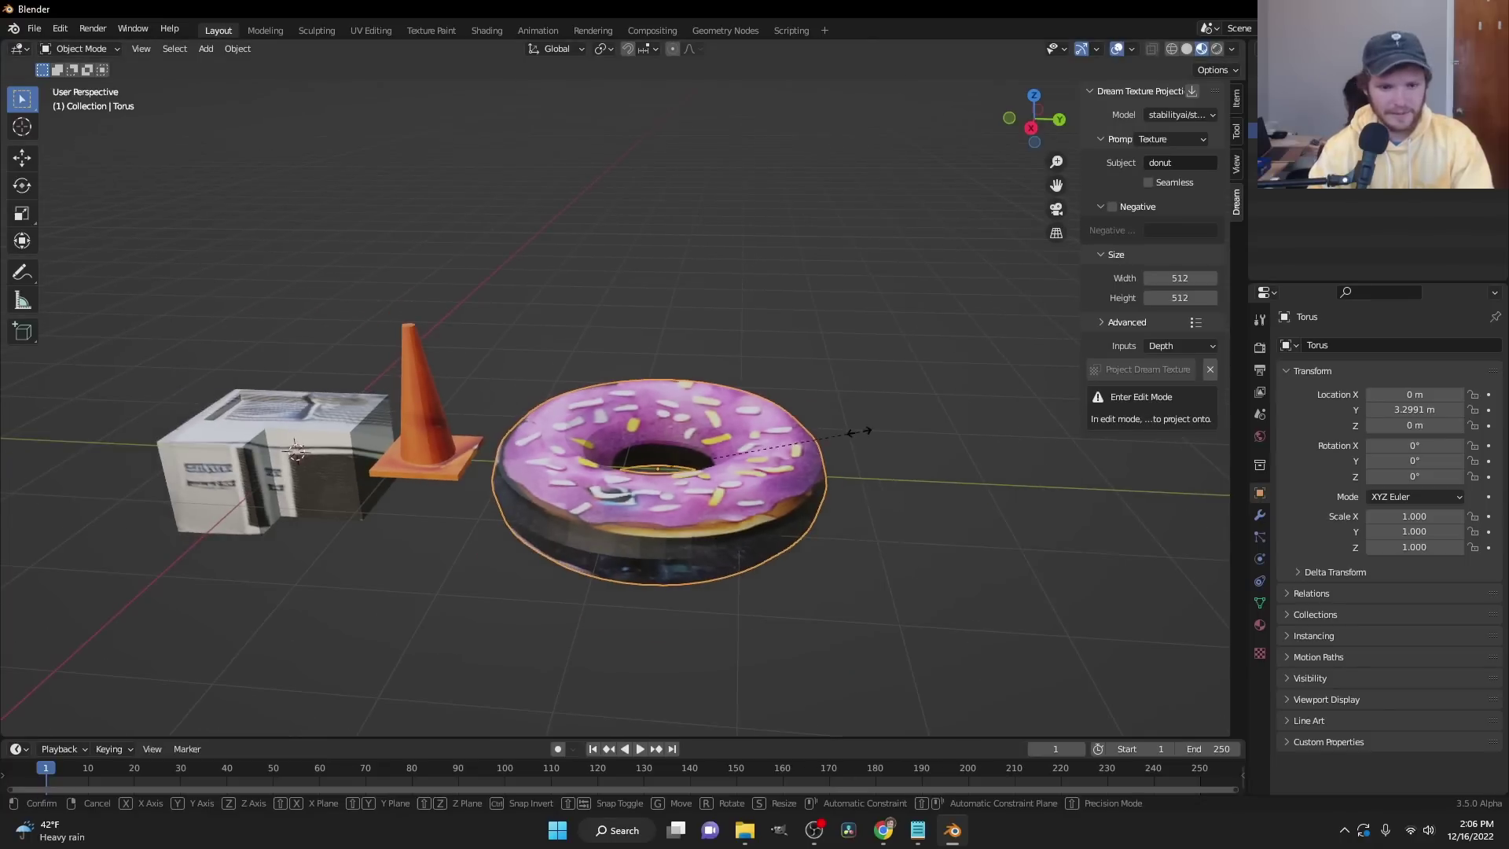
text(s.512)
key(Return)
key(g)
key(y)
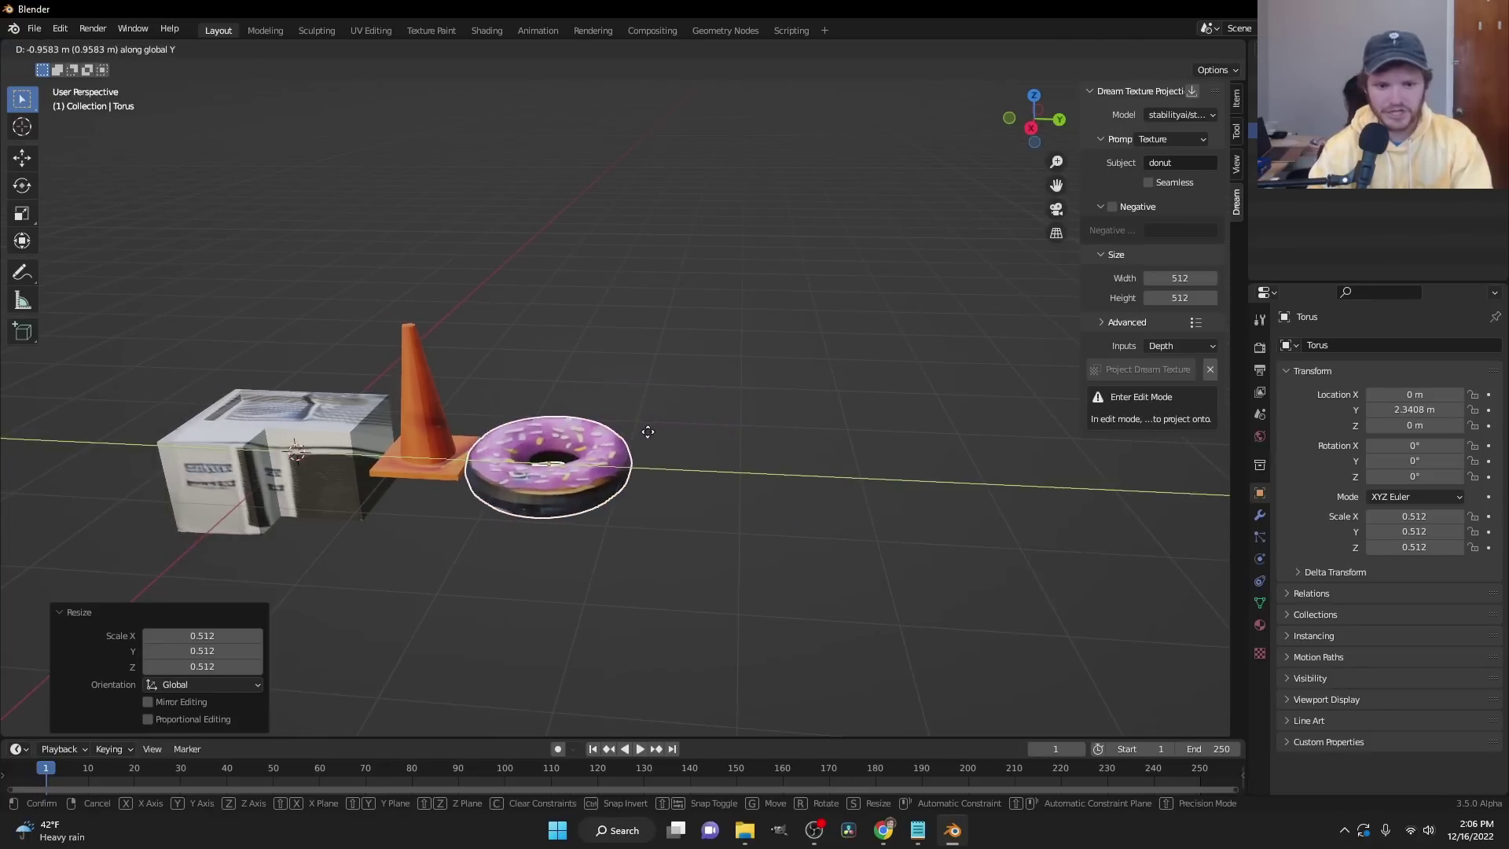
click(650, 439)
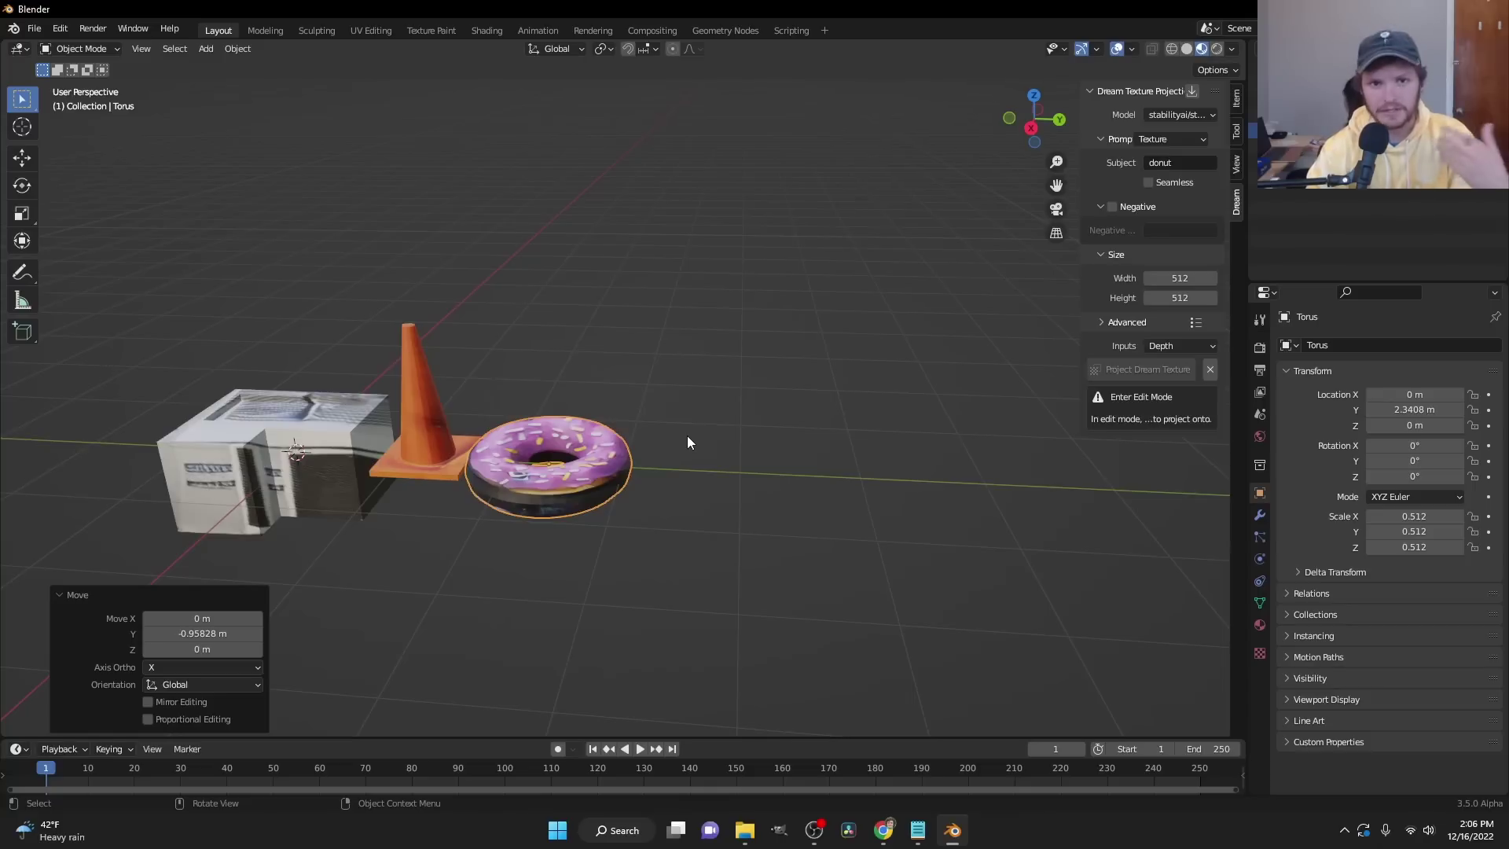
- Add a cylinder and stretch its mesh taller along Z in Edit Mode
key(shift+a)
mouse_move(687, 435)
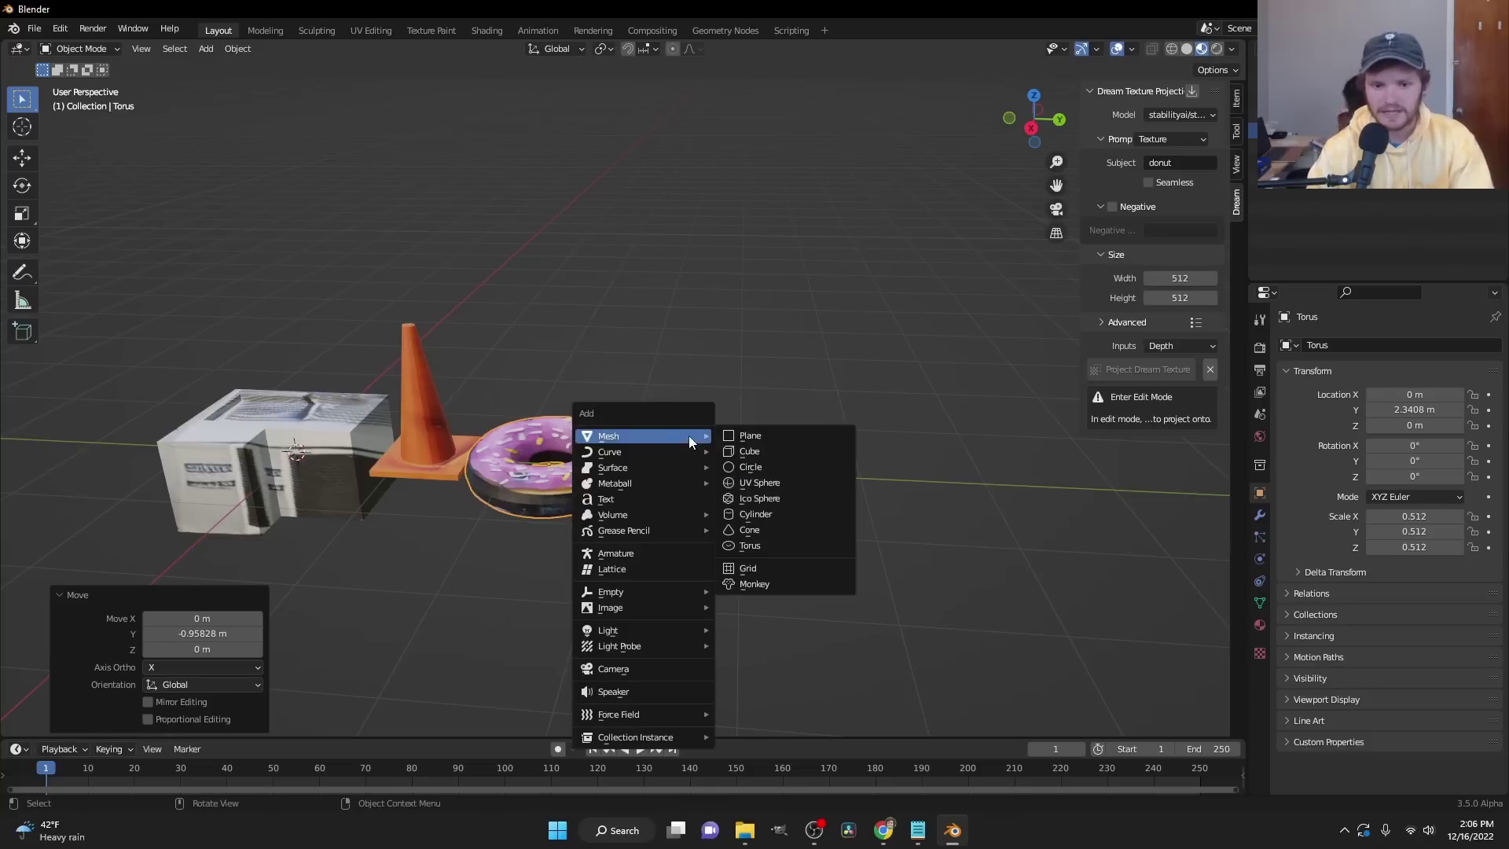
click(772, 512)
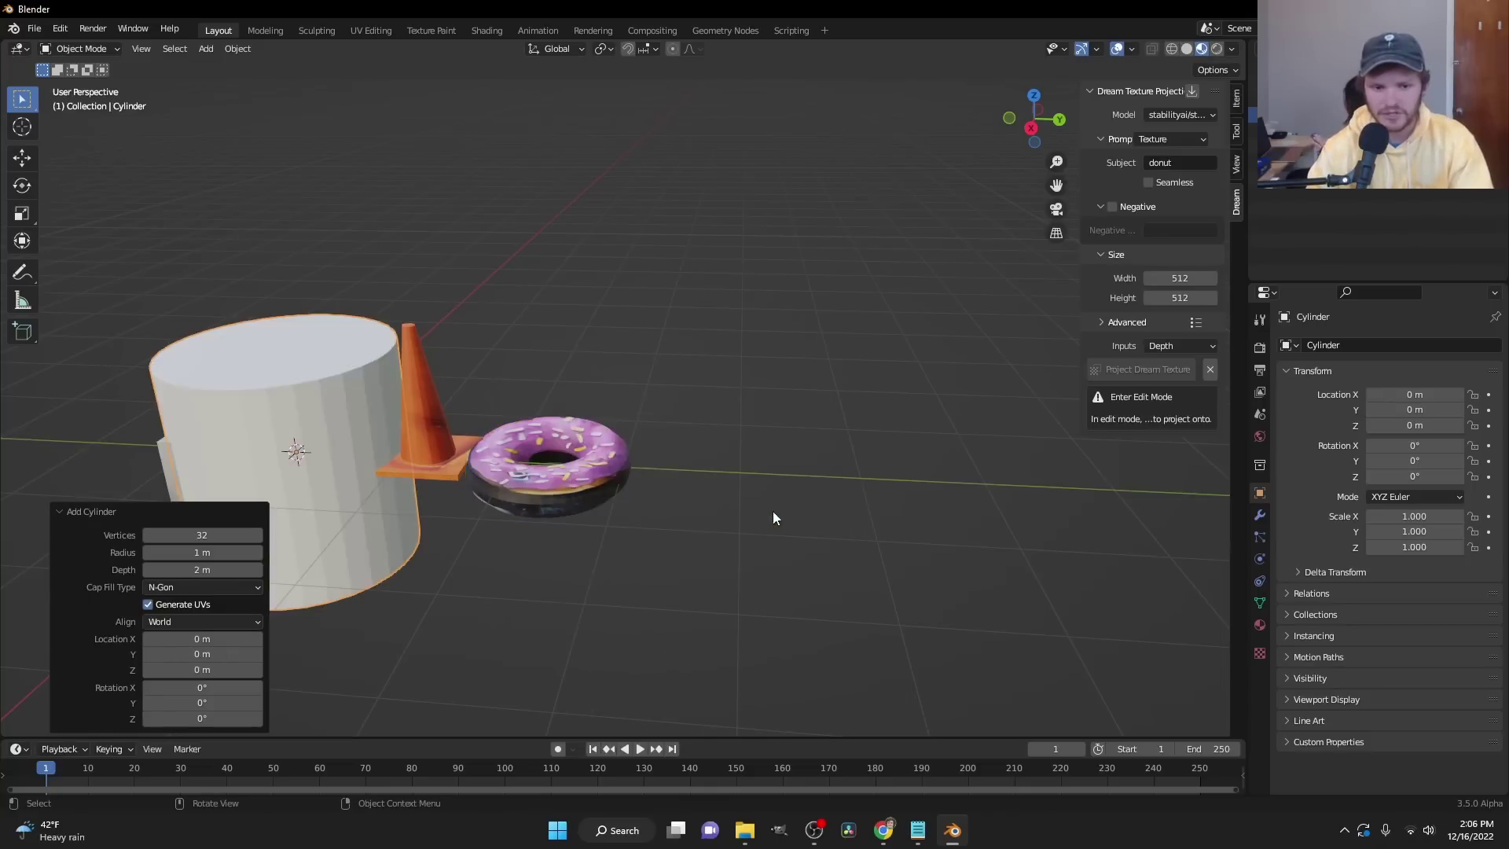
shift+middle_drag(385, 474, 729, 475)
scroll(724, 473, up, 3)
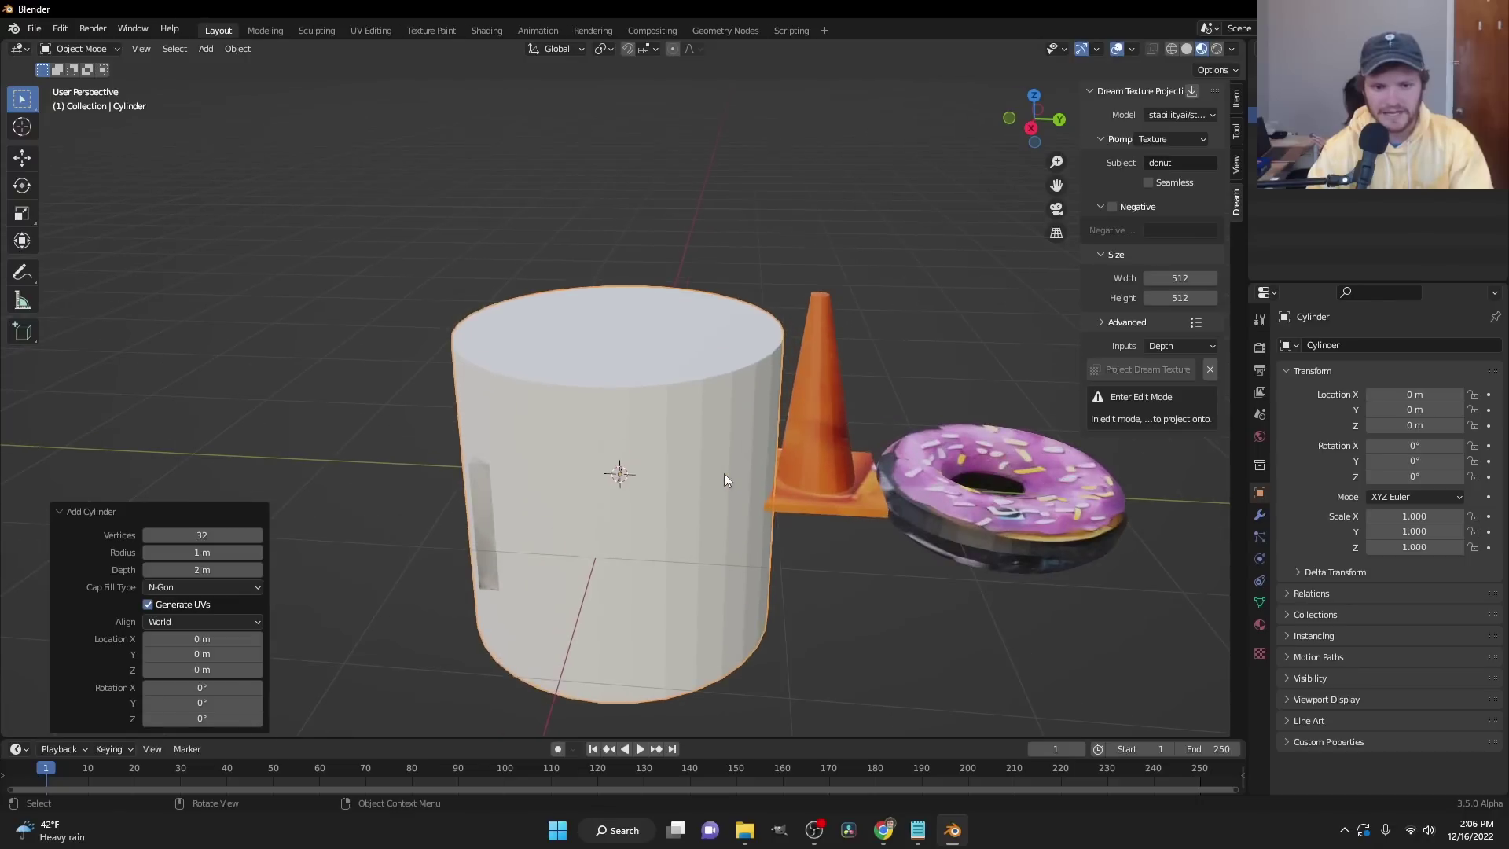
key(Tab)
key(s)
key(z)
click(780, 403)
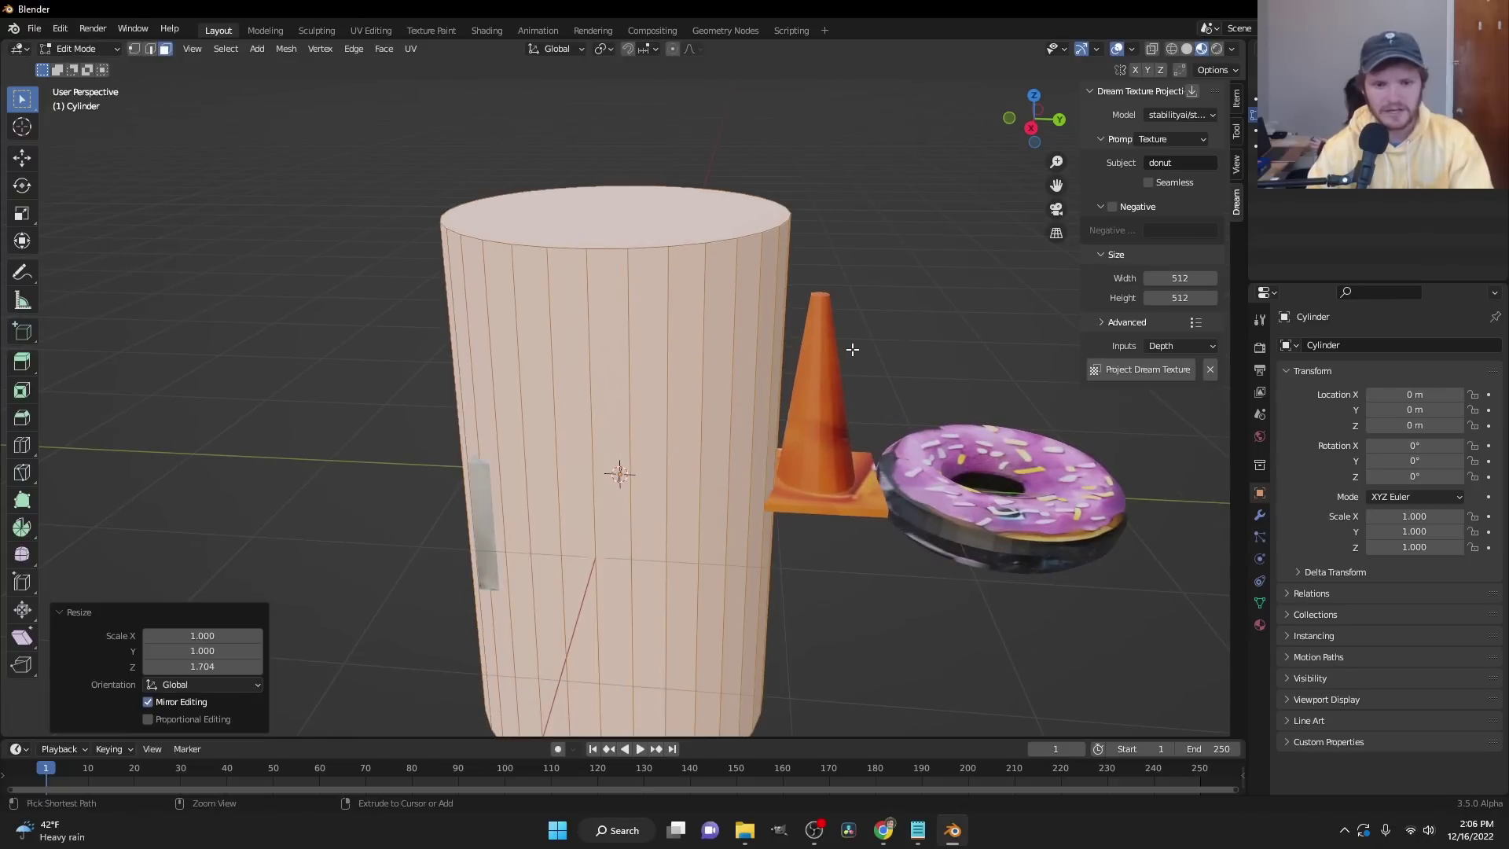
- Bevel the cylinder's bottom face edge to round off the can's end
click(656, 234)
middle_drag(656, 235, 639, 455)
click(621, 560)
key(ctrl+b)
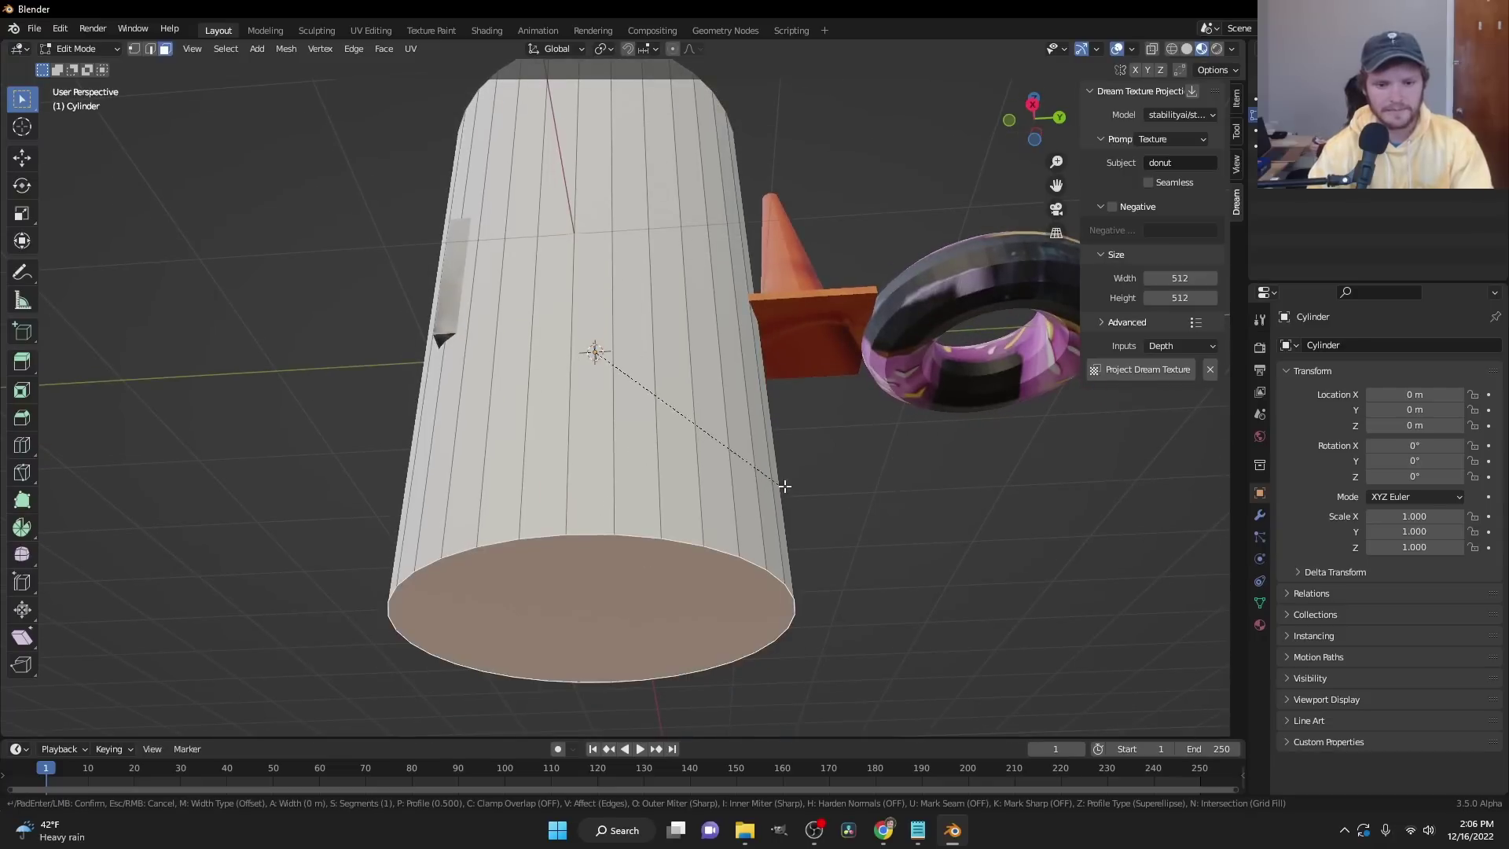
scroll(813, 496, up, 3)
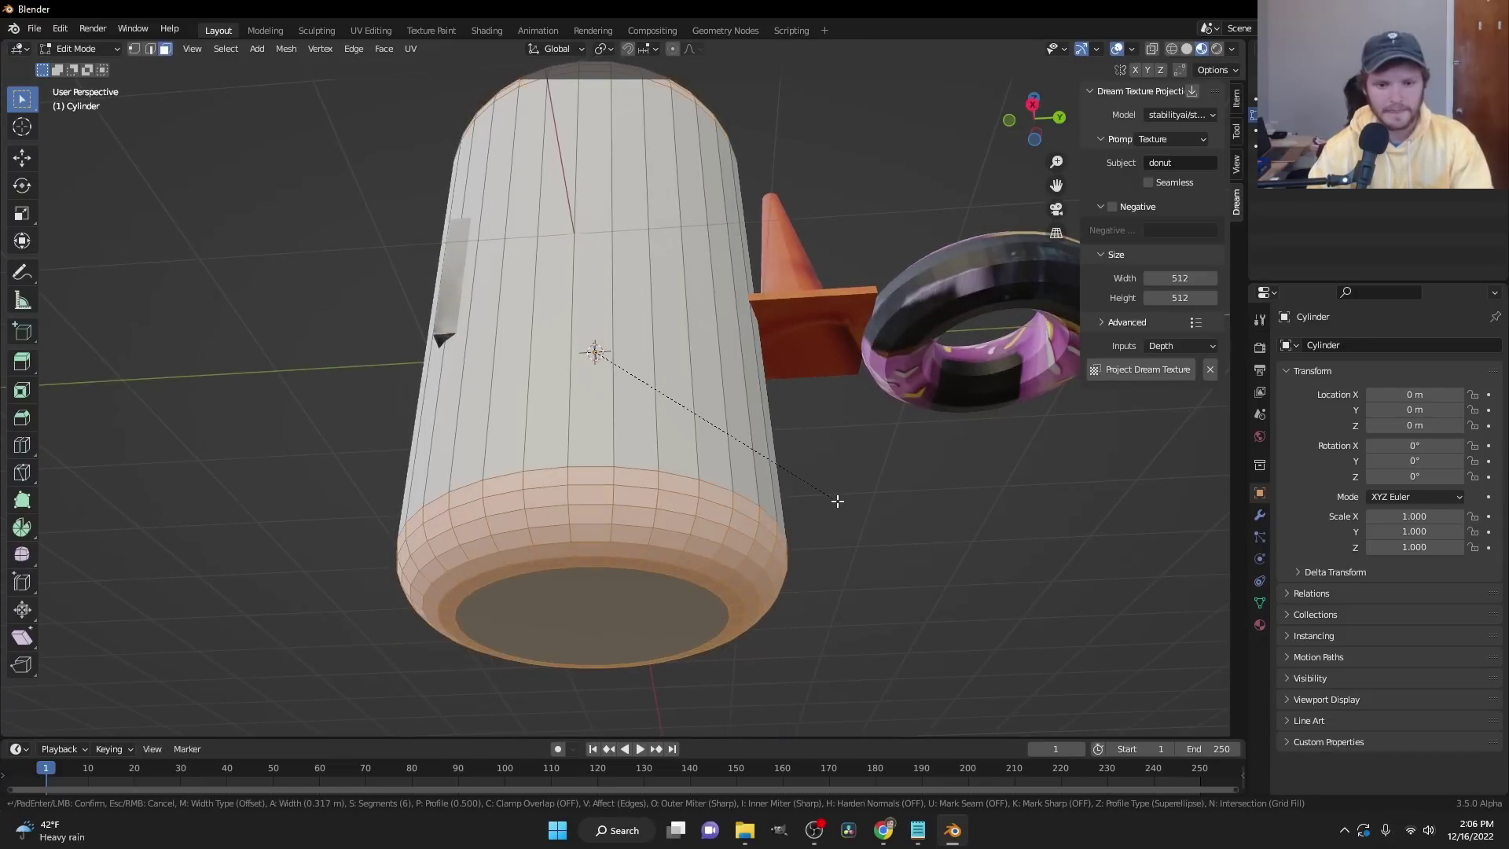
click(813, 496)
middle_drag(813, 496, 665, 330)
- Project a generated 'coca cola' texture onto the cylinder and fit its UVs to the can label
key(a)
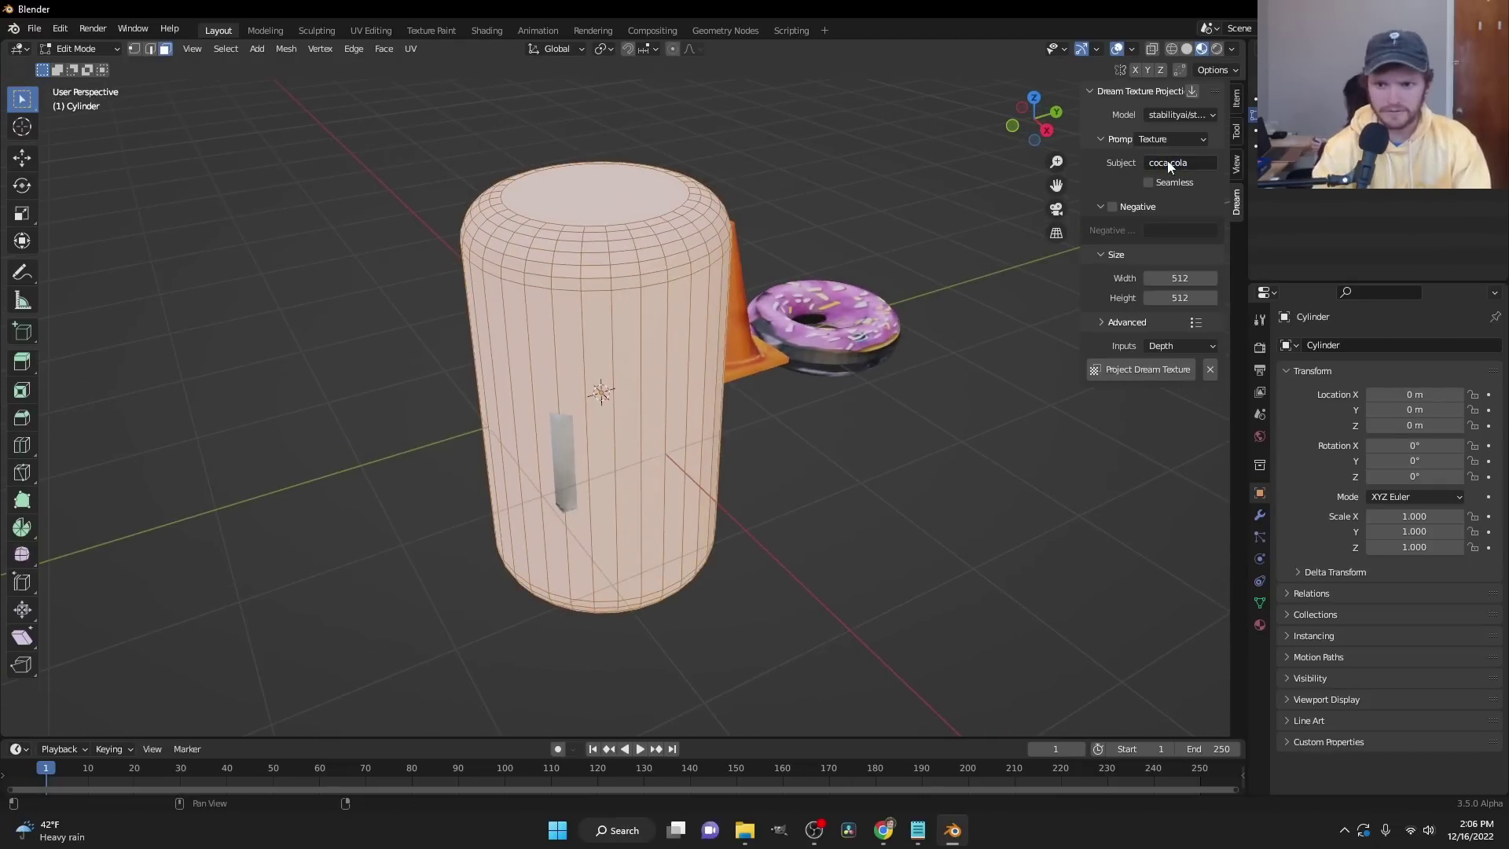
click(1154, 370)
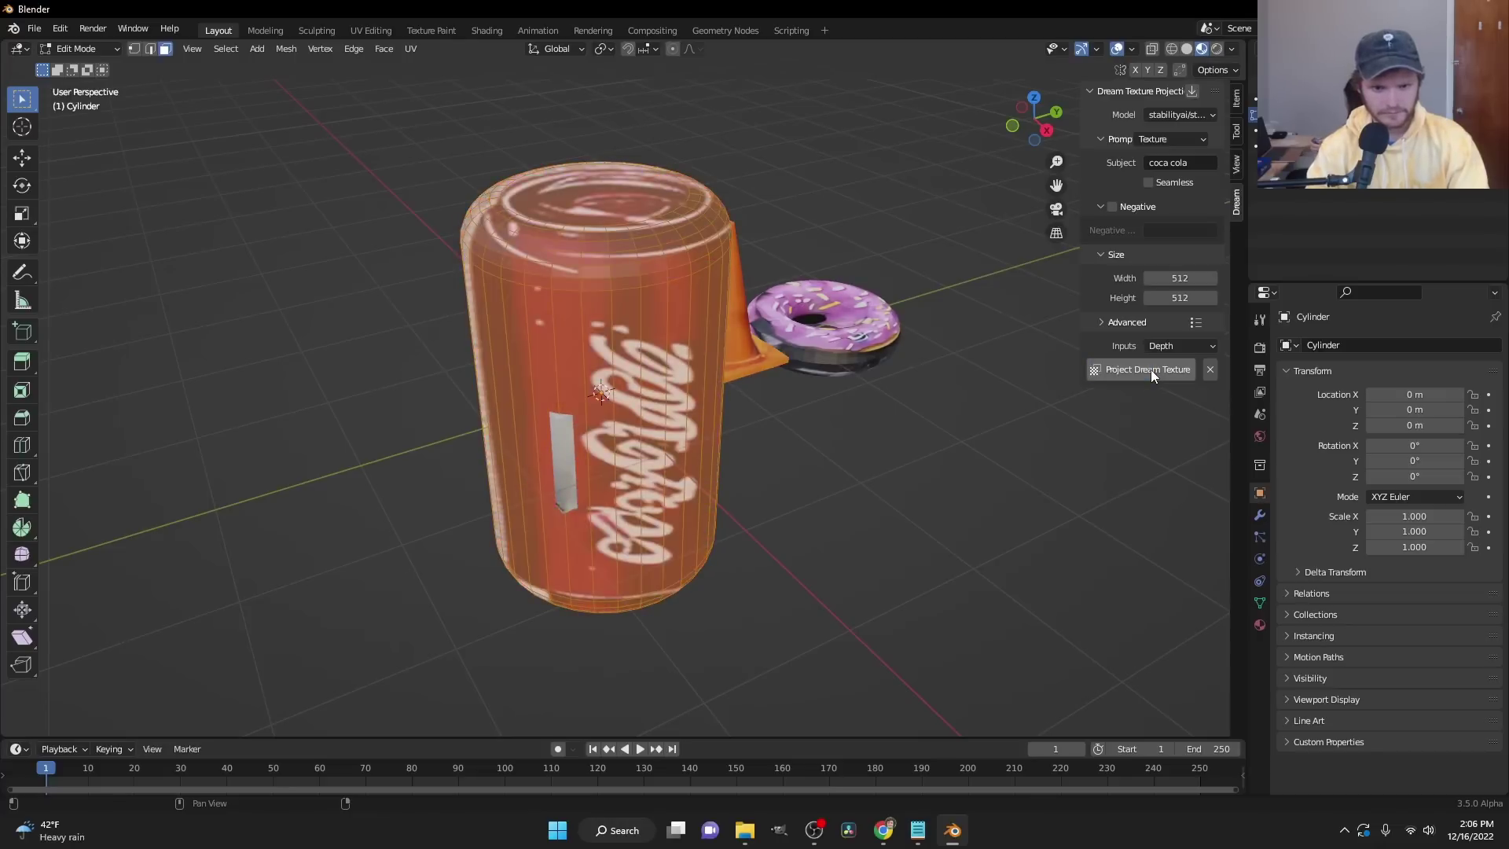
click(385, 35)
key(a)
key(g)
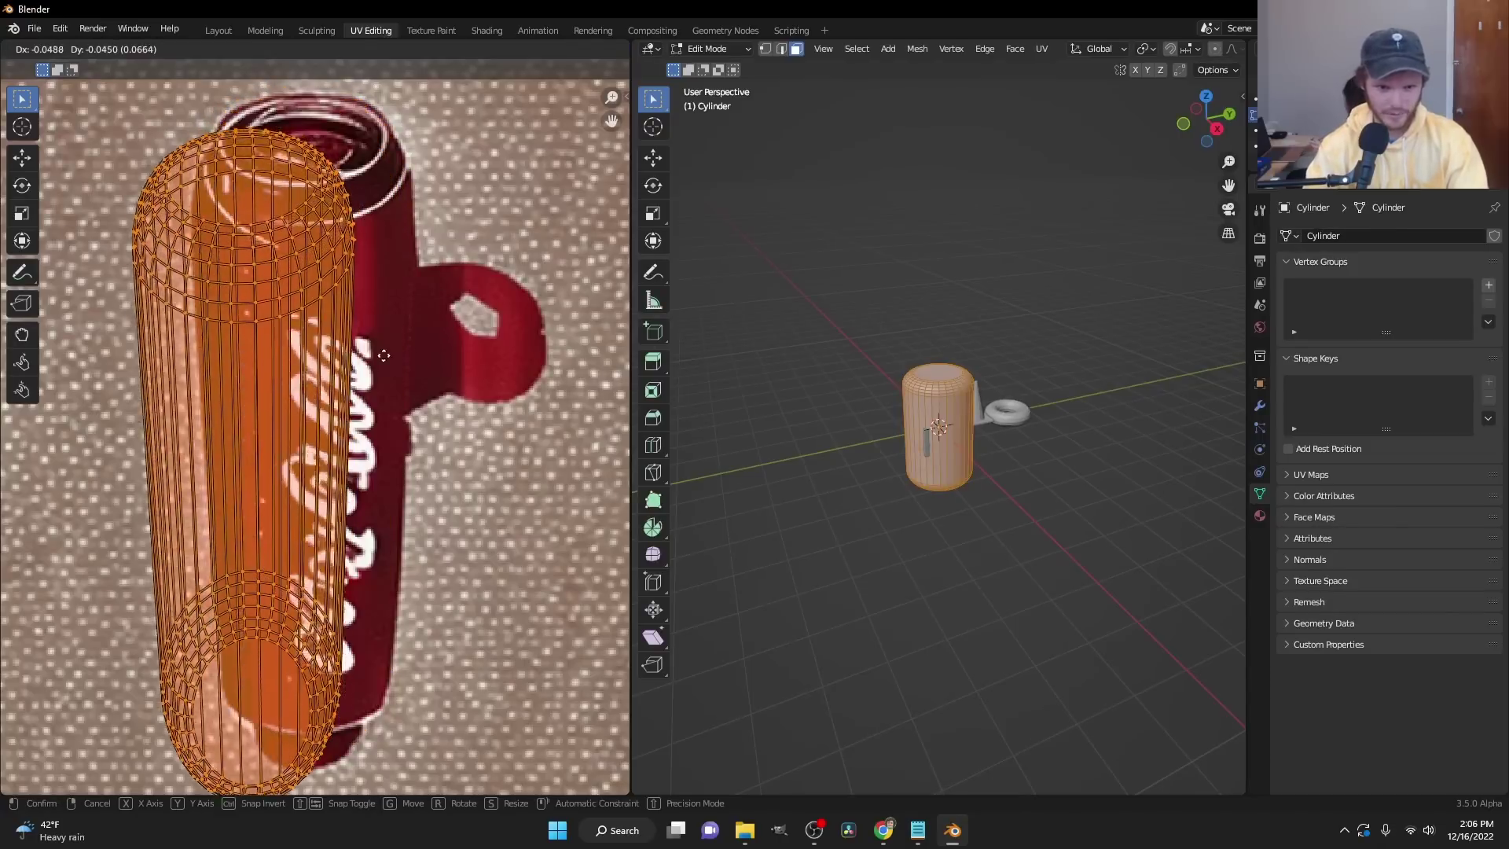
click(452, 326)
key(s)
click(465, 321)
key(g)
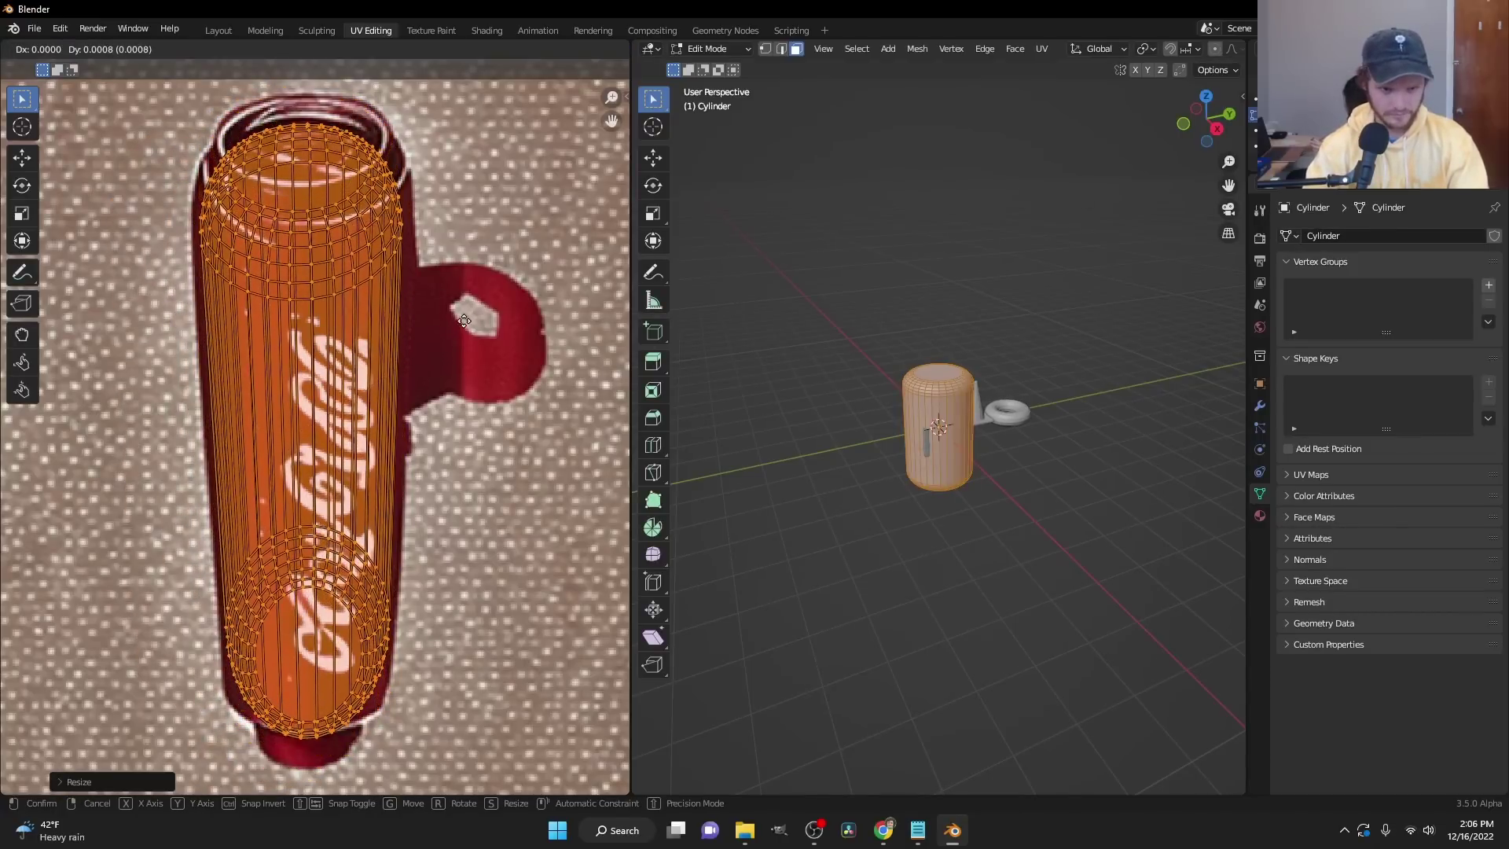
click(465, 322)
click(224, 30)
- Shrink the can and move it along Y to the left of the box
key(s)
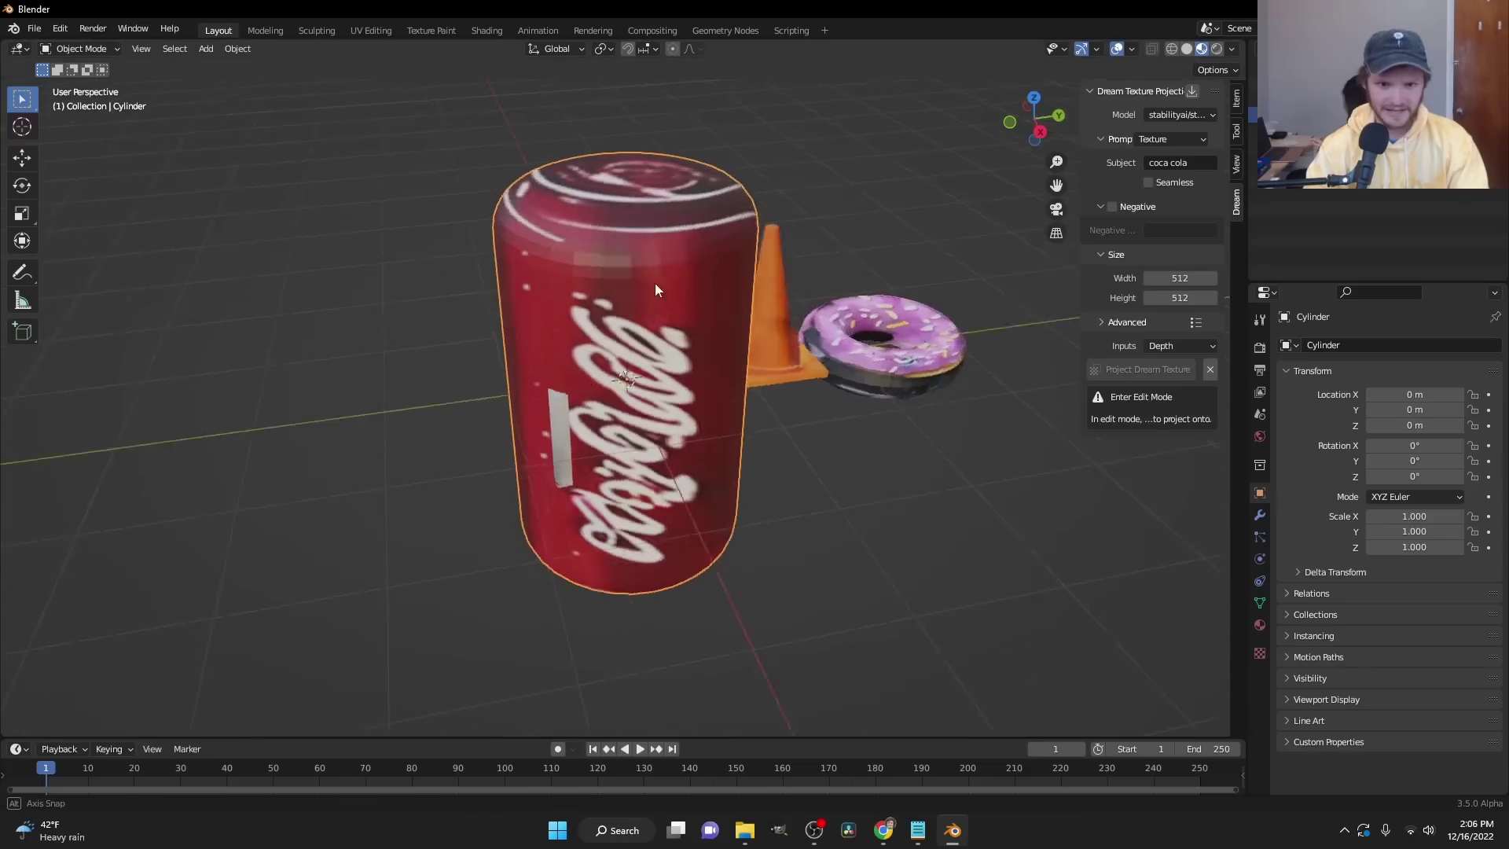
click(709, 309)
key(g)
key(y)
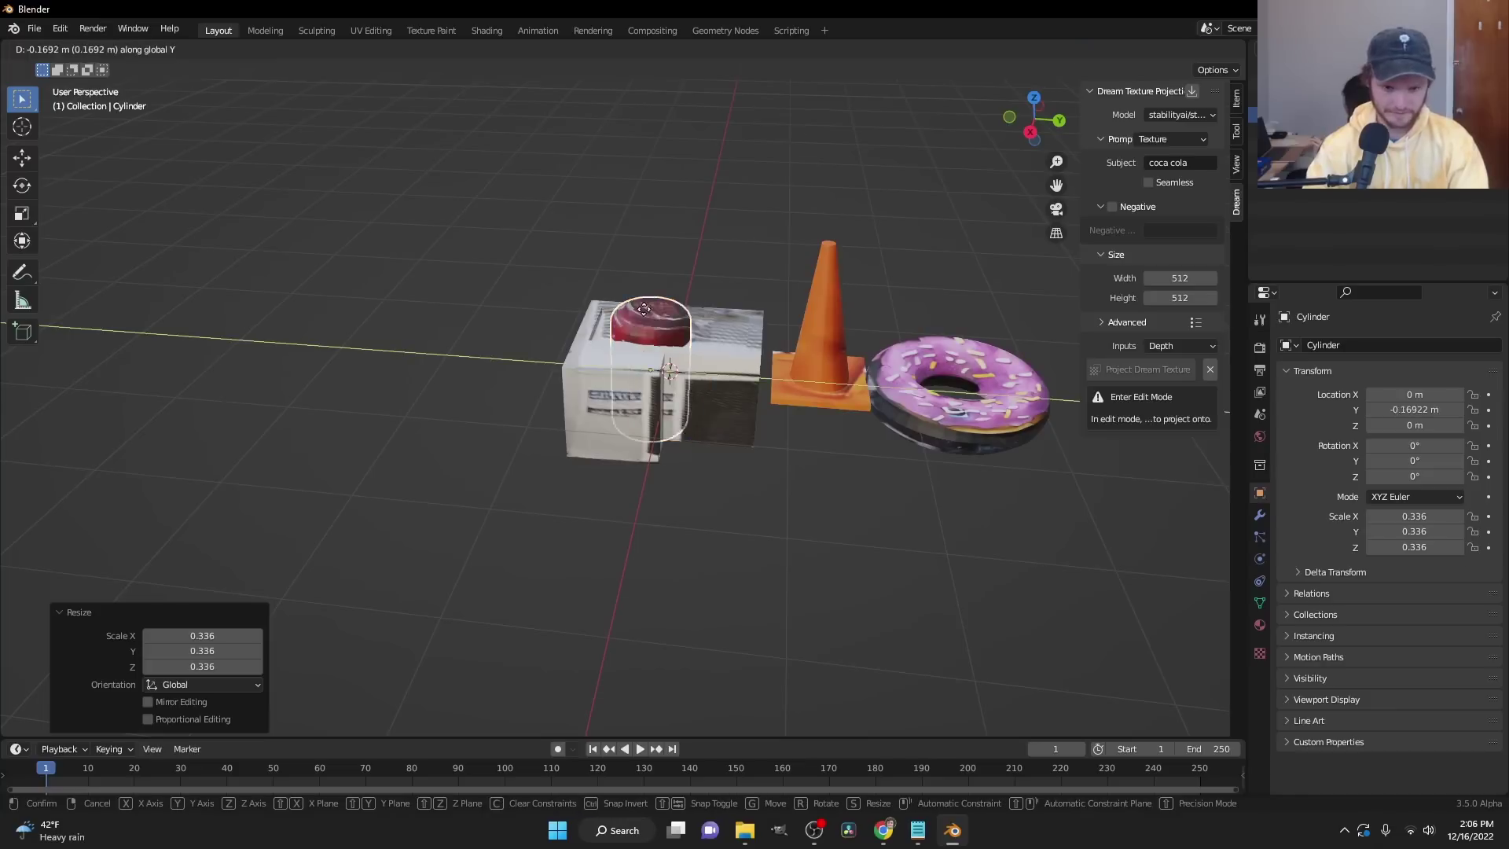
click(629, 303)
key(s)
click(614, 319)
- Rotate the donut about -181° around the Z axis
mouse_move(615, 318)
middle_down()
mouse_move(571, 341)
mouse_move(621, 342)
middle_up()
middle_drag(877, 370, 849, 388)
click(849, 388)
key(r)
click(730, 414)
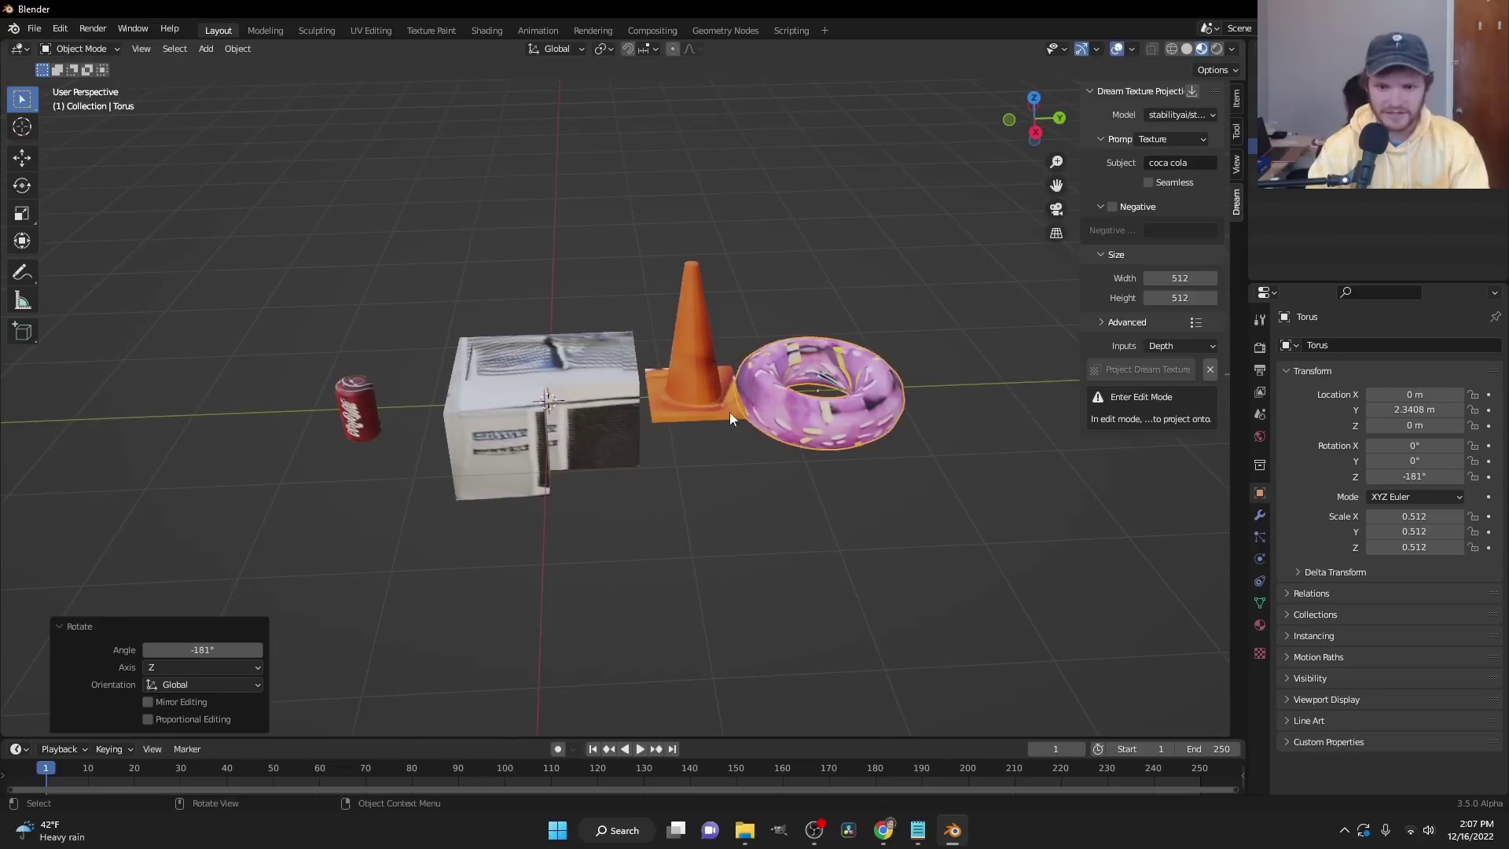
- Select all props and apply Set Origin > Origin to Geometry
key(a)
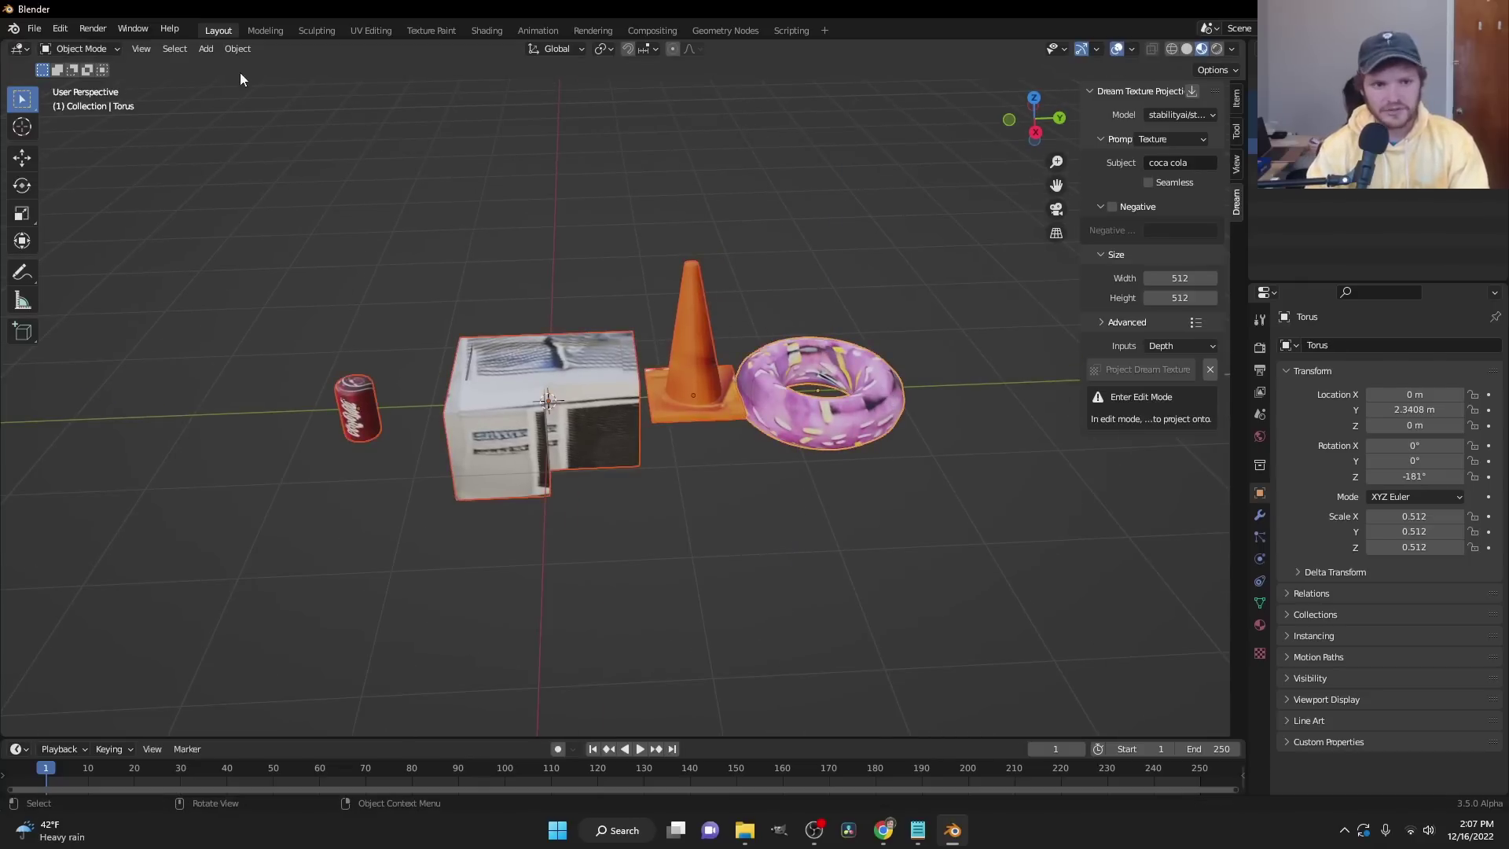
click(238, 49)
mouse_move(264, 83)
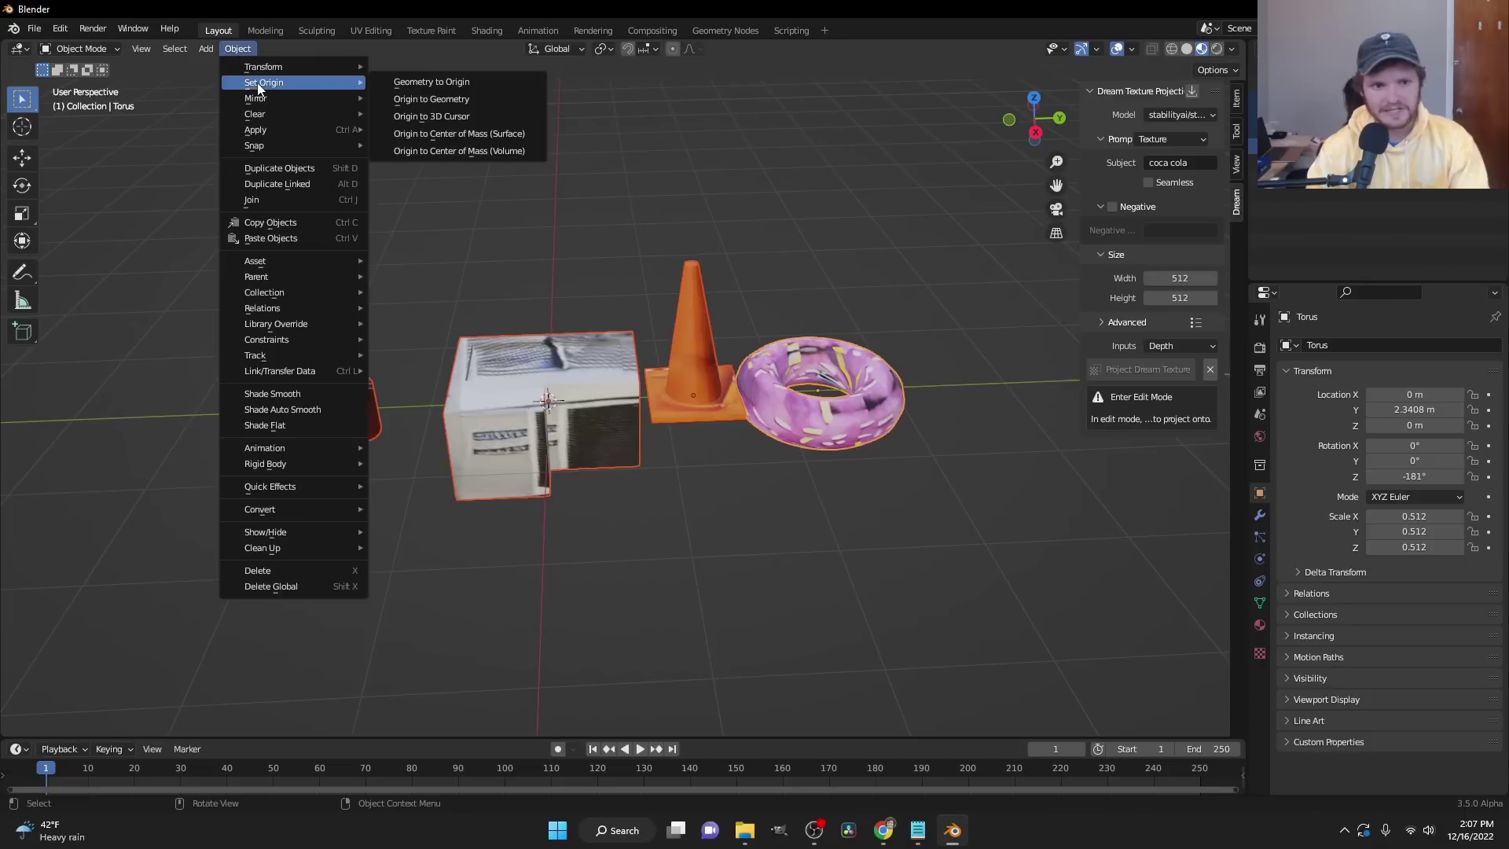
click(448, 101)
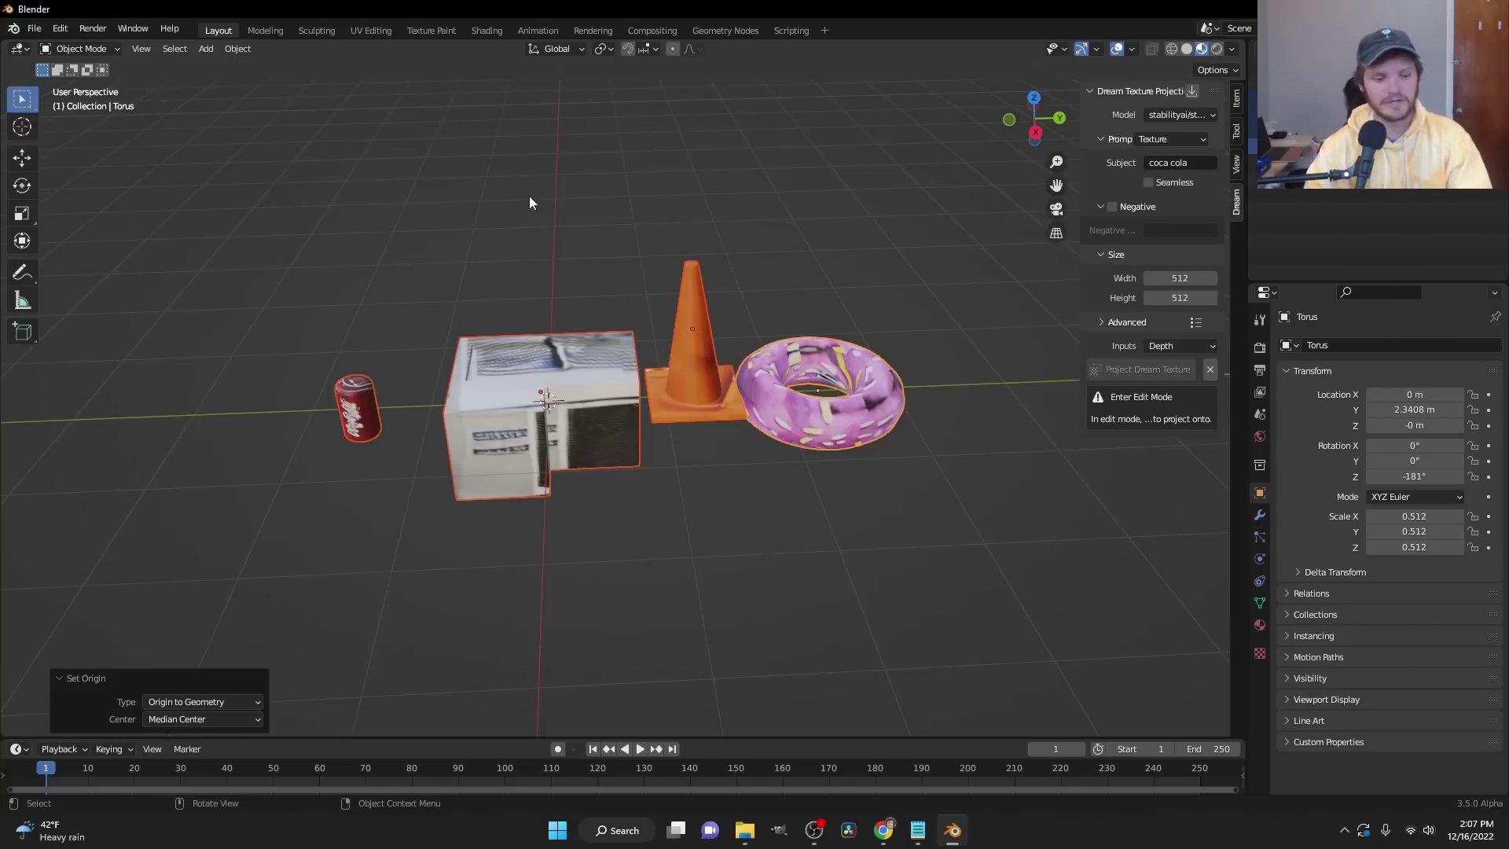
- In Right view, duplicate the prop group seven times into a vertical stack above and below
click(1036, 132)
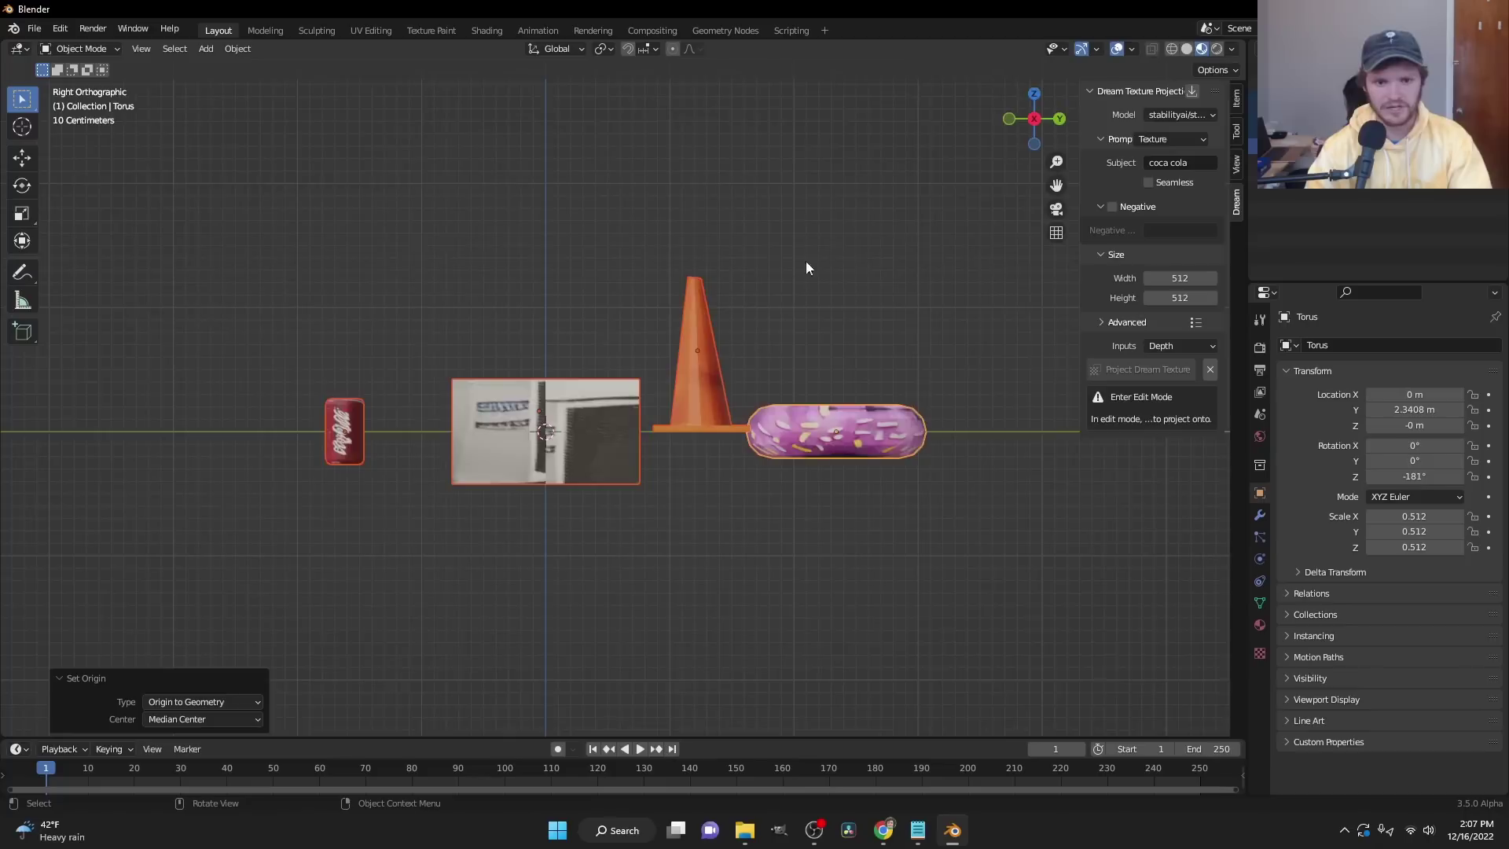
key(shift+d)
click(747, 275)
key(shift+d)
click(720, 245)
key(shift+d)
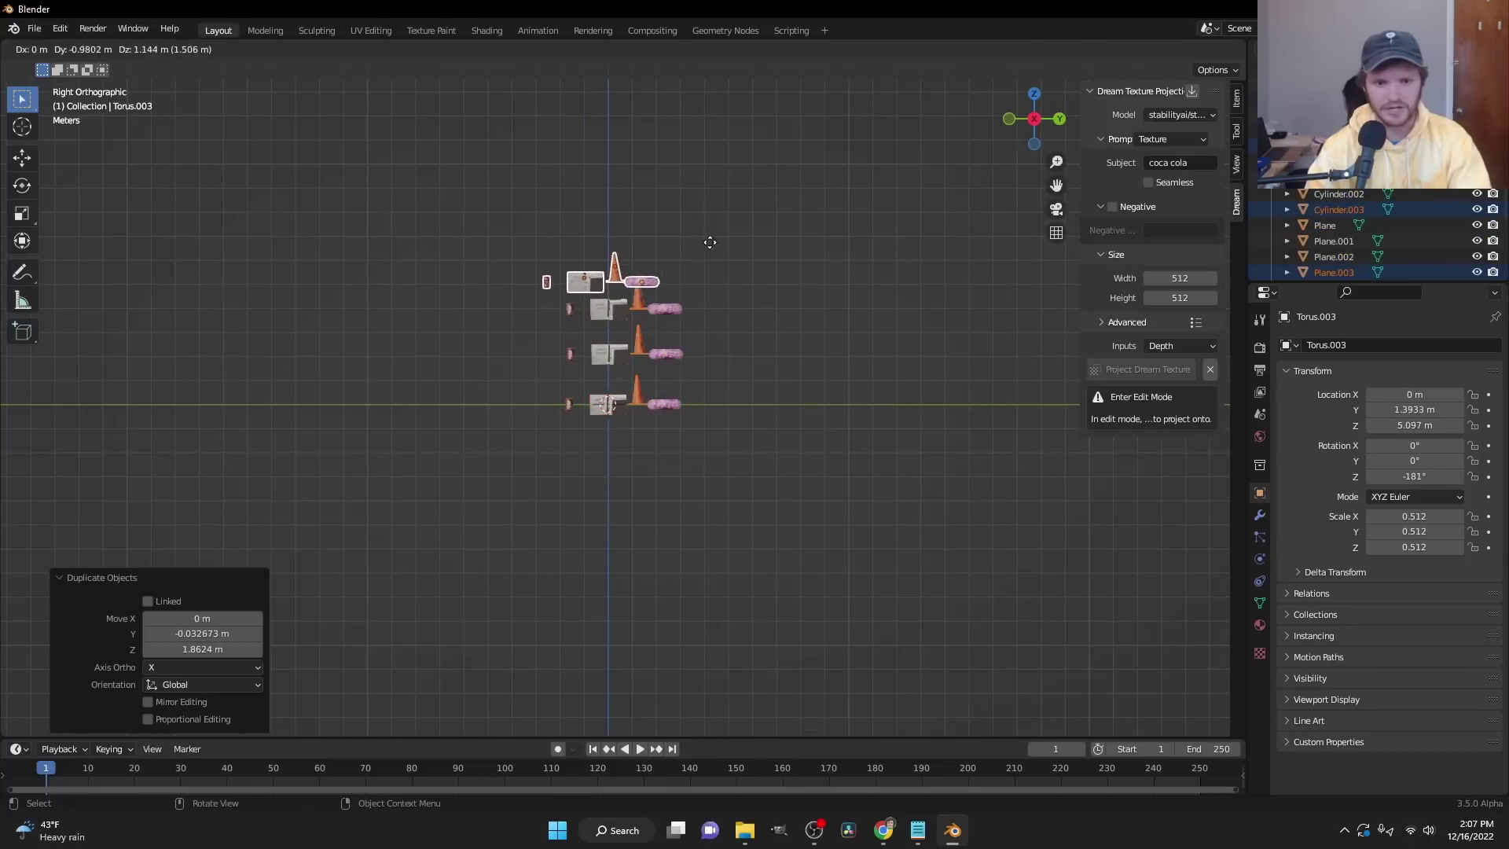
click(736, 230)
key(shift+d)
click(738, 432)
key(shift+d)
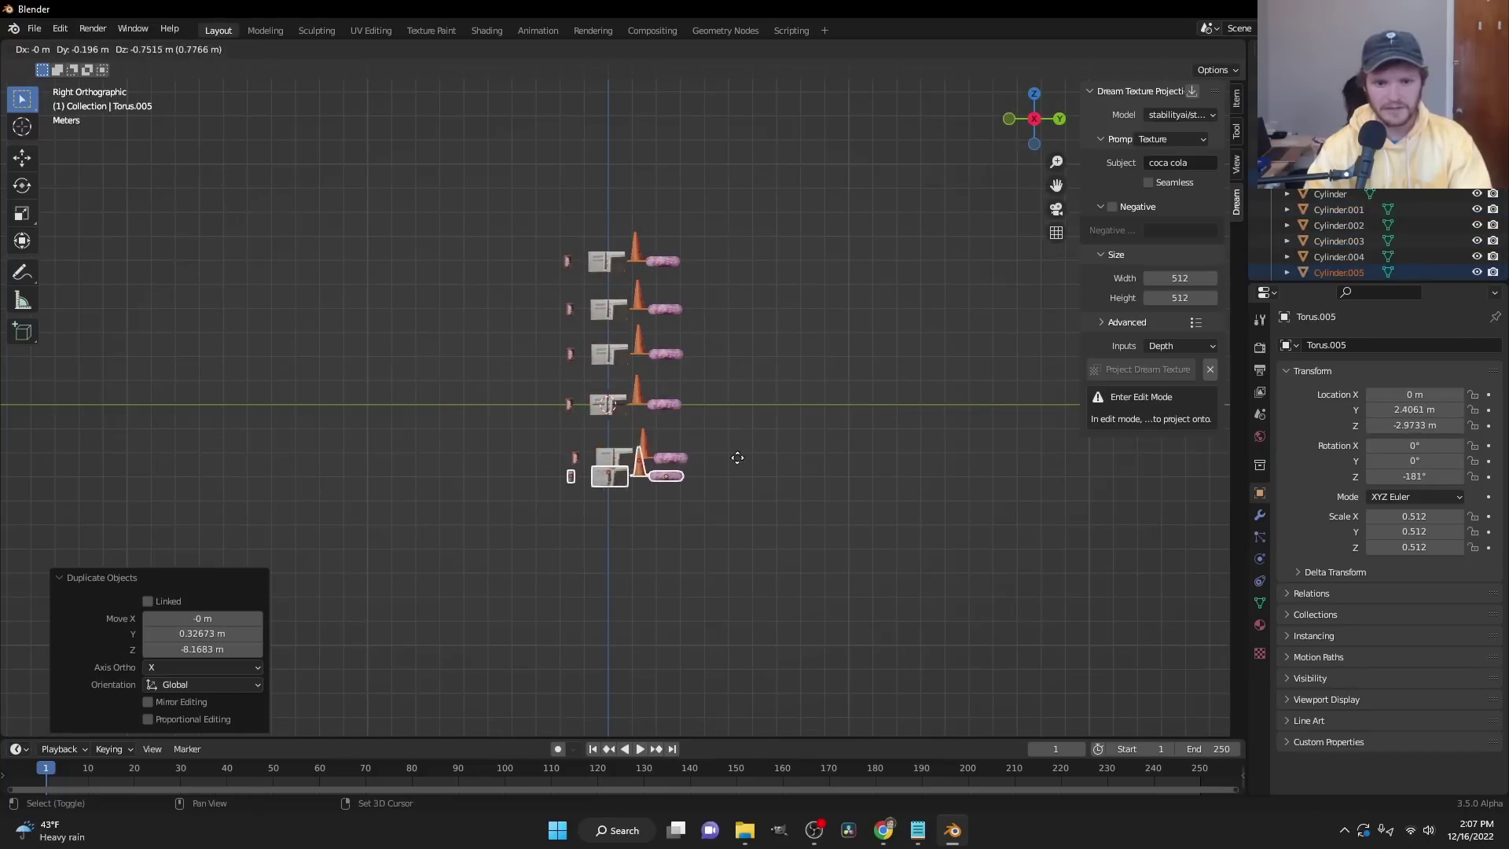
click(746, 477)
key(shift+d)
click(748, 512)
key(shift+d)
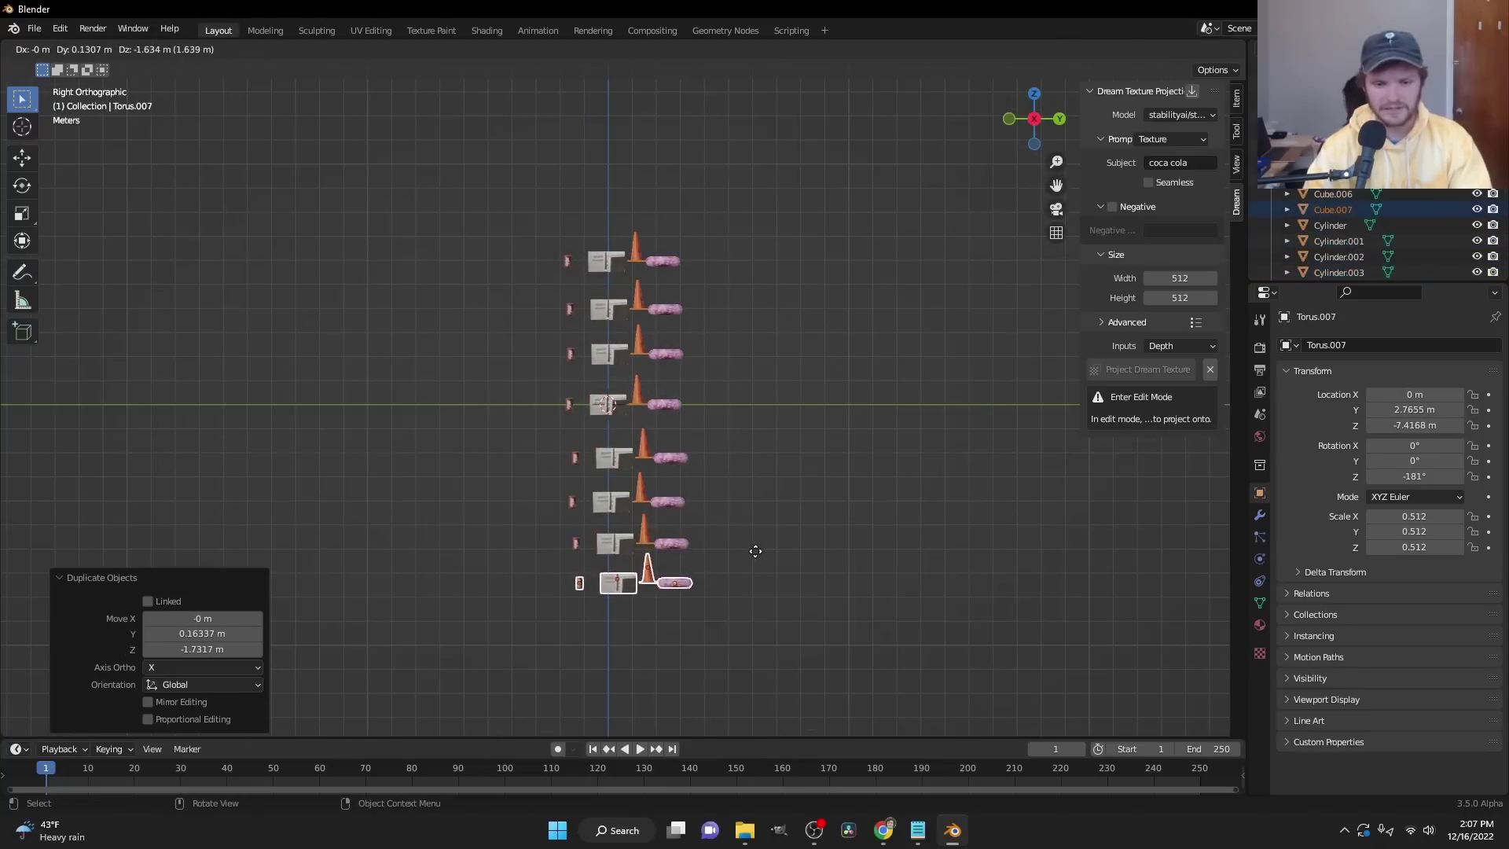
click(774, 541)
- Randomize Transform all props: location 1.9/2.8/1.9 m, rotation 75°, even scale 1.03
drag(786, 621, 470, 179)
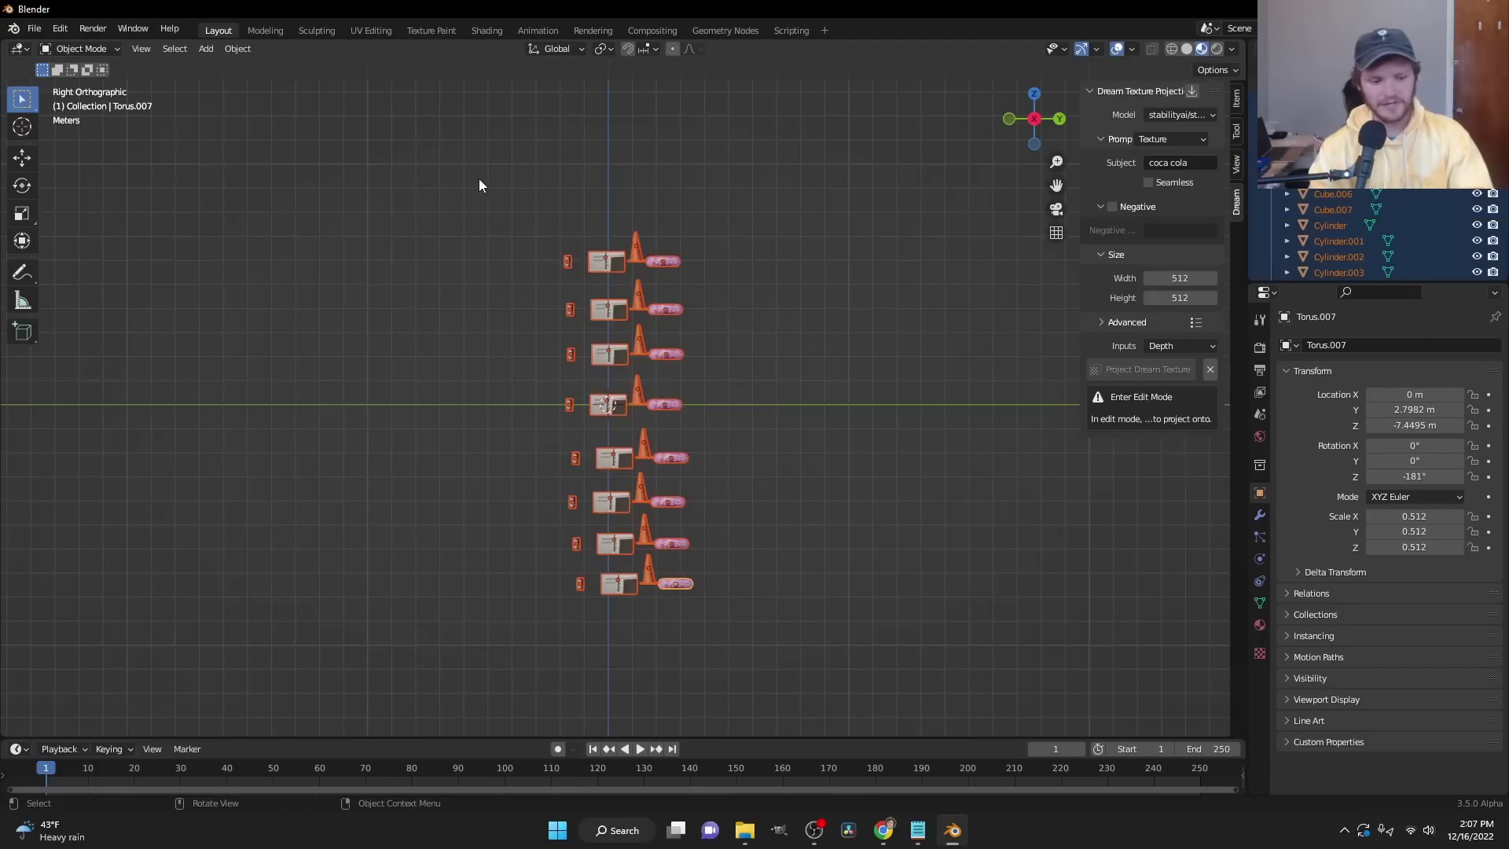
key(F3)
text(random t)
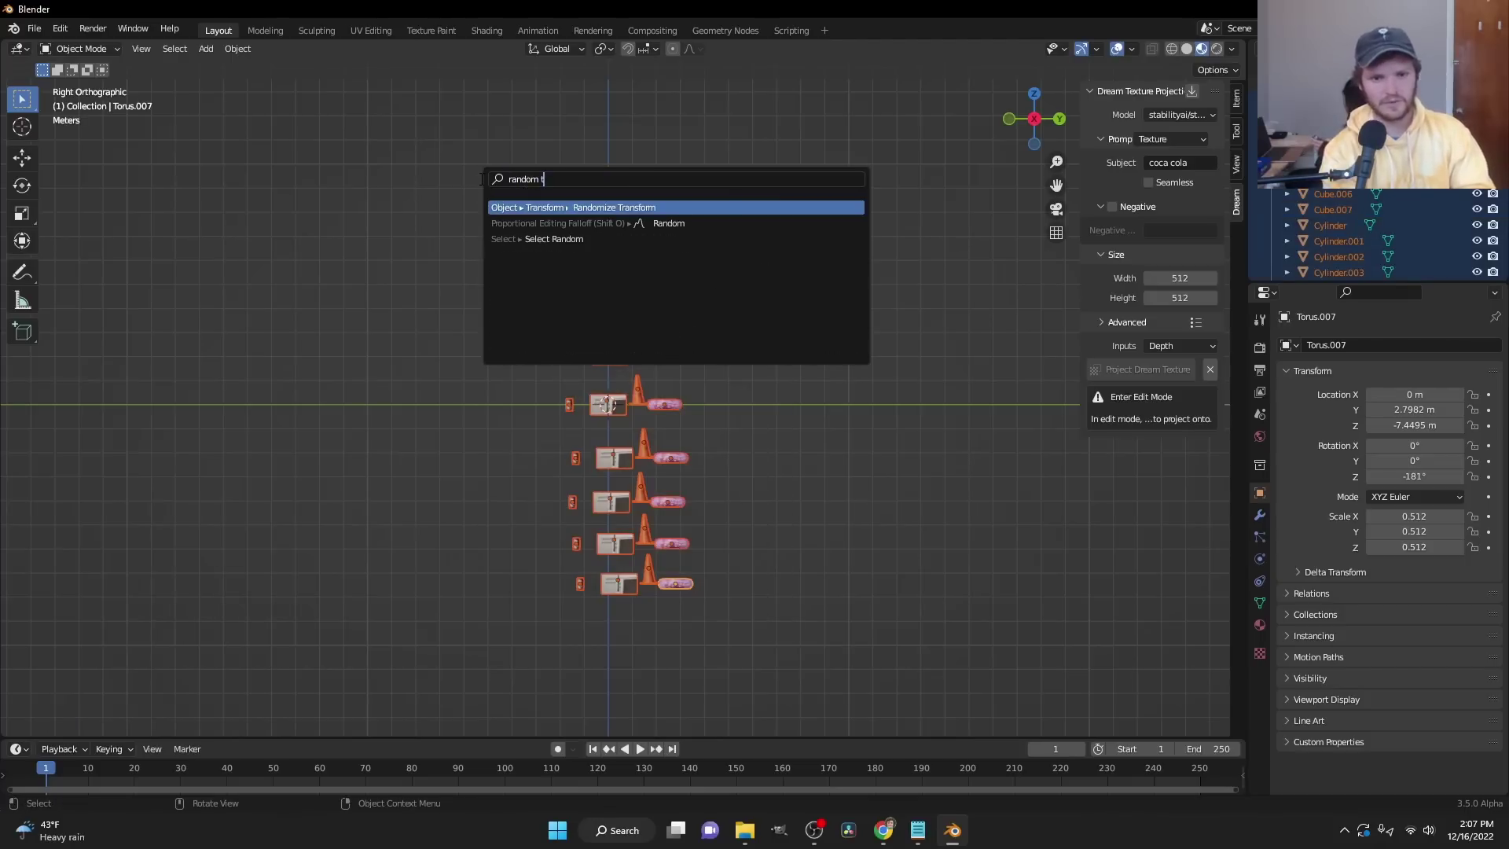
key(Return)
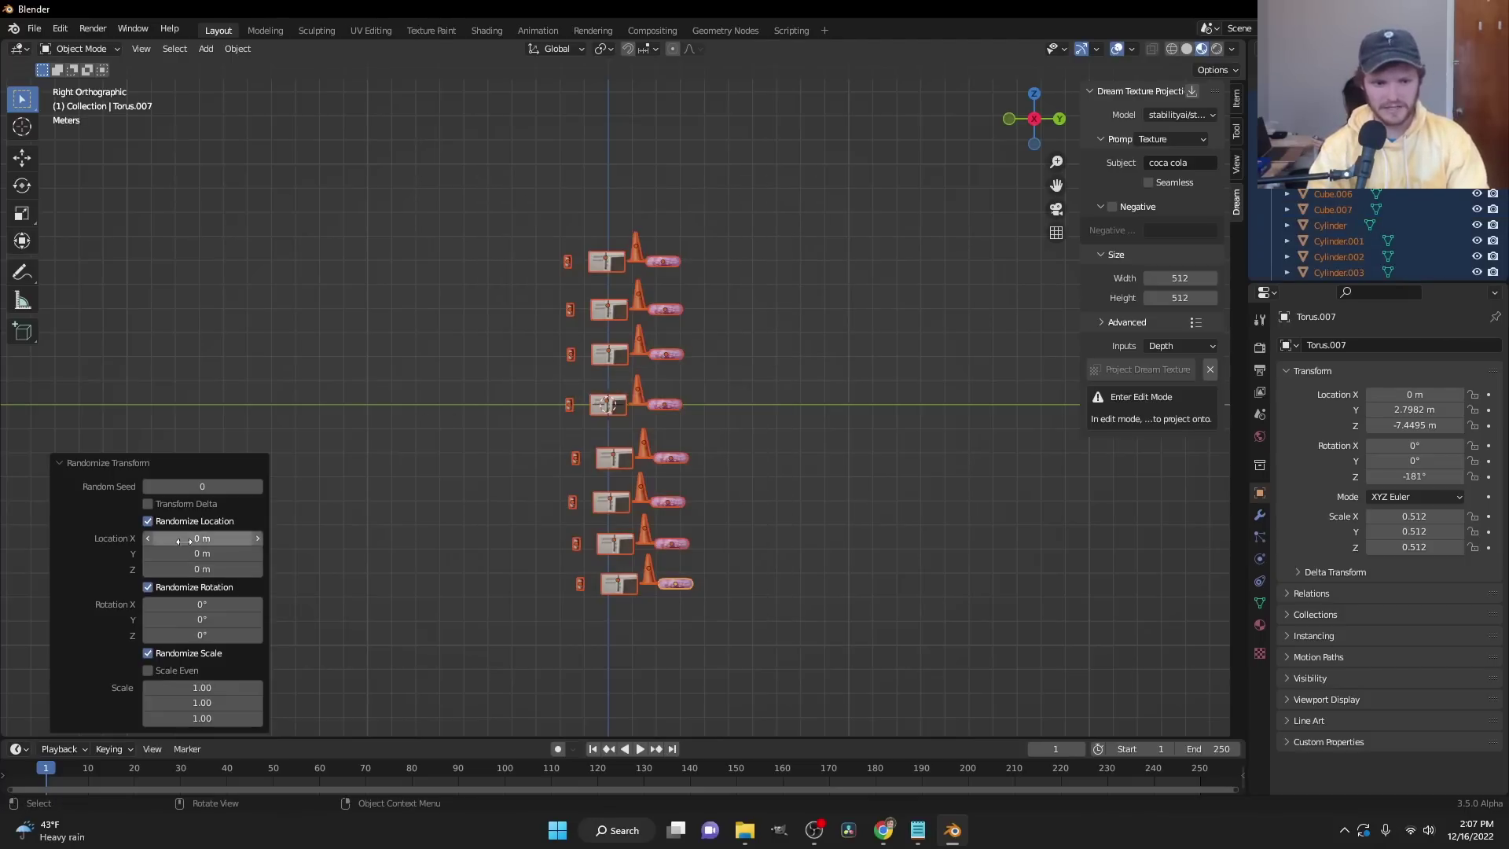
drag(202, 539, 228, 635)
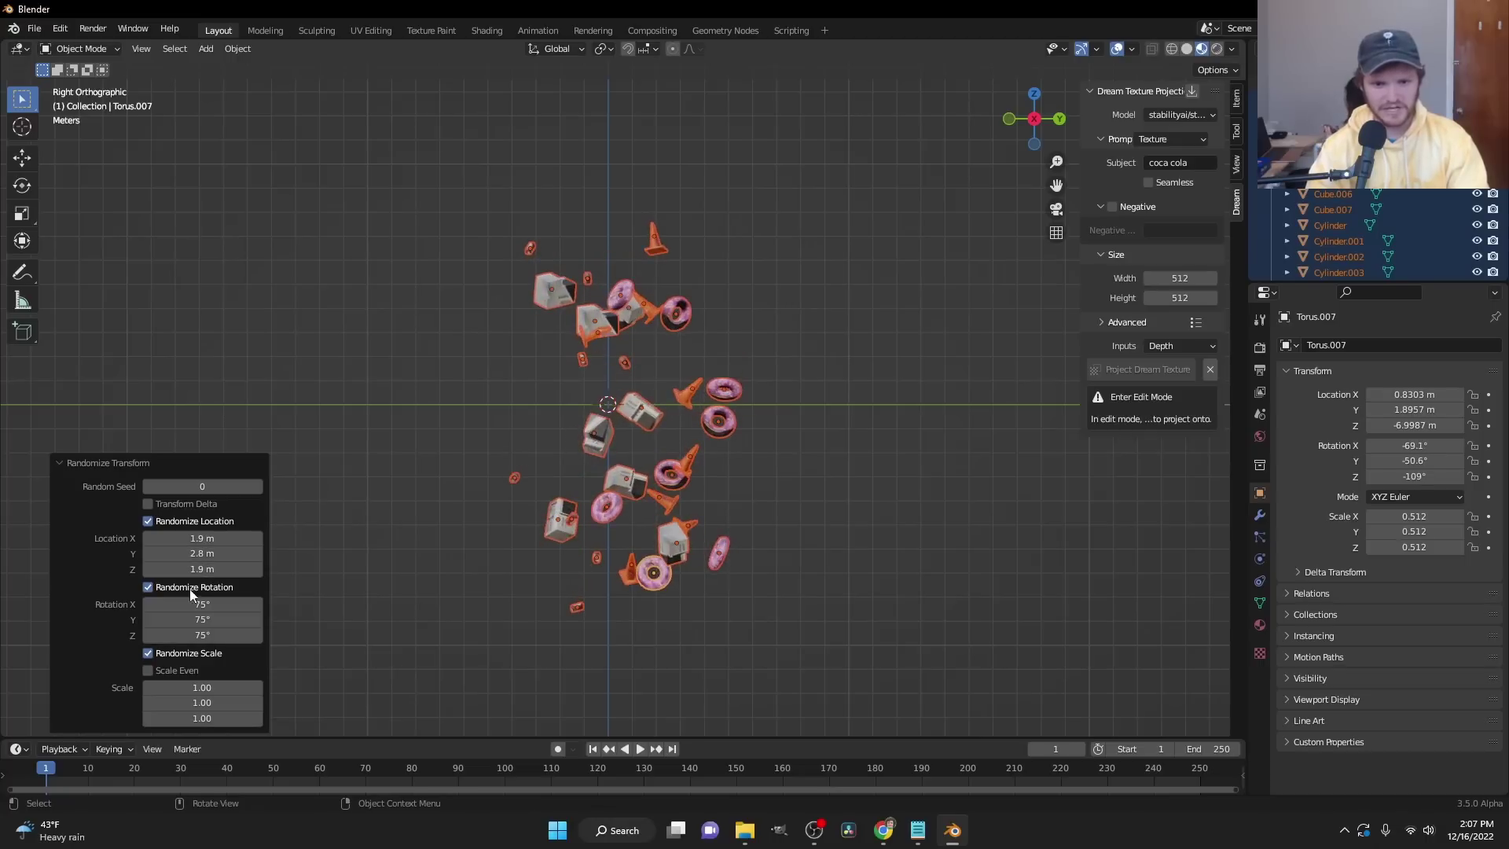
click(148, 670)
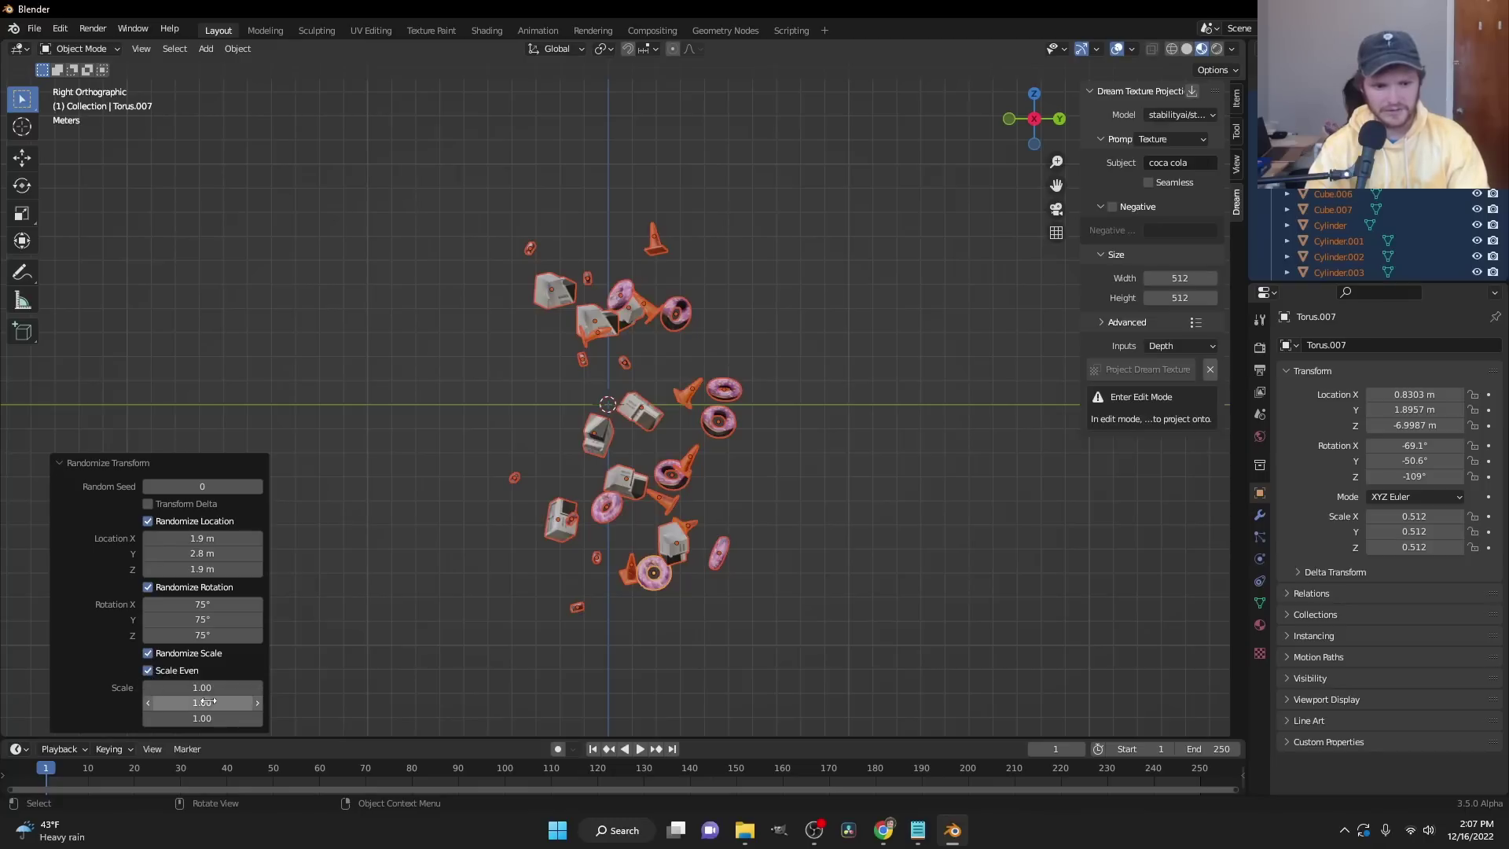
drag(202, 687, 211, 687)
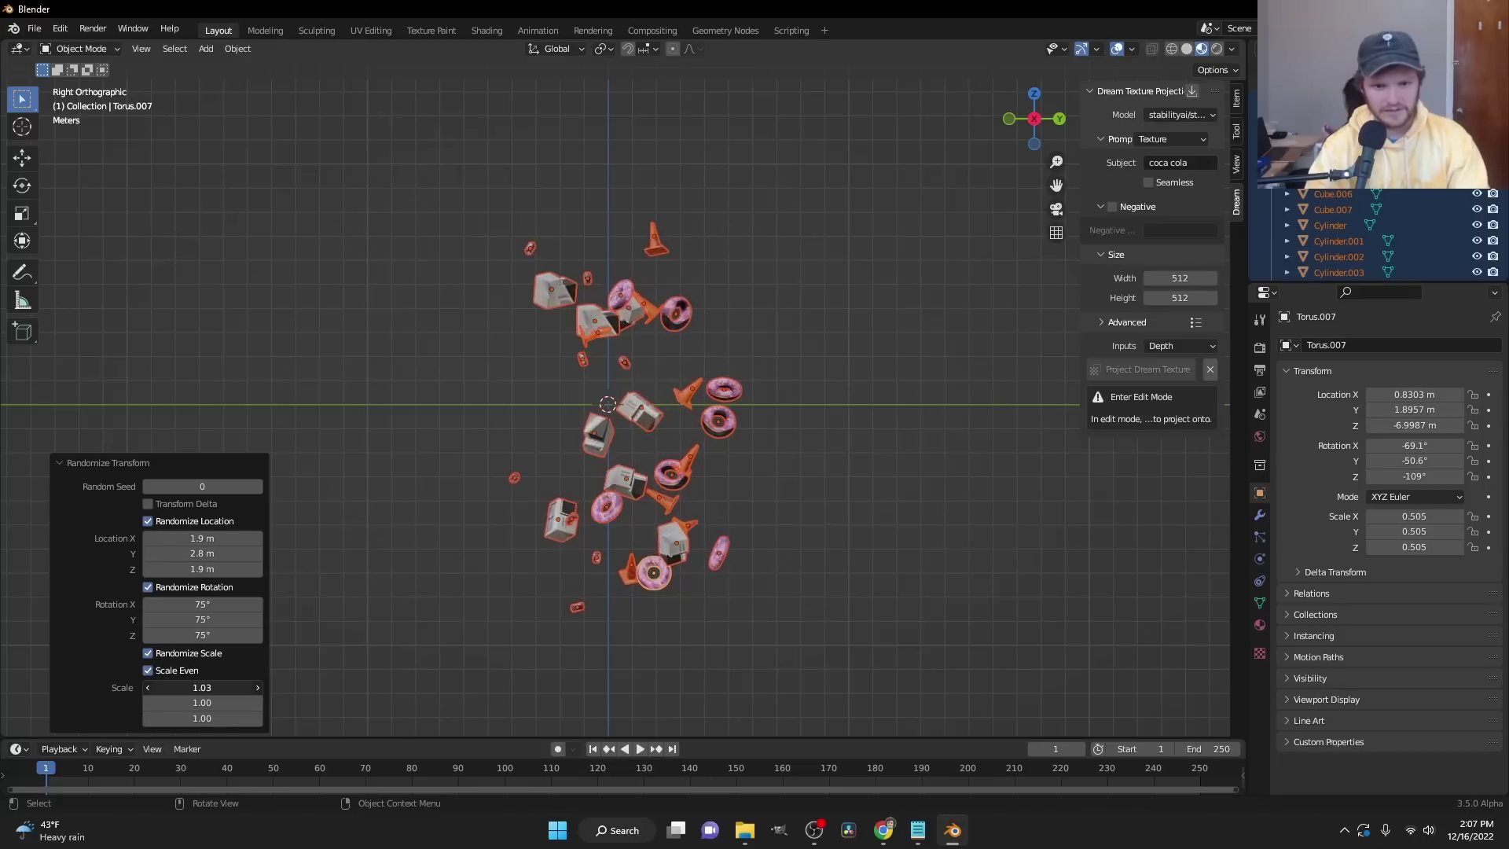
middle_drag(628, 386, 723, 388)
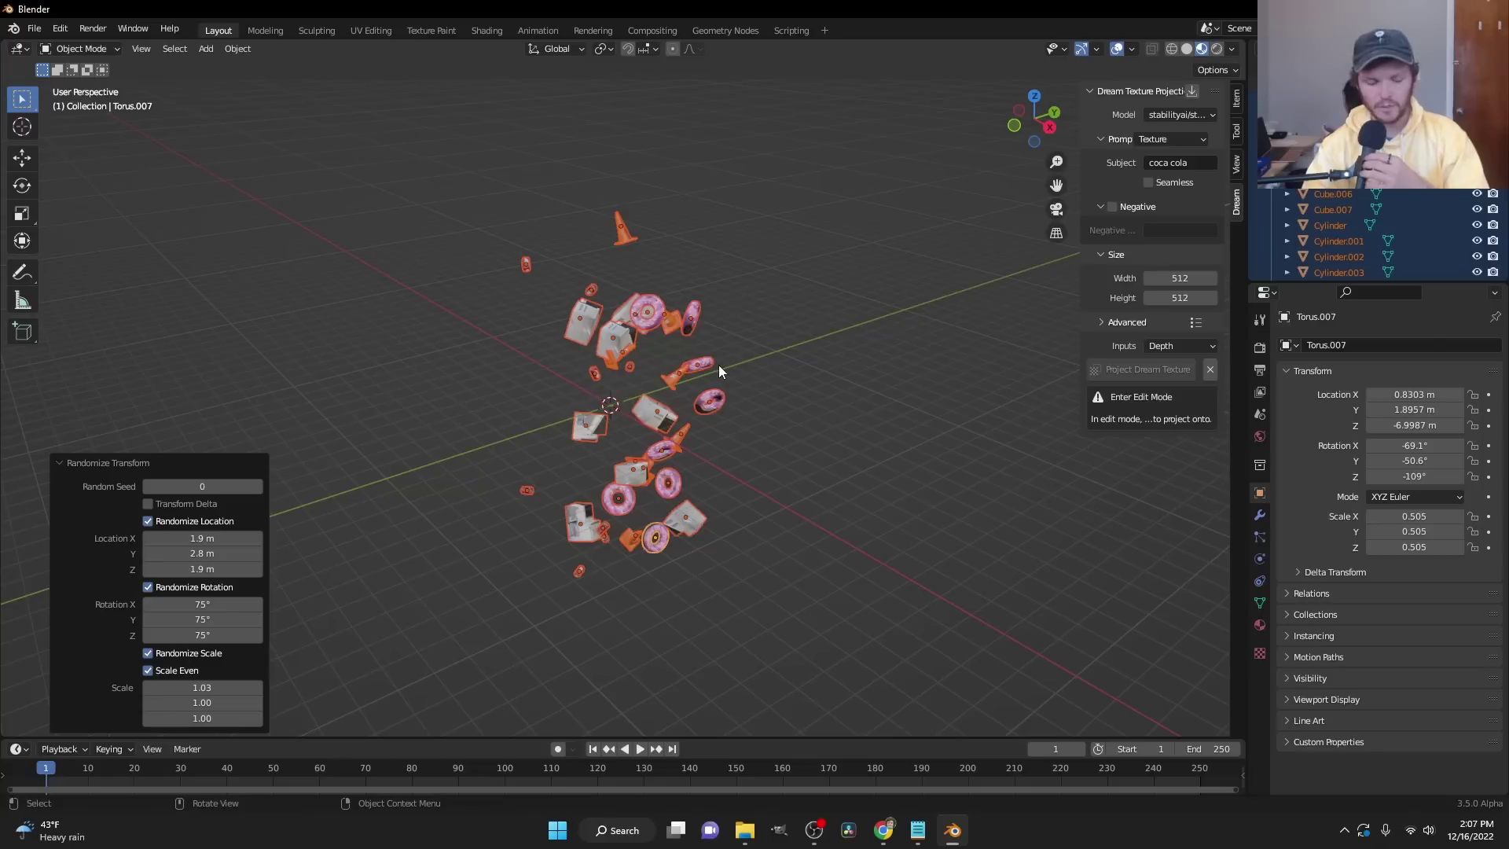
- Join all props into one object and make it an active rigid body, previewing the fall
key(F3)
text(join)
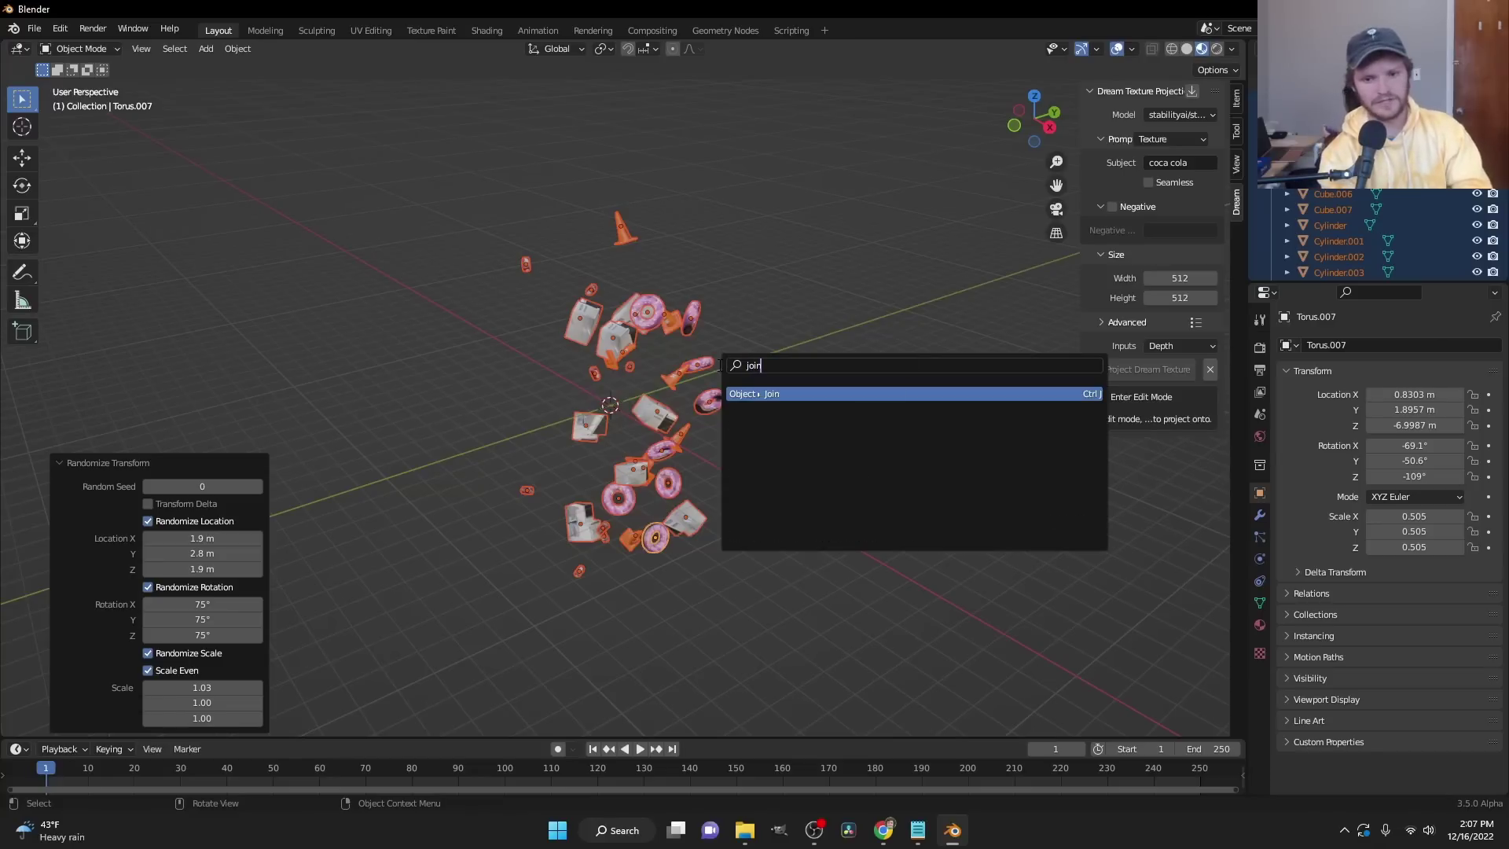
key(Return)
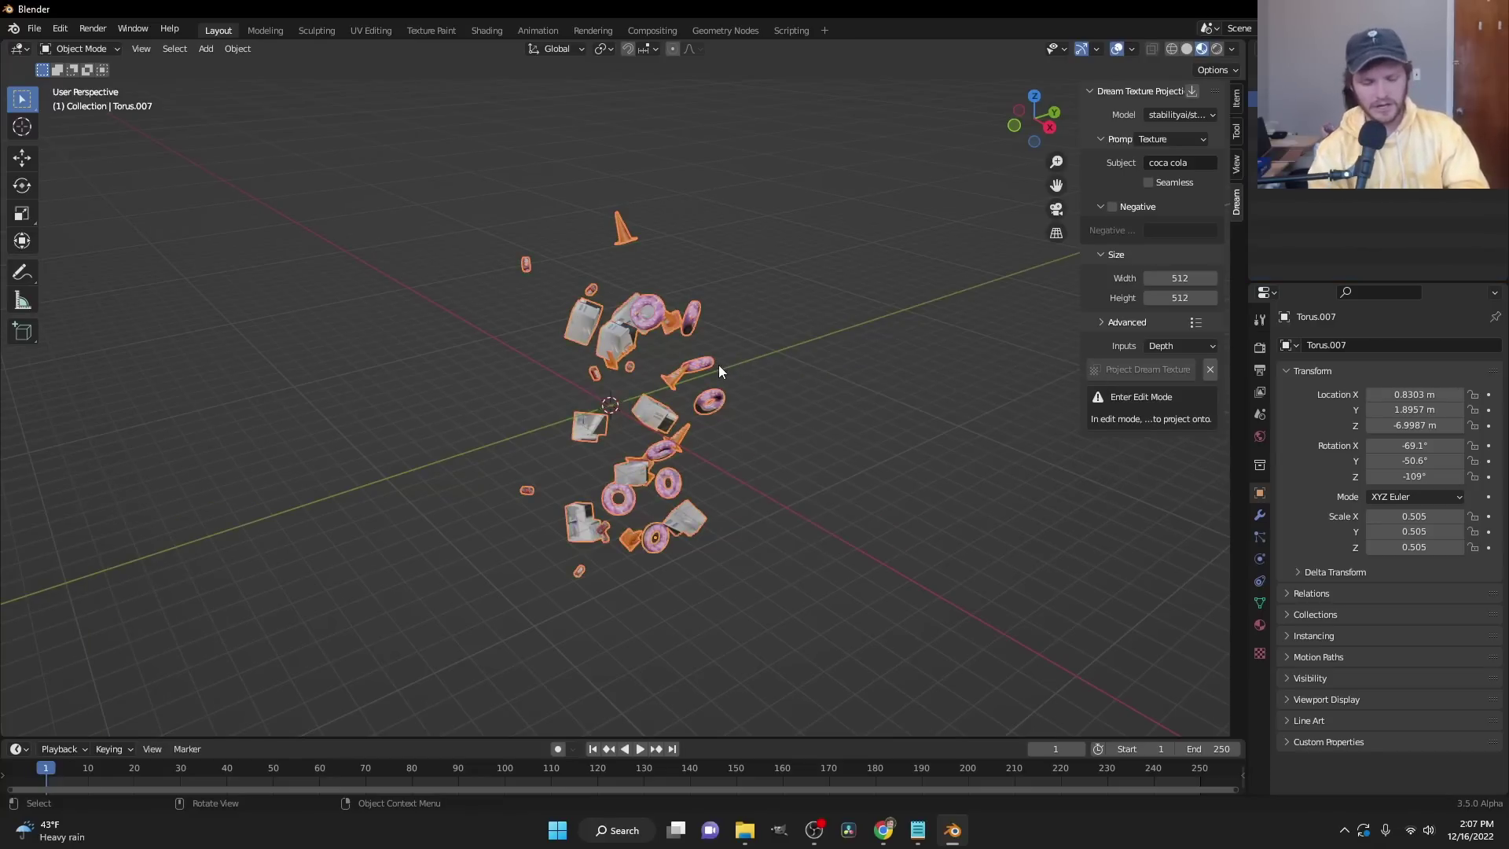
key(F3)
text(r)
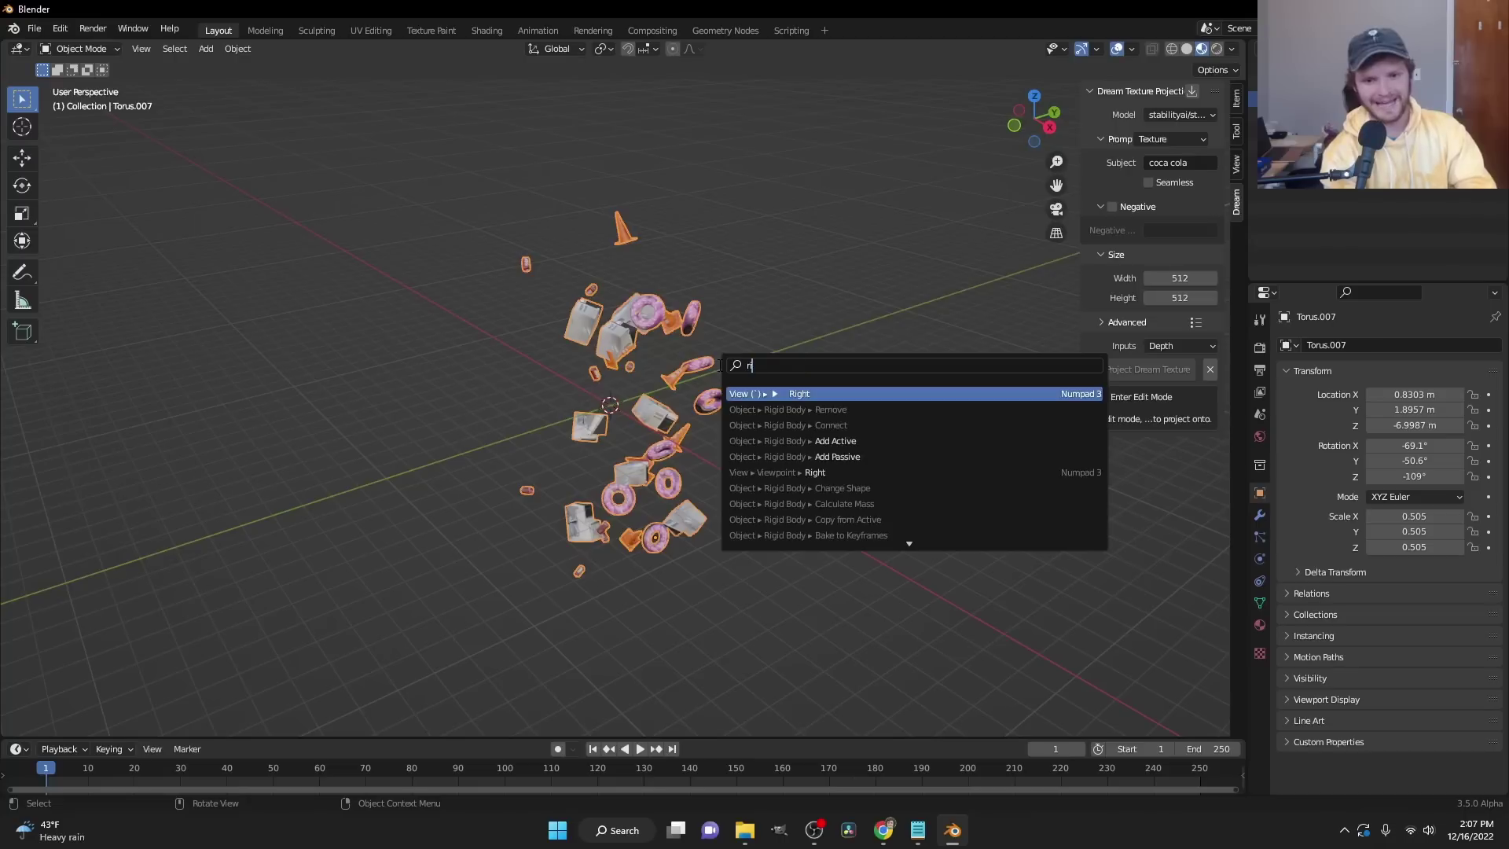
text(igid bo)
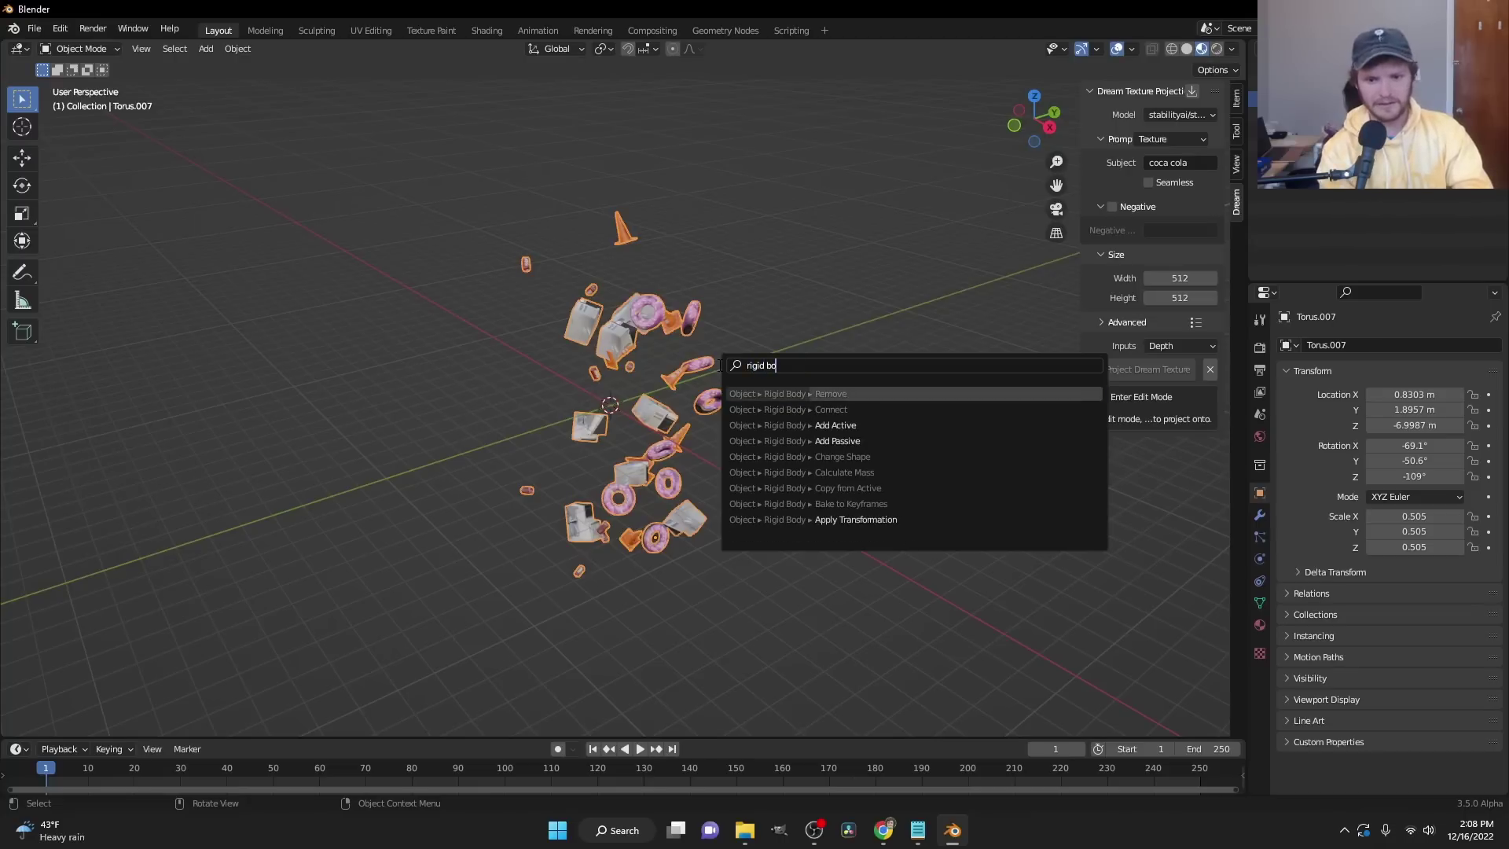
key(Down)
key(Down)
key(Return)
key(space)
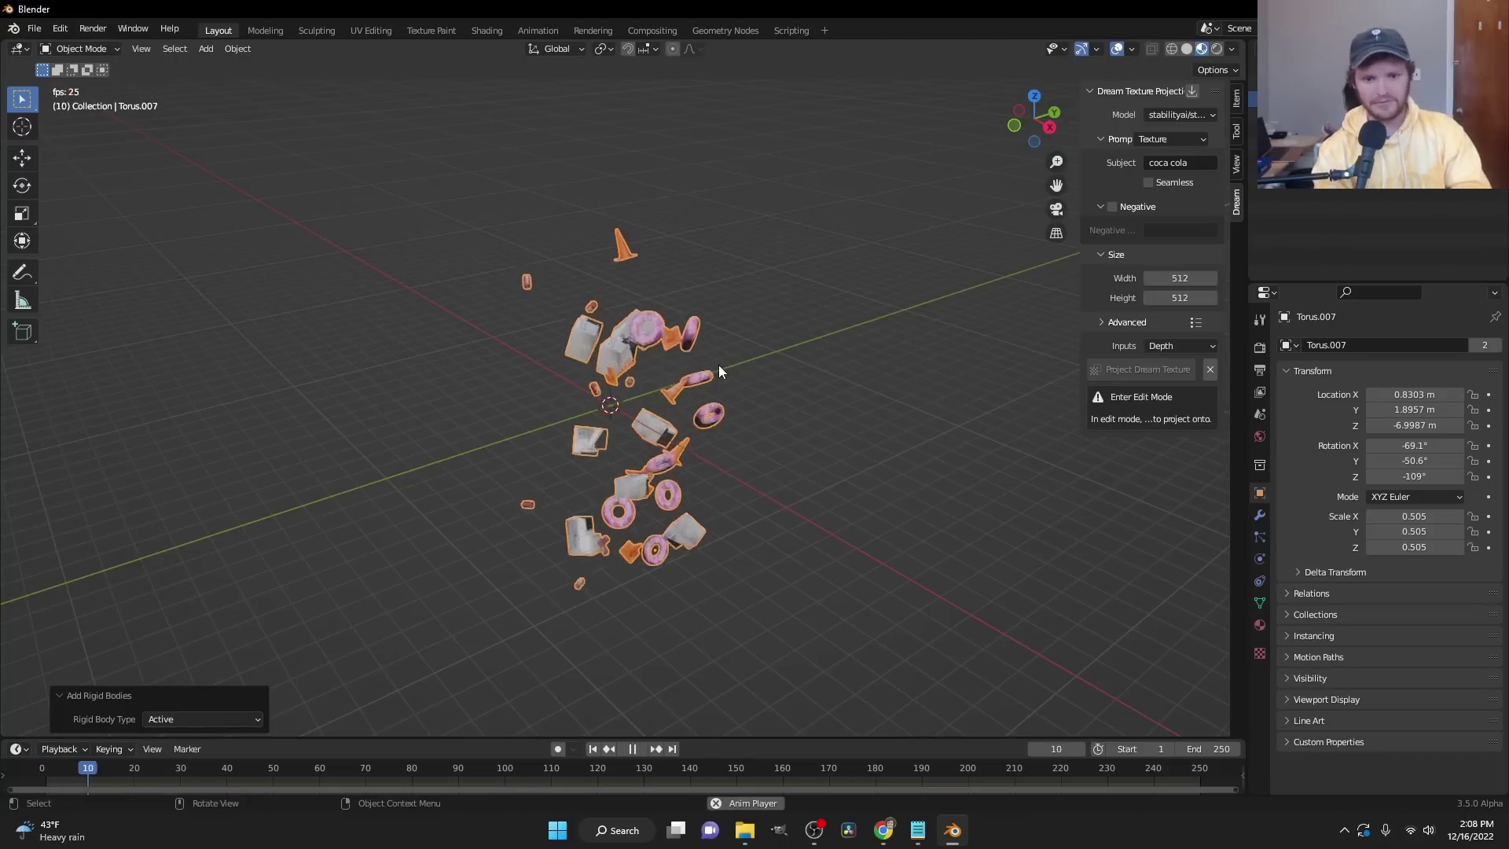
key(Escape)
- Separate the mesh by loose parts and play the simulation to watch pieces fall
key(Tab)
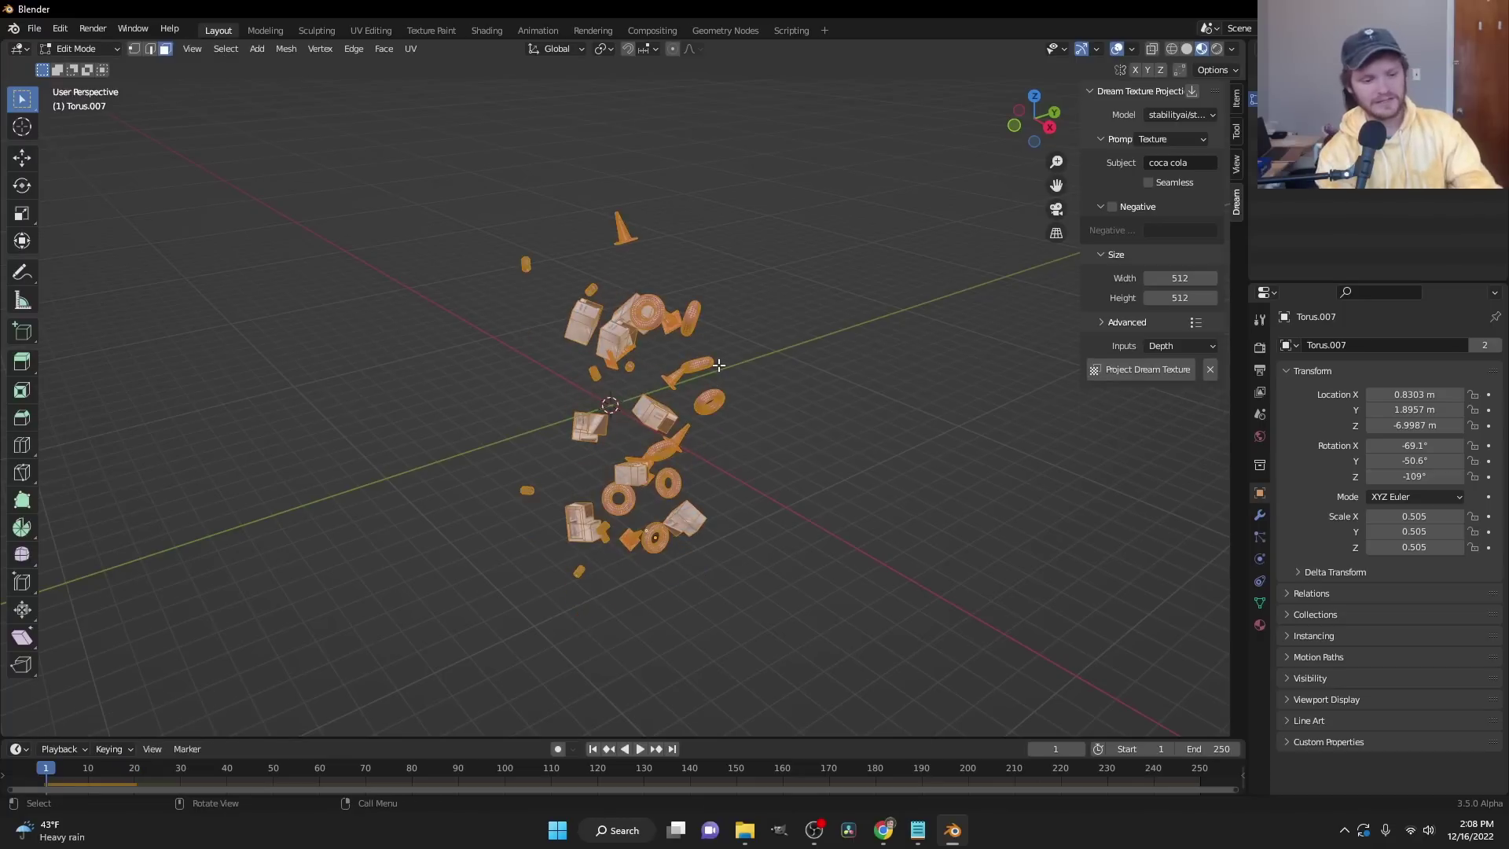
key(F3)
text(separa)
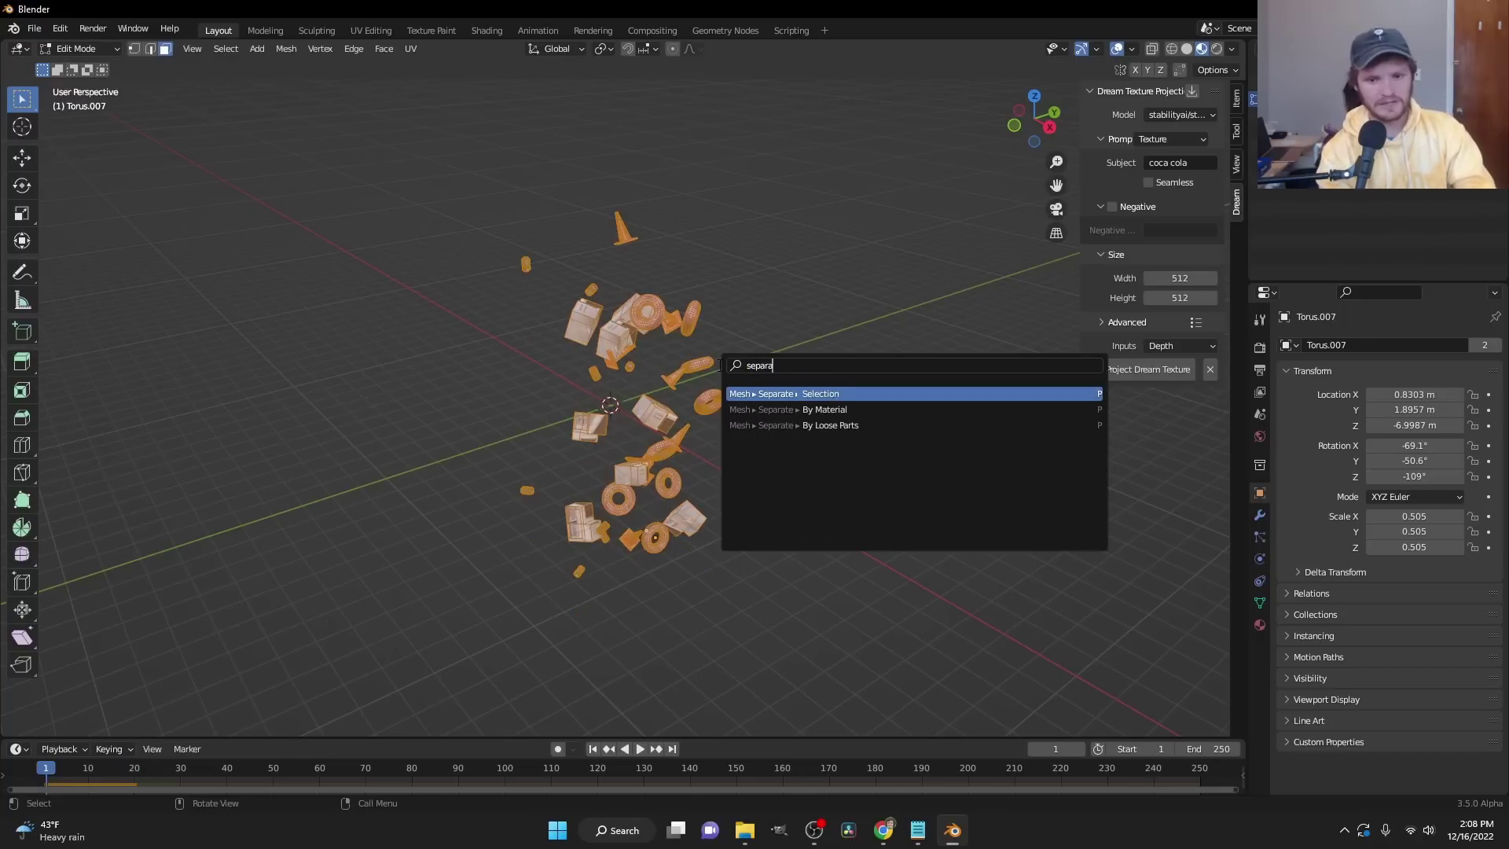
key(Down)
key(Down)
key(Return)
key(Tab)
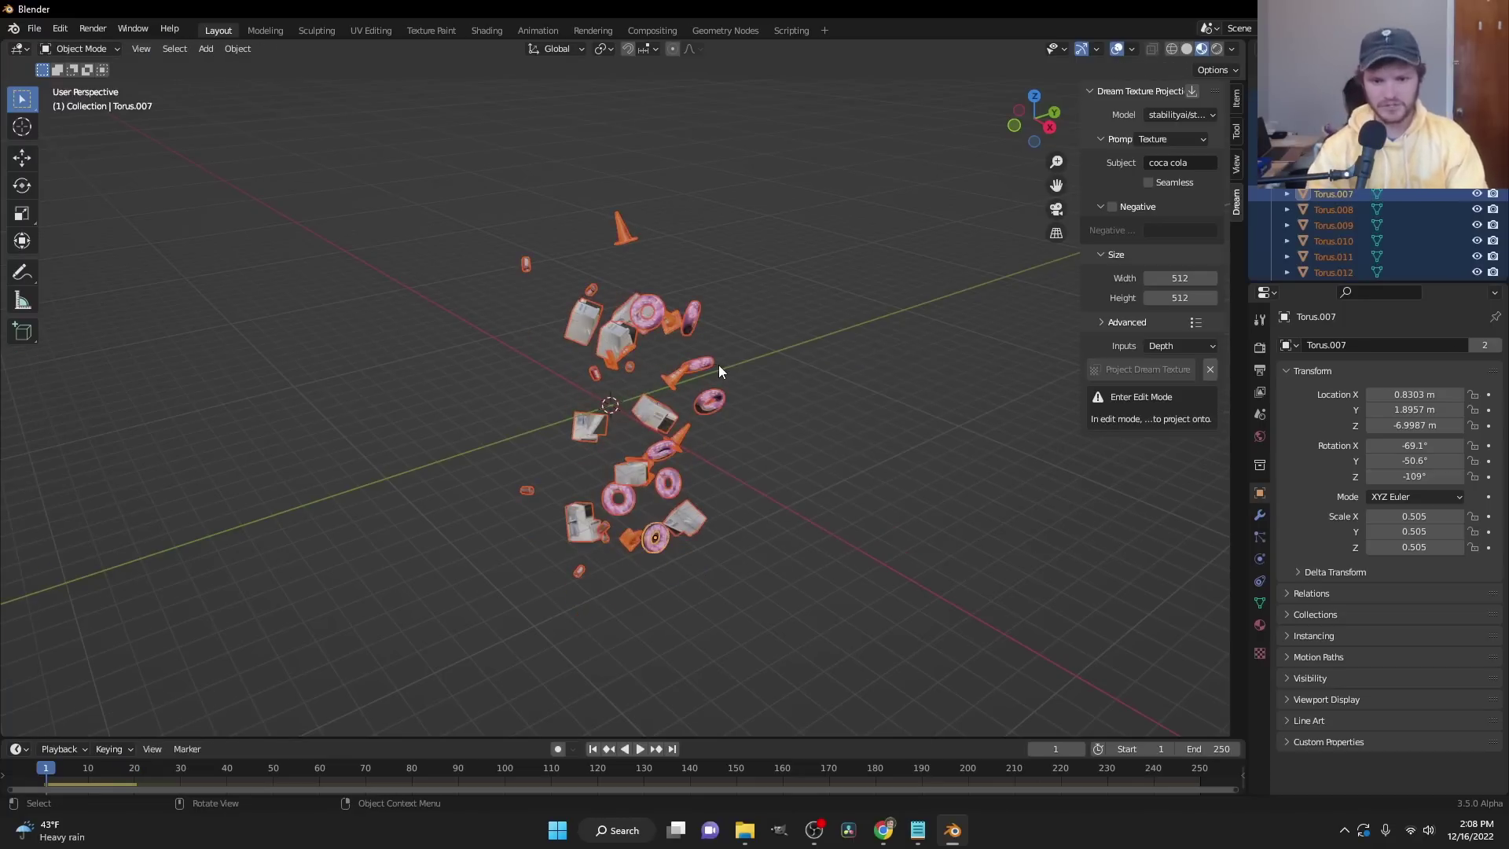
key(space)
key(space)
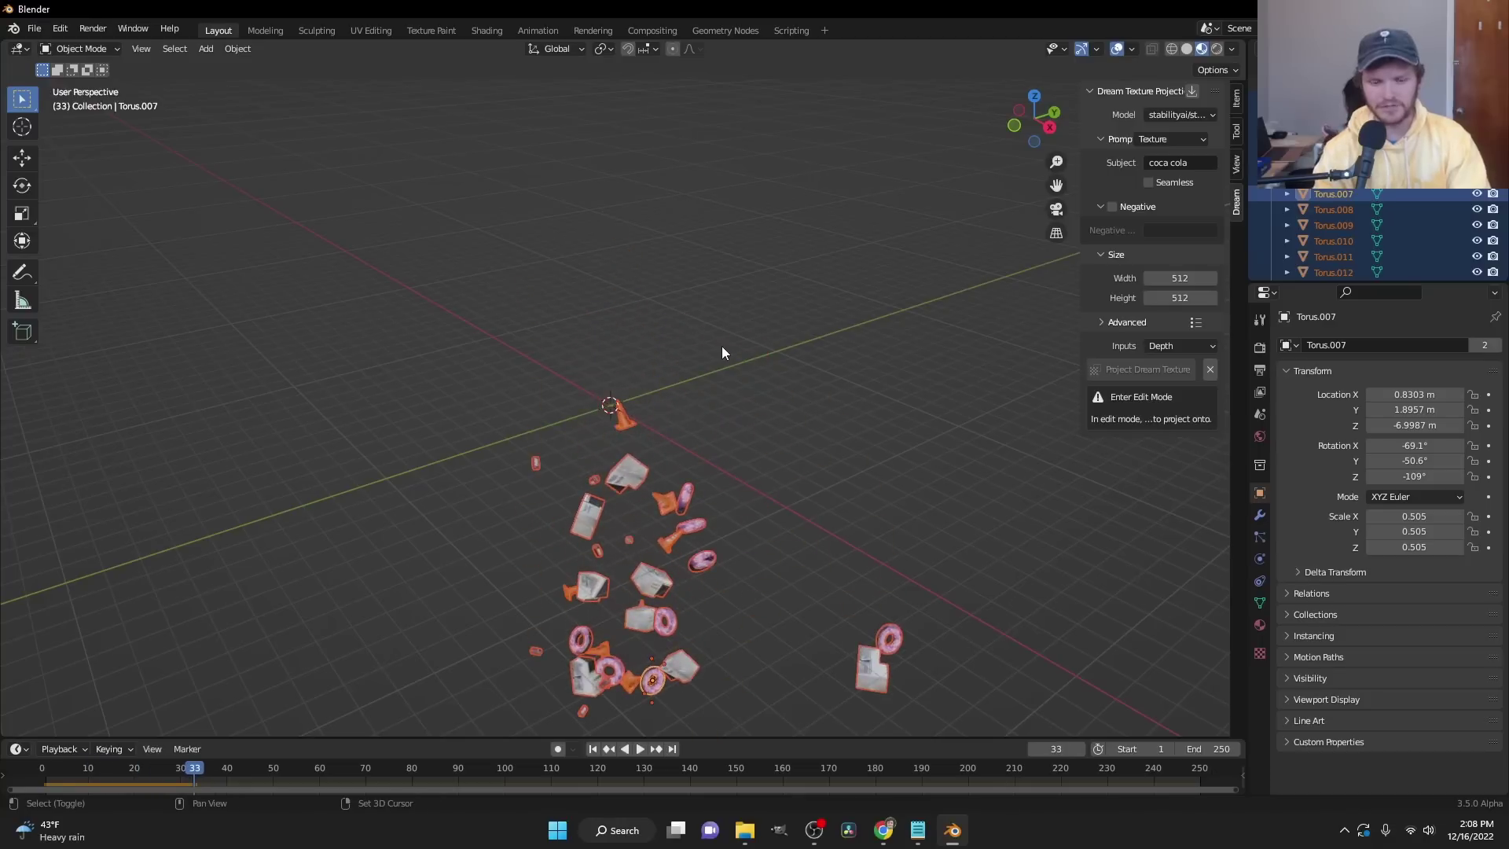
key(shift+Left)
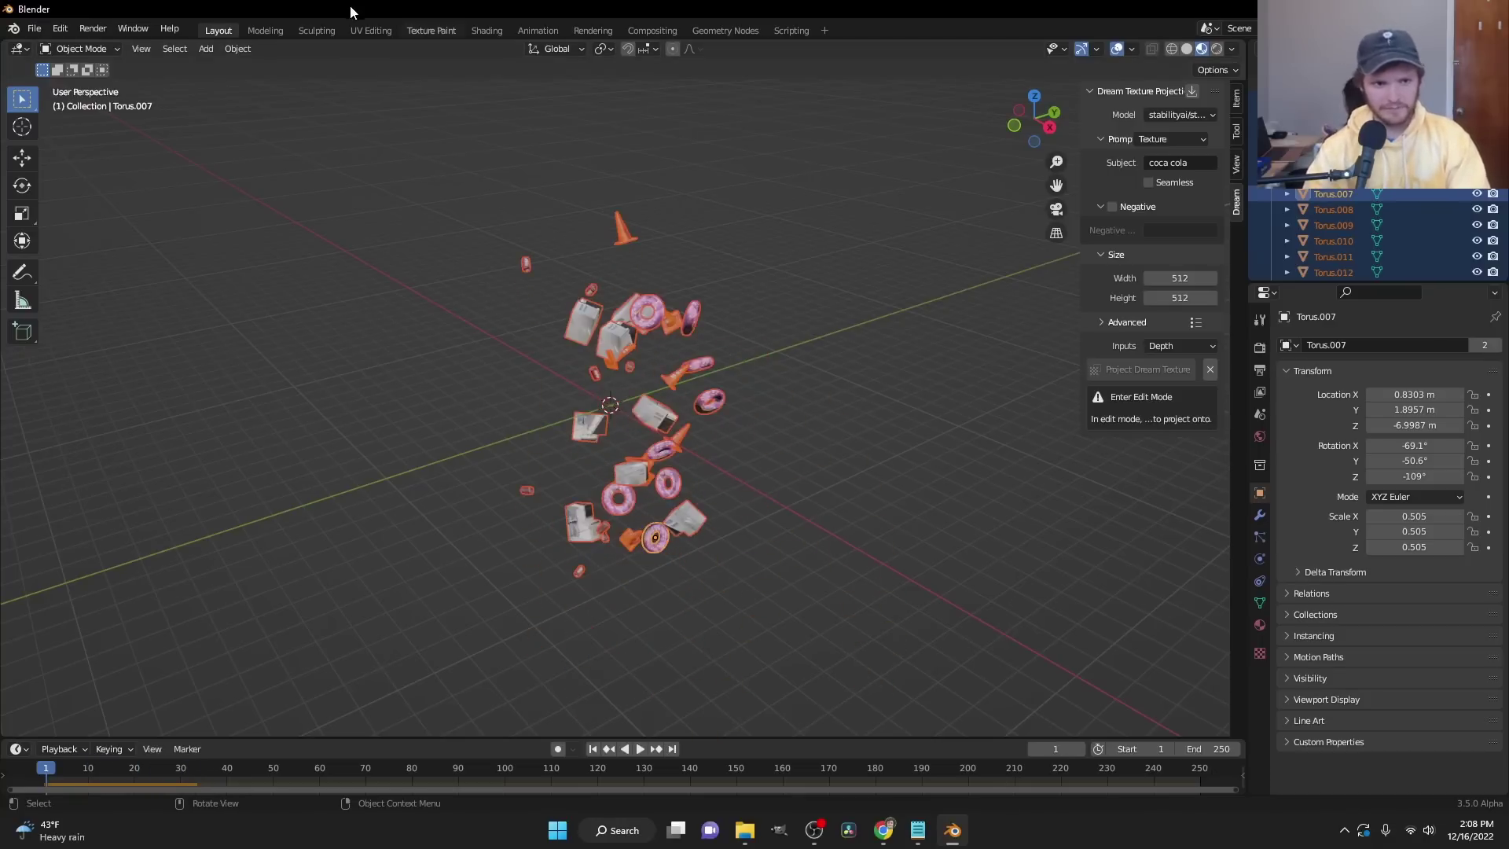
- Set each piece's origin to its geometry and replay the simulation
click(236, 49)
mouse_move(253, 83)
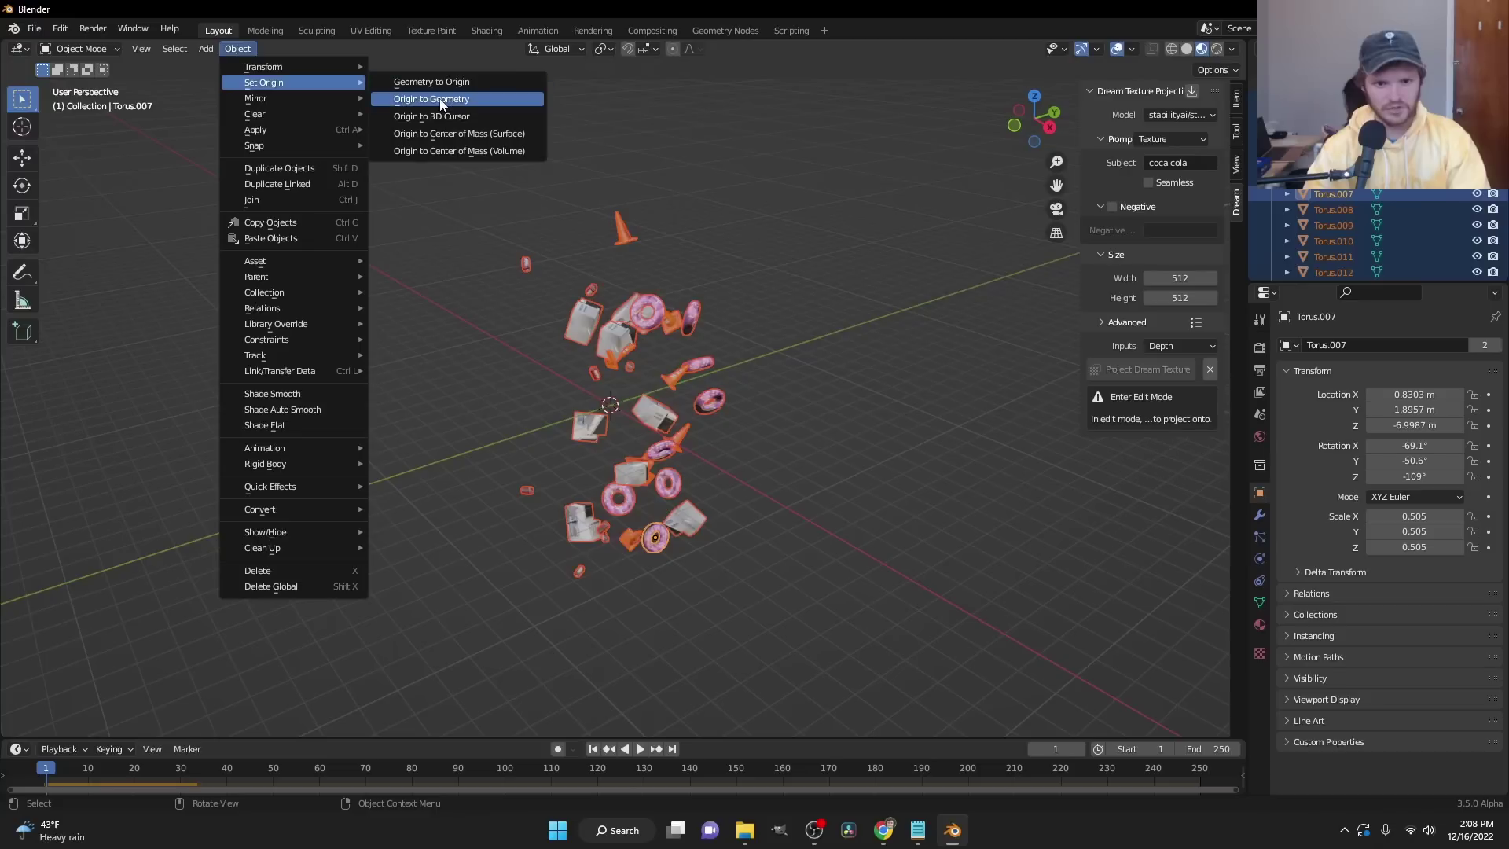
click(417, 100)
key(space)
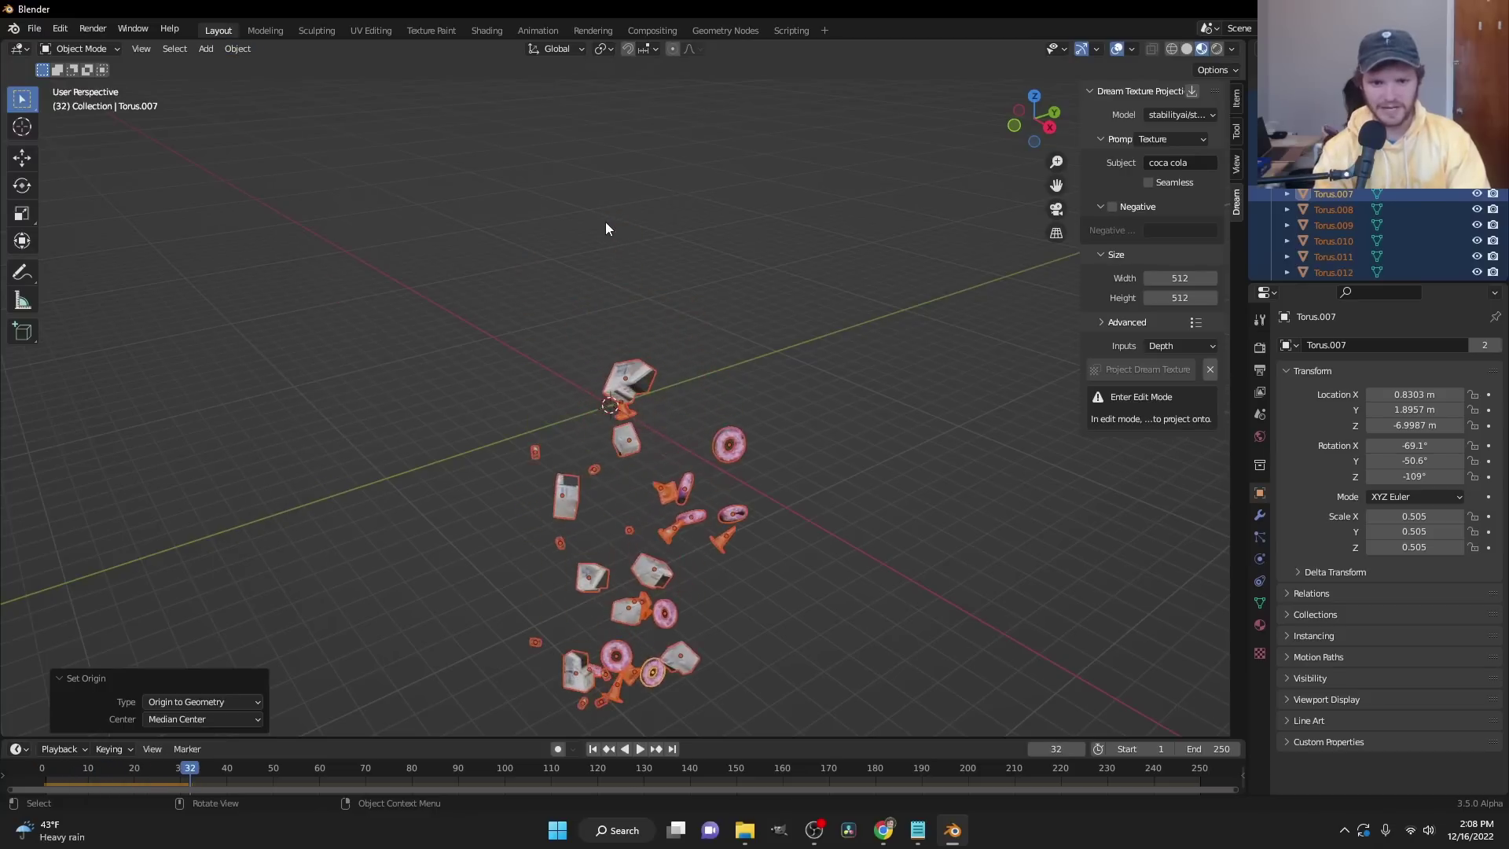
key(Escape)
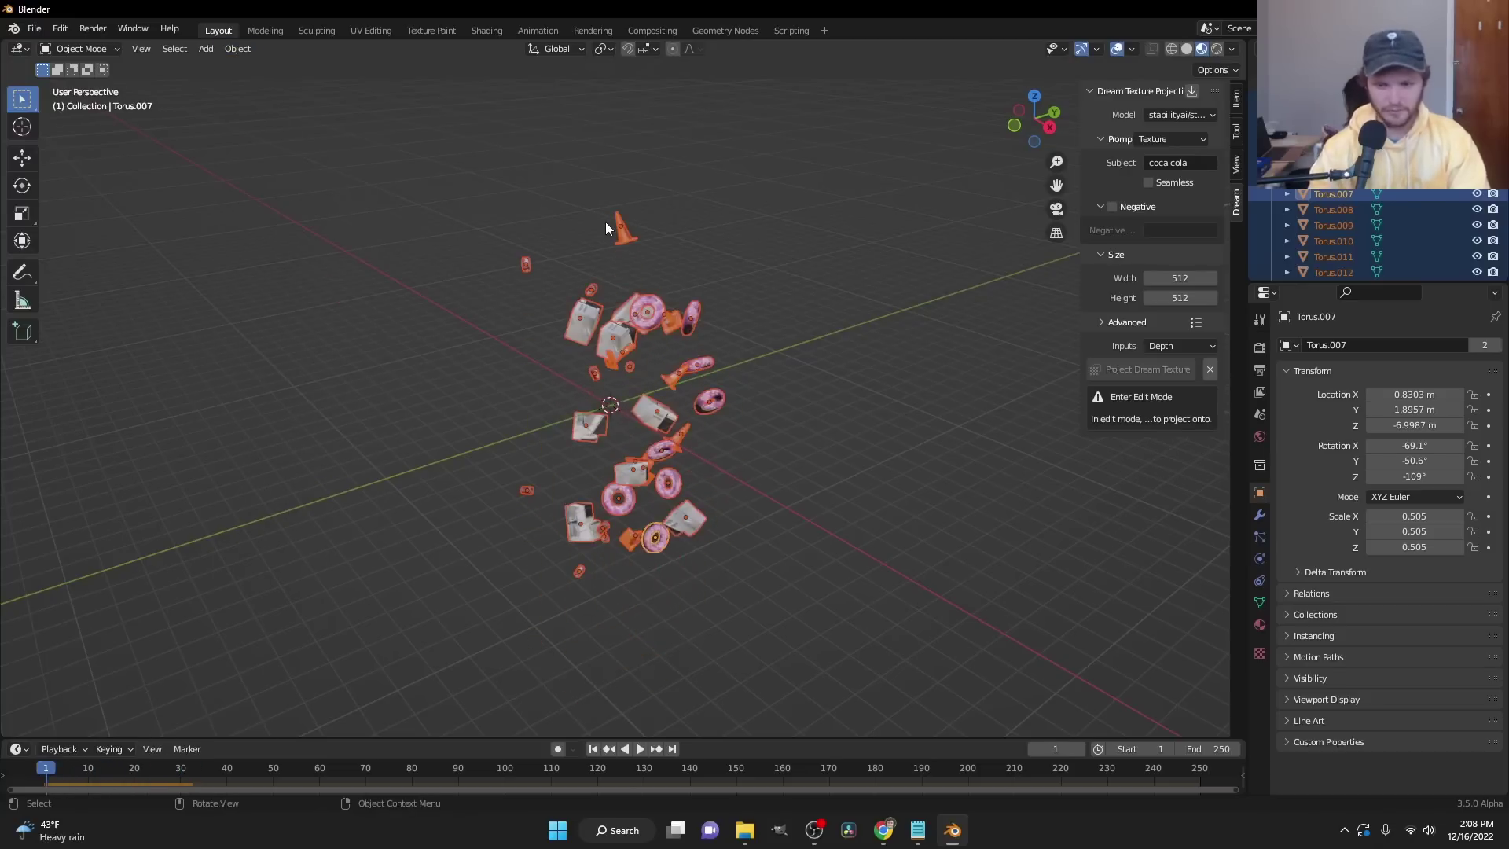
- Add a Force field effector at the world origin
click(1261, 582)
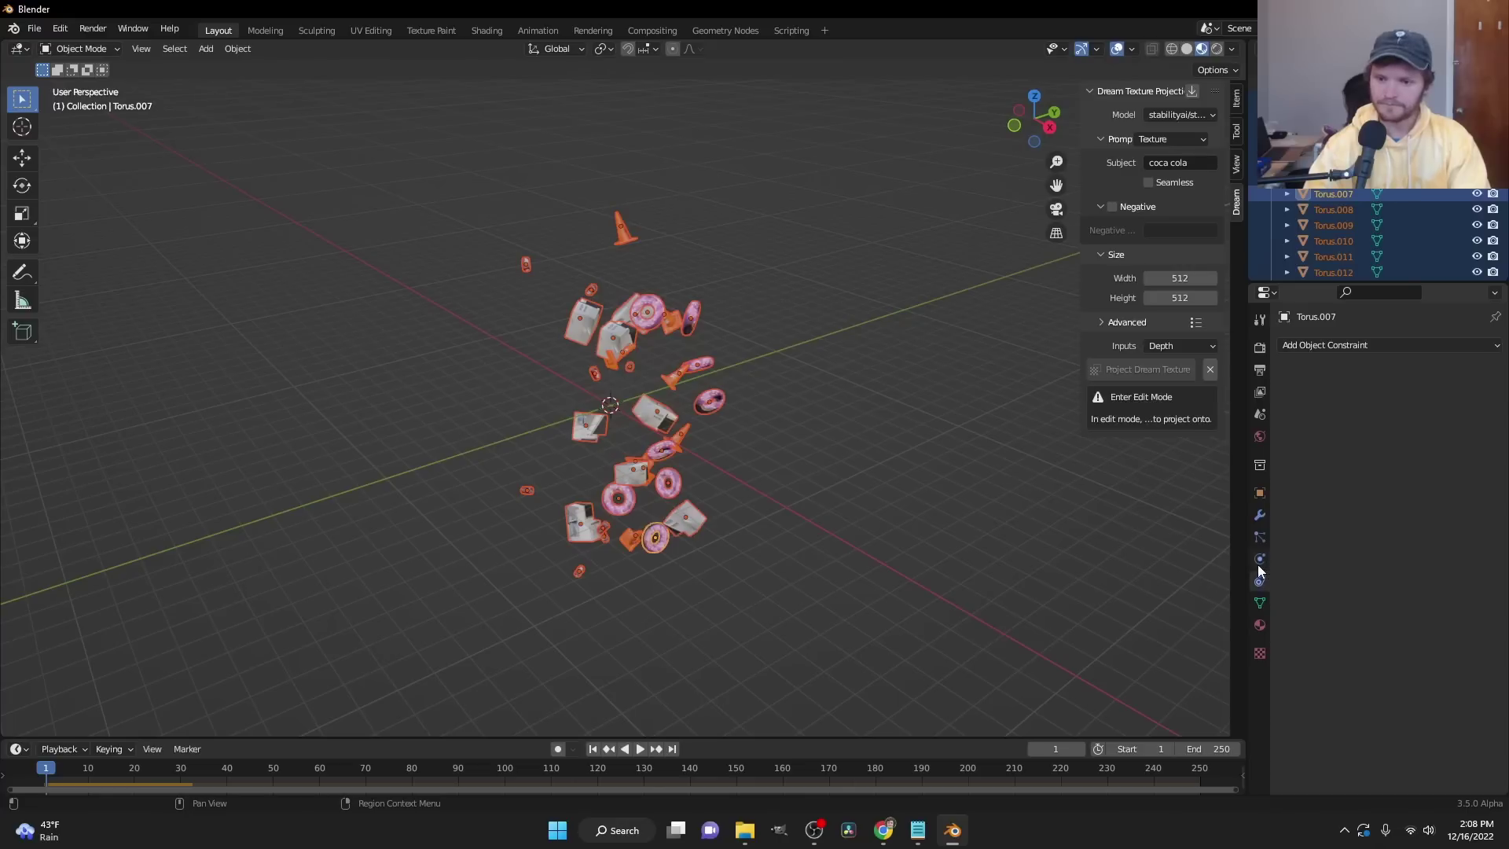
click(1260, 560)
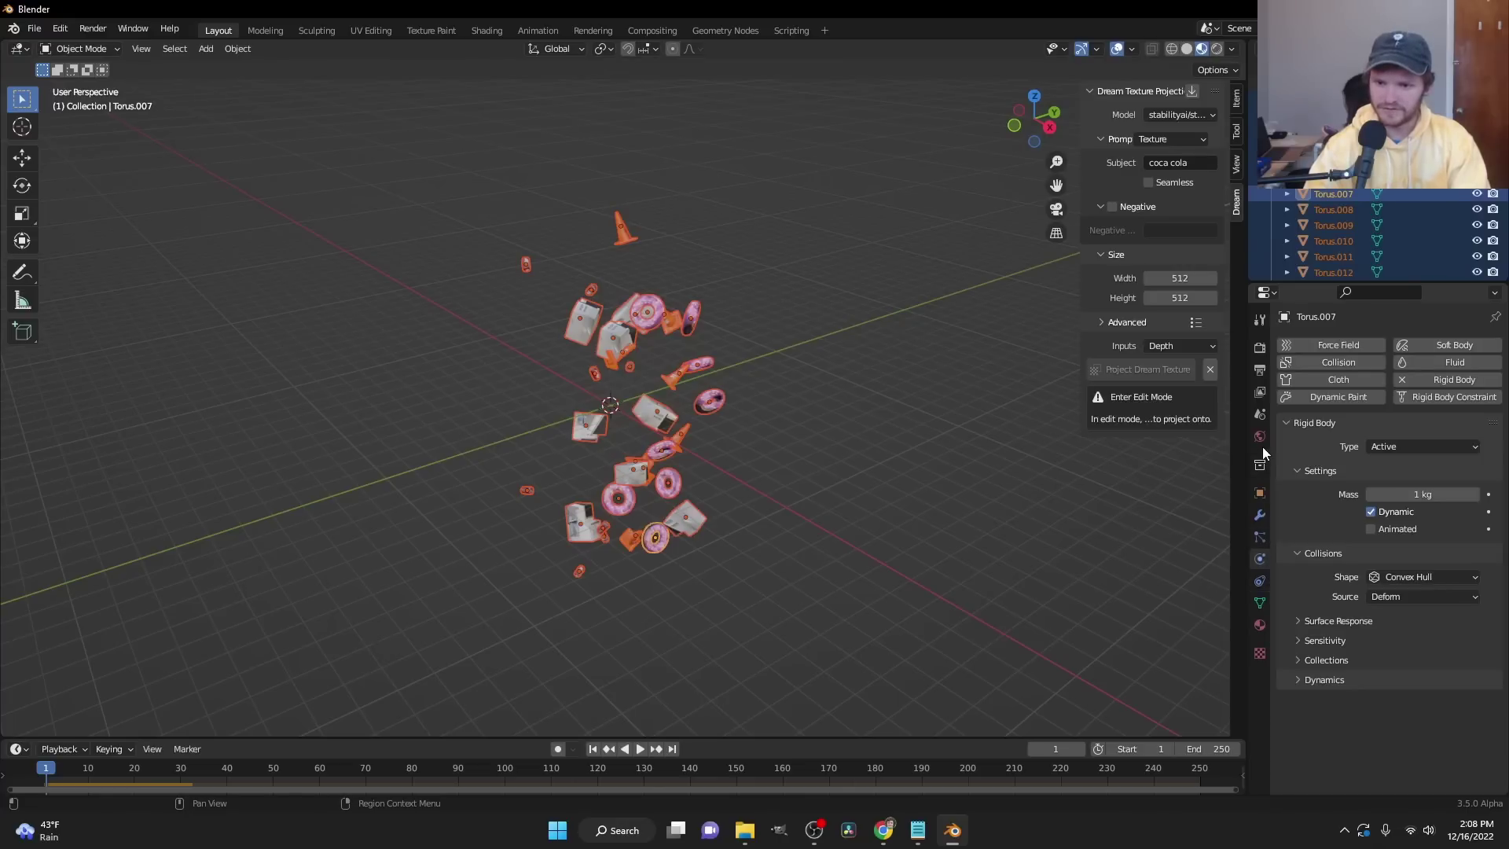
click(1261, 415)
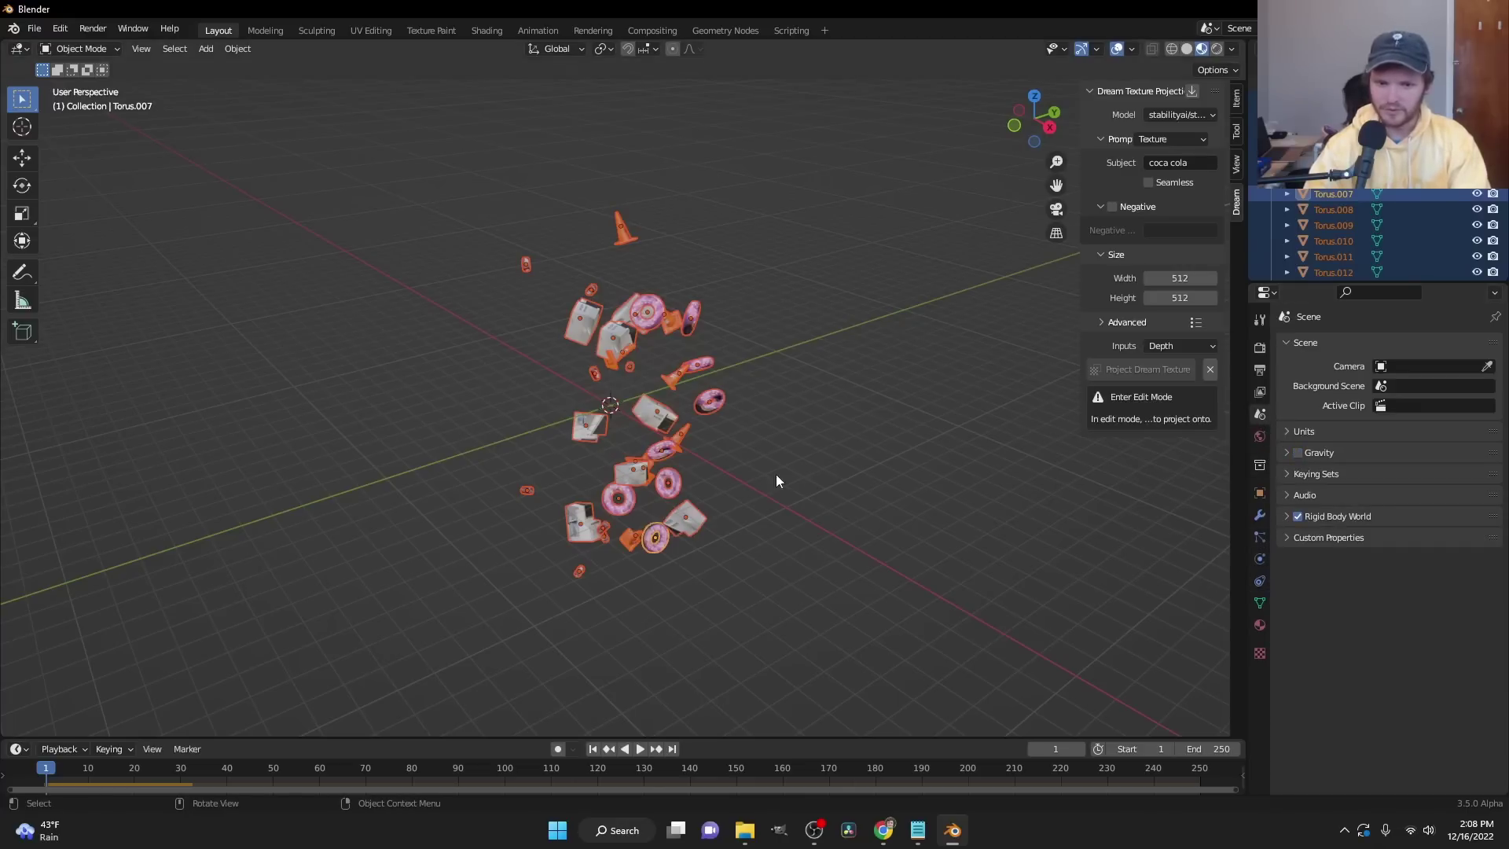
key(shift+a)
mouse_move(550, 682)
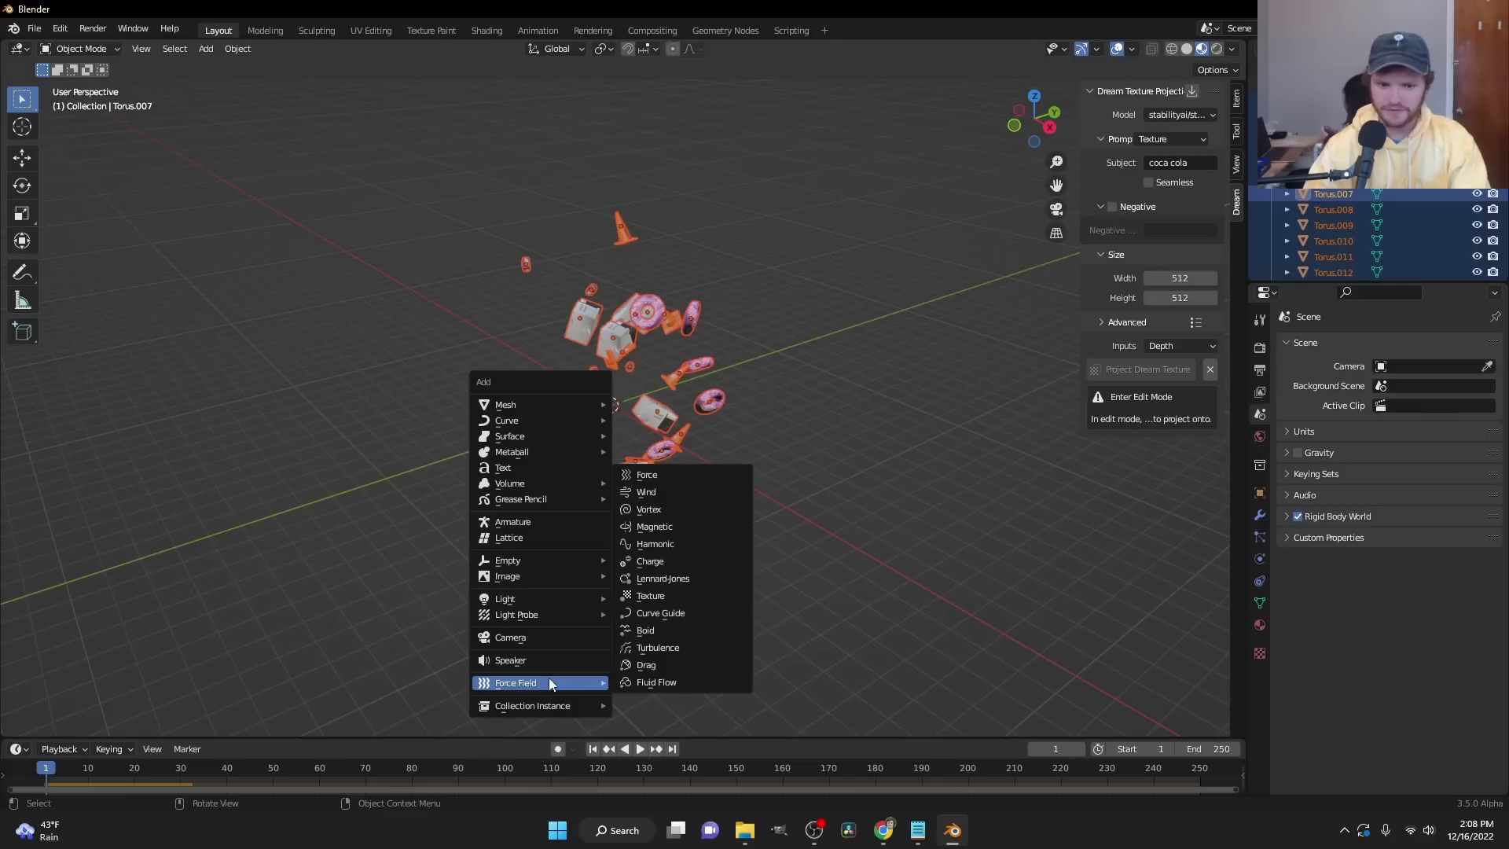
click(660, 474)
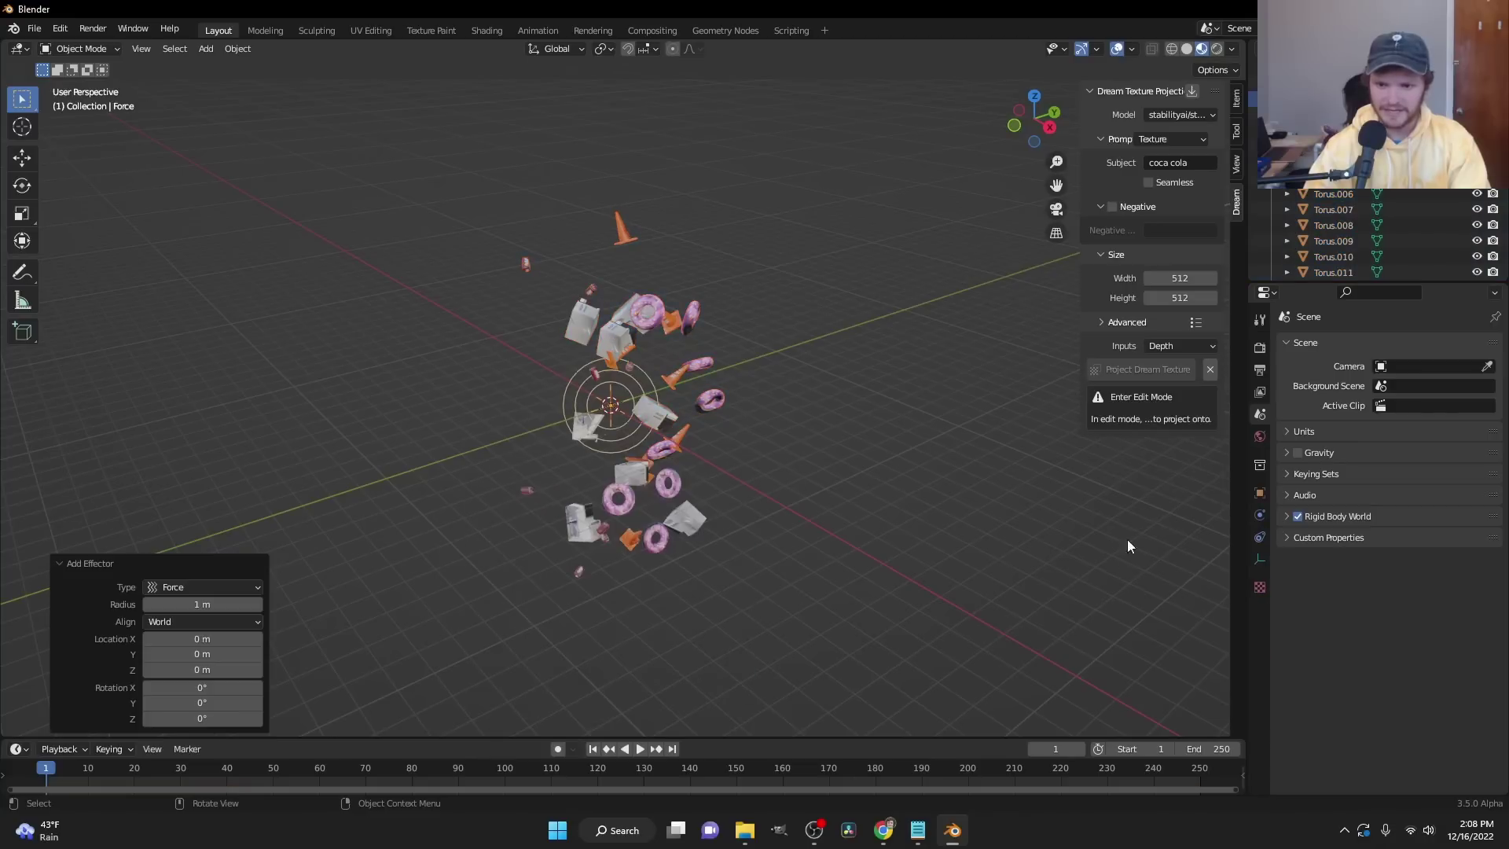
- Set the force field Strength to -100 and replay to watch the props clump
click(1259, 515)
key(space)
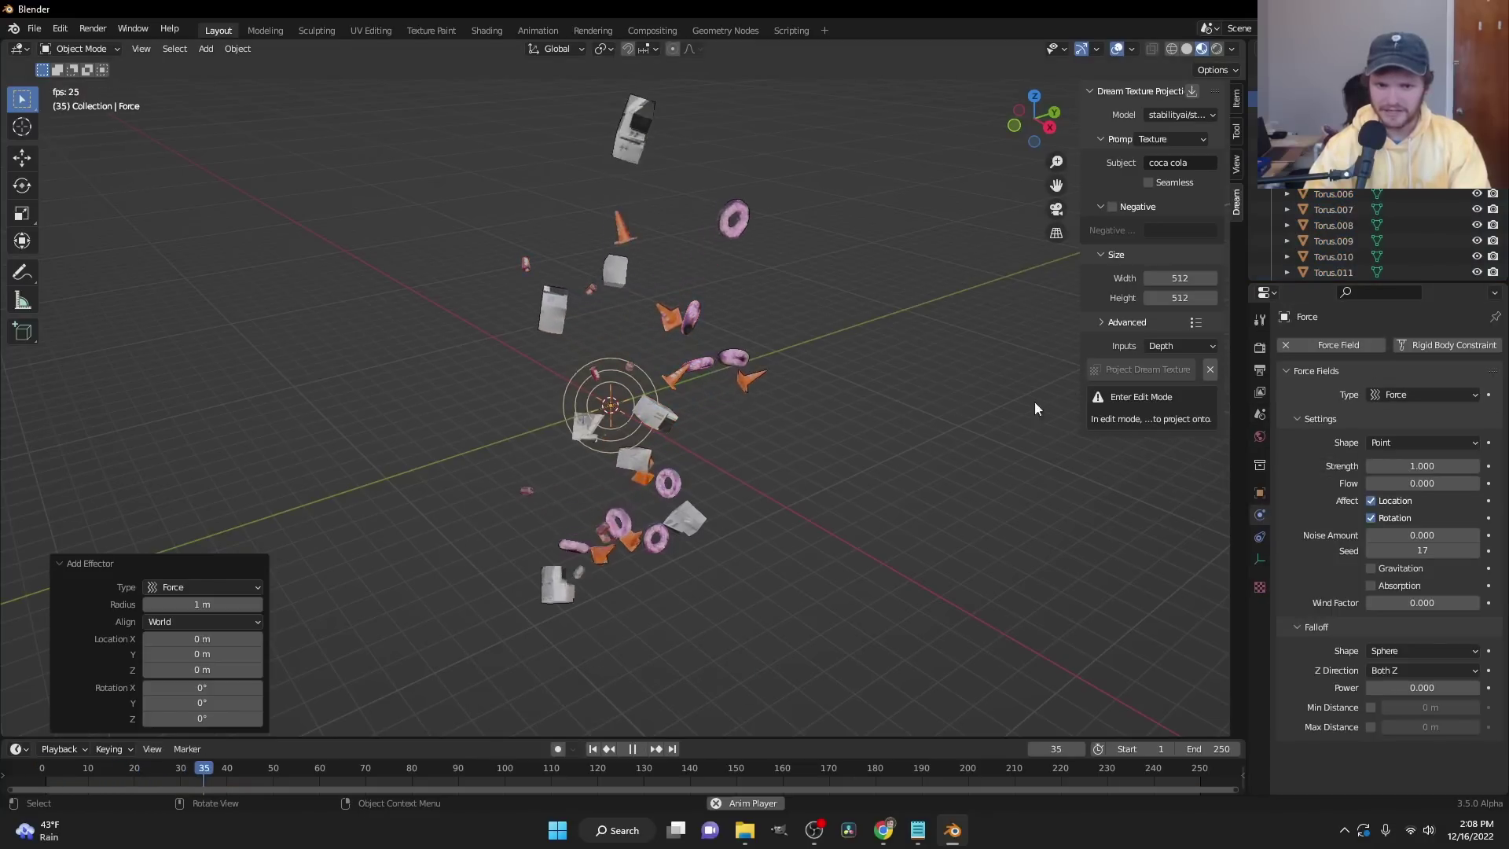
key(space)
click(1424, 465)
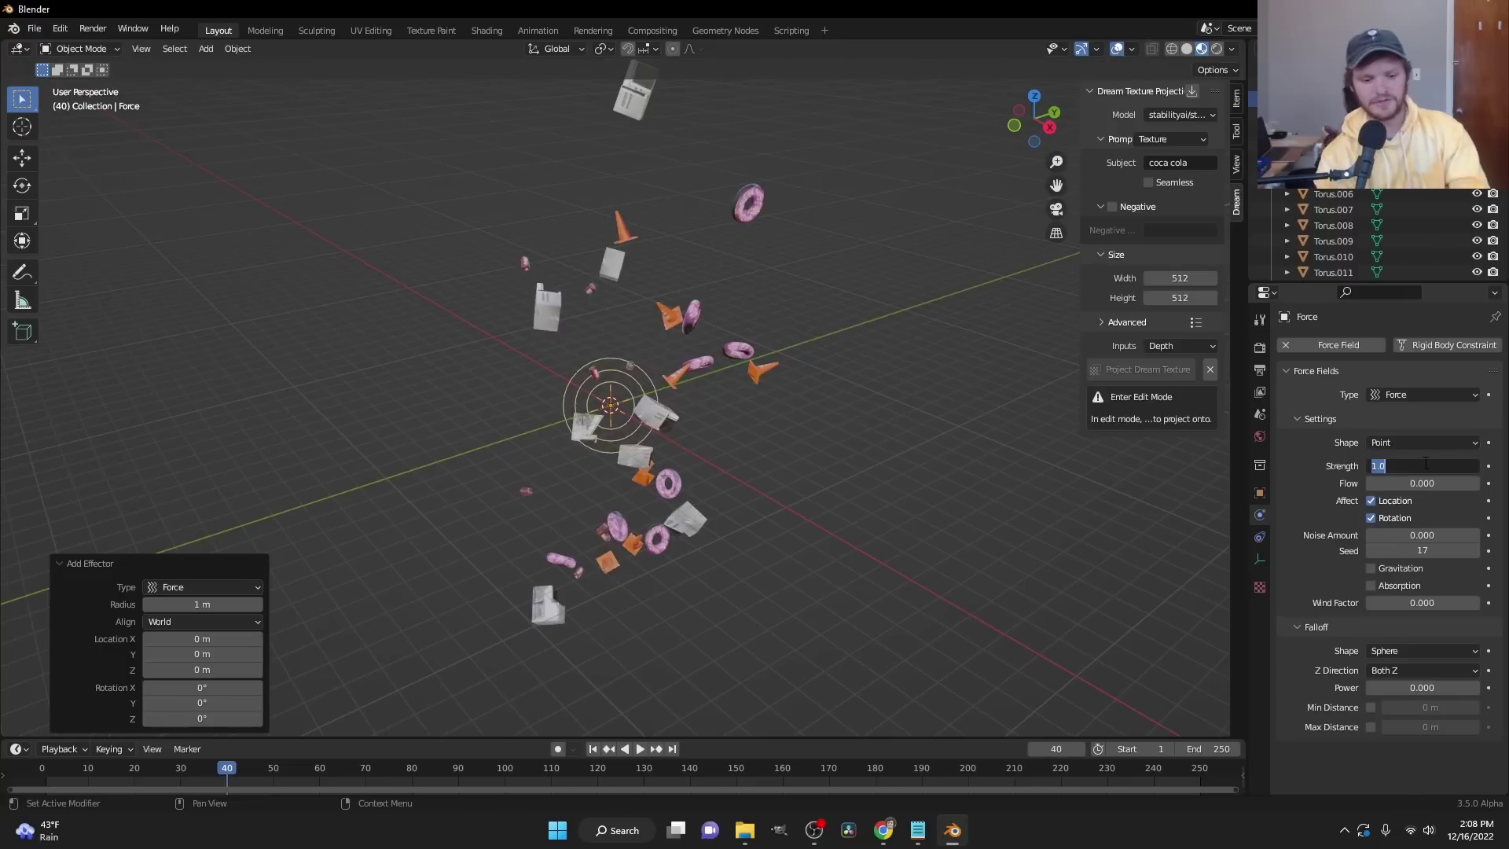
key(Return)
key(shift+Left)
key(space)
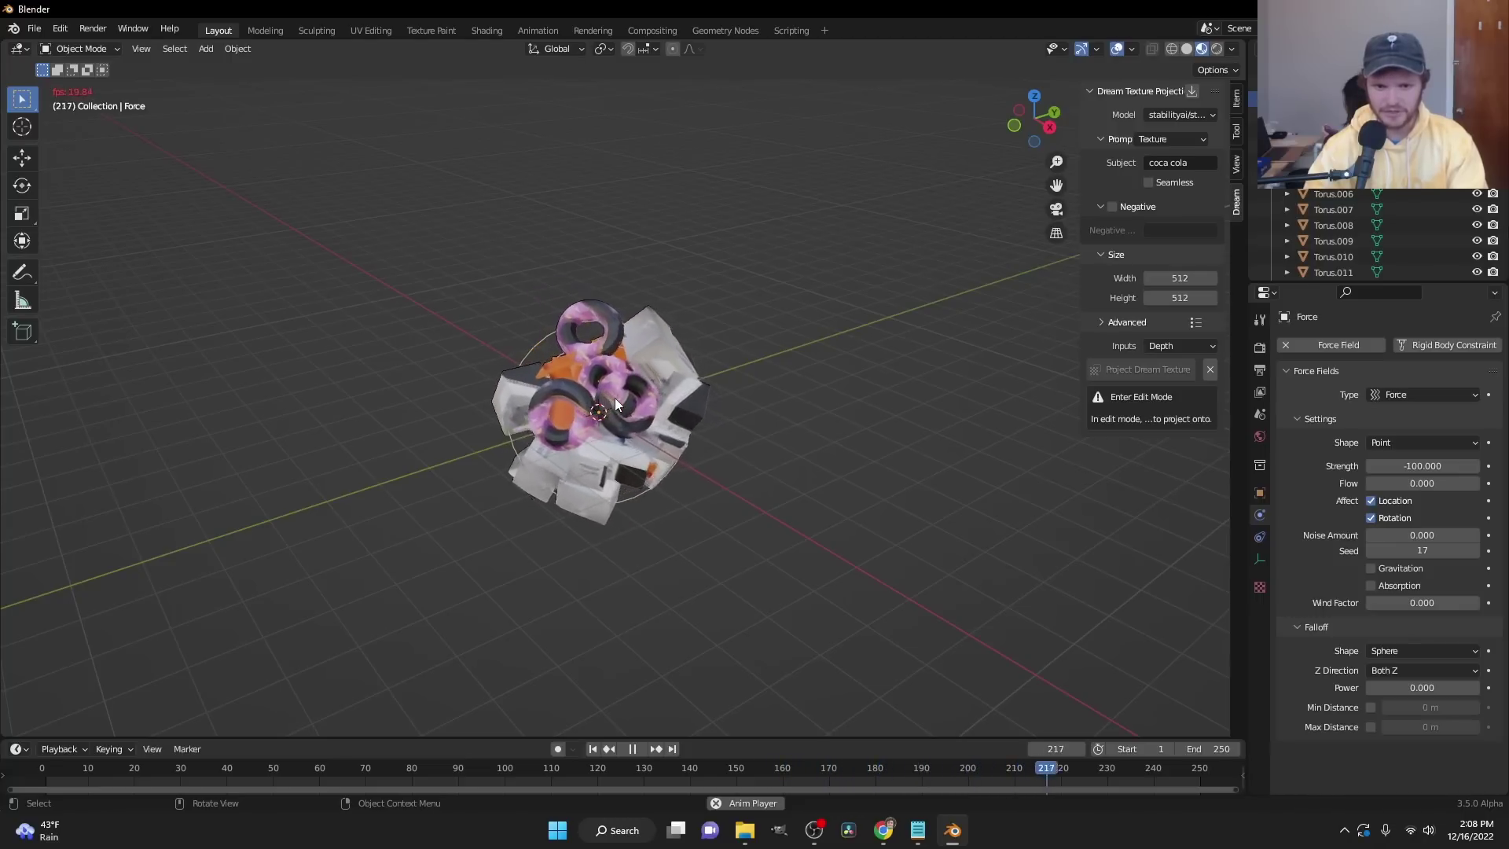
key(space)
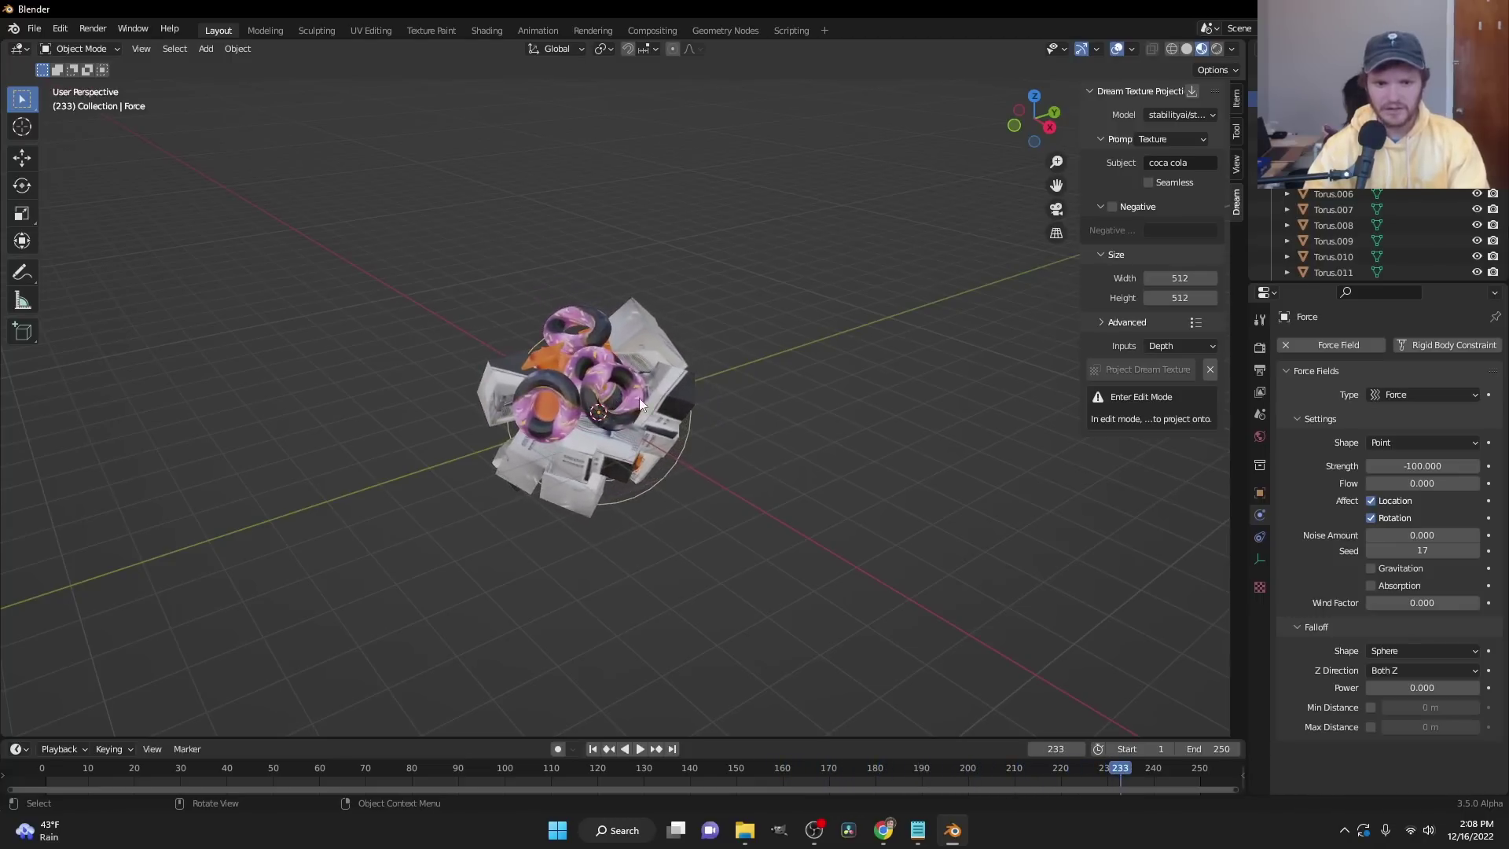
- Select all the clumped props and join them into one object
click(683, 450)
key(a)
key(F3)
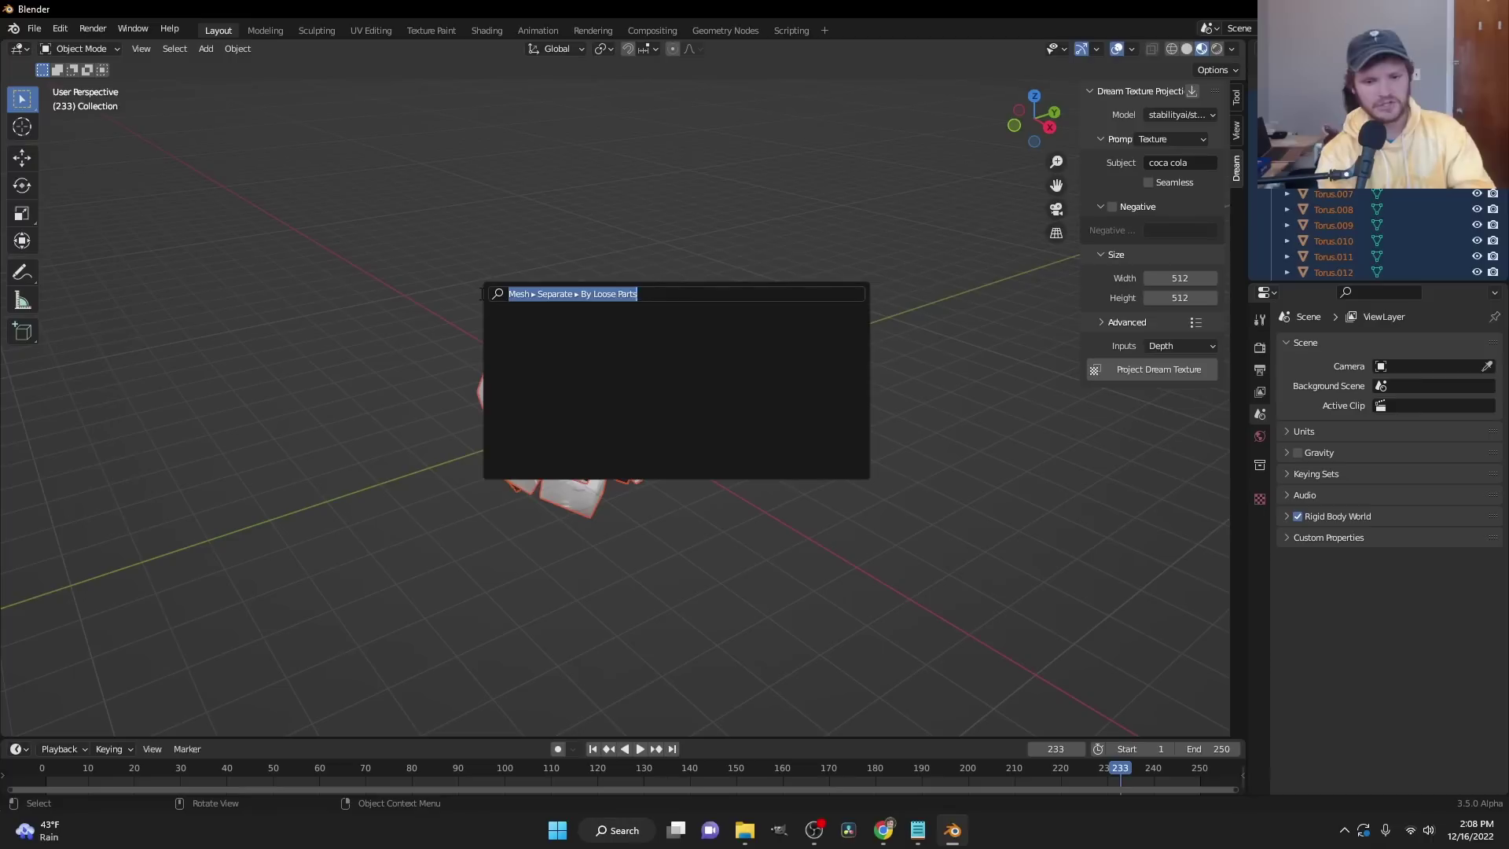
text(join)
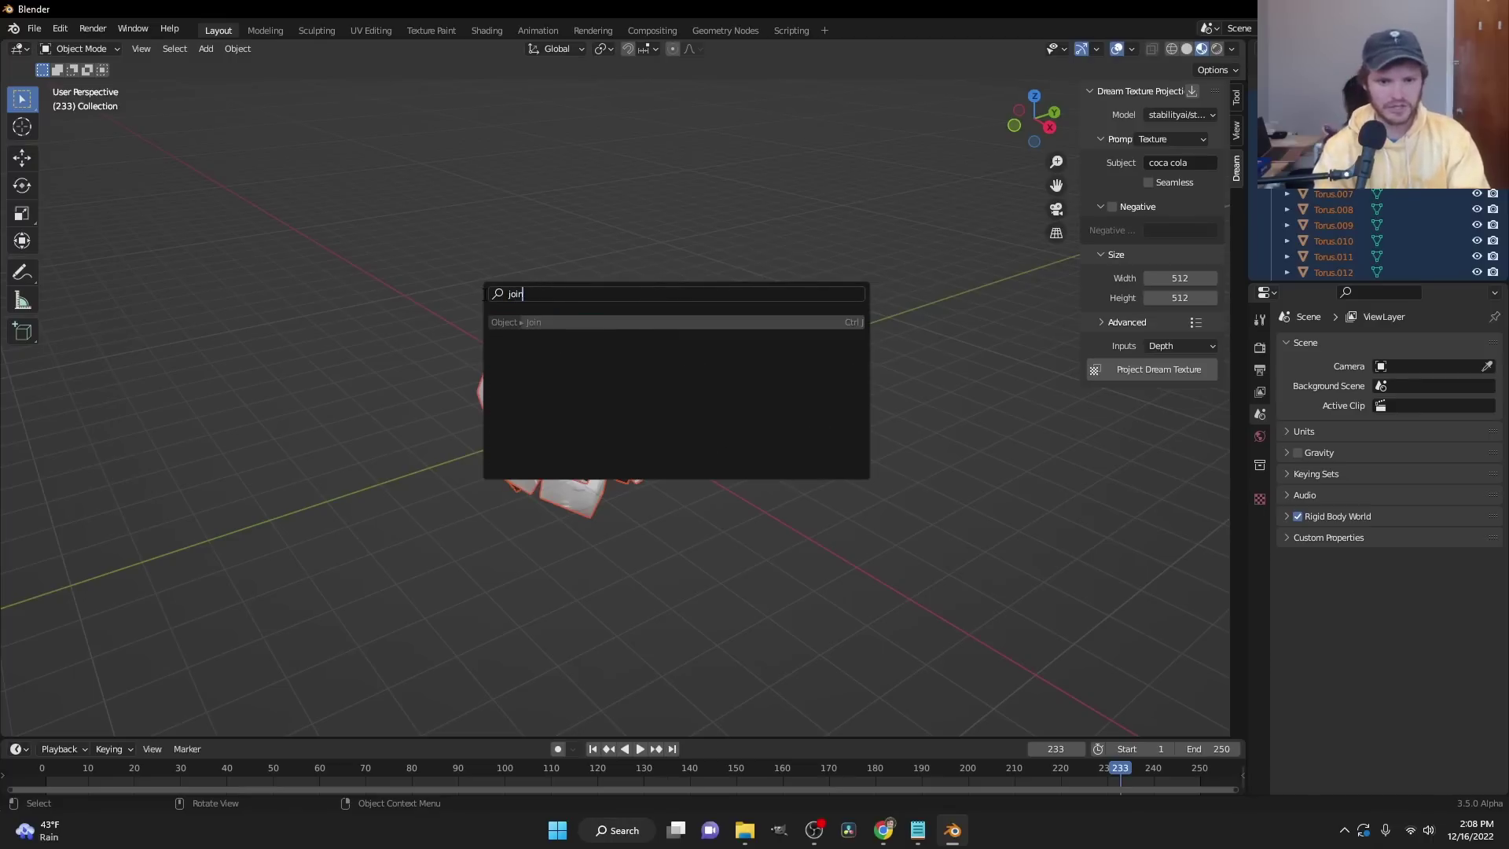
key(Return)
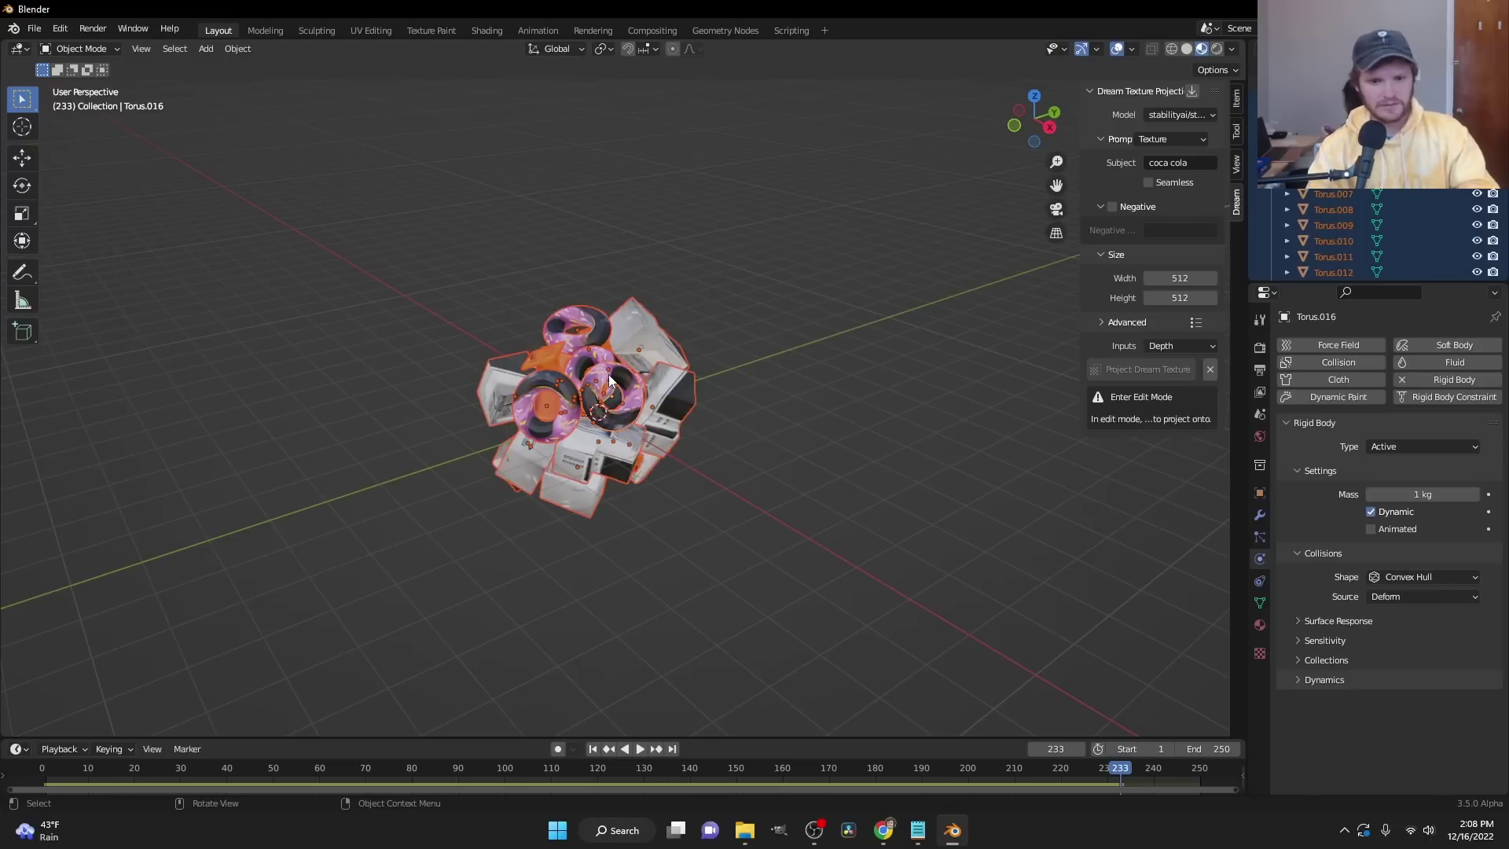
- Run the origin command on the merged ball and raise it 8.7731 m along Z
key(F3)
text(origin)
key(Return)
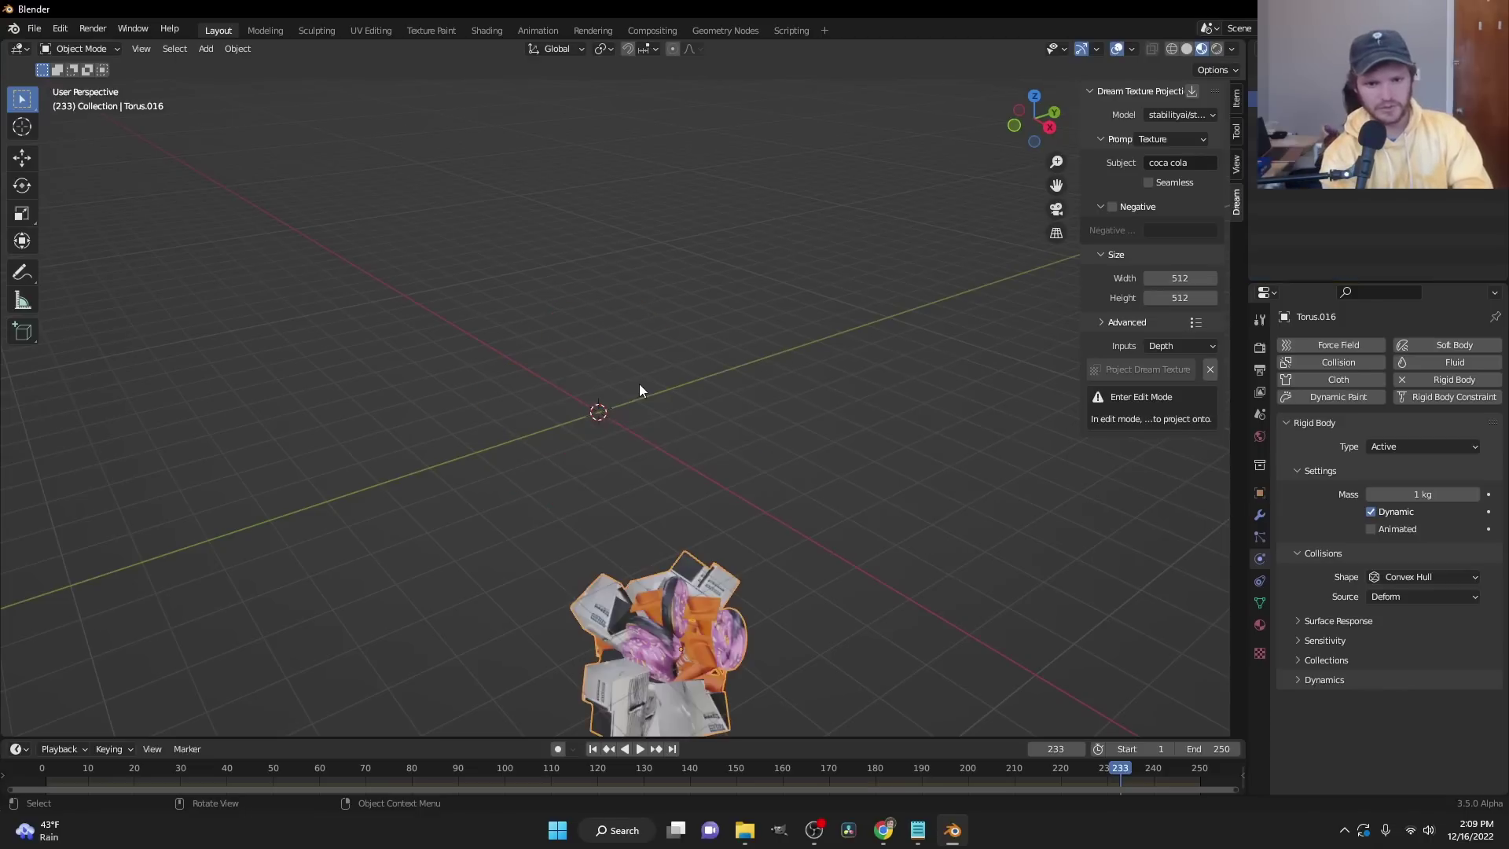
key(g)
key(z)
click(753, 215)
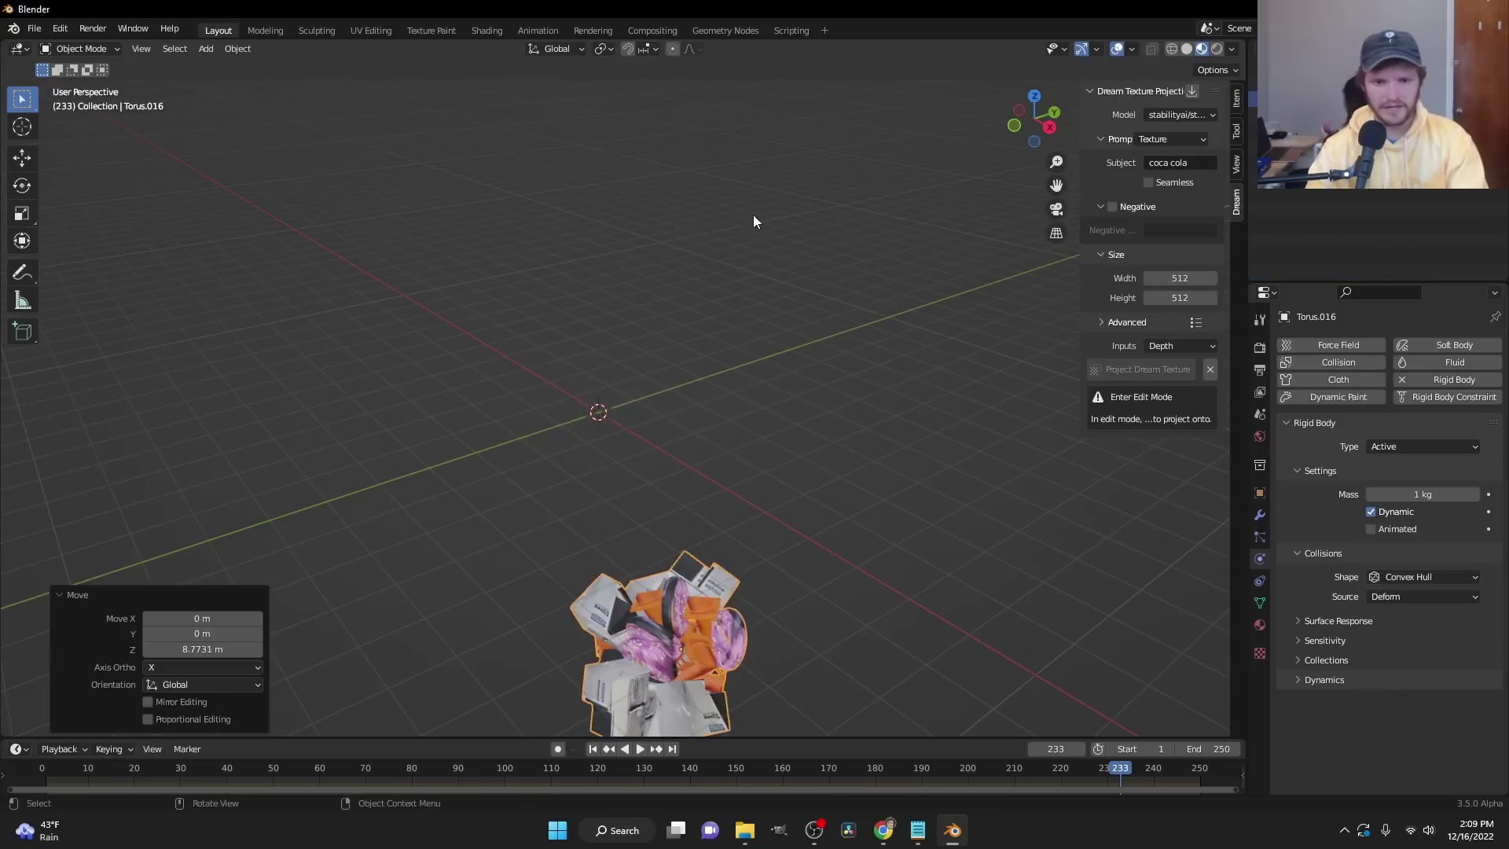
- Save the file as untitled.blend on the Desktop, then readjust the ball's height along Z
key(ctrl+s)
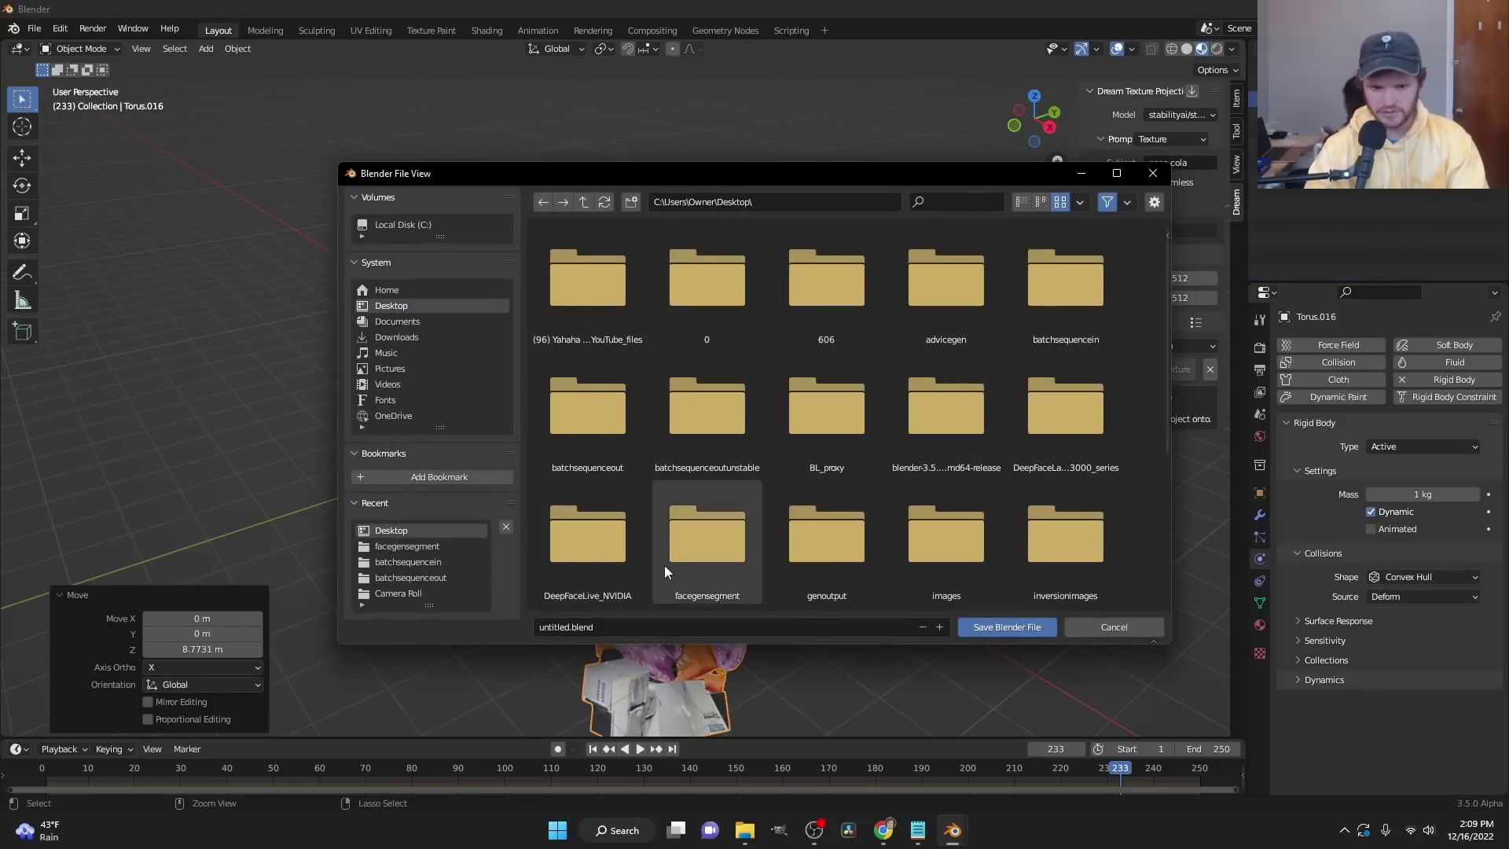
click(1003, 626)
key(g)
key(z)
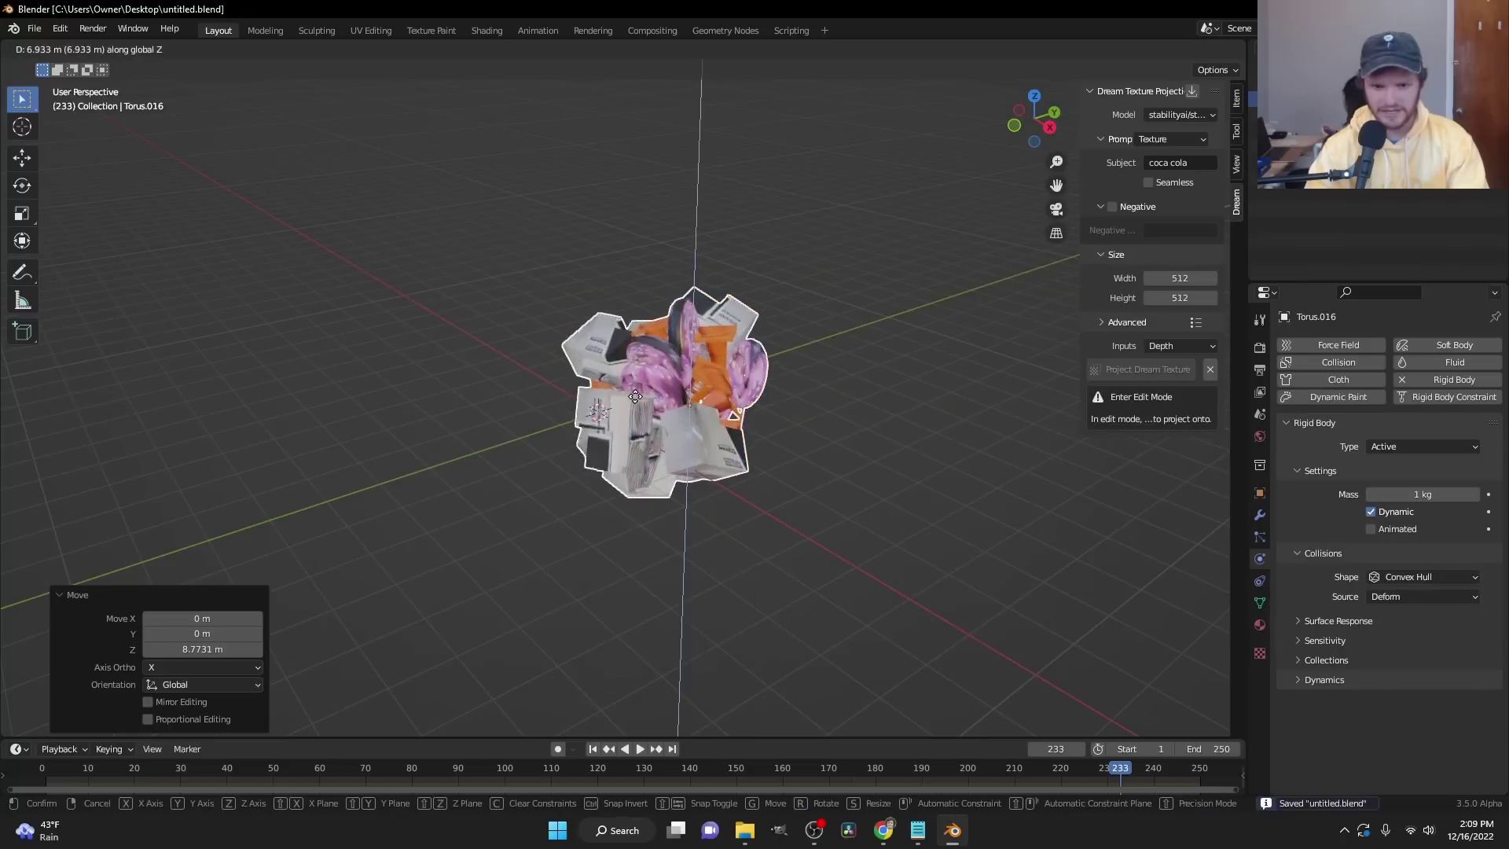
click(724, 440)
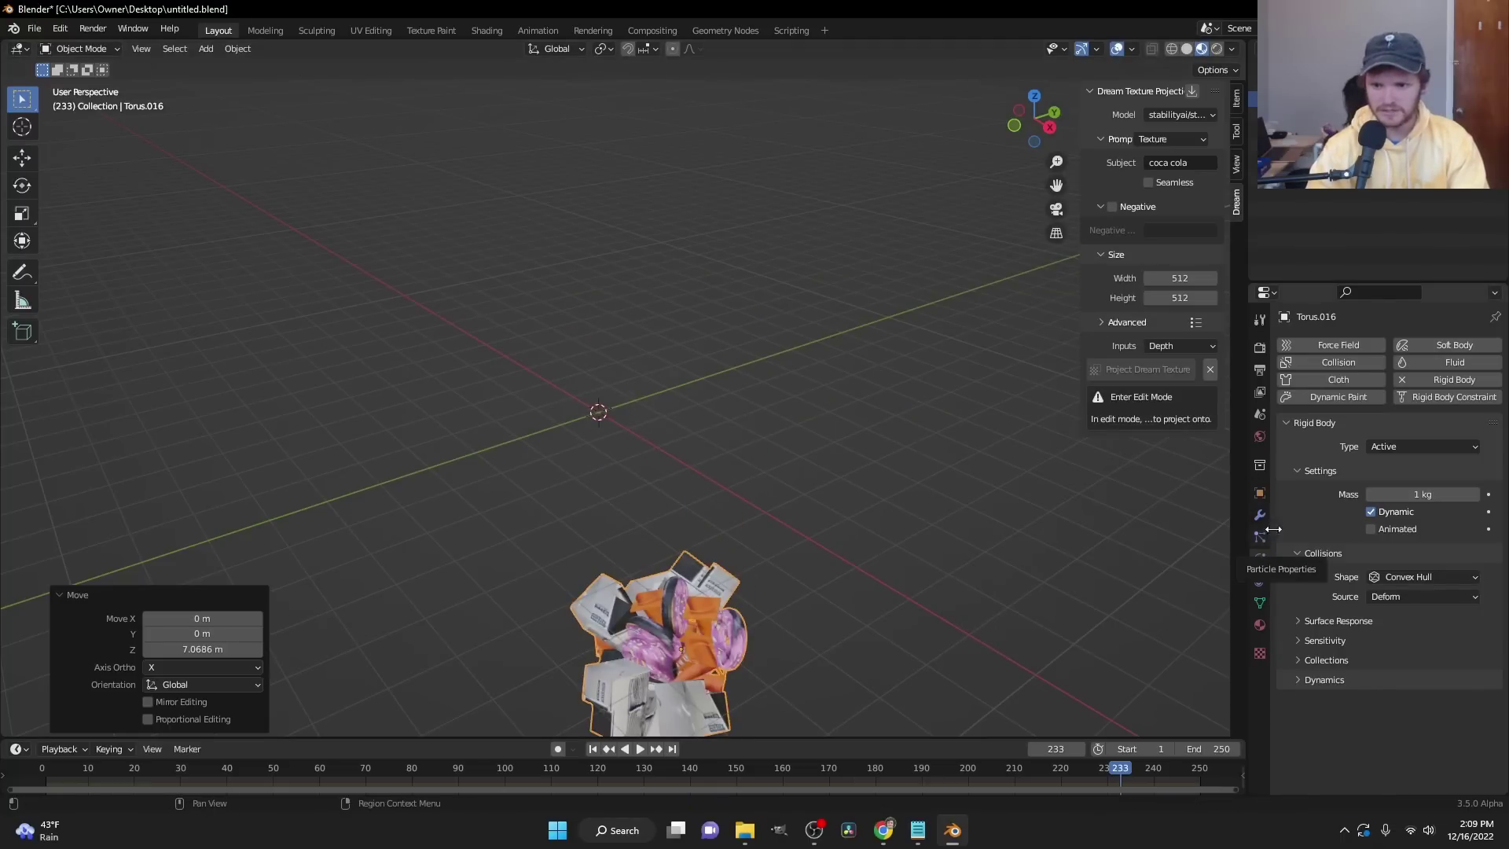
- Remove the ball's rigid body physics and set its origin to geometry
click(1429, 382)
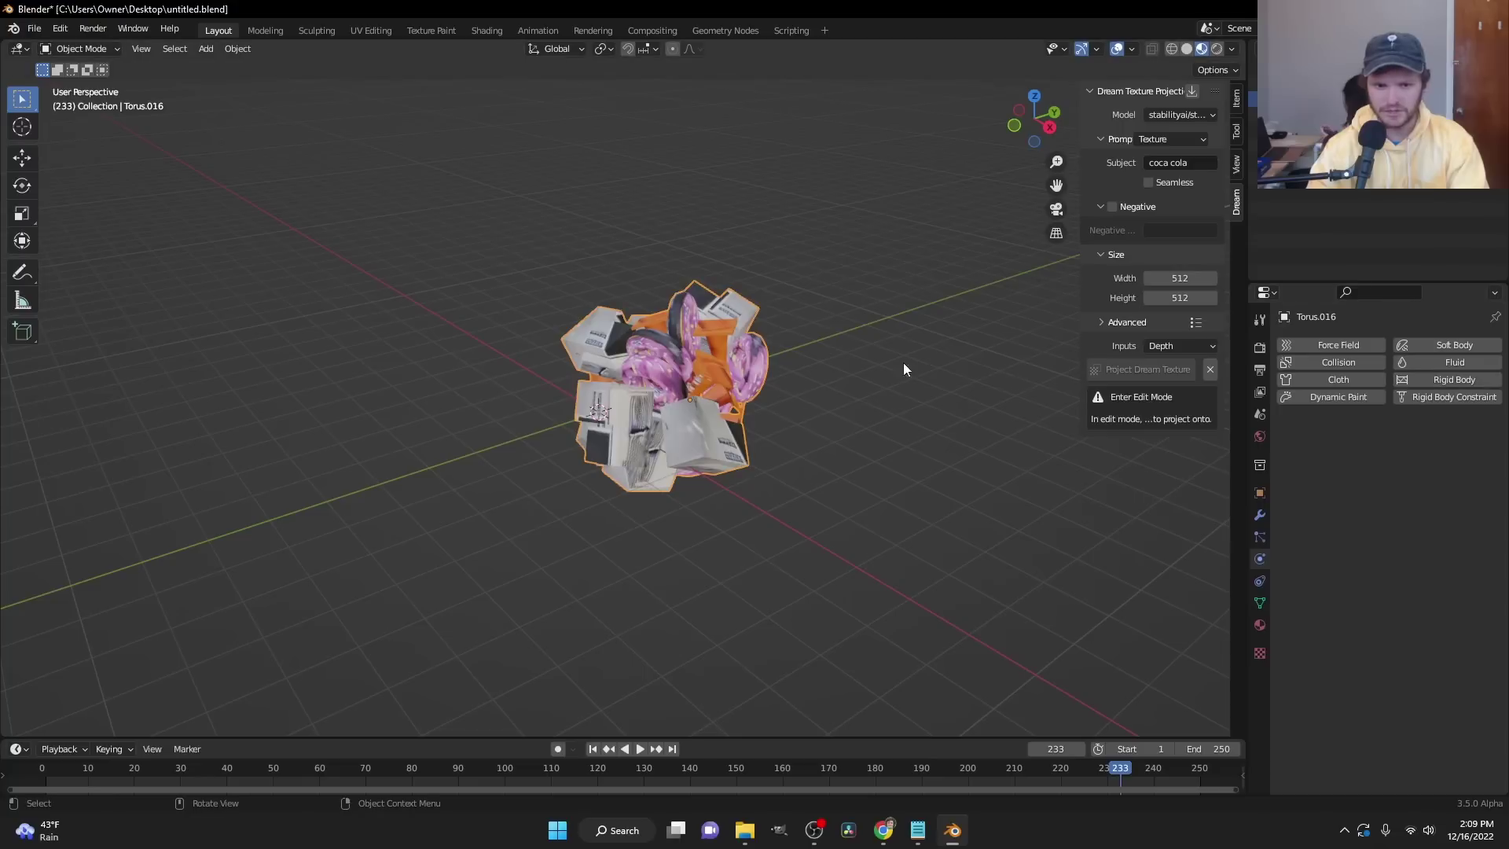
click(249, 49)
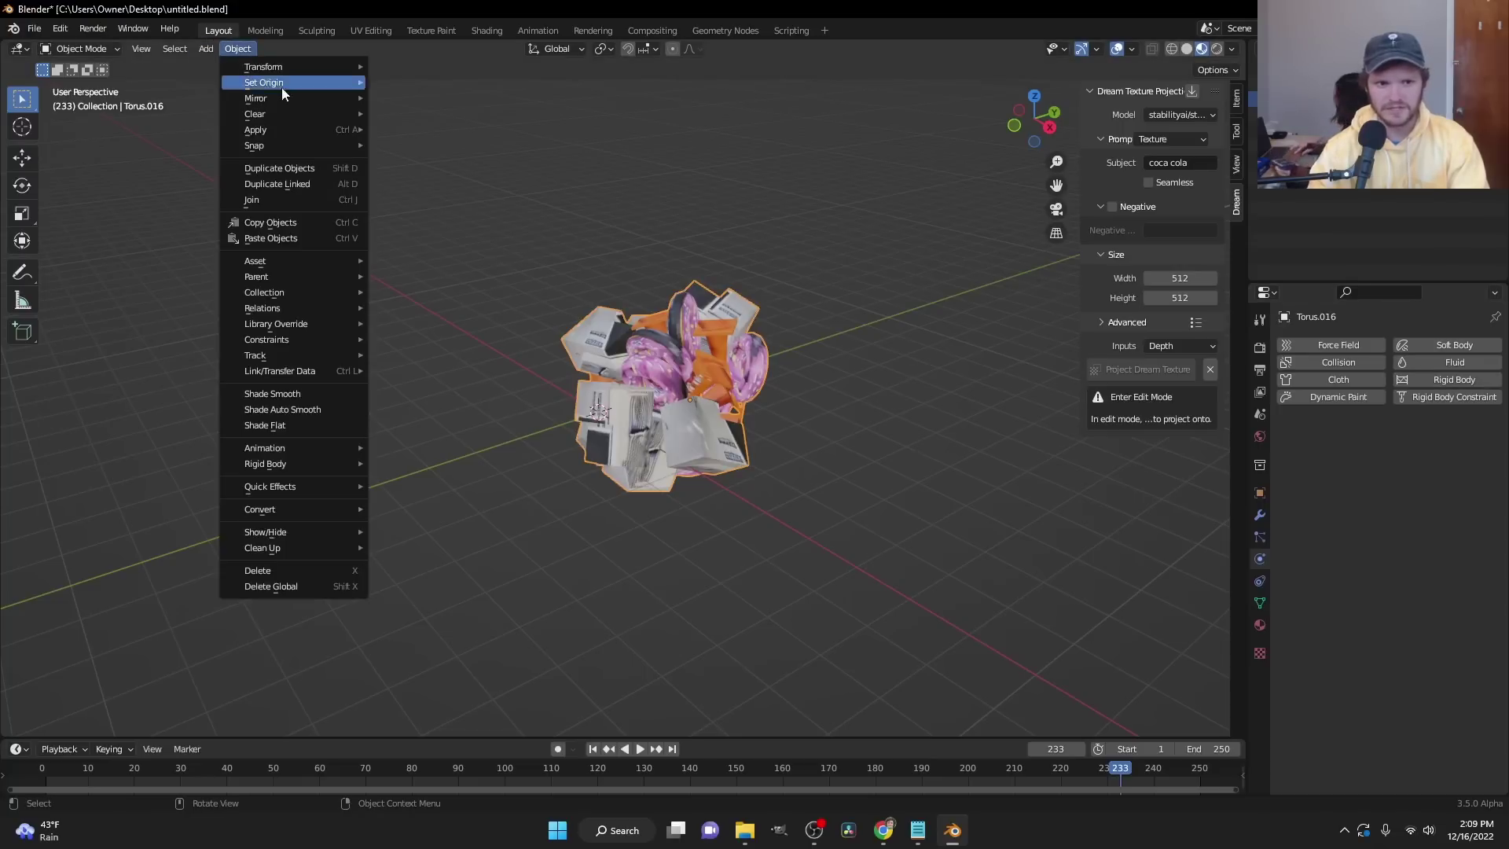
mouse_move(285, 85)
click(460, 98)
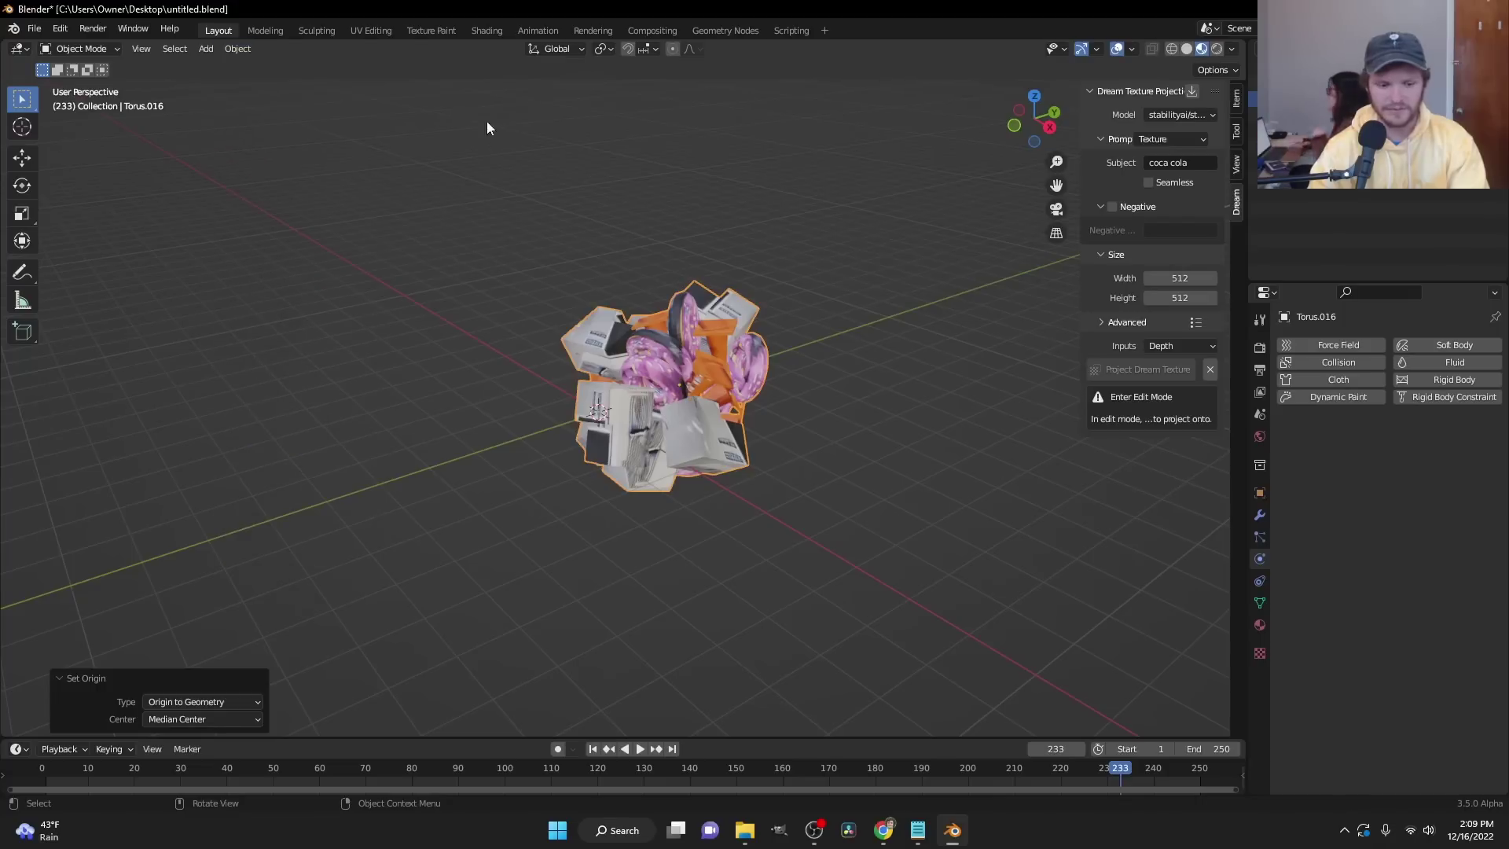
- Reset the ball's location to 0 m and rotation to 0° on all axes
click(1236, 99)
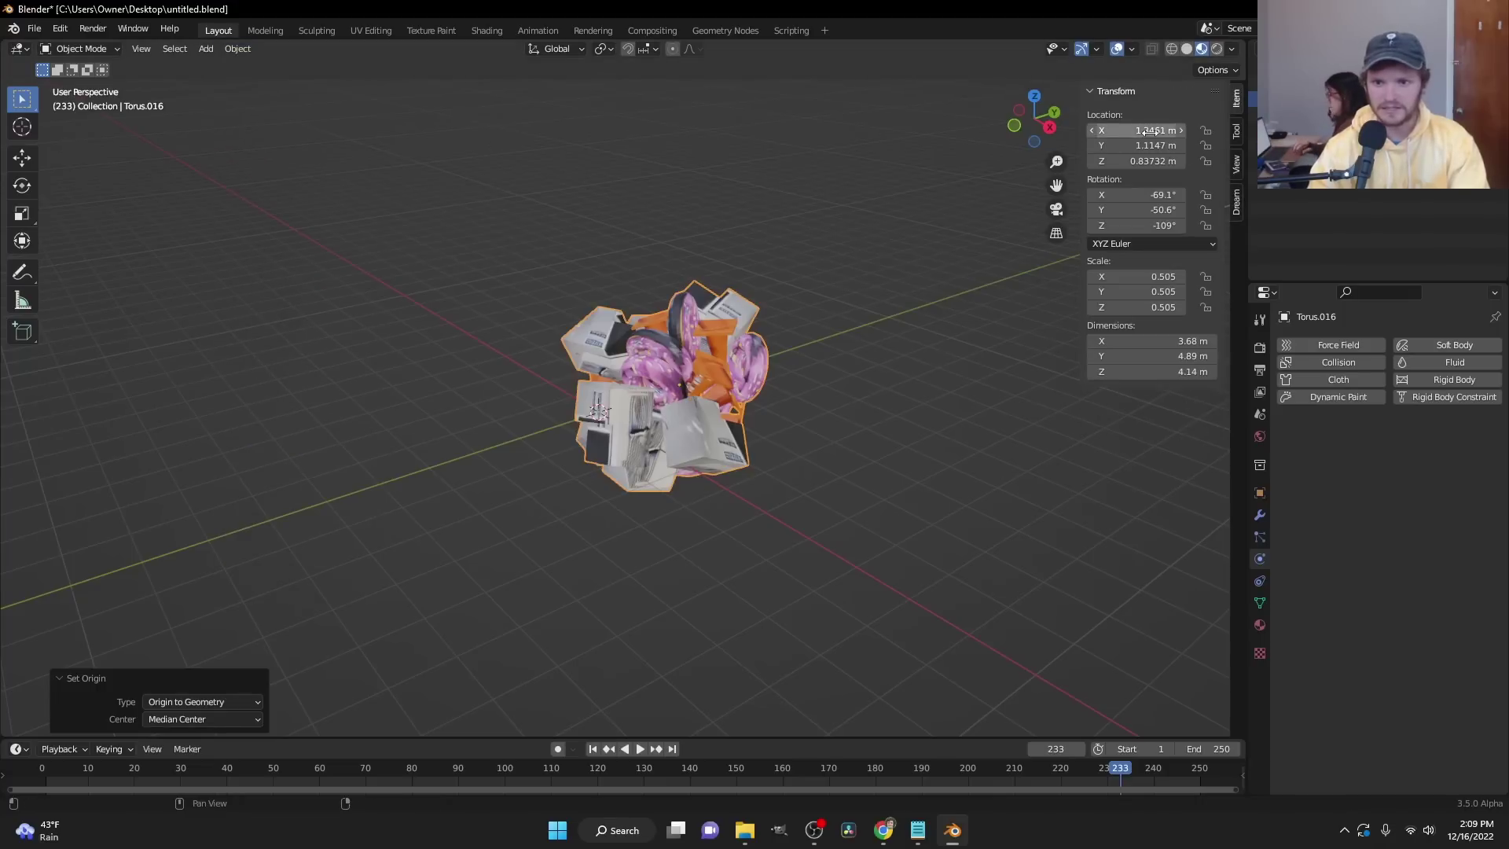
drag(1135, 131, 1136, 225)
text(0)
key(Return)
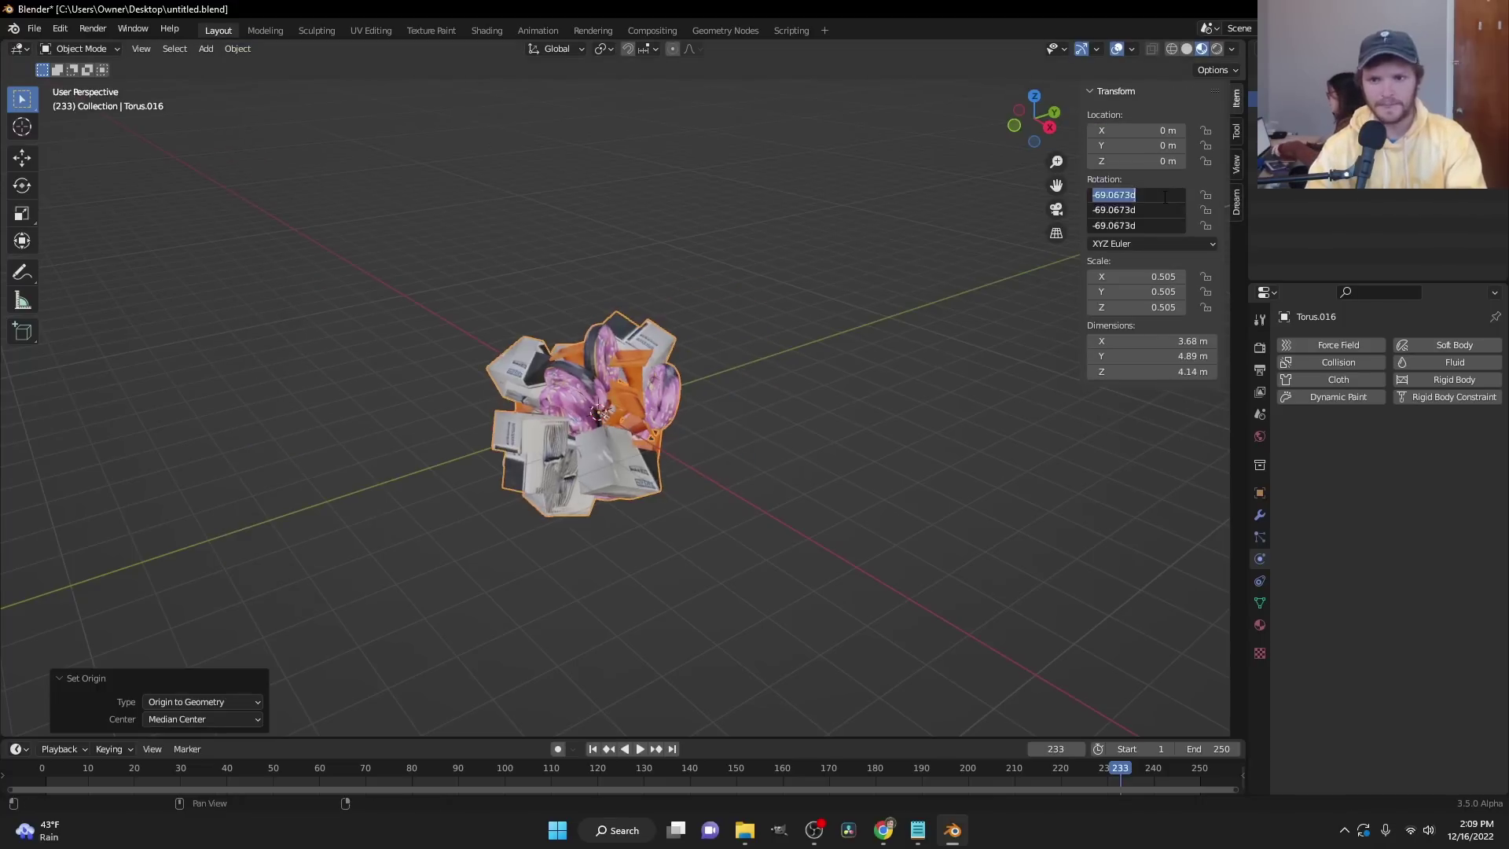
text(0)
key(Return)
- From the front view, try a trial rotation of the ball, then undo it
click(1018, 128)
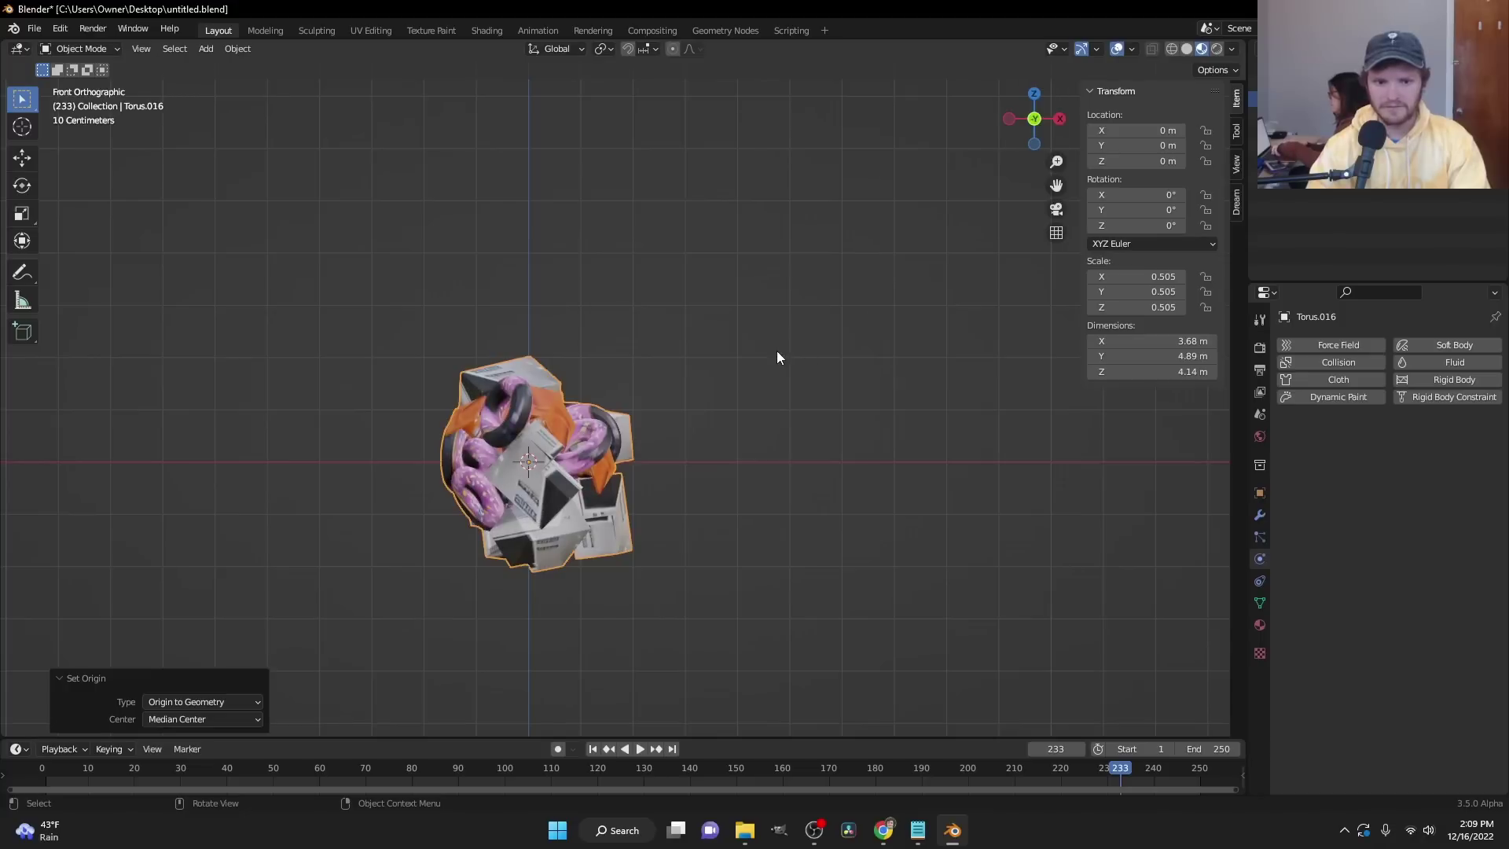
key(r)
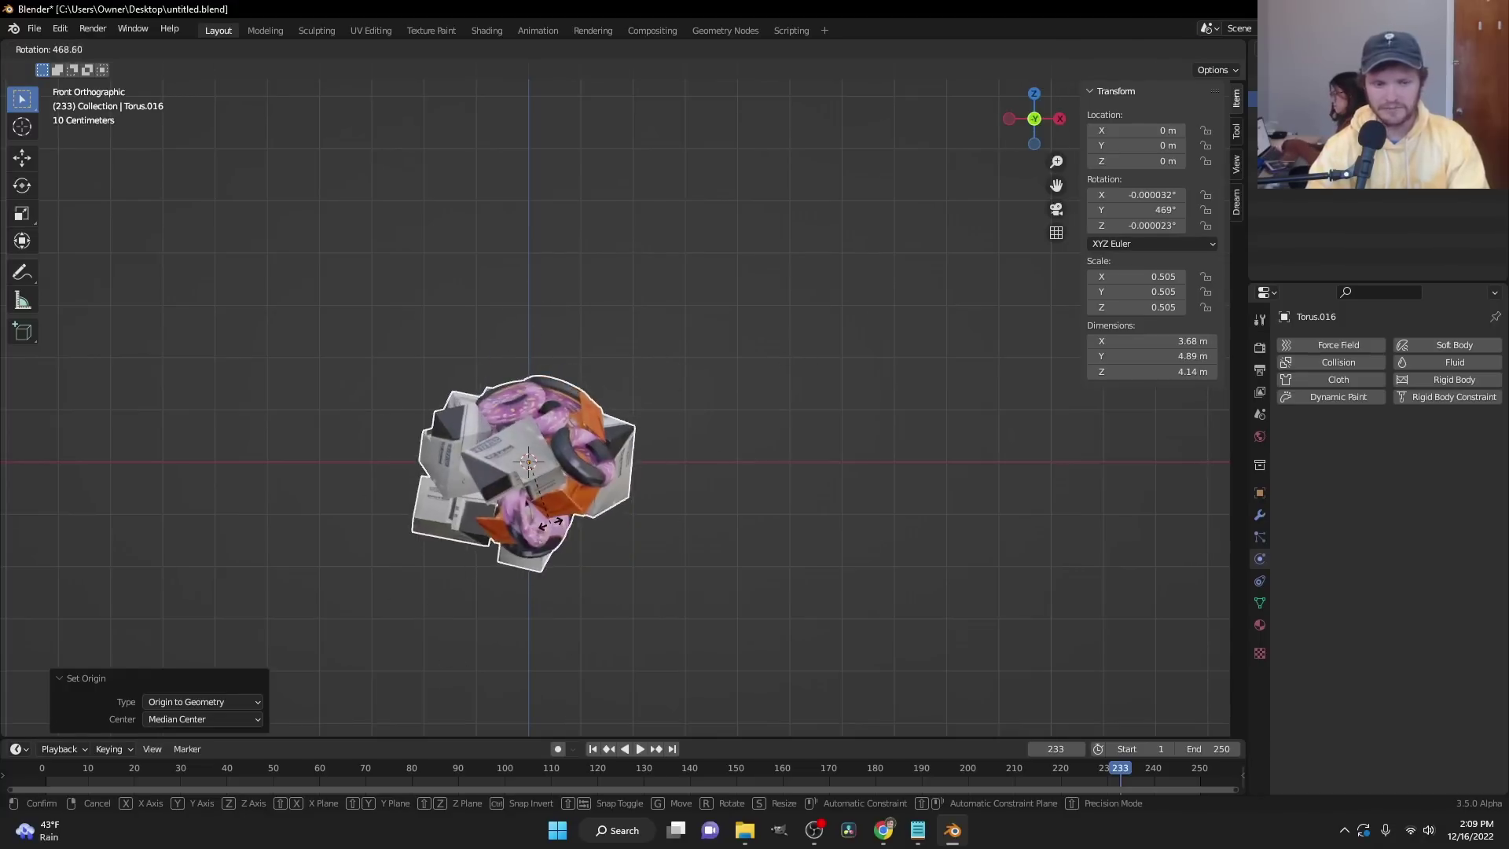
click(552, 534)
key(ctrl+z)
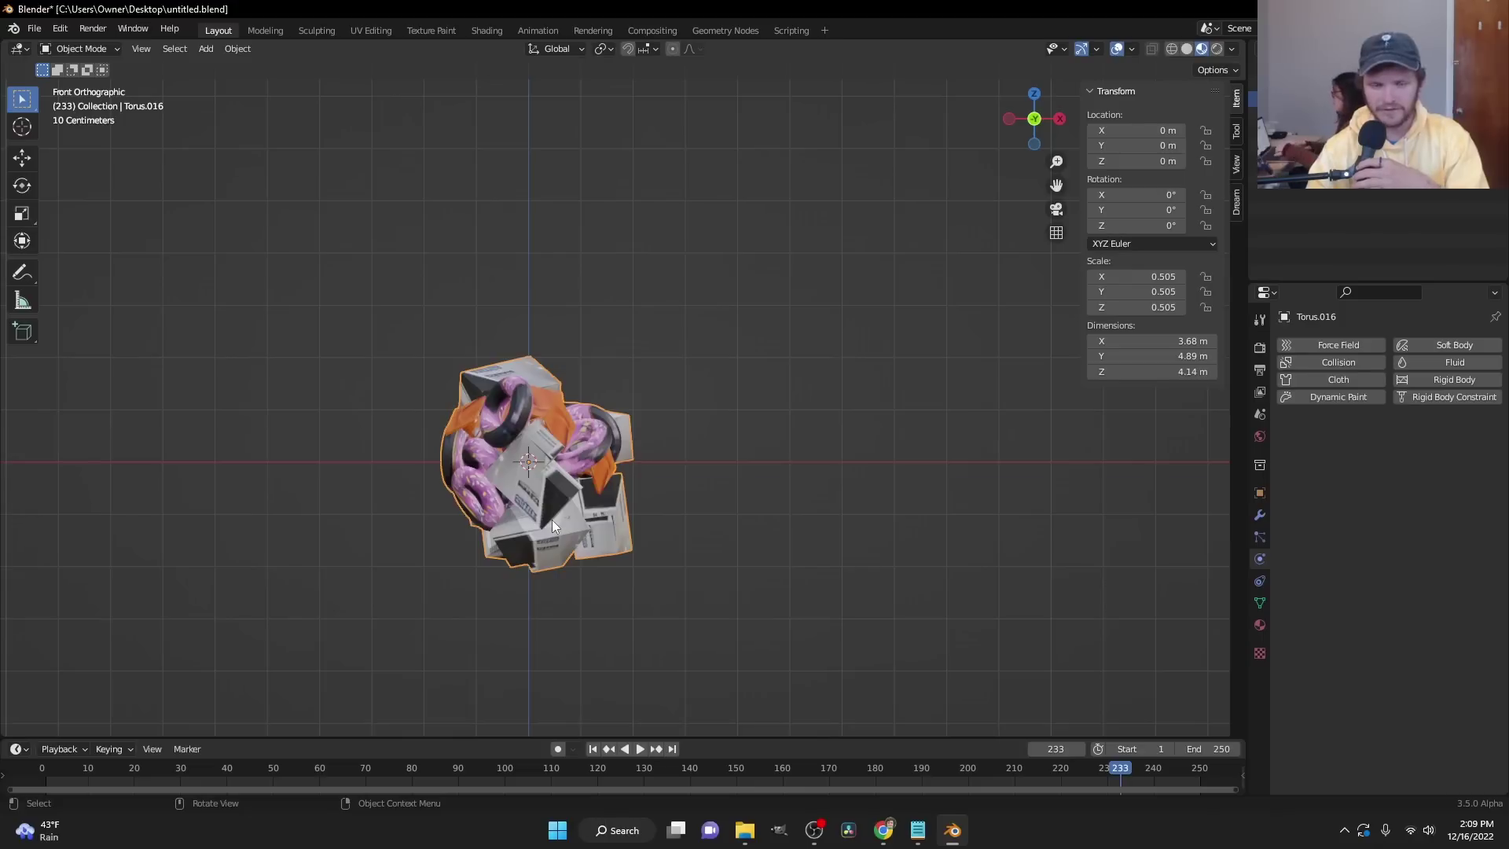
- Create a new geometry node tree with Transform Geometry between Group Input and Output
click(738, 30)
click(598, 447)
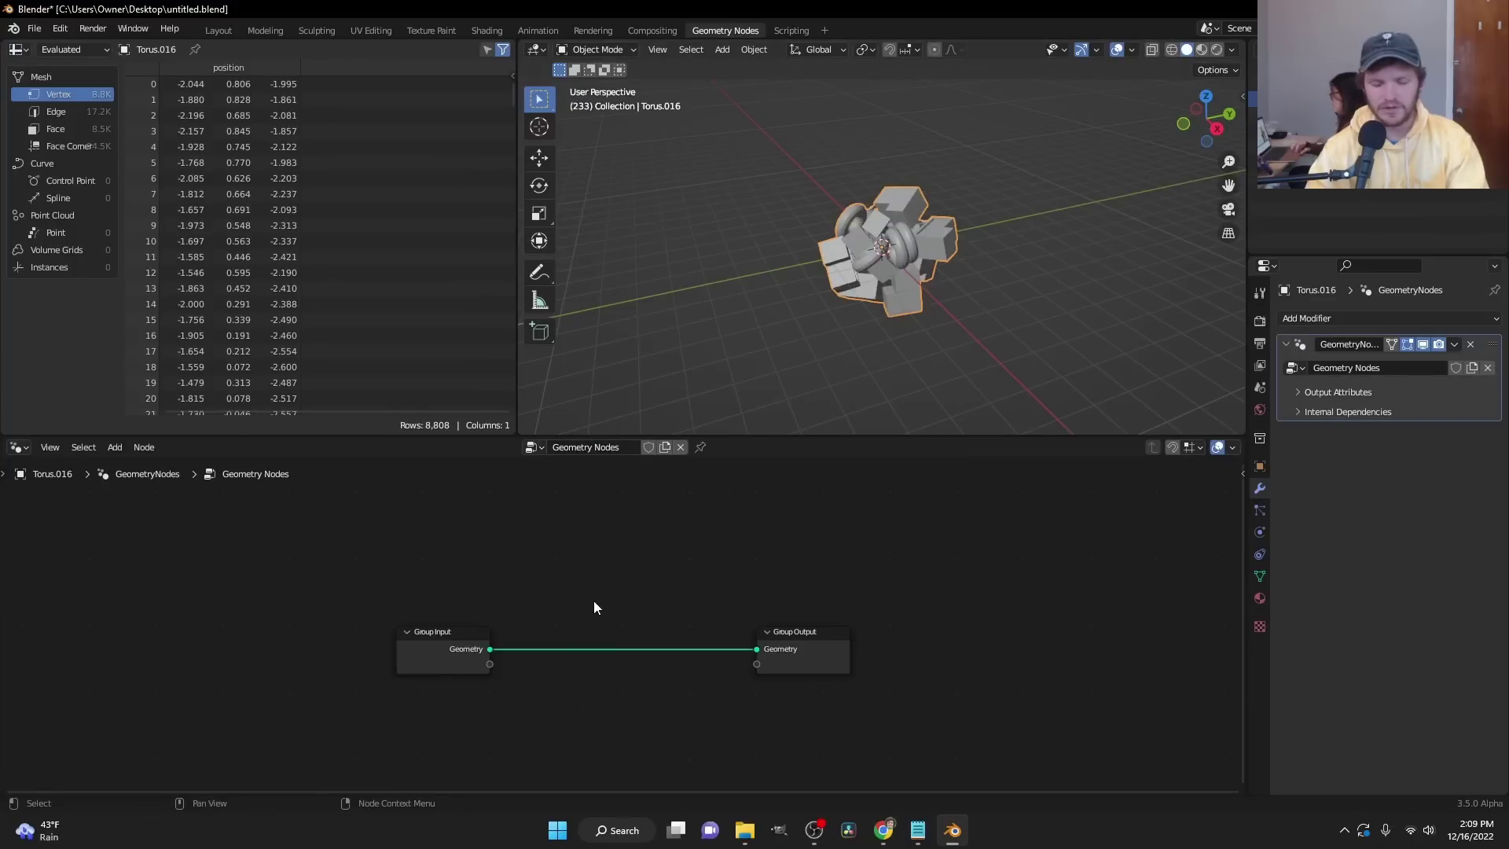
key(shift+a)
text(transform)
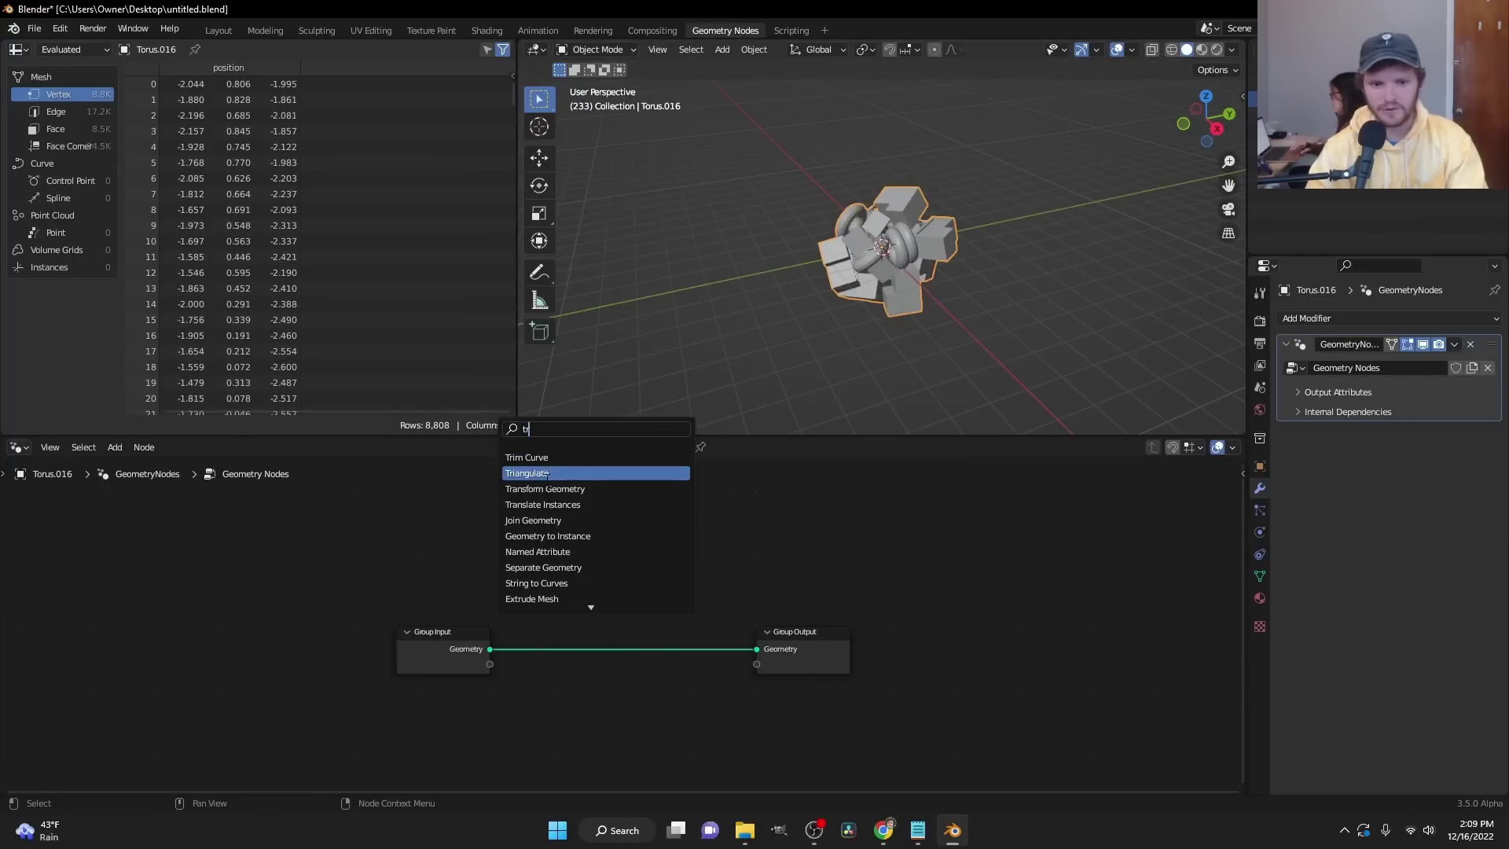
key(Return)
click(703, 647)
drag(546, 654, 370, 574)
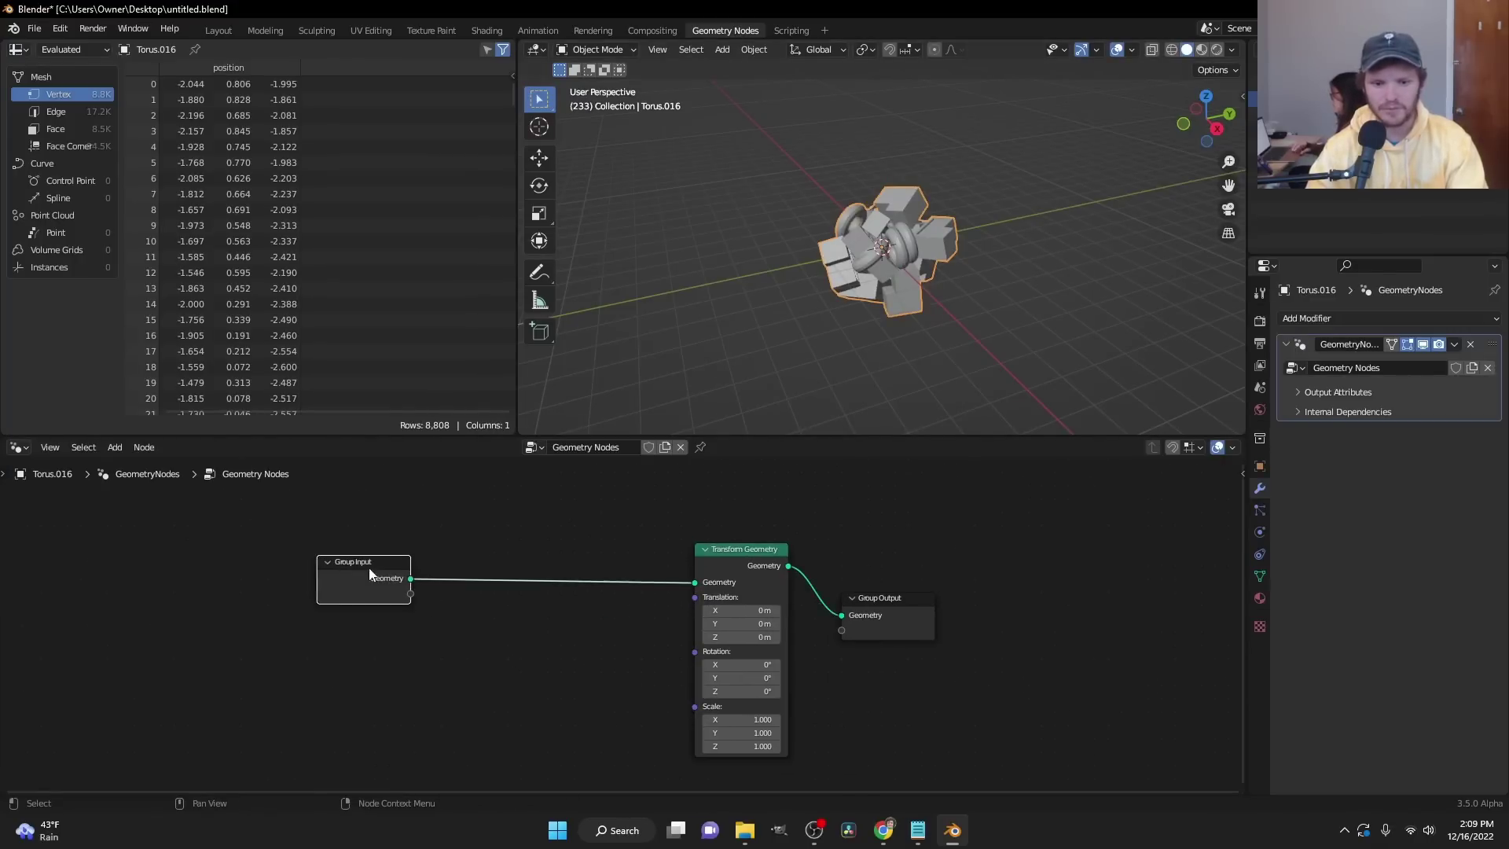
- Drive Rotation with a Combine XYZ whose X is Scene Time seconds, and preview
drag(635, 665, 629, 664)
text(combine)
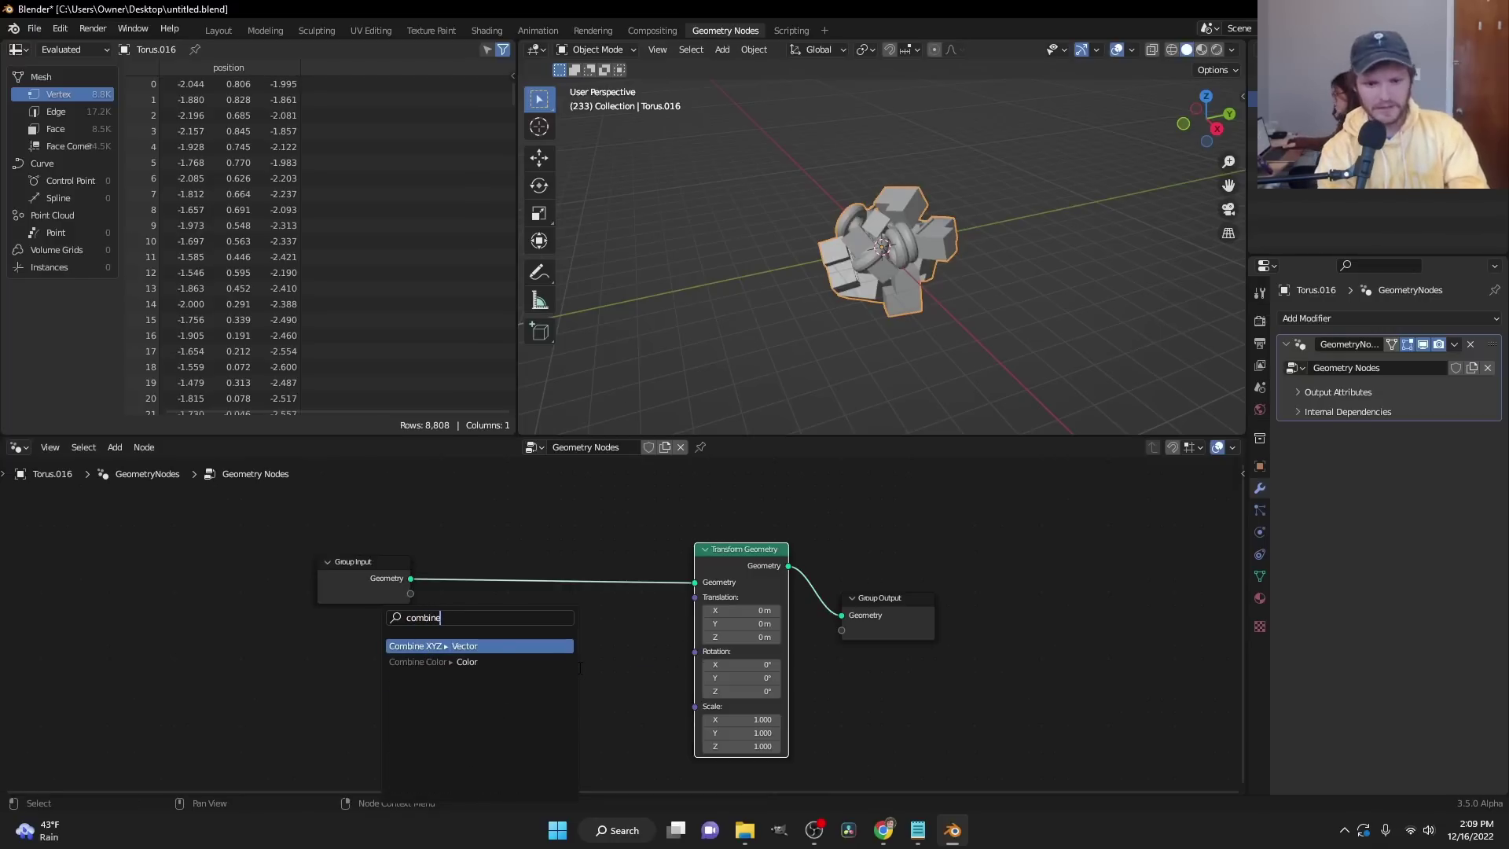
key(Return)
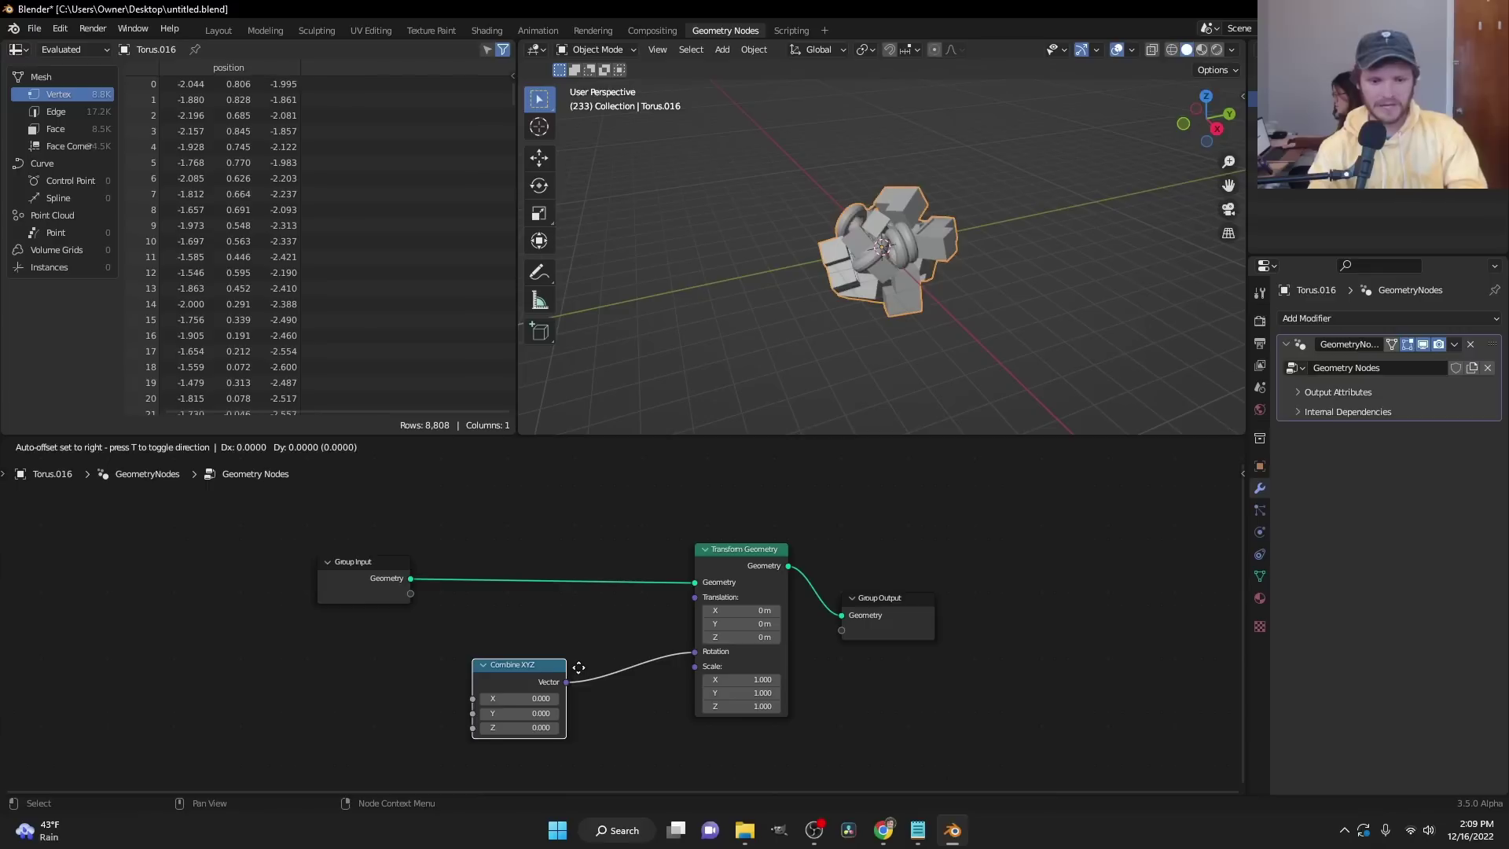
click(588, 668)
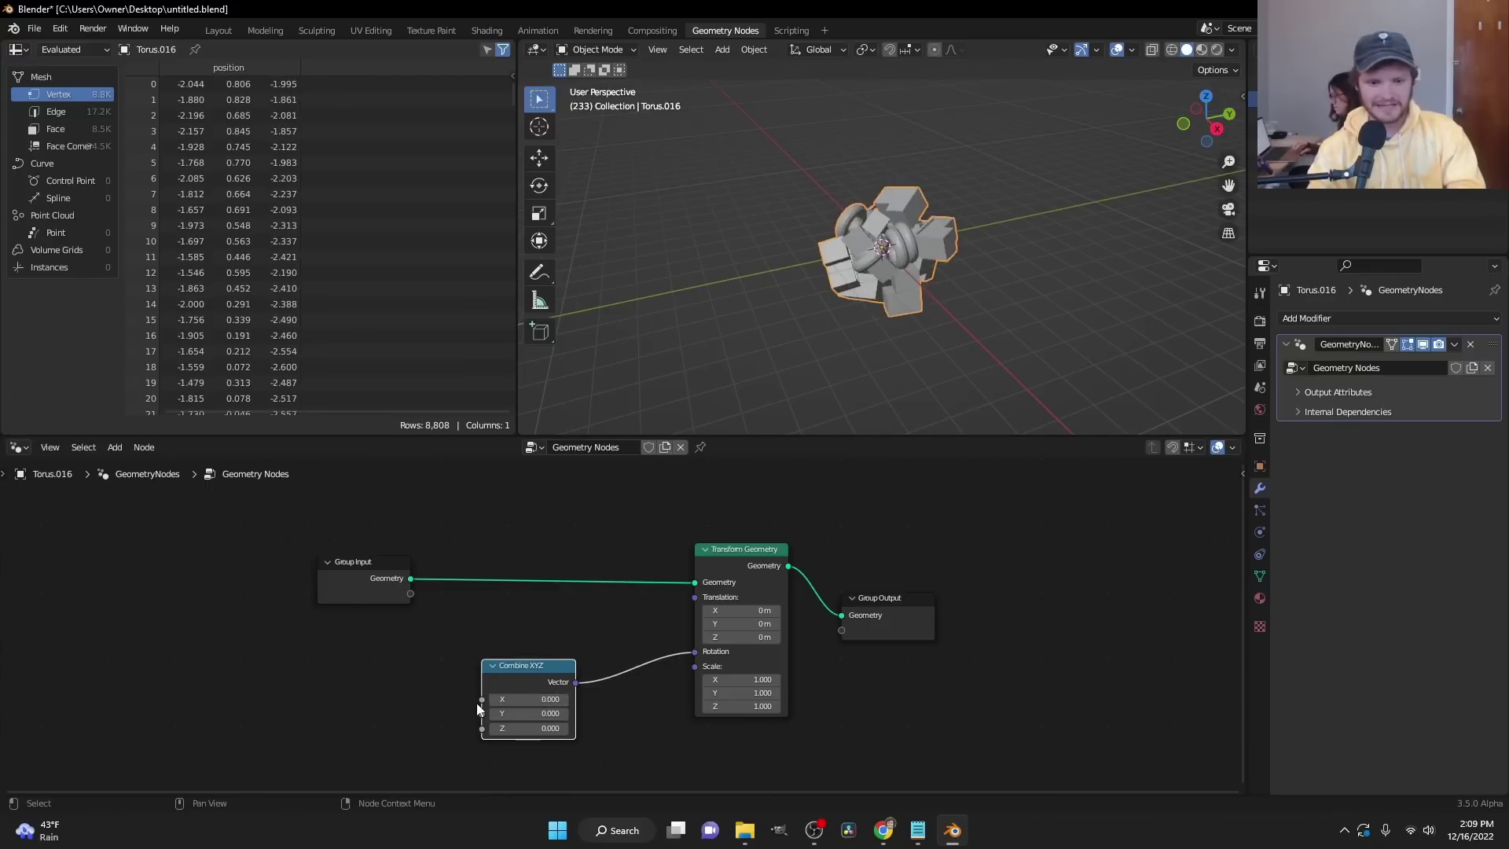
drag(342, 708, 342, 706)
text(scene)
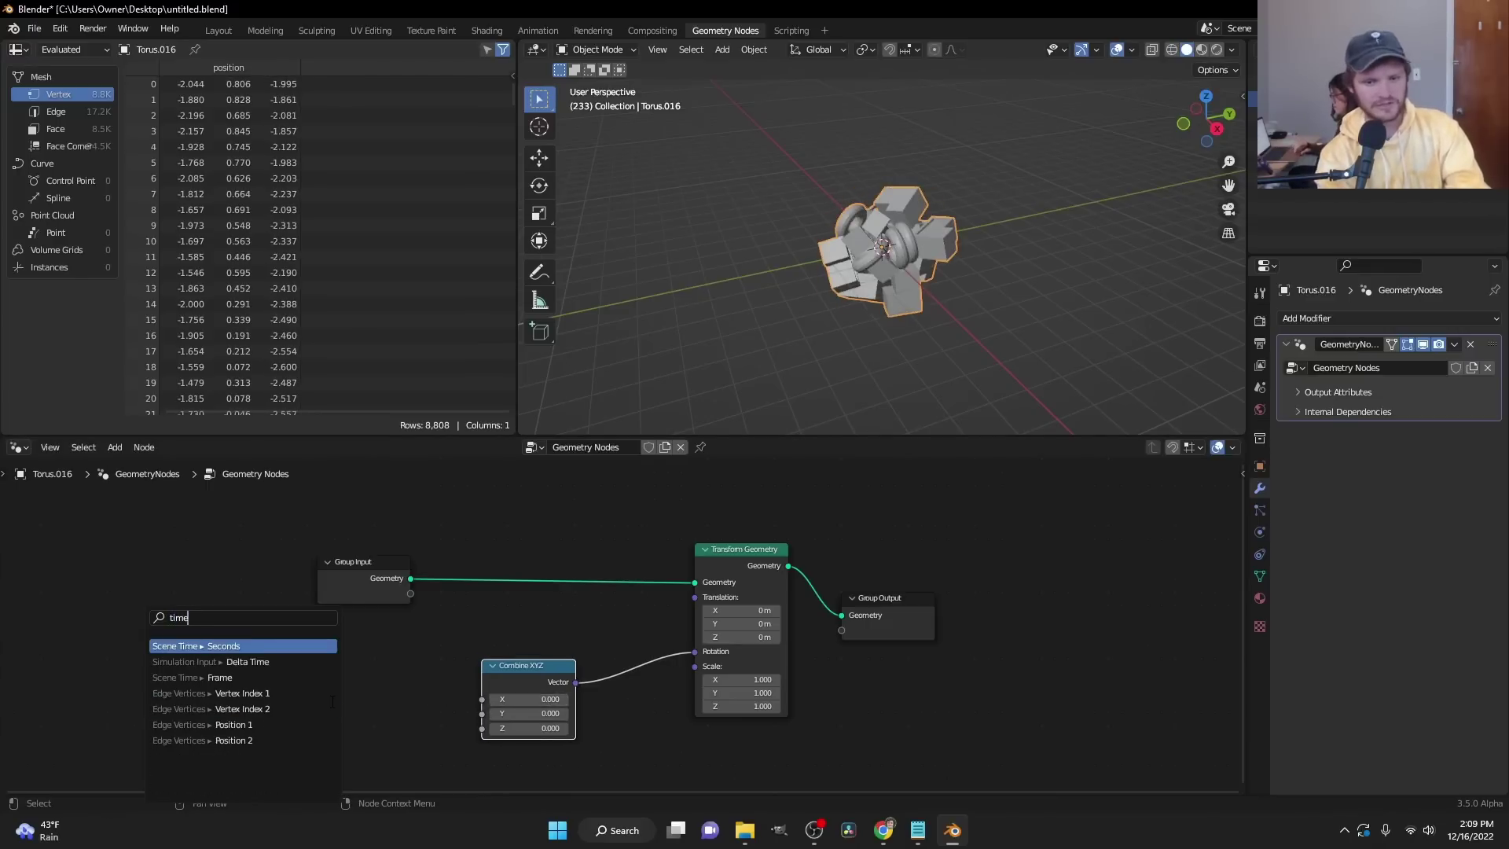
key(Return)
click(333, 701)
key(space)
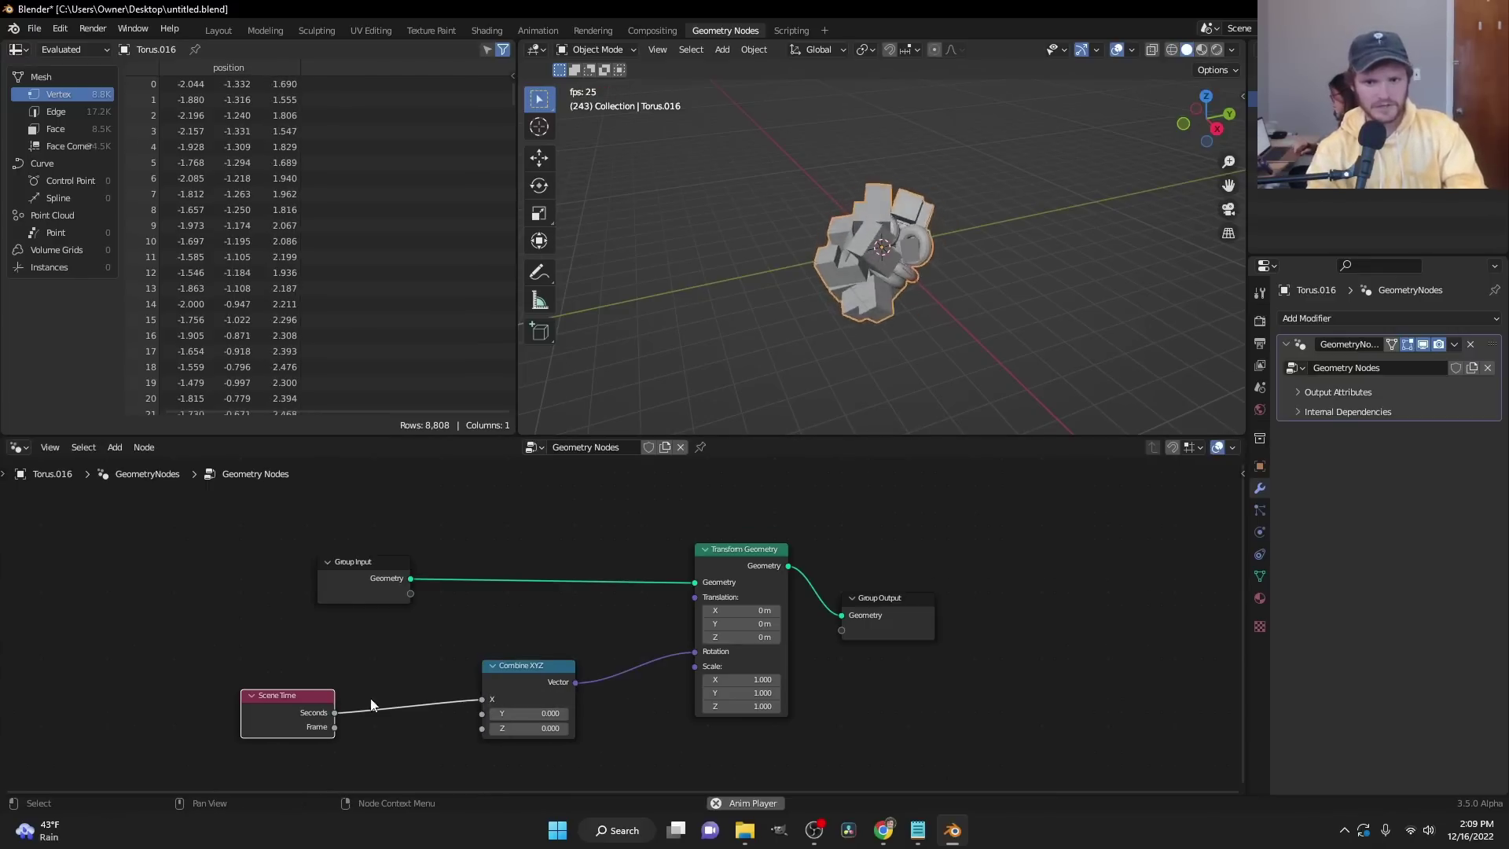
- Feed a duplicate Combine XYZ into Translation, save the file, and watch the ball move
drag(511, 666, 517, 729)
key(shift+d)
click(403, 671)
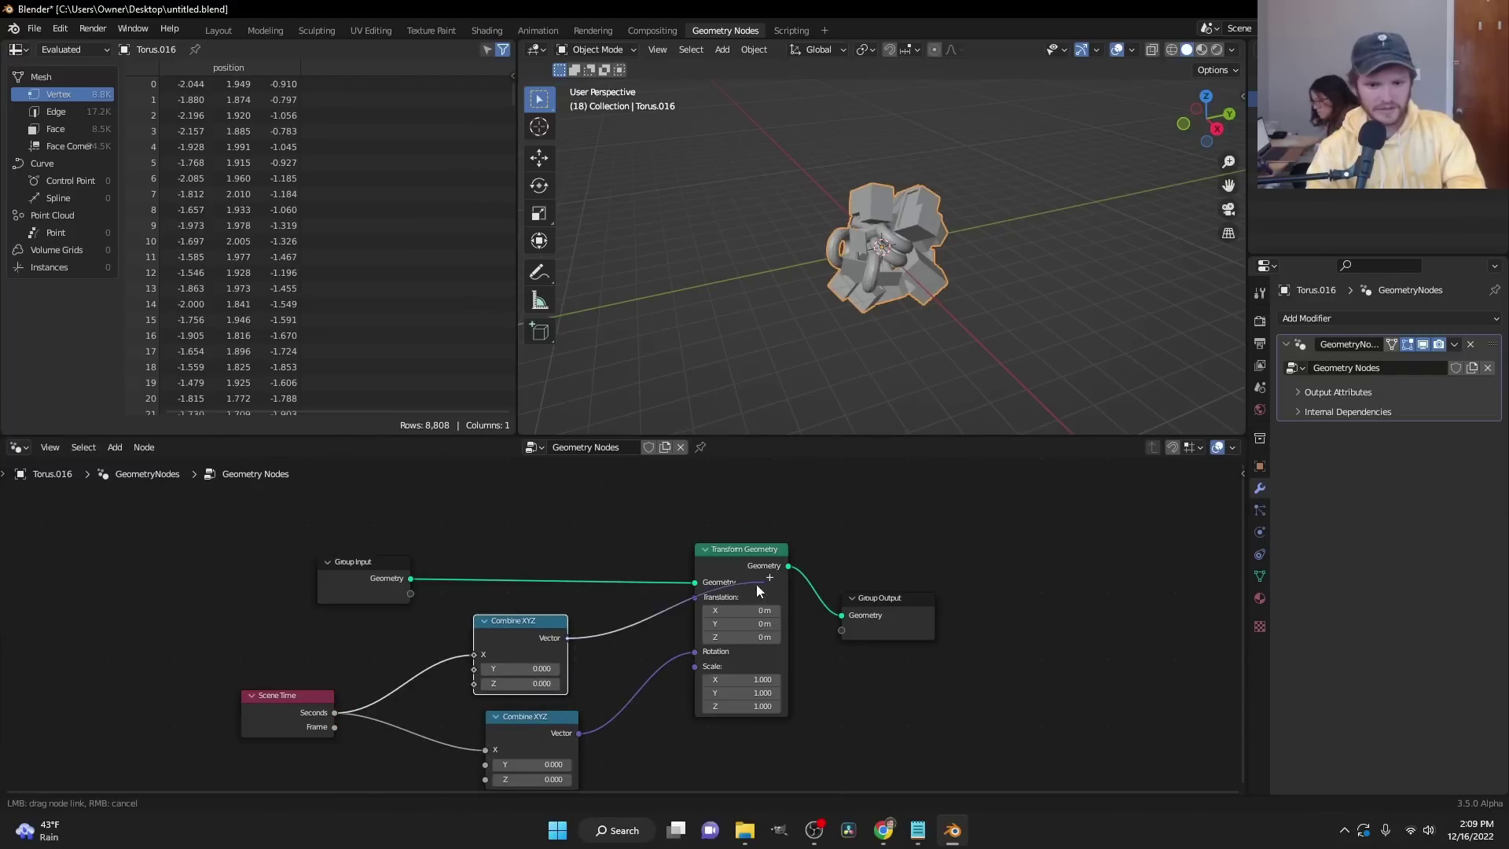
drag(704, 596, 703, 595)
key(ctrl+s)
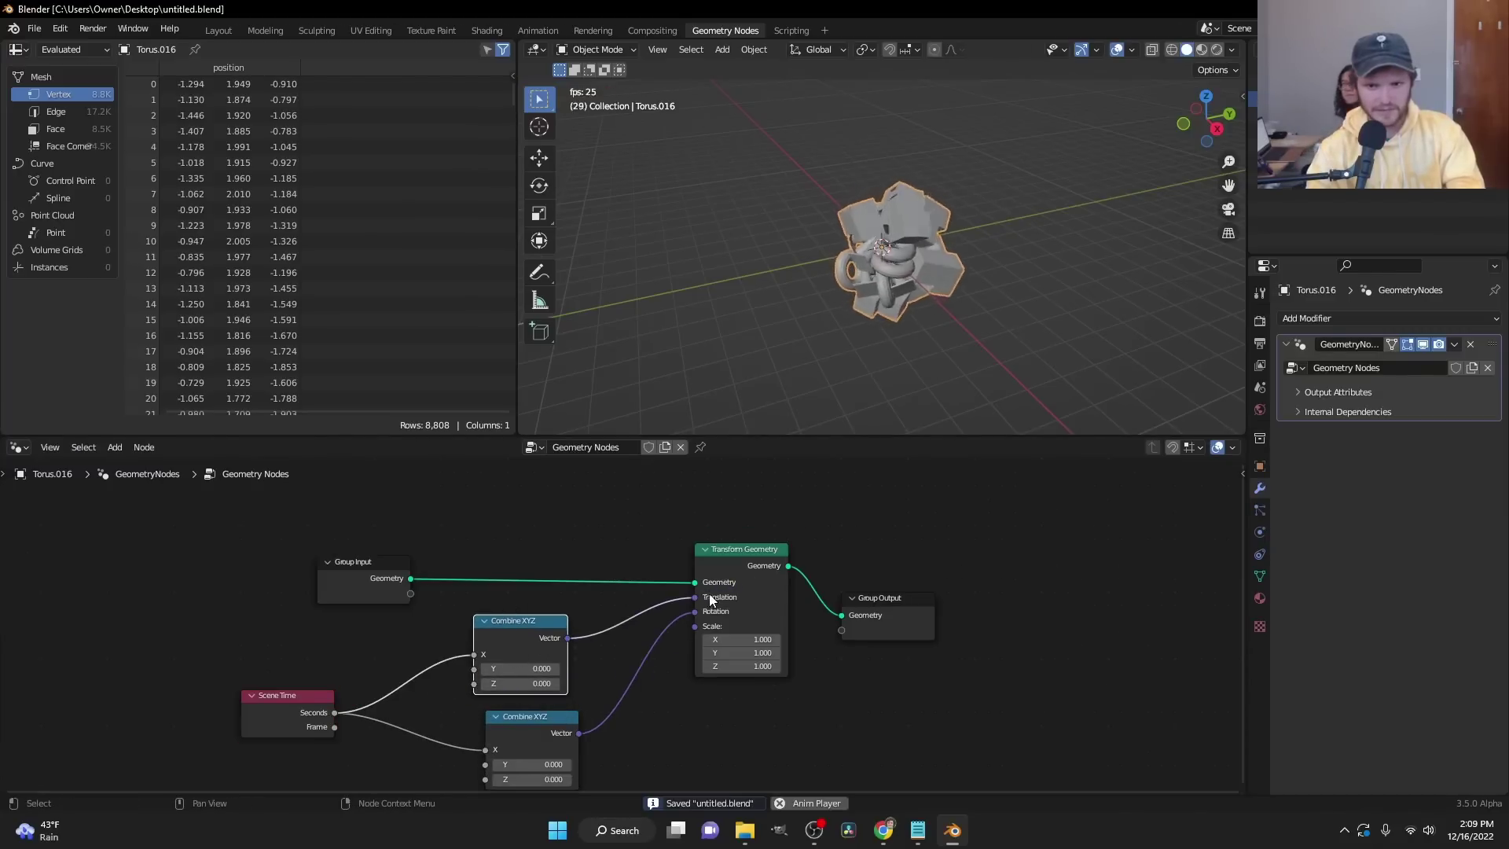
middle_drag(940, 292, 1032, 262)
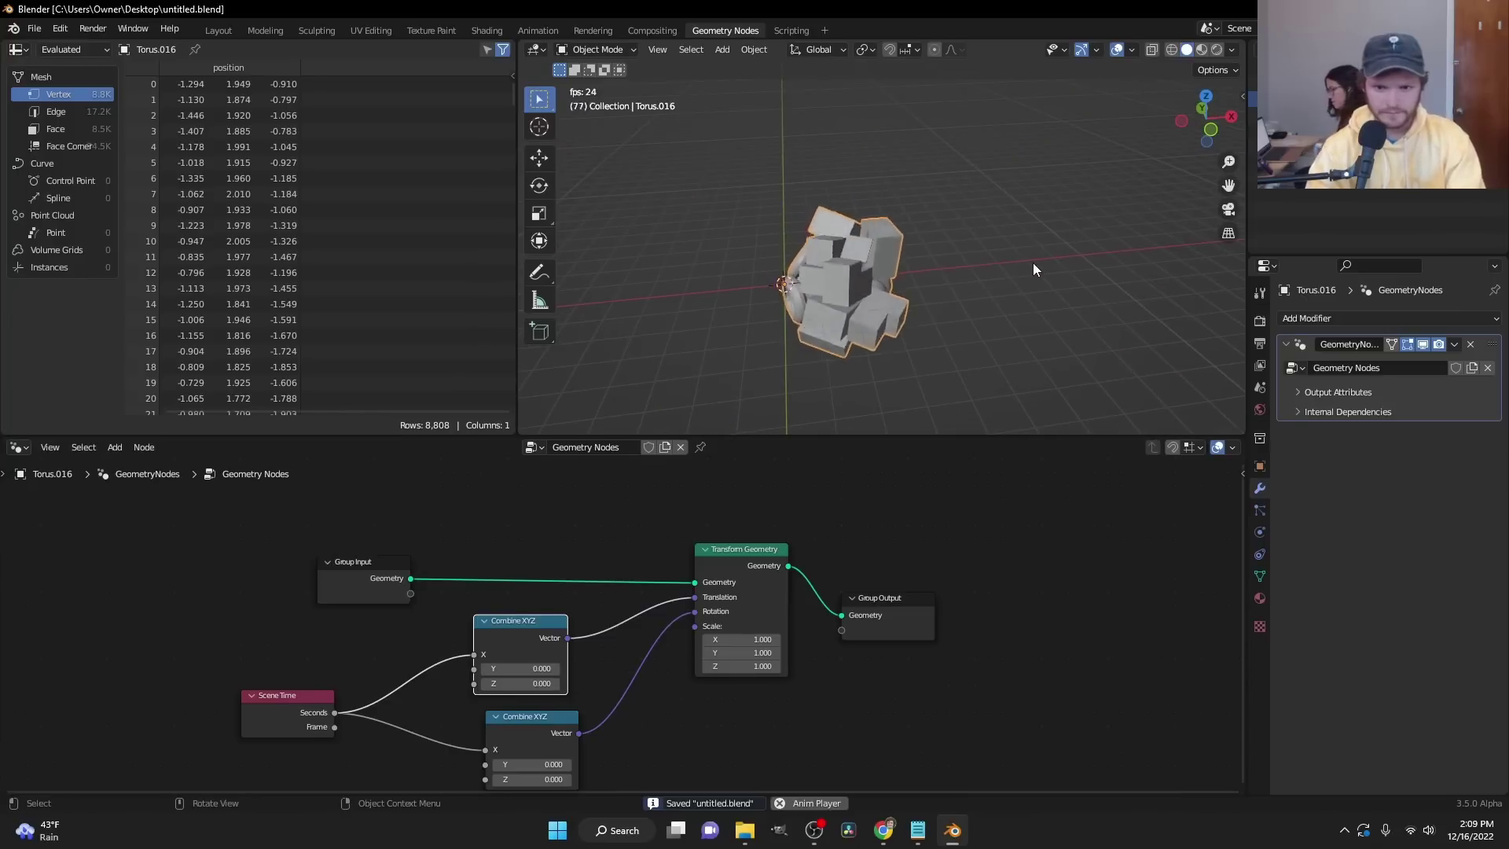
- Reconnect Scene Time seconds to the translation Combine XYZ's Y input and preview the motion
key(space)
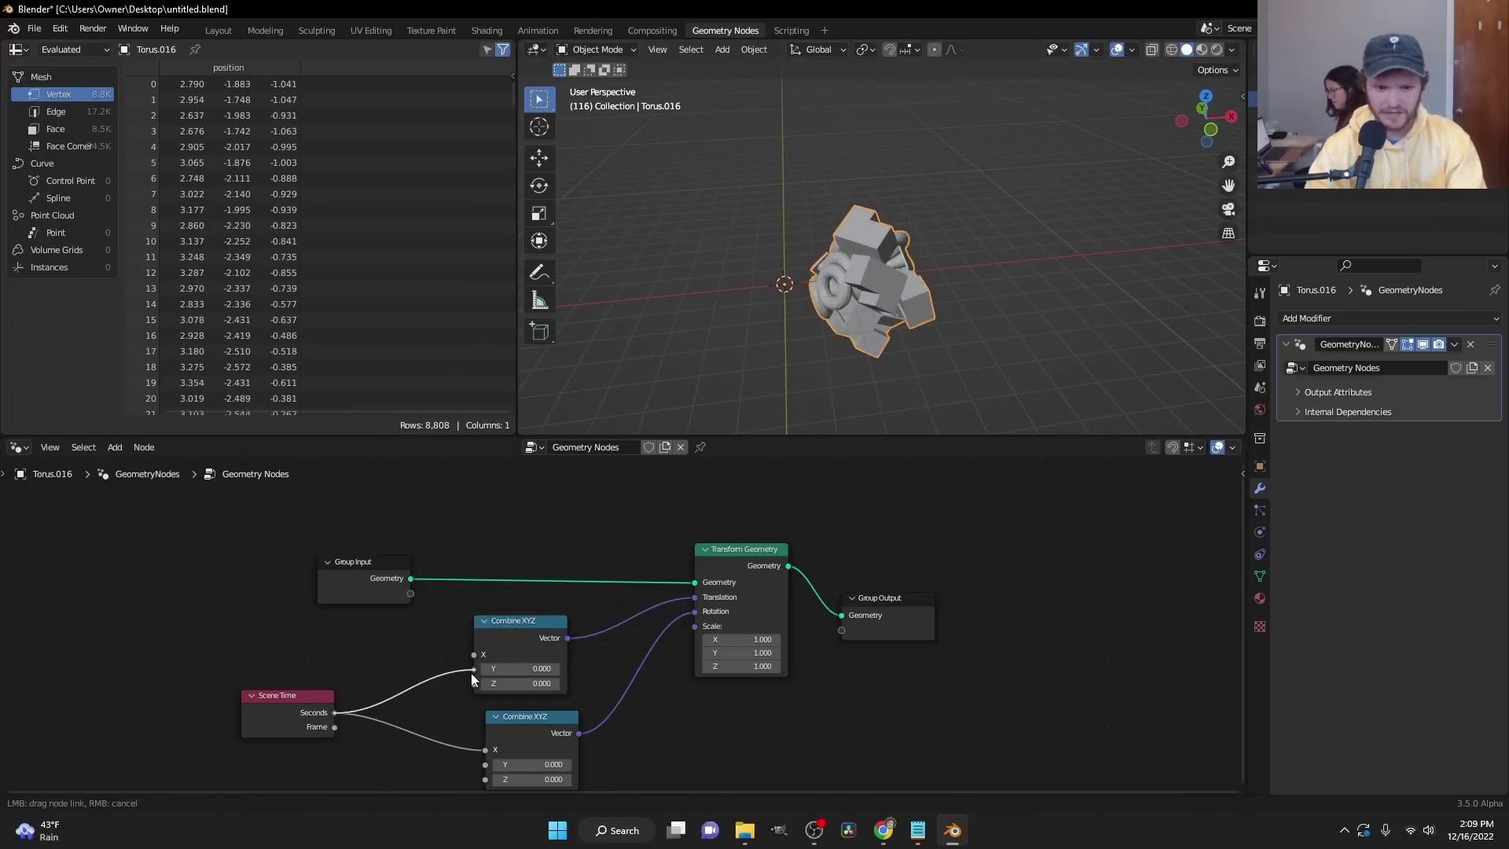
drag(473, 679, 474, 669)
key(space)
middle_drag(771, 179, 868, 230)
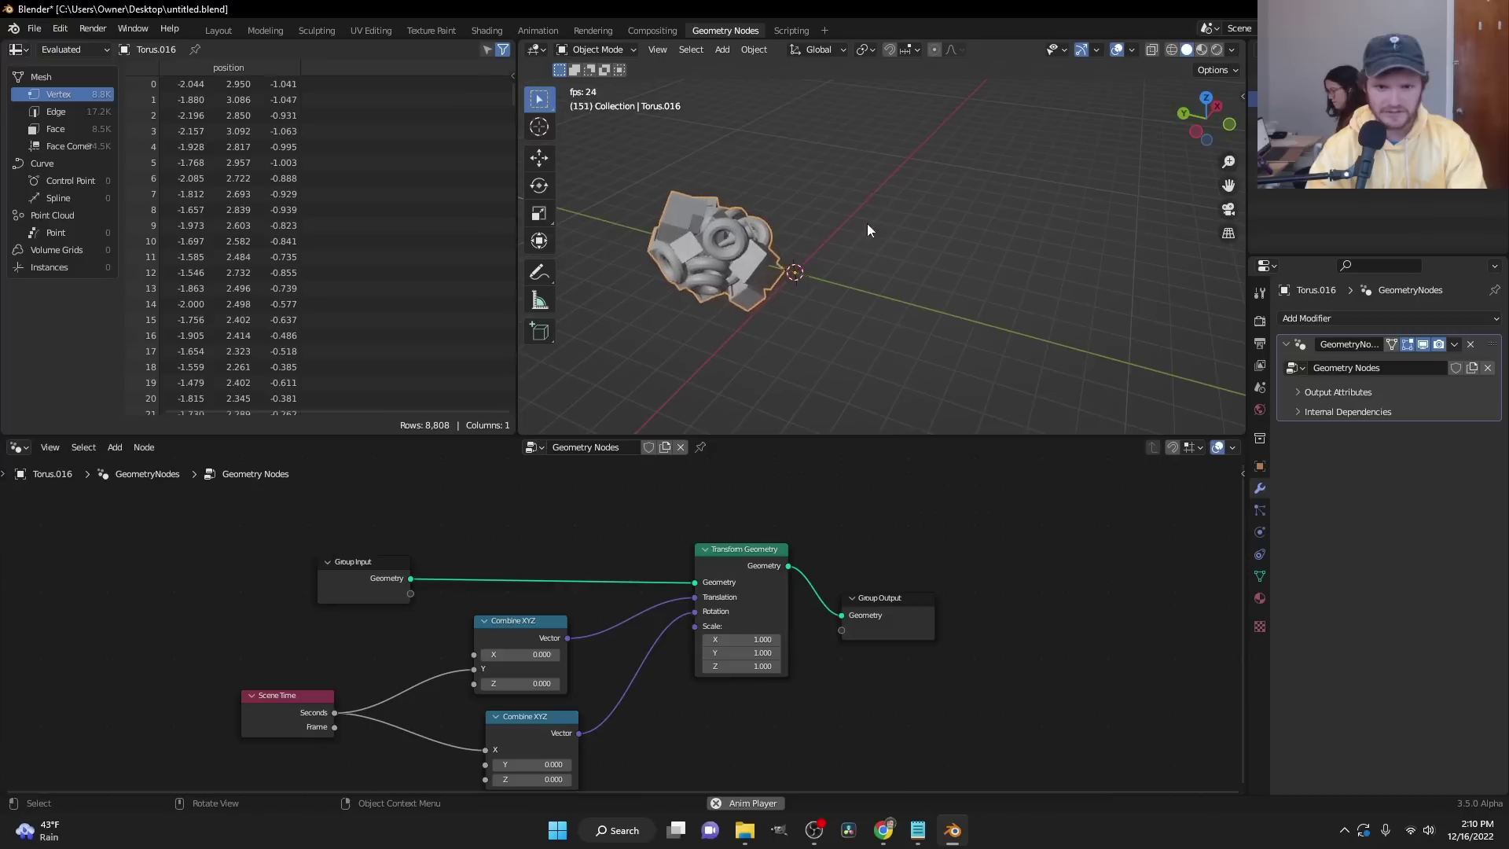
key(space)
middle_drag(461, 520, 606, 464)
- Insert a Multiply Math node on the Seconds-to-Y link with a multiplier of -1
key(shift+a)
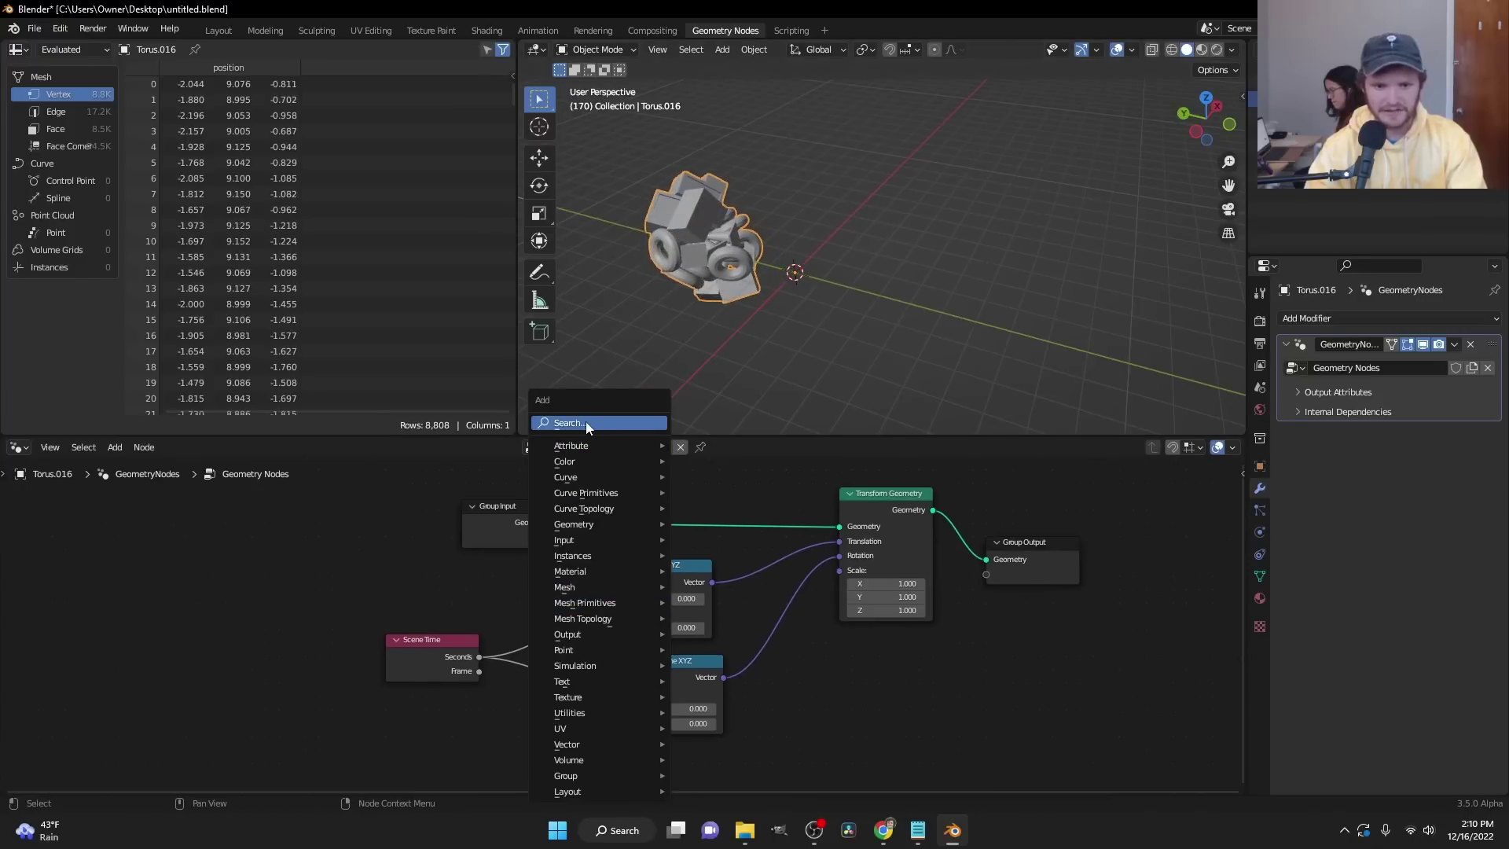
text(math)
key(Return)
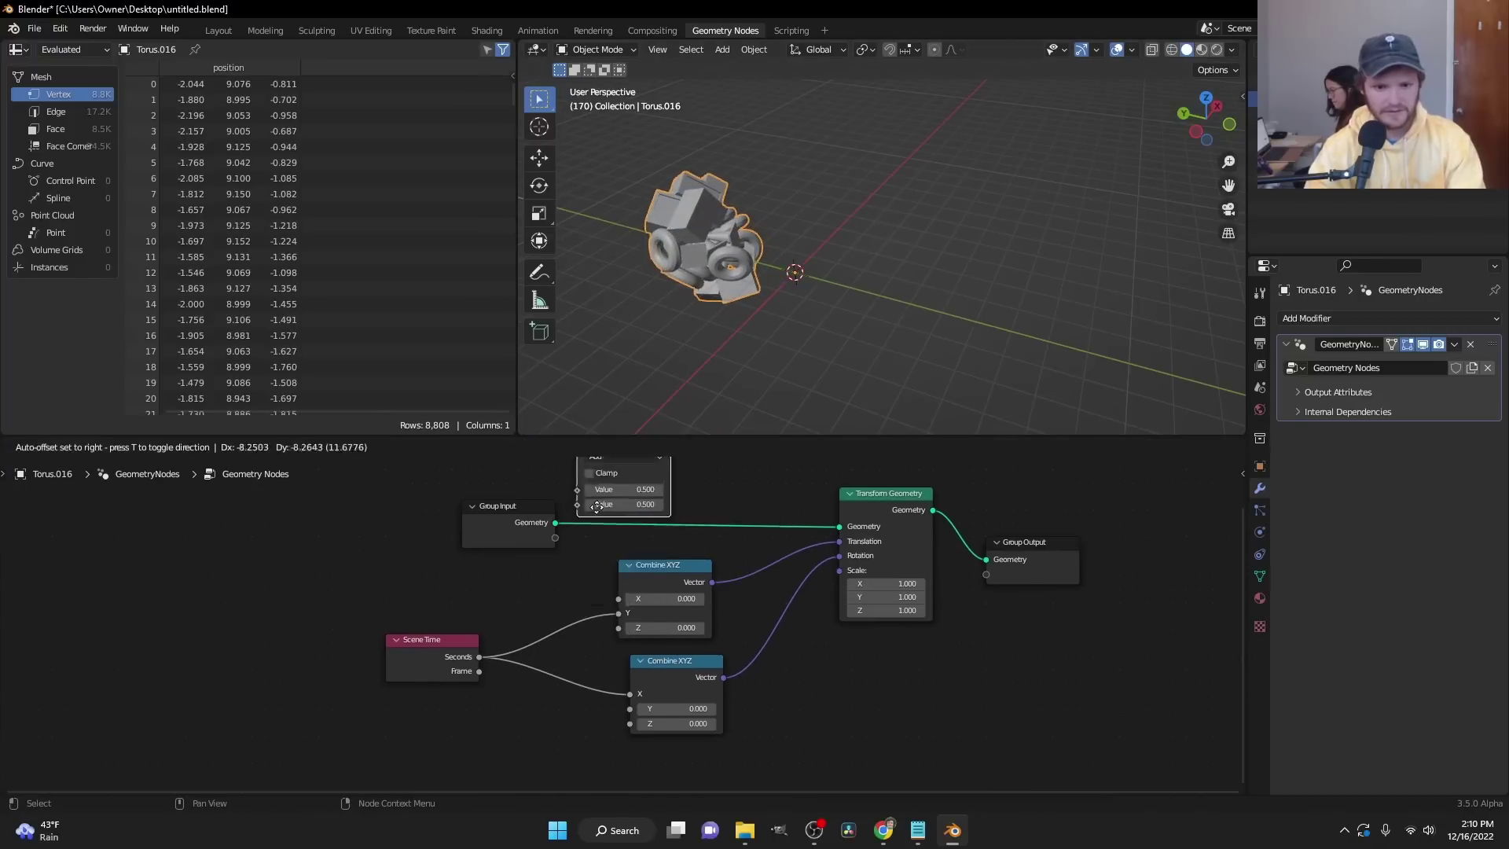
click(572, 606)
ctrl+scroll(573, 606, down, 2)
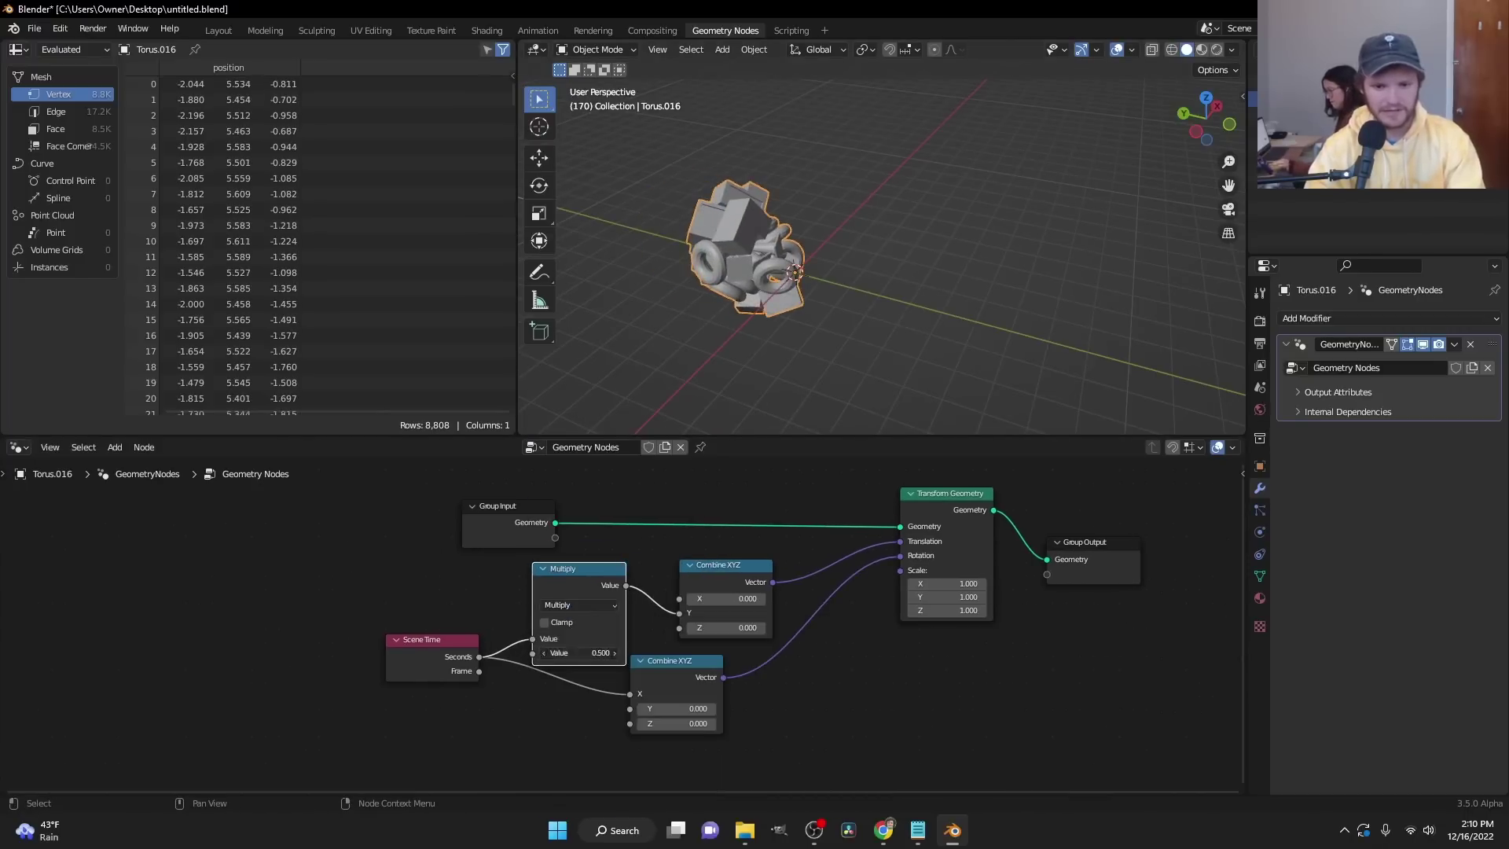
click(581, 652)
text(-1)
key(Return)
- While previewing playback, change the multiplier to -3 and then -5
key(space)
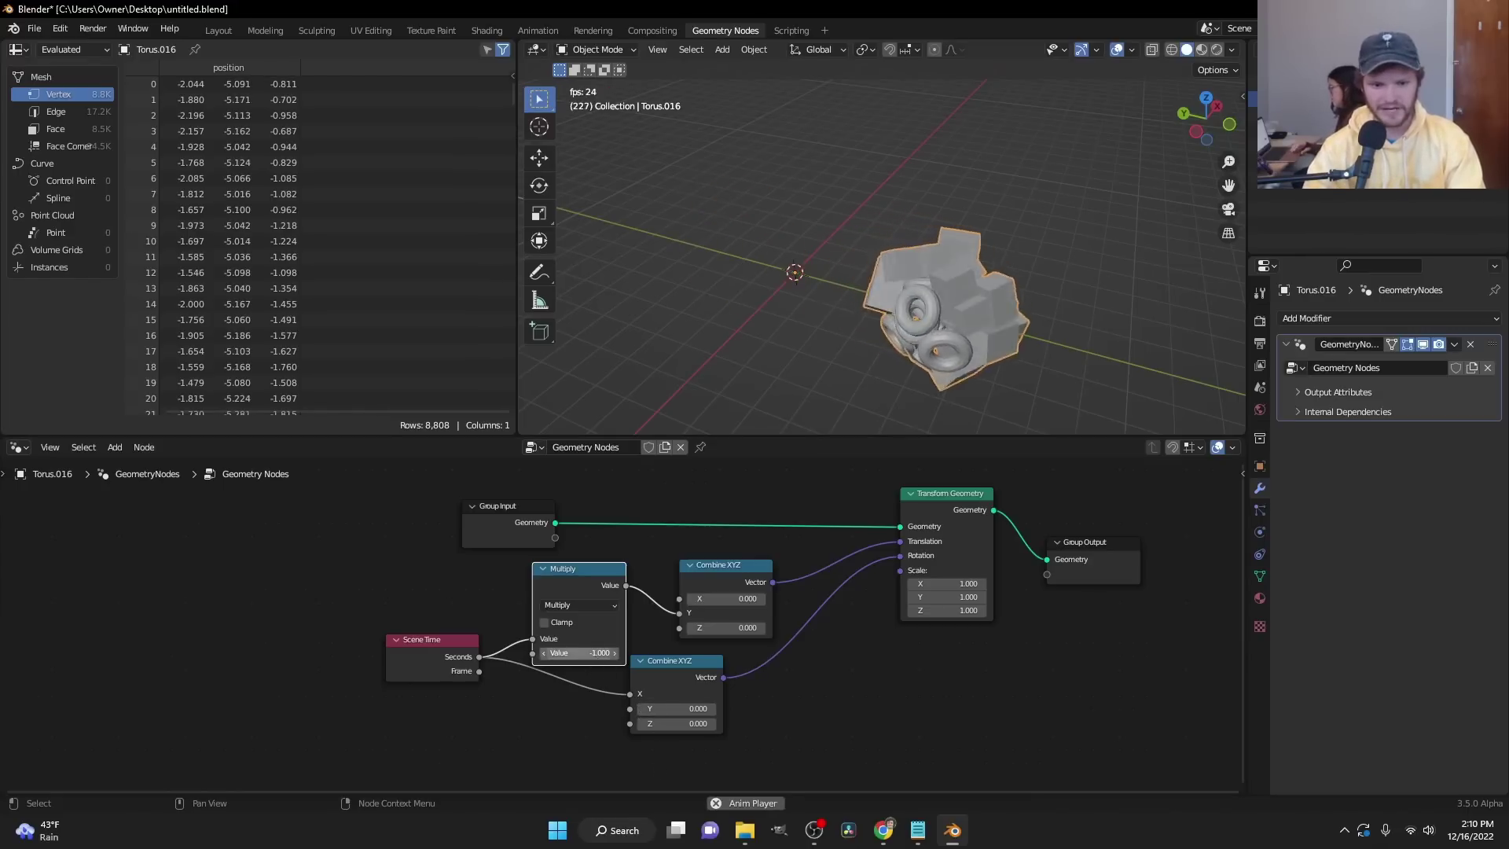
click(592, 657)
text(-3)
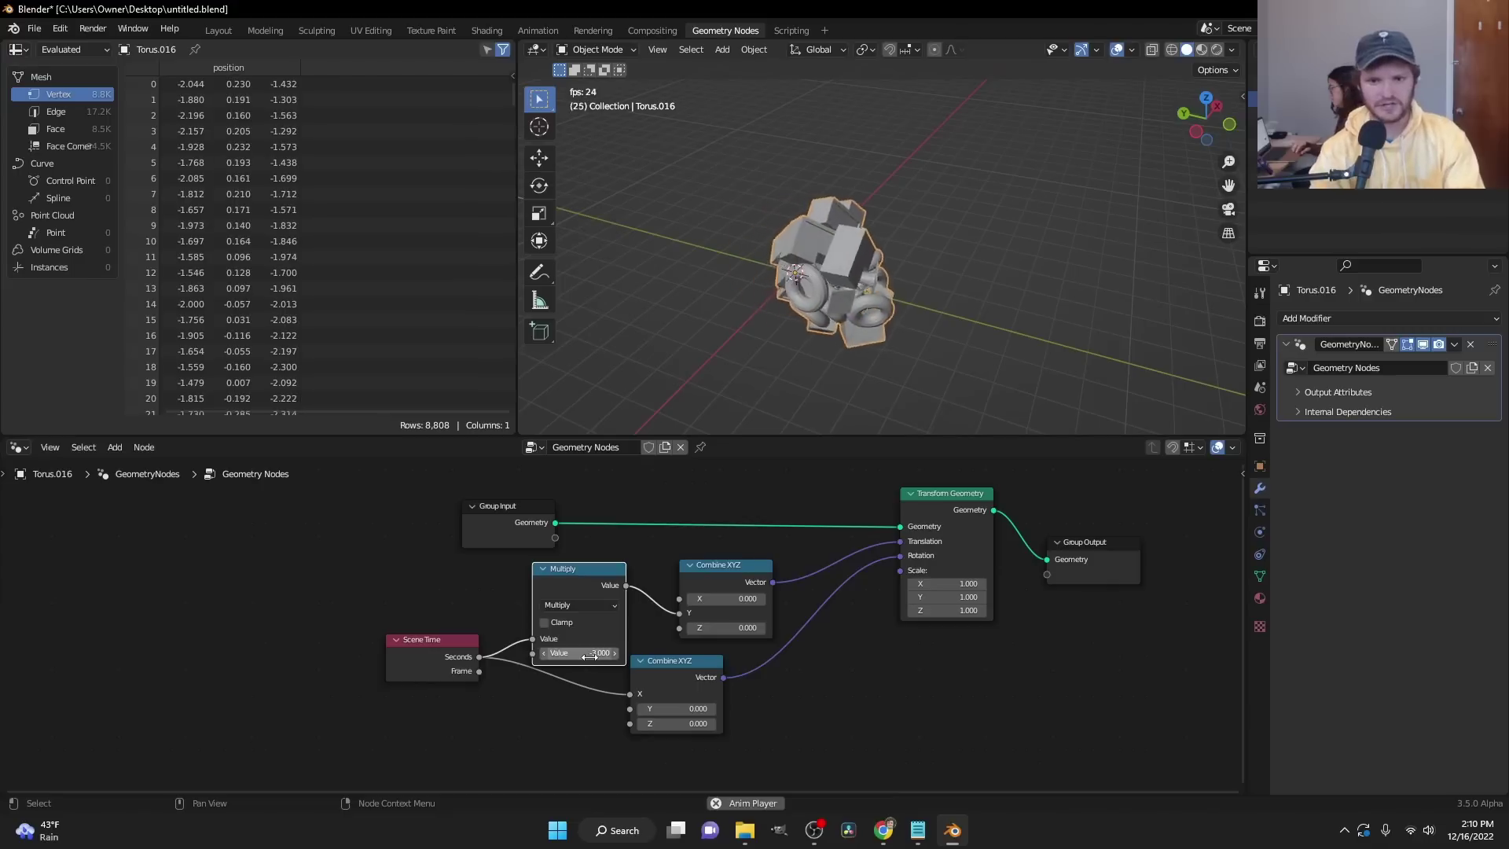
key(Return)
click(591, 654)
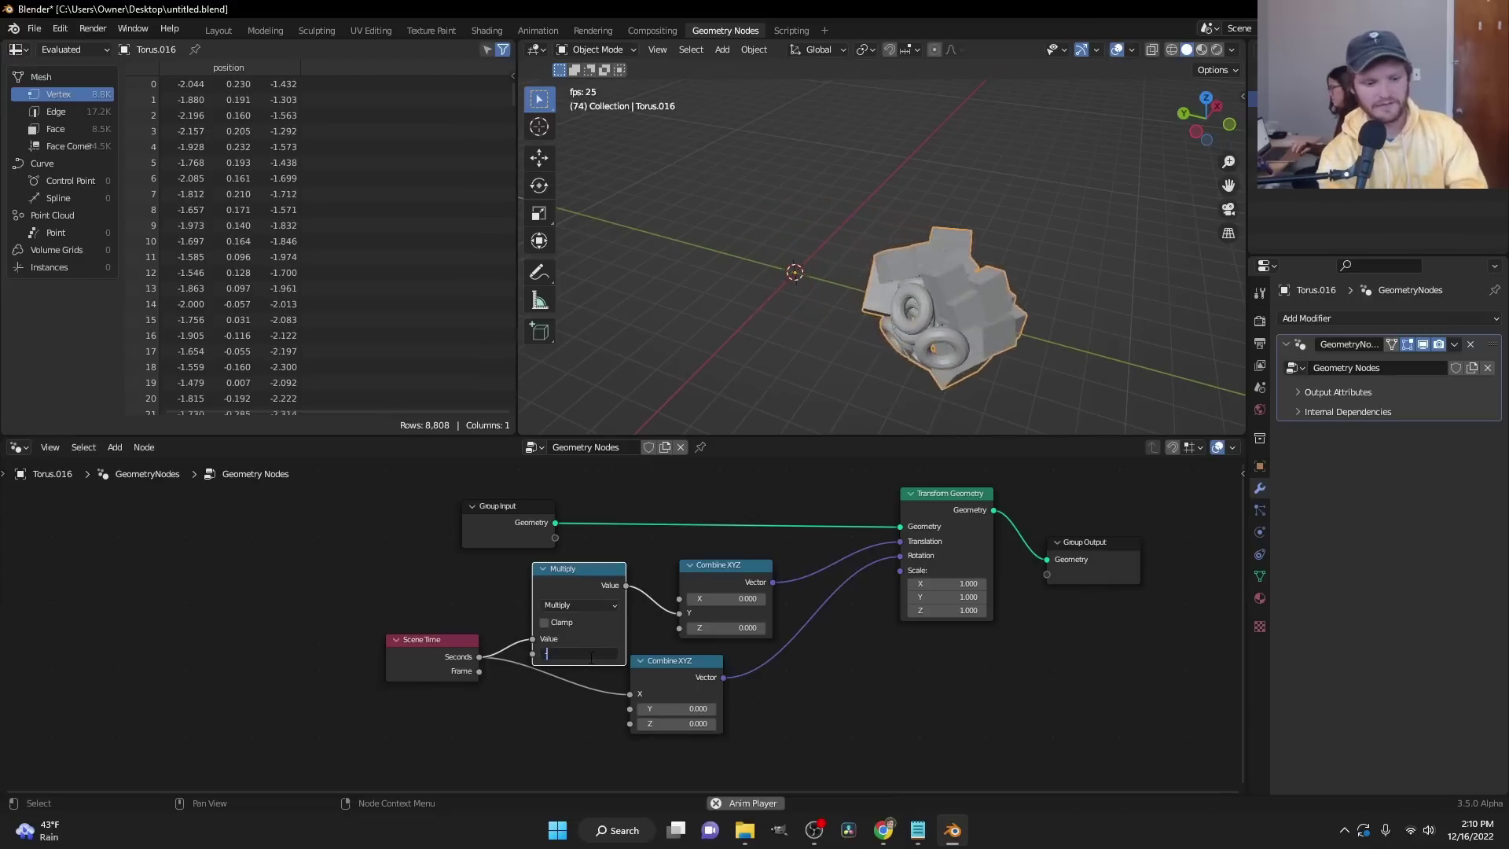
text(-5)
key(Return)
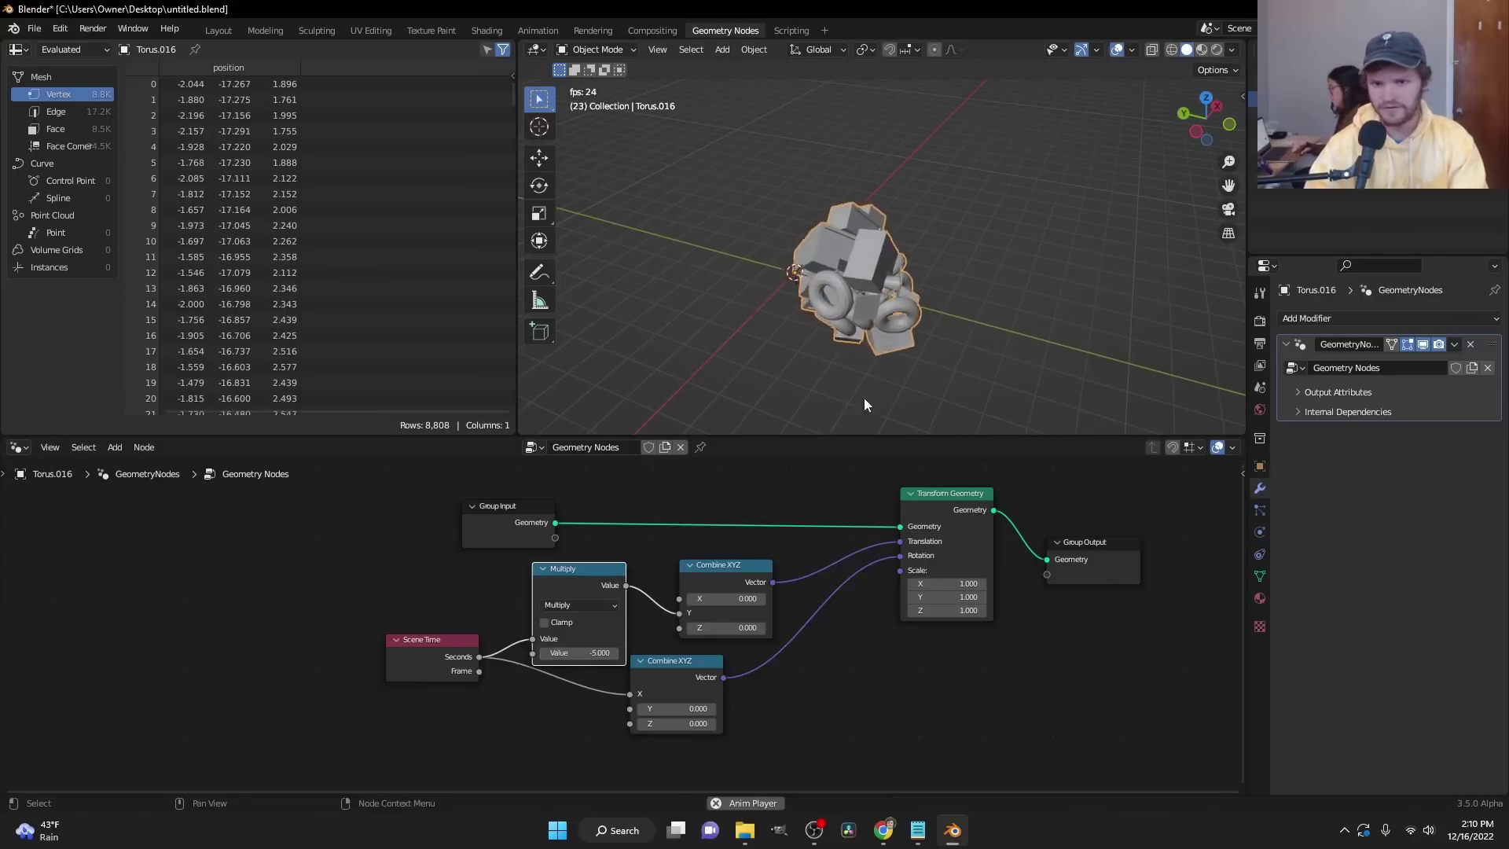
key(Escape)
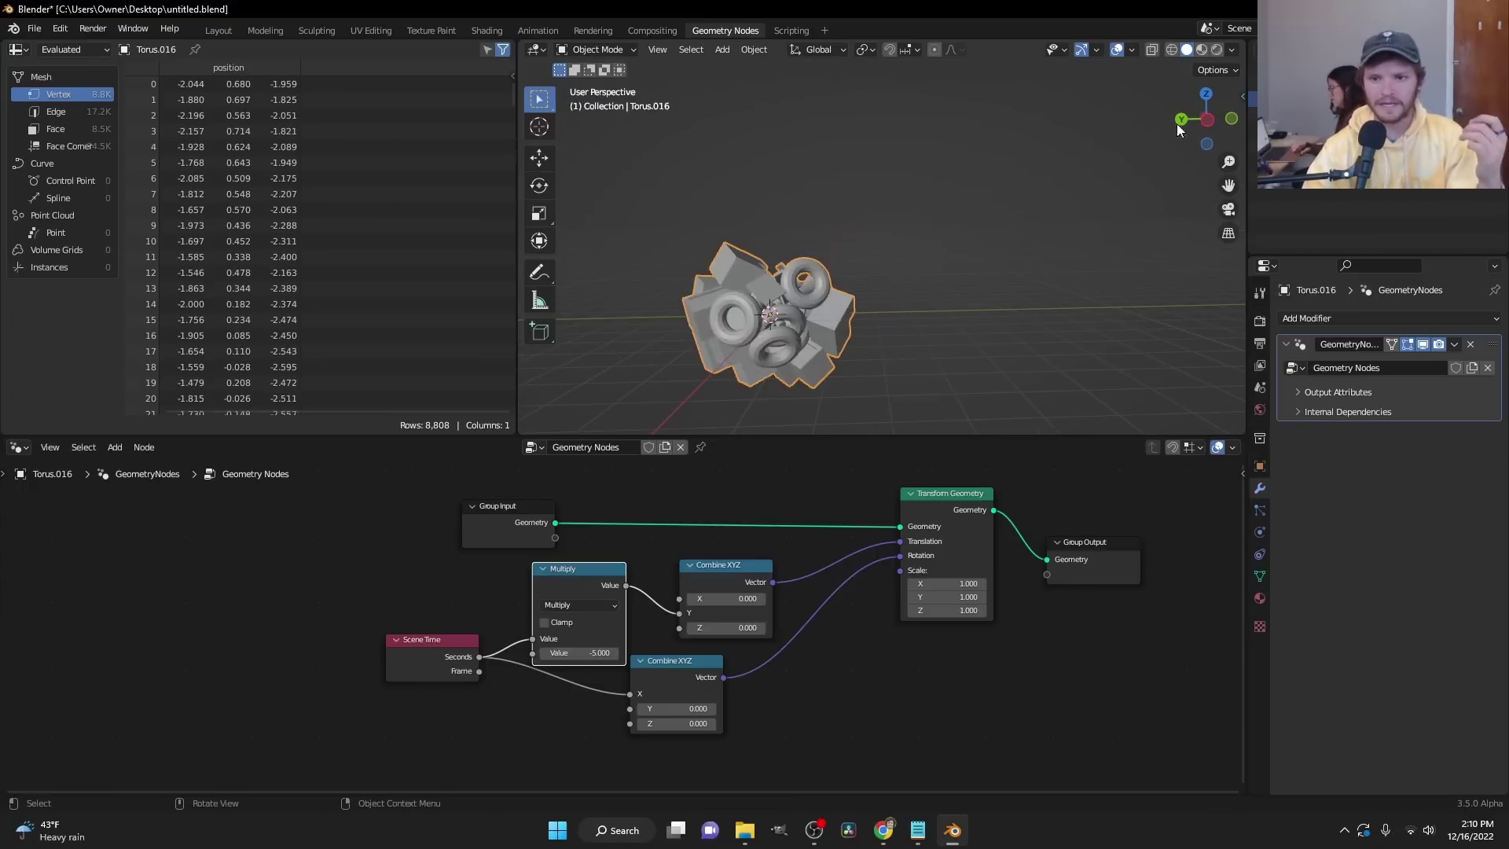
- Watch the ball roll from the side orthographic views, then return to frame 1
click(1207, 124)
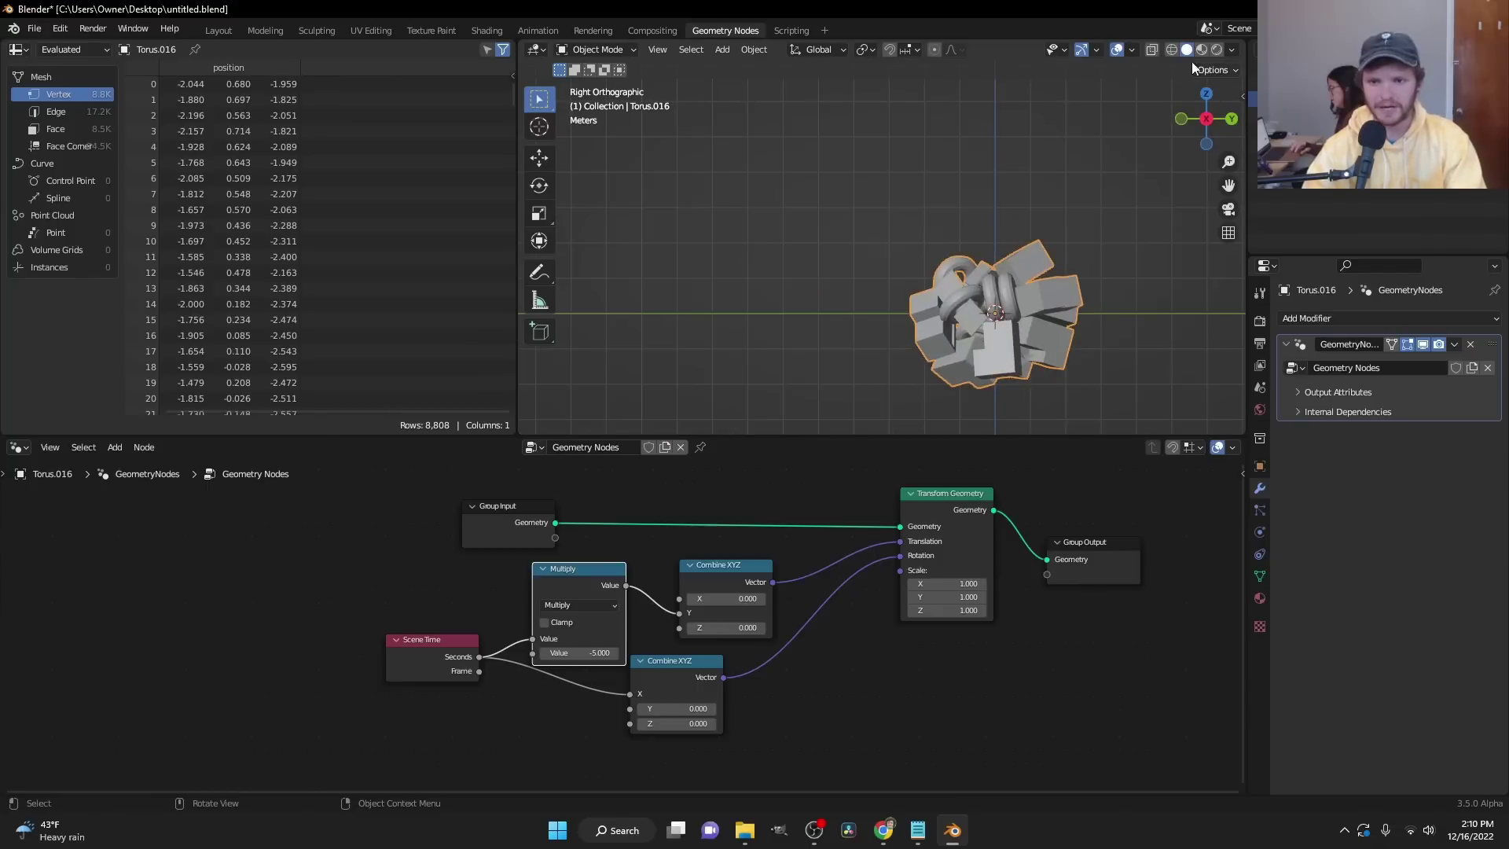
click(1207, 119)
key(space)
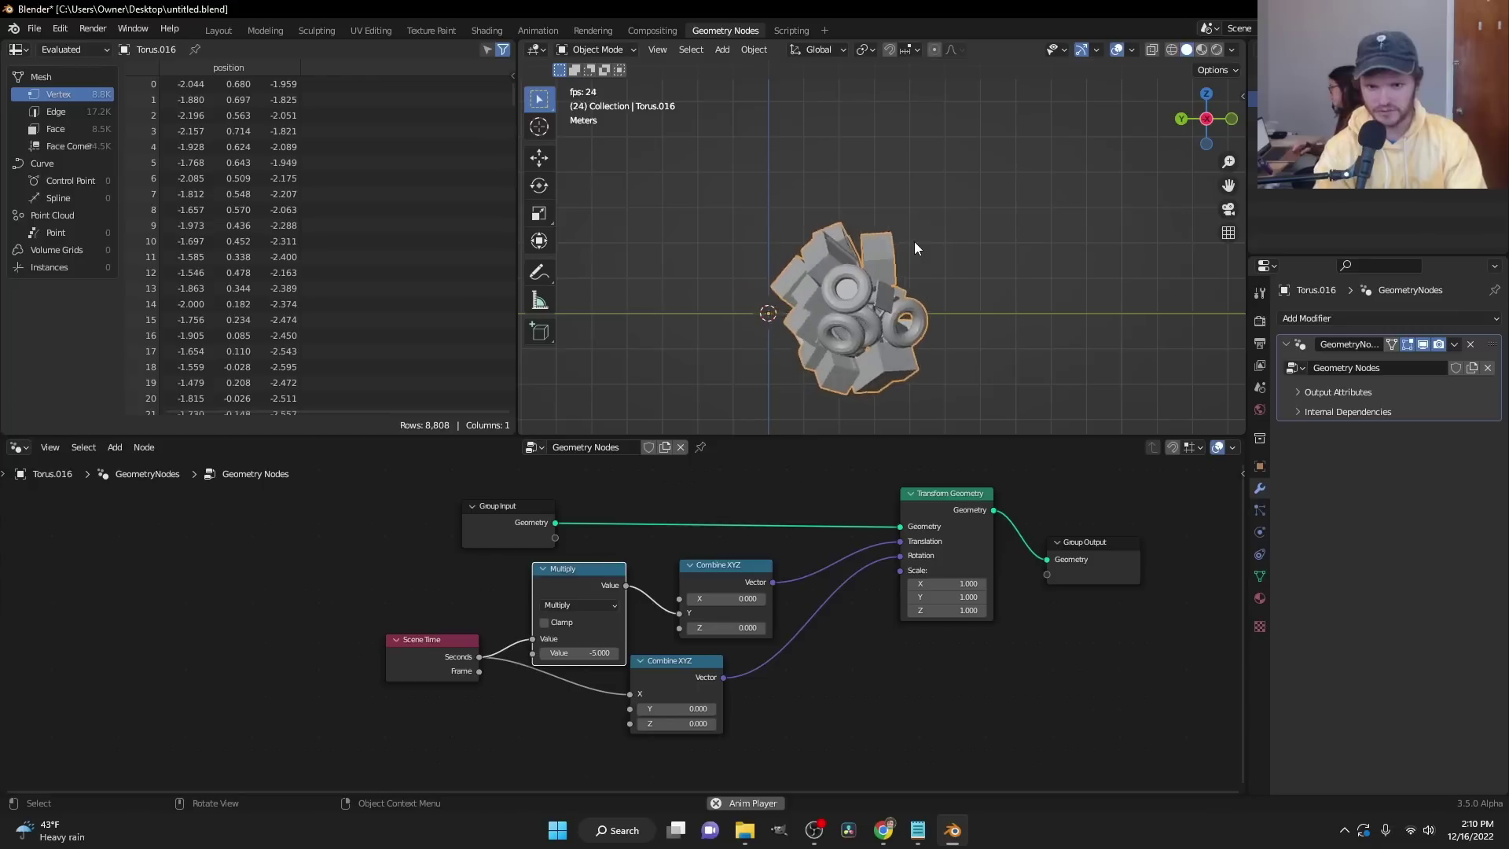
key(shift+Left)
- Move the Group Output node right, sketch a ground line under the ball, and replay
middle_drag(1025, 504, 730, 513)
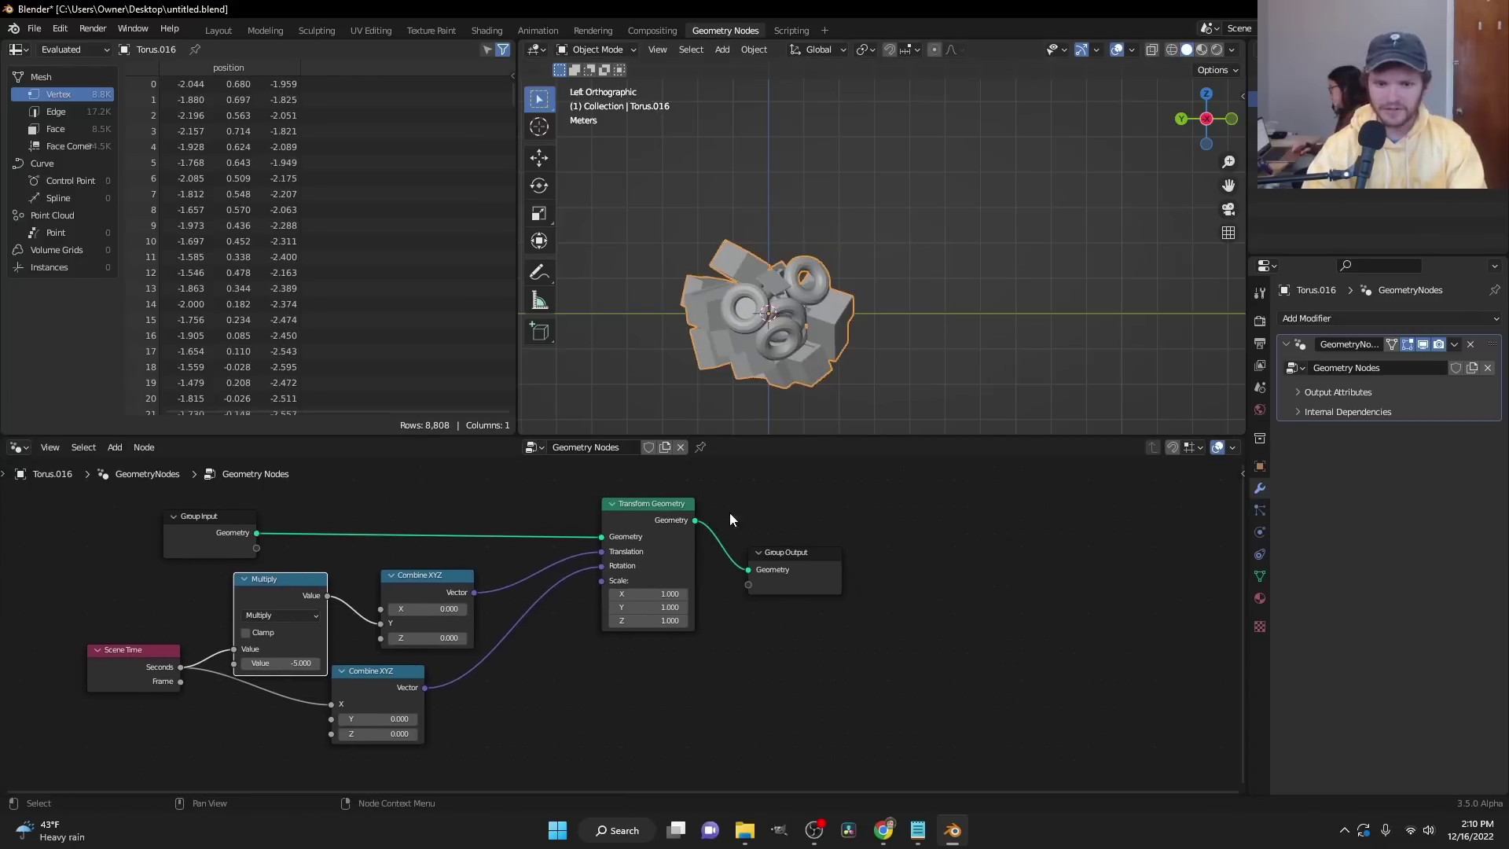
drag(796, 550, 986, 552)
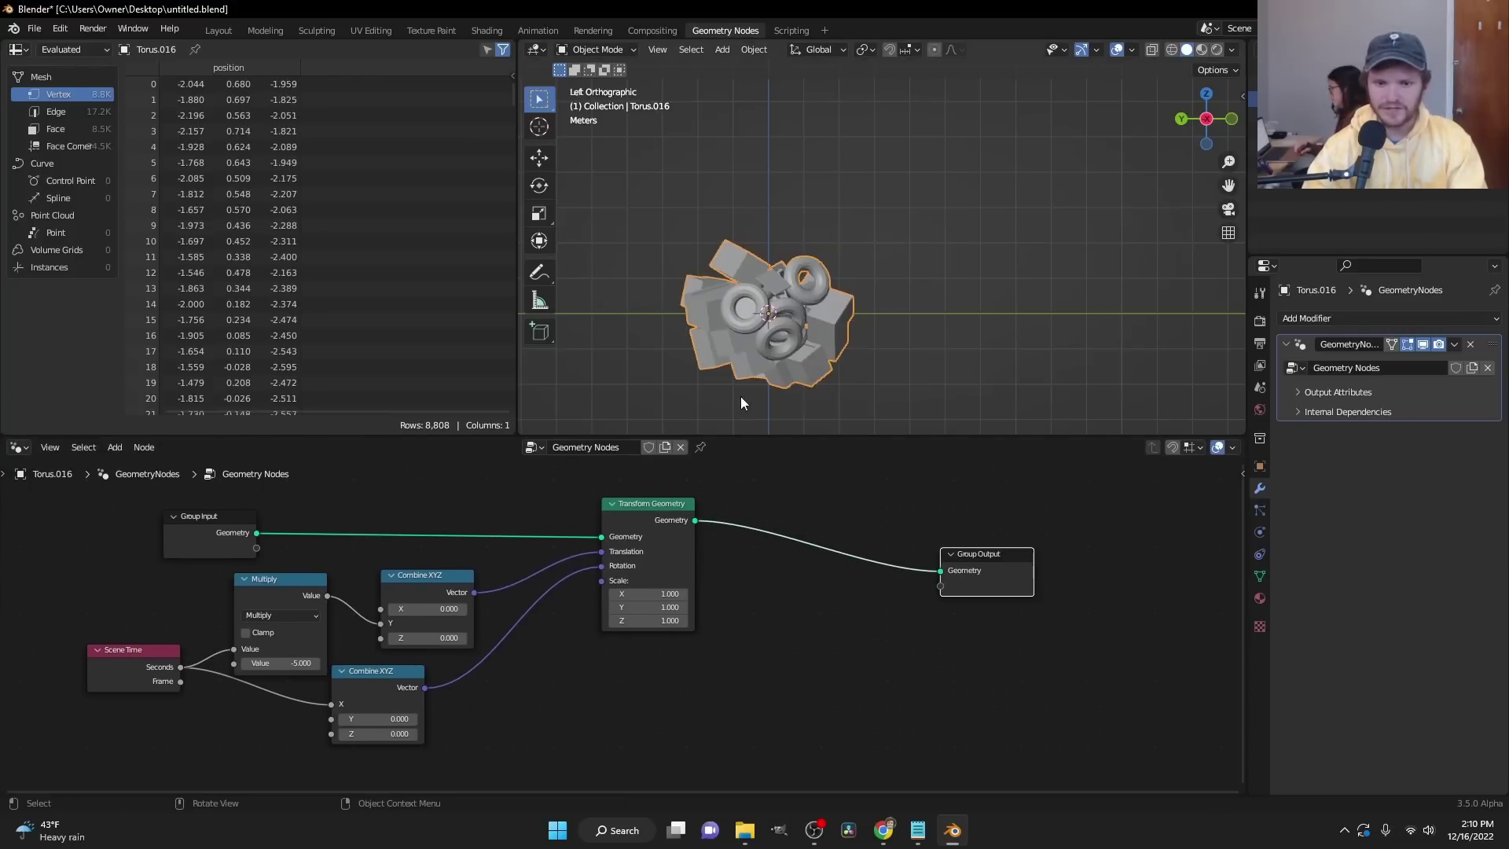
drag(769, 407, 758, 409)
key(space)
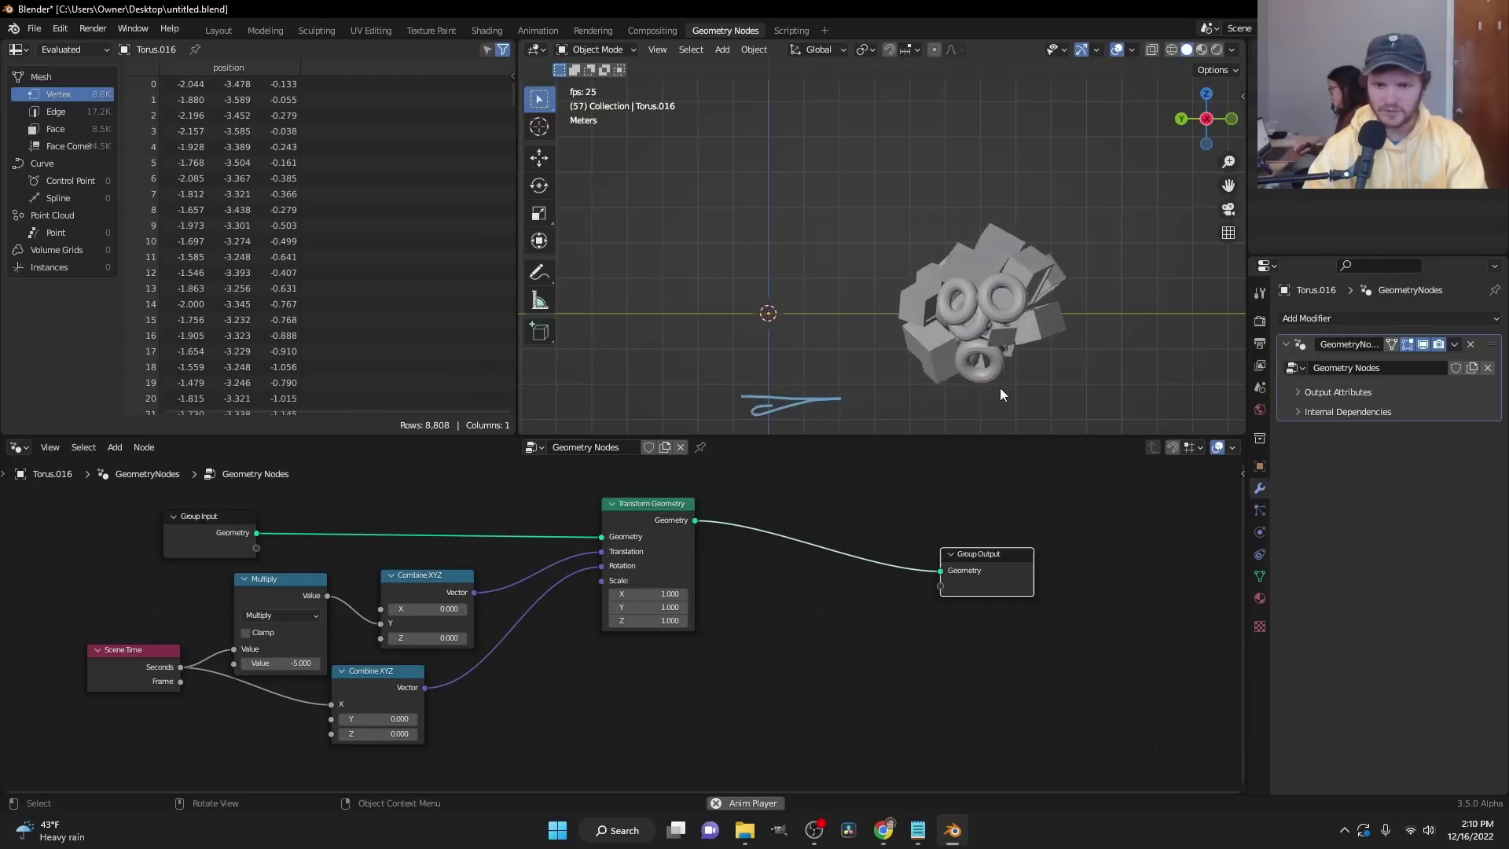
key(space)
key(shift+Left)
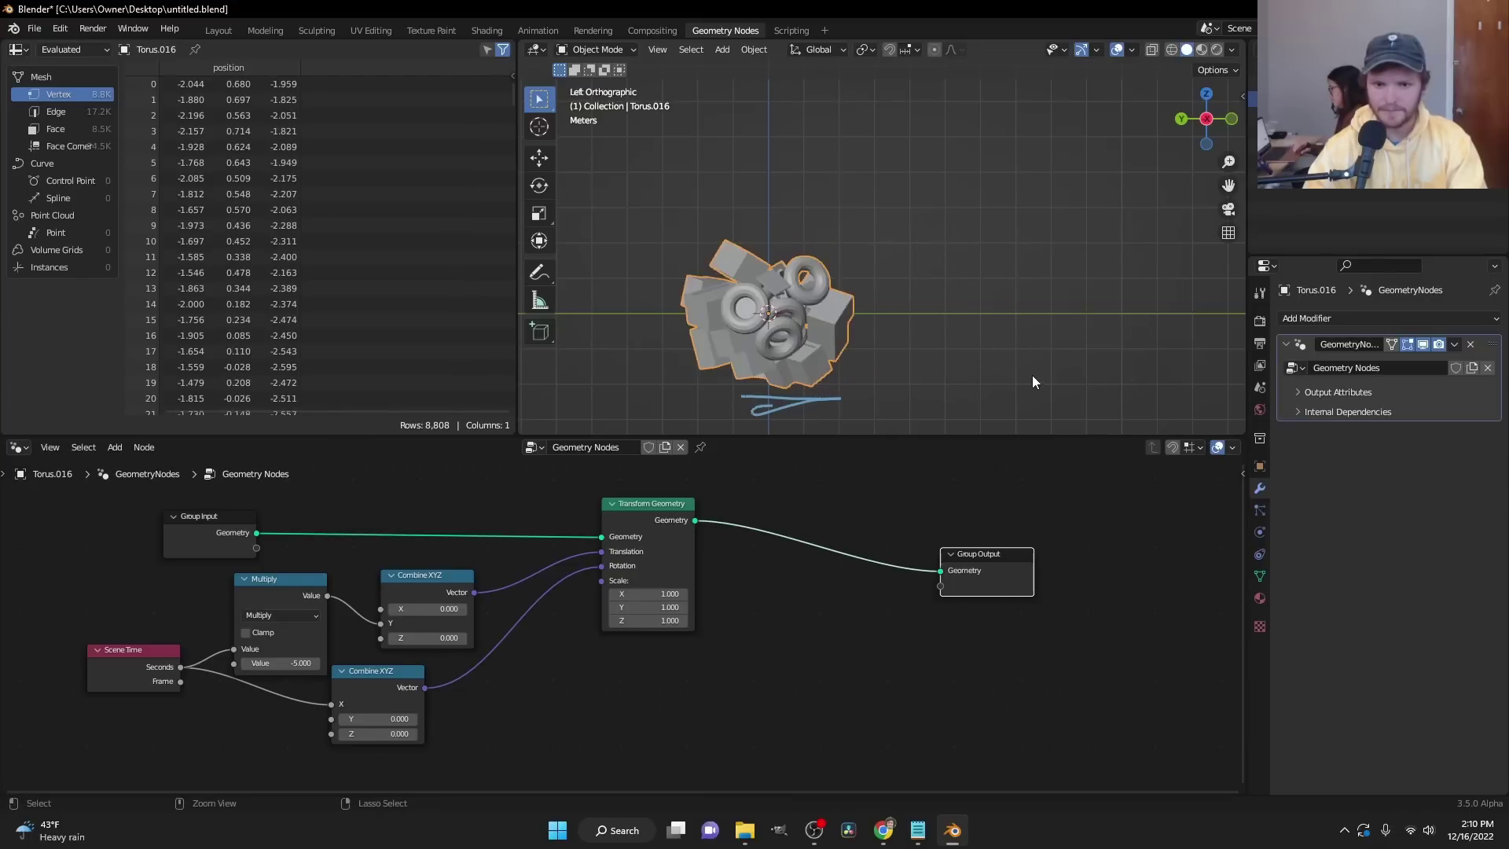
- Insert a duplicate Transform Geometry before Group Output and add an Attribute Statistic node
key(shift+d)
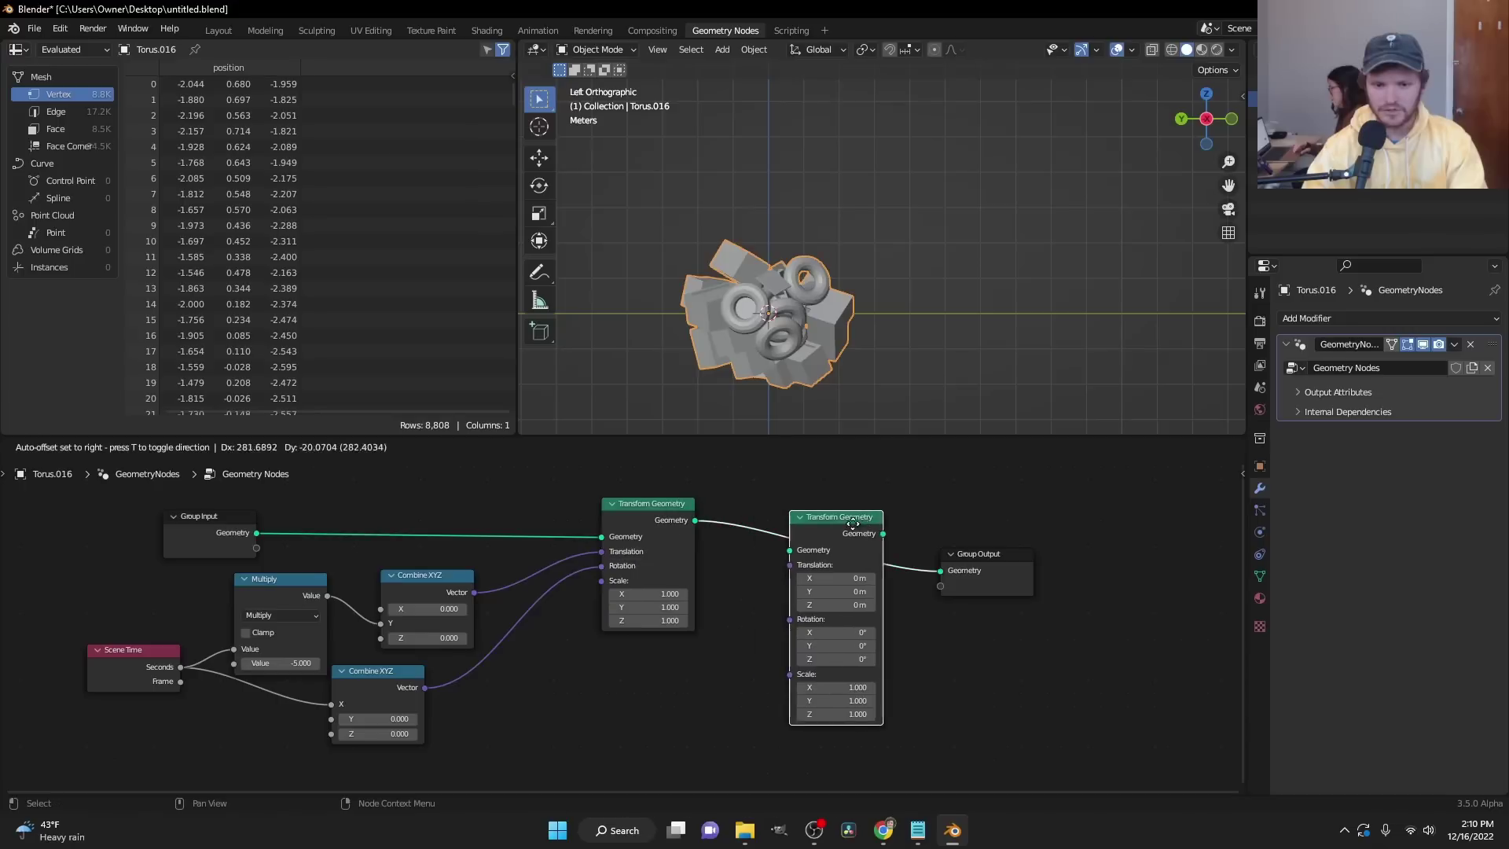
click(846, 524)
middle_drag(846, 523, 905, 479)
key(shift+a)
click(773, 425)
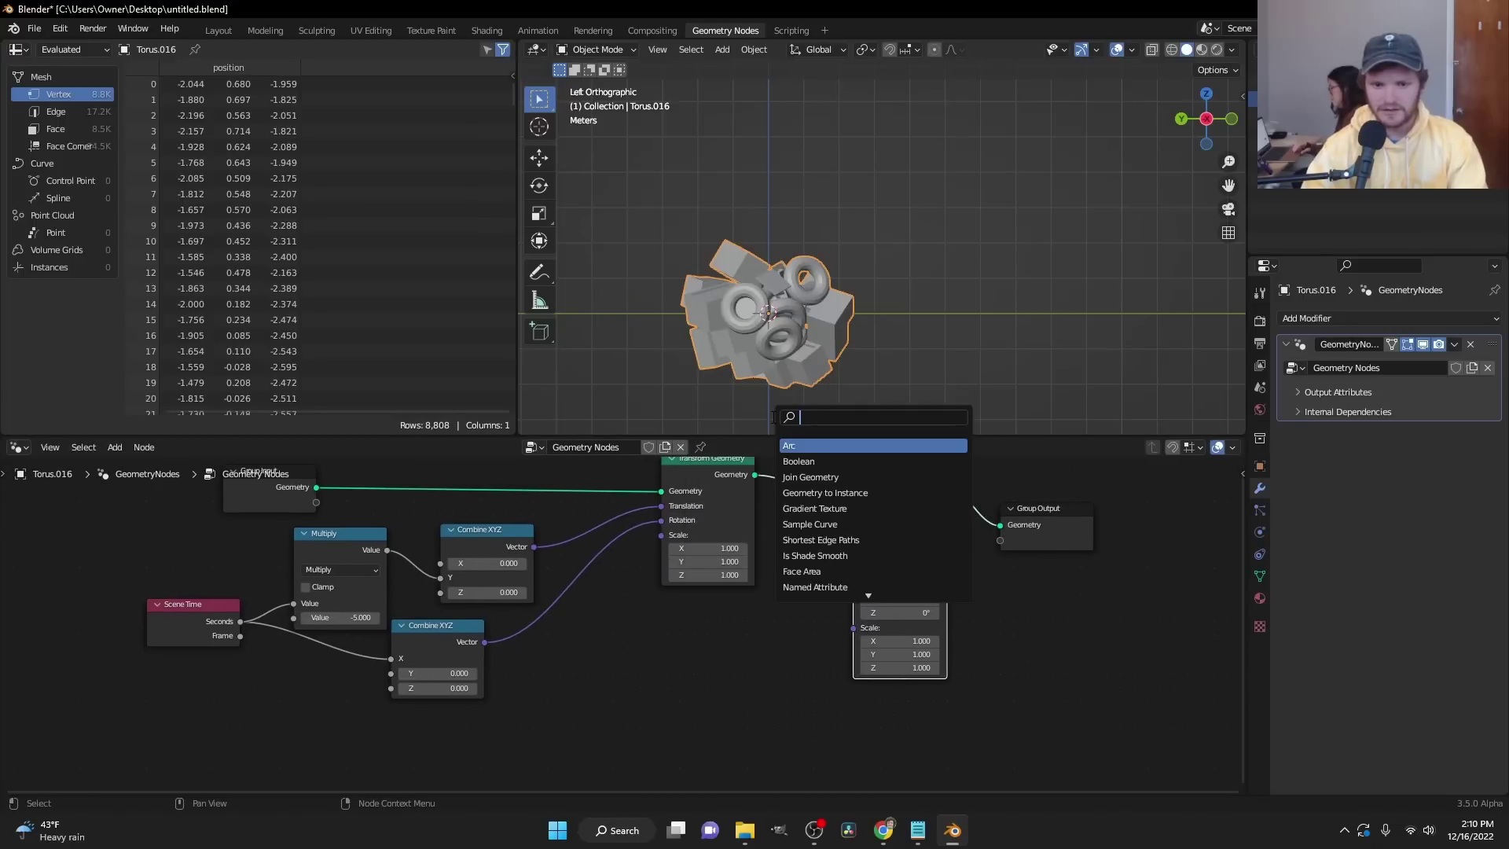
text(att)
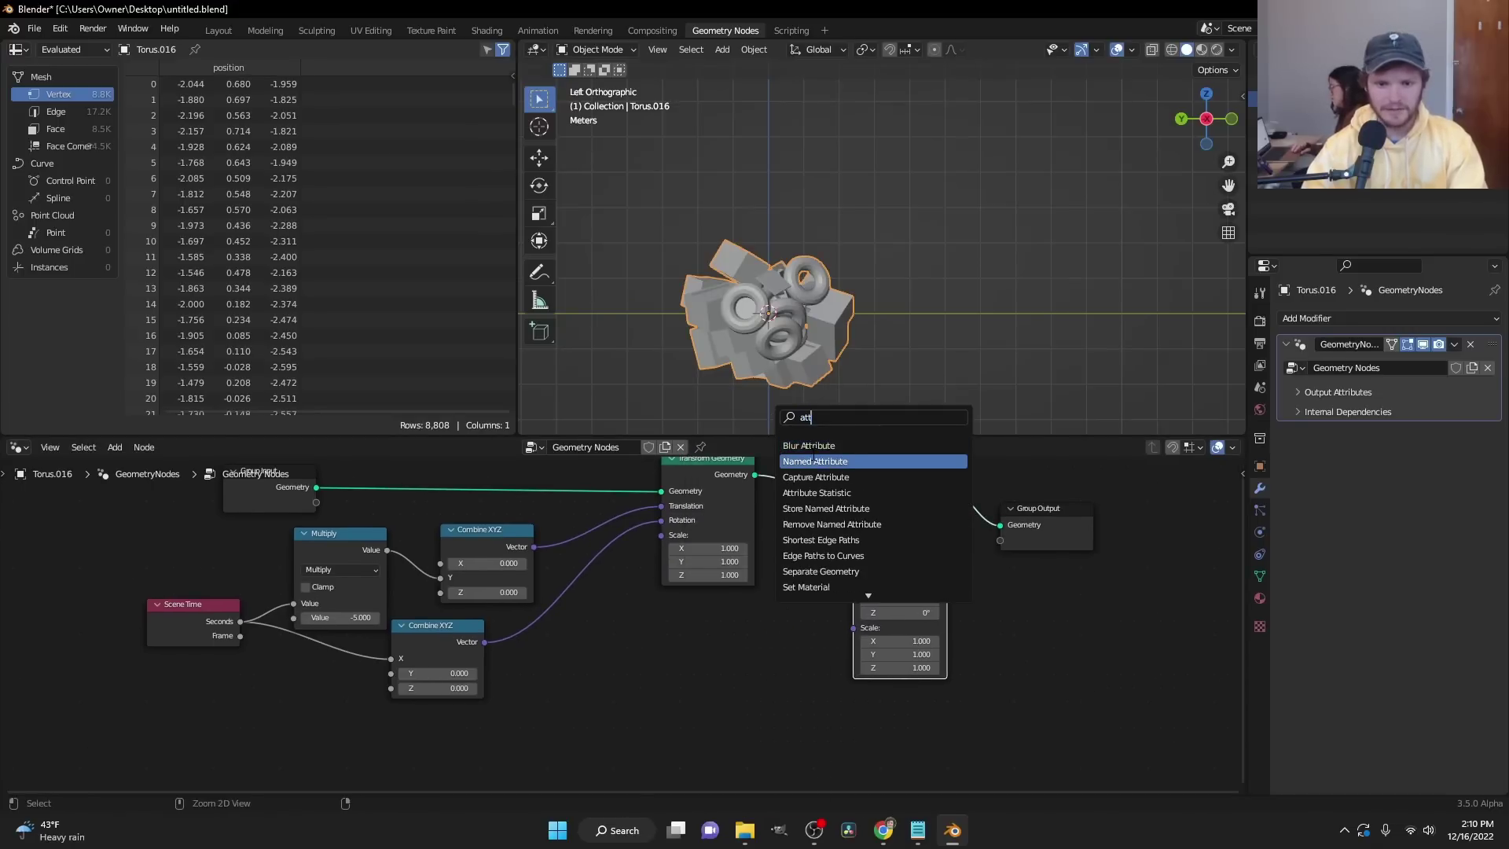
text(stat)
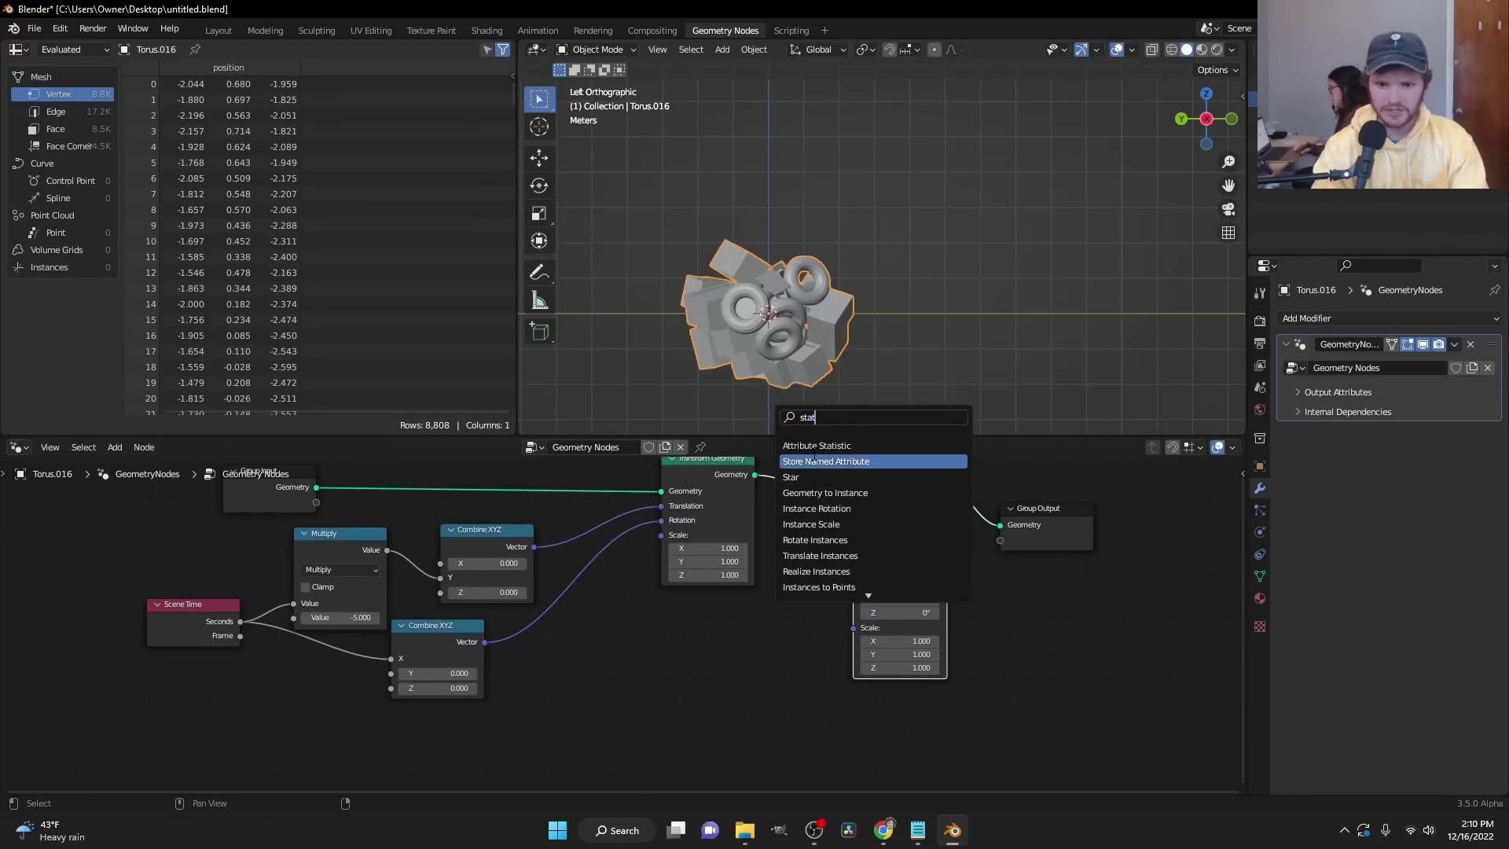
click(817, 446)
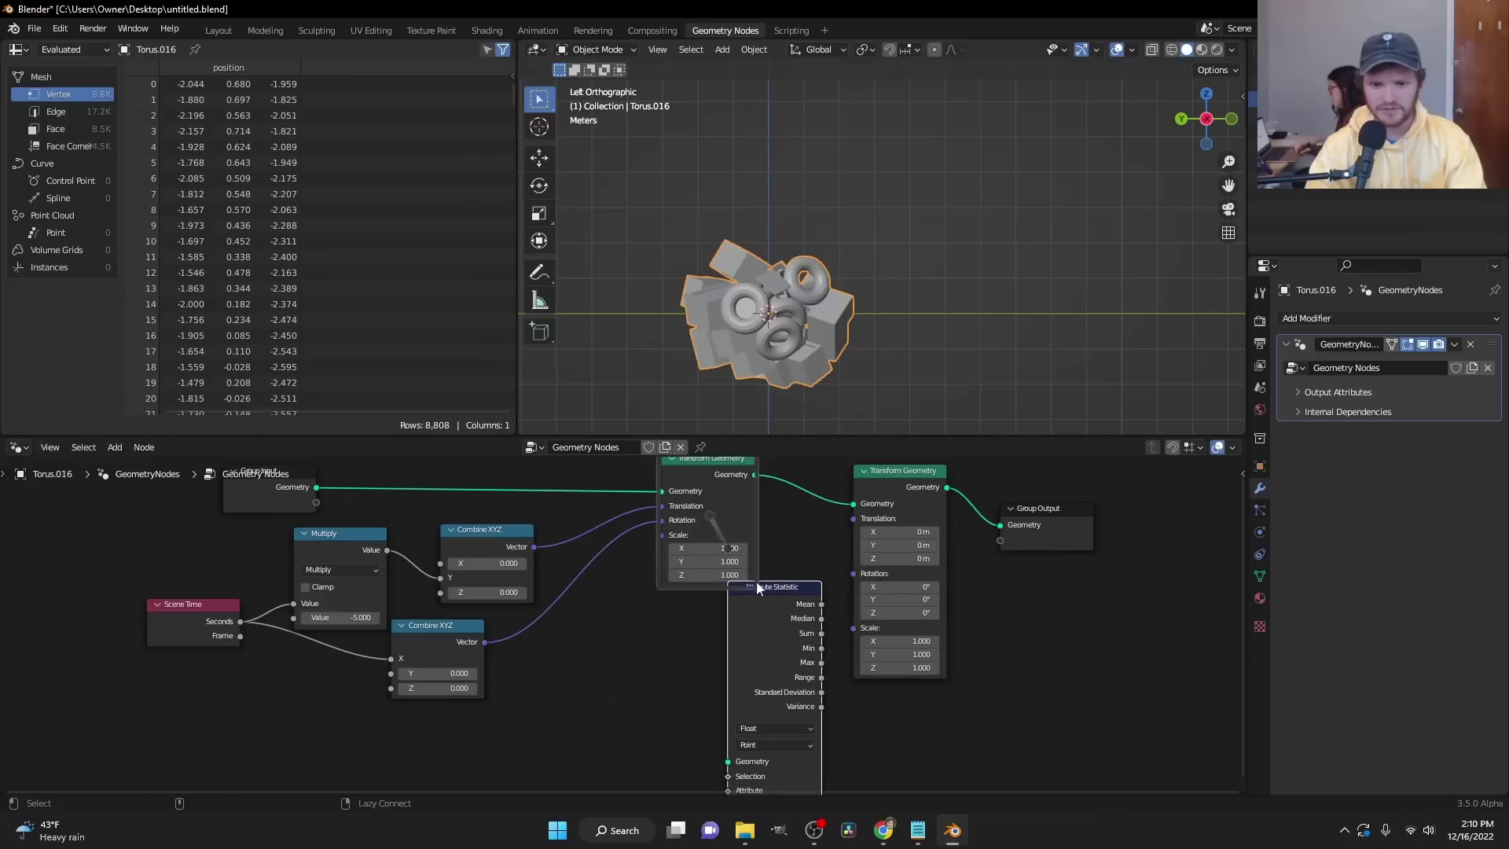
click(796, 552)
- Add Position and Separate XYZ nodes, linking Z to Attribute Statistic's Attribute
key(shift+a)
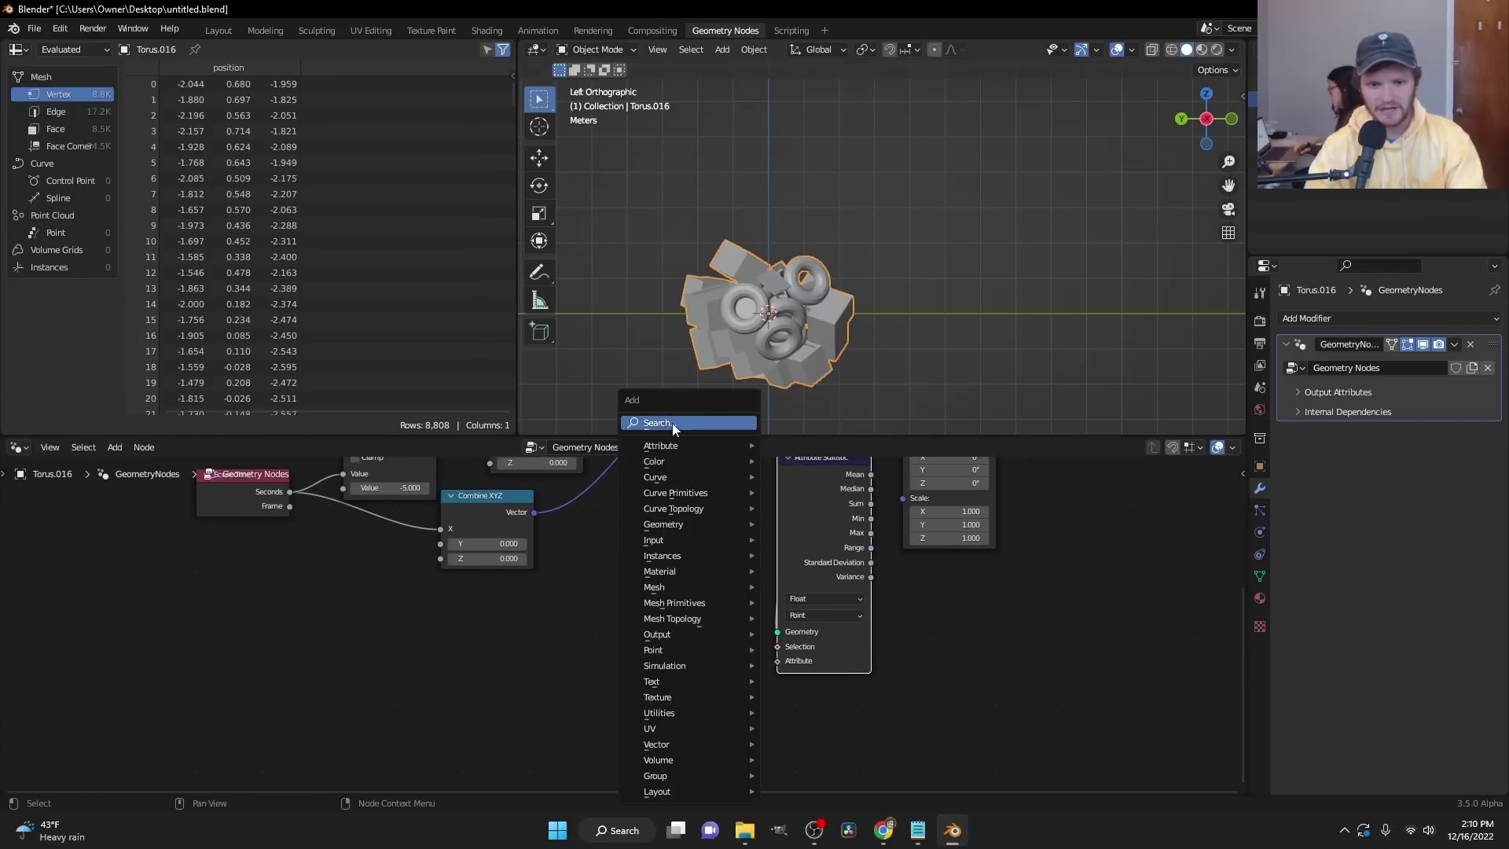
click(673, 425)
text(po)
key(Down)
key(Return)
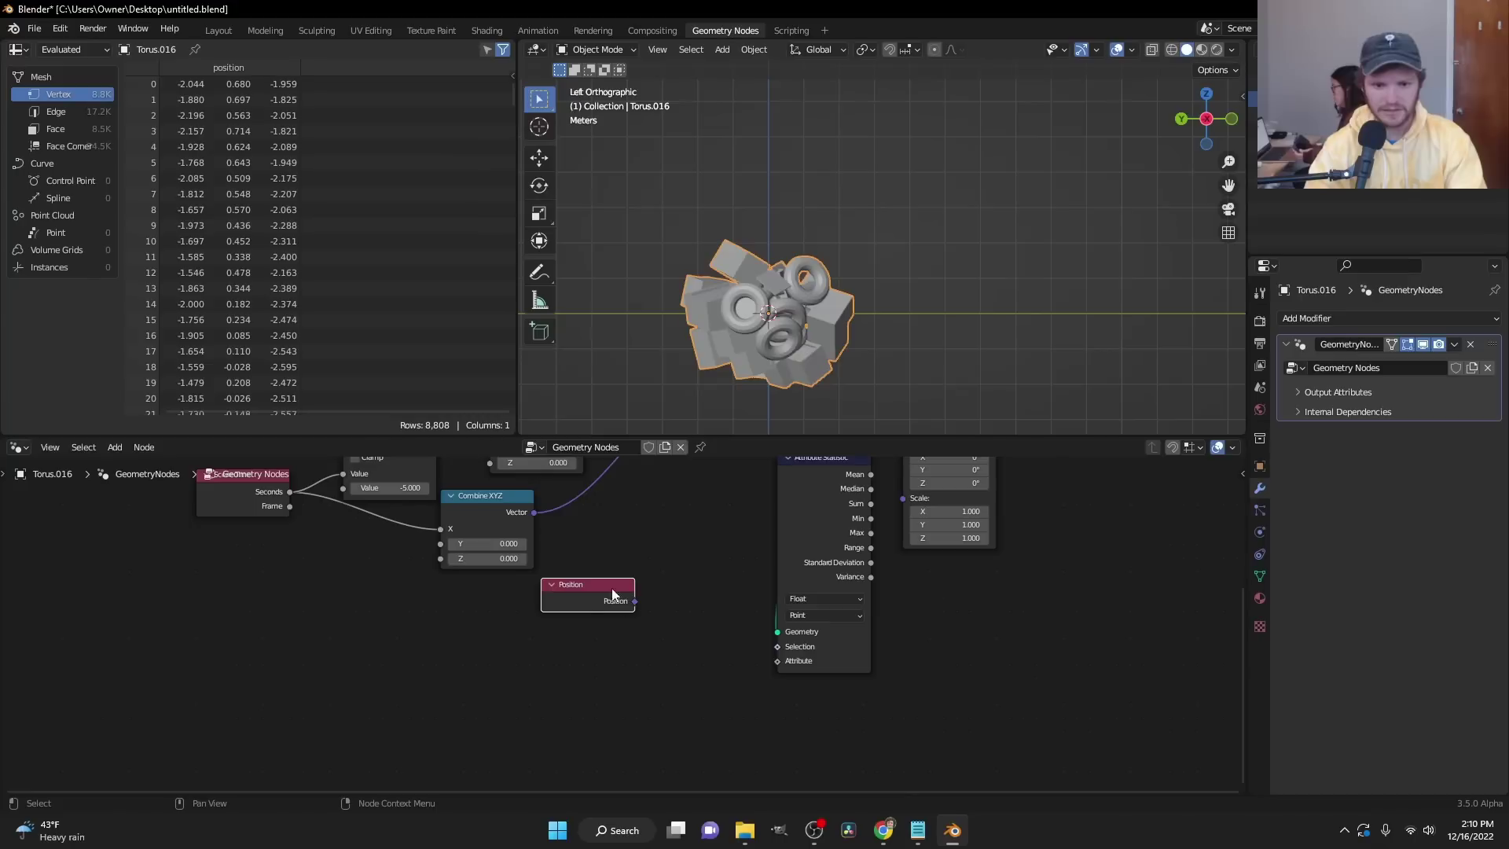
click(526, 633)
key(shift+a)
click(492, 417)
text(se)
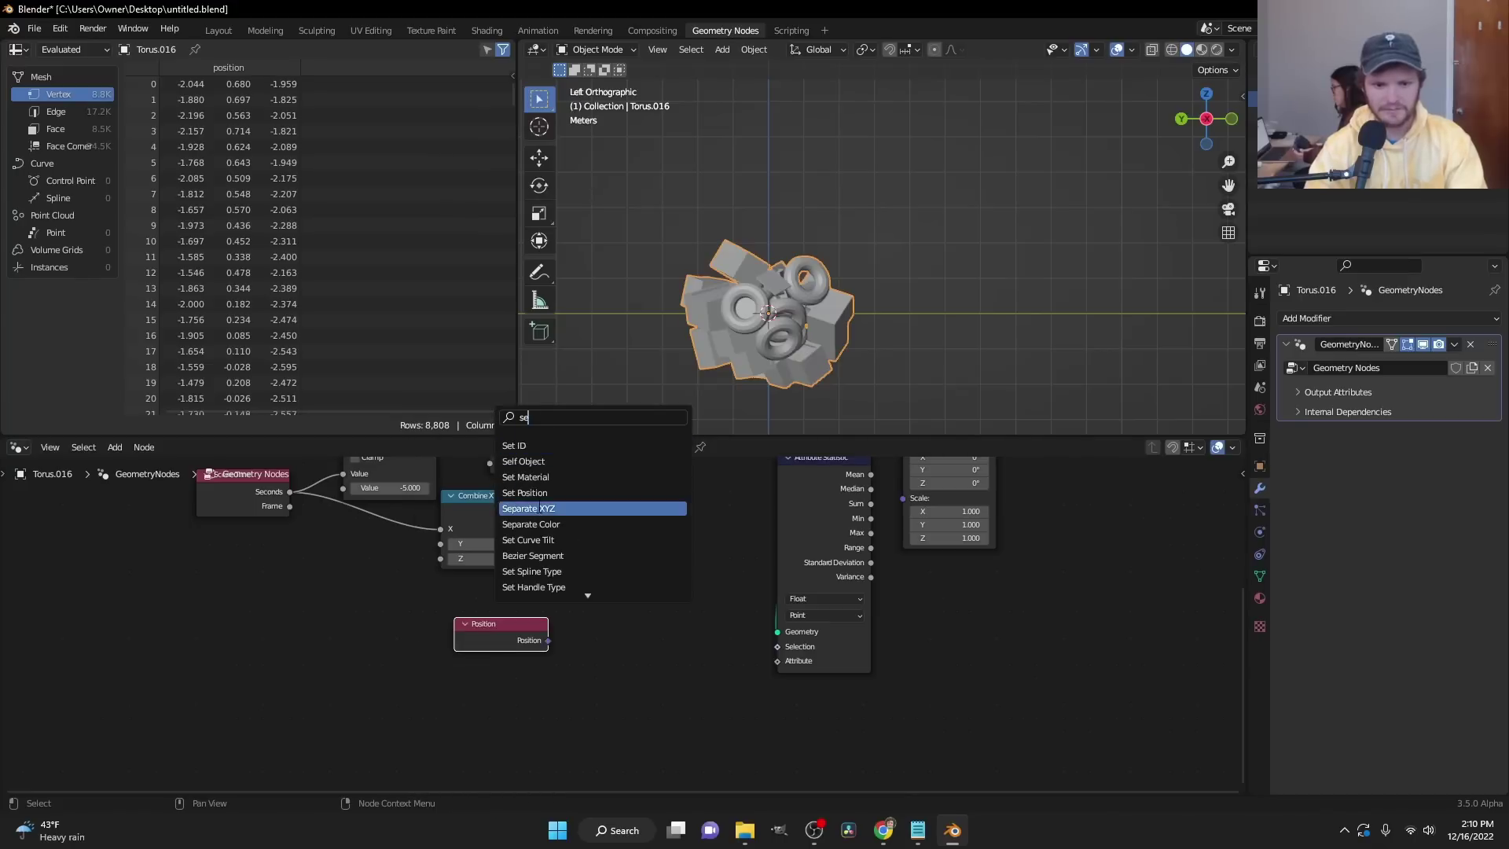
click(540, 508)
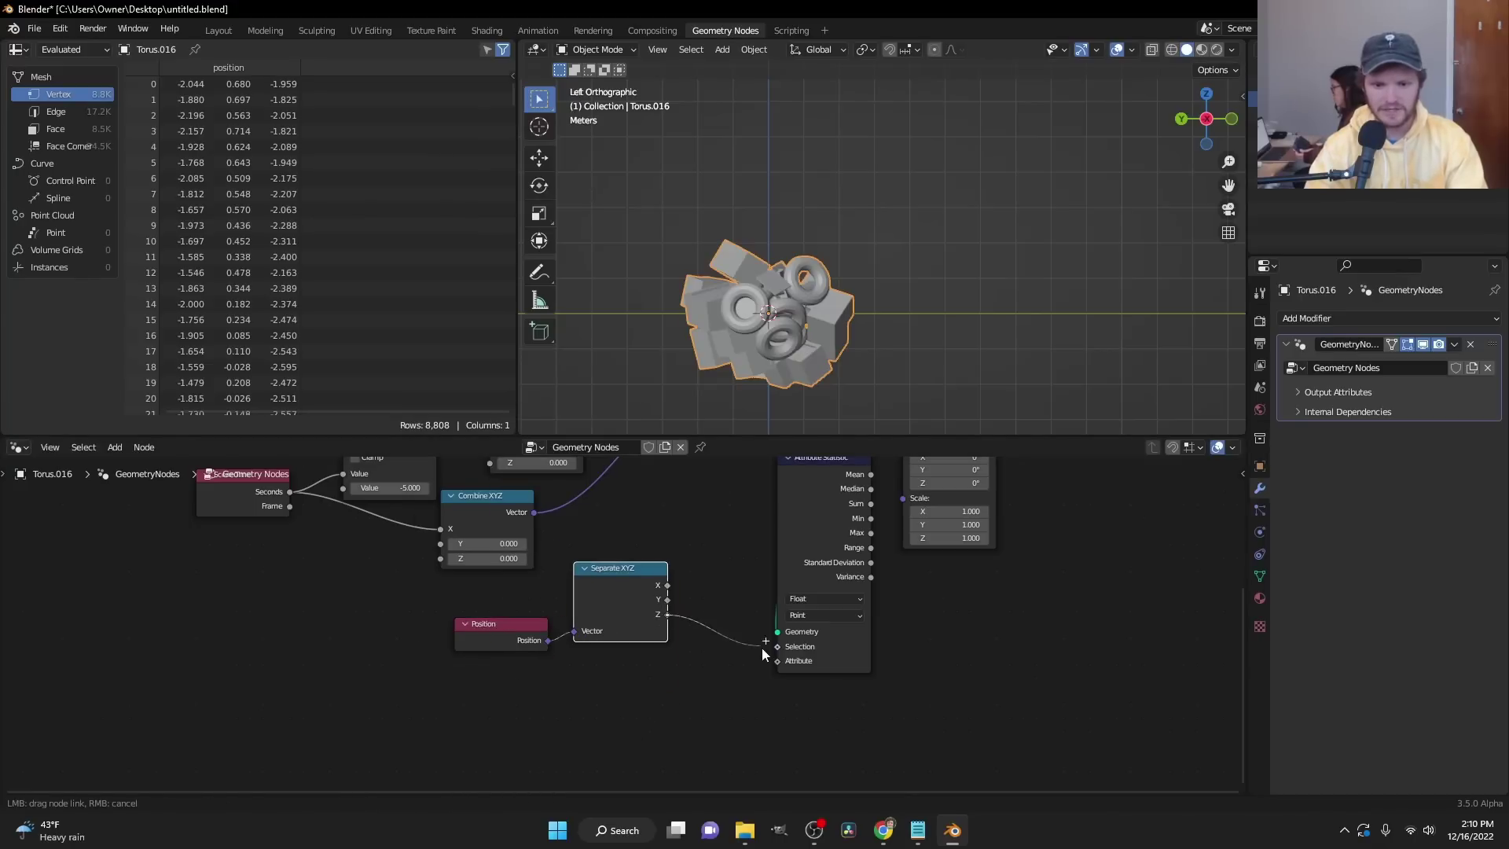
drag(771, 659, 776, 660)
- Feed Min into the Z of a new Combine XYZ on the second Translation, and play
middle_drag(876, 571, 897, 661)
drag(898, 661, 754, 590)
text(combine)
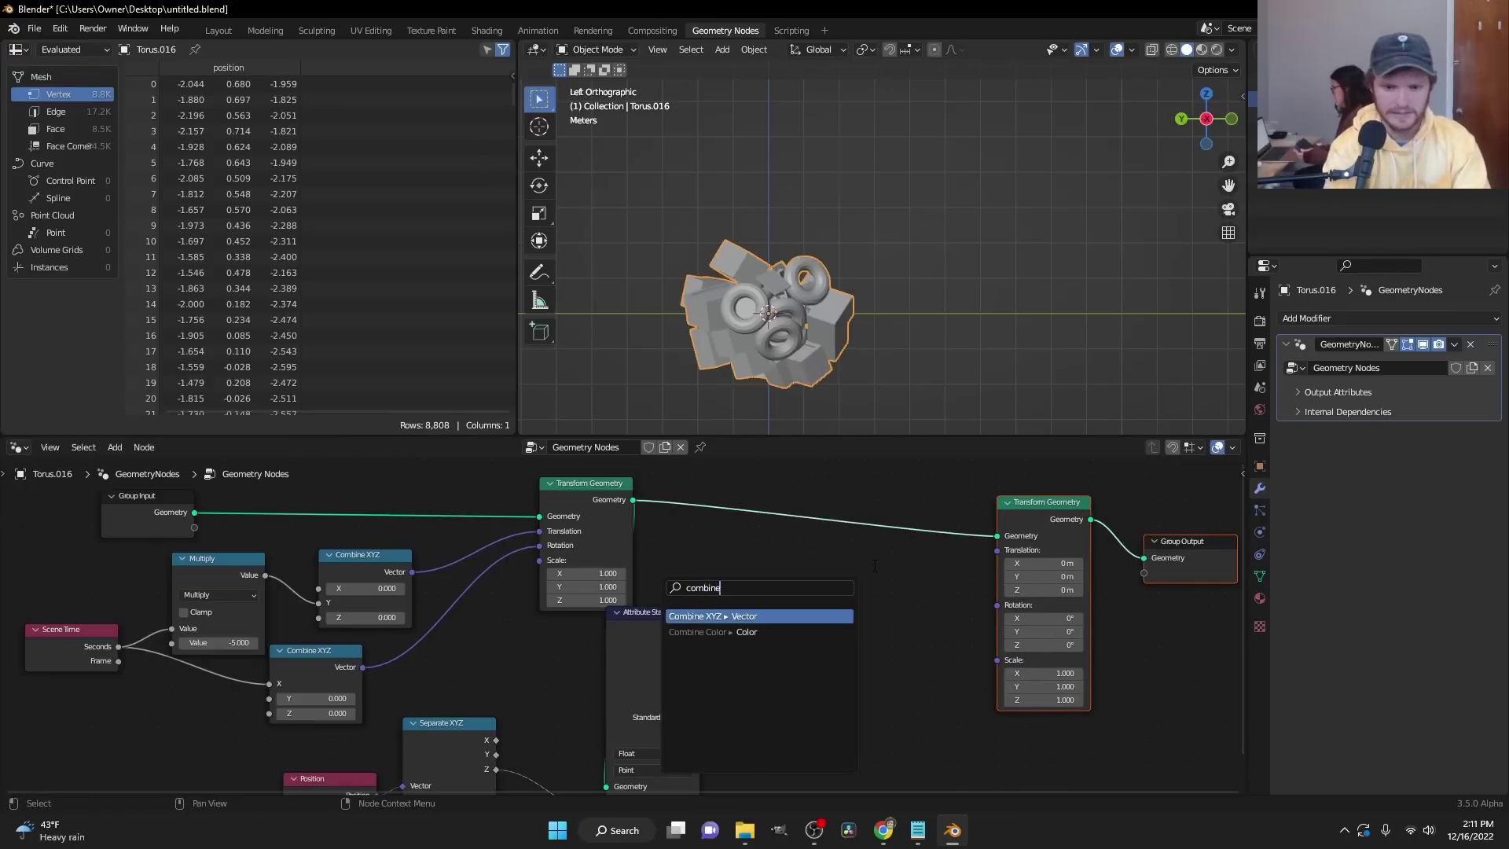
key(Return)
click(878, 566)
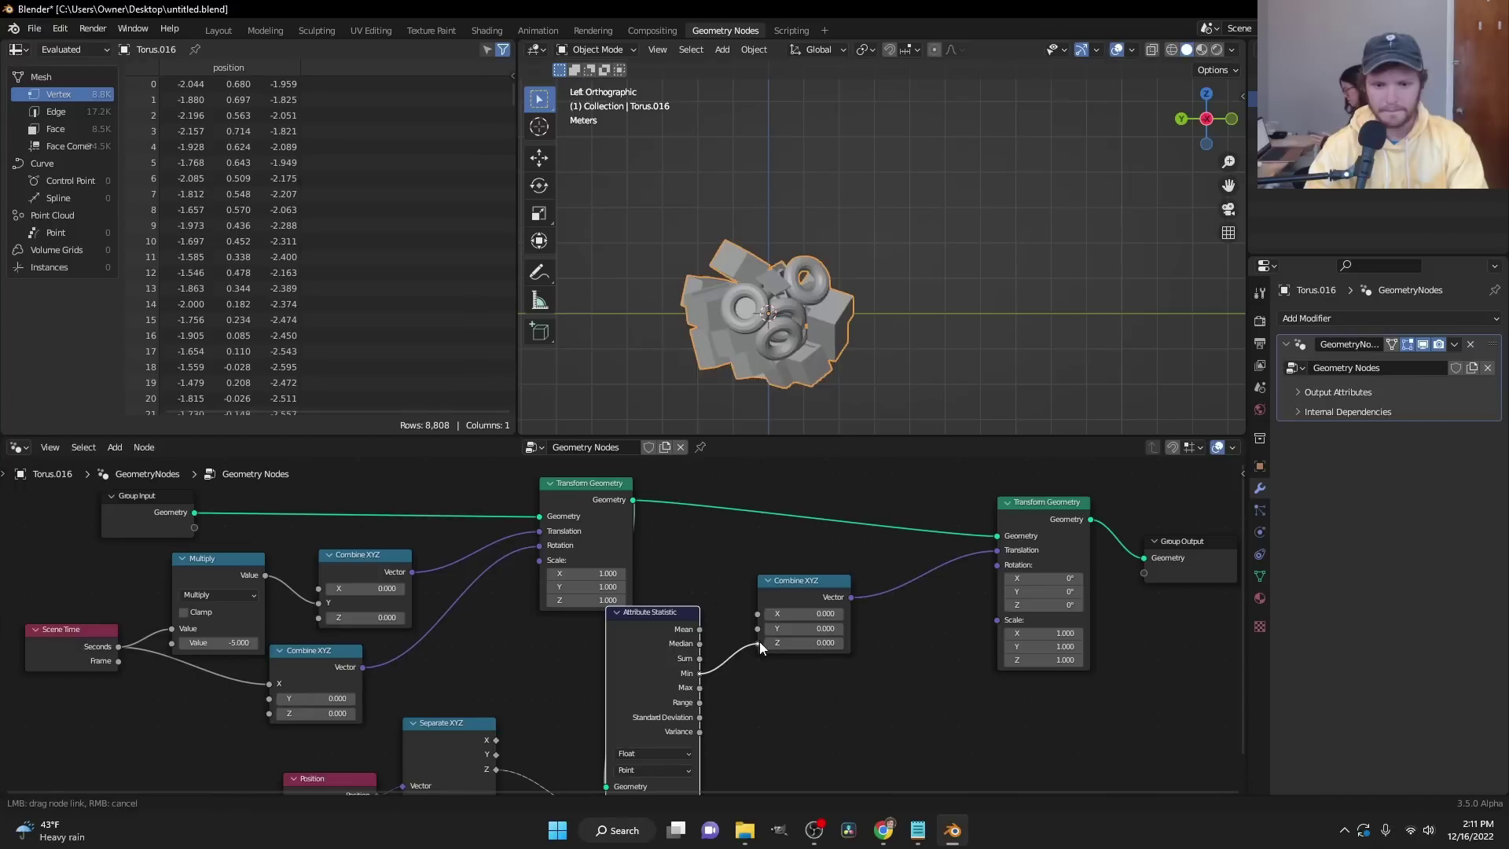
drag(760, 642, 758, 643)
key(space)
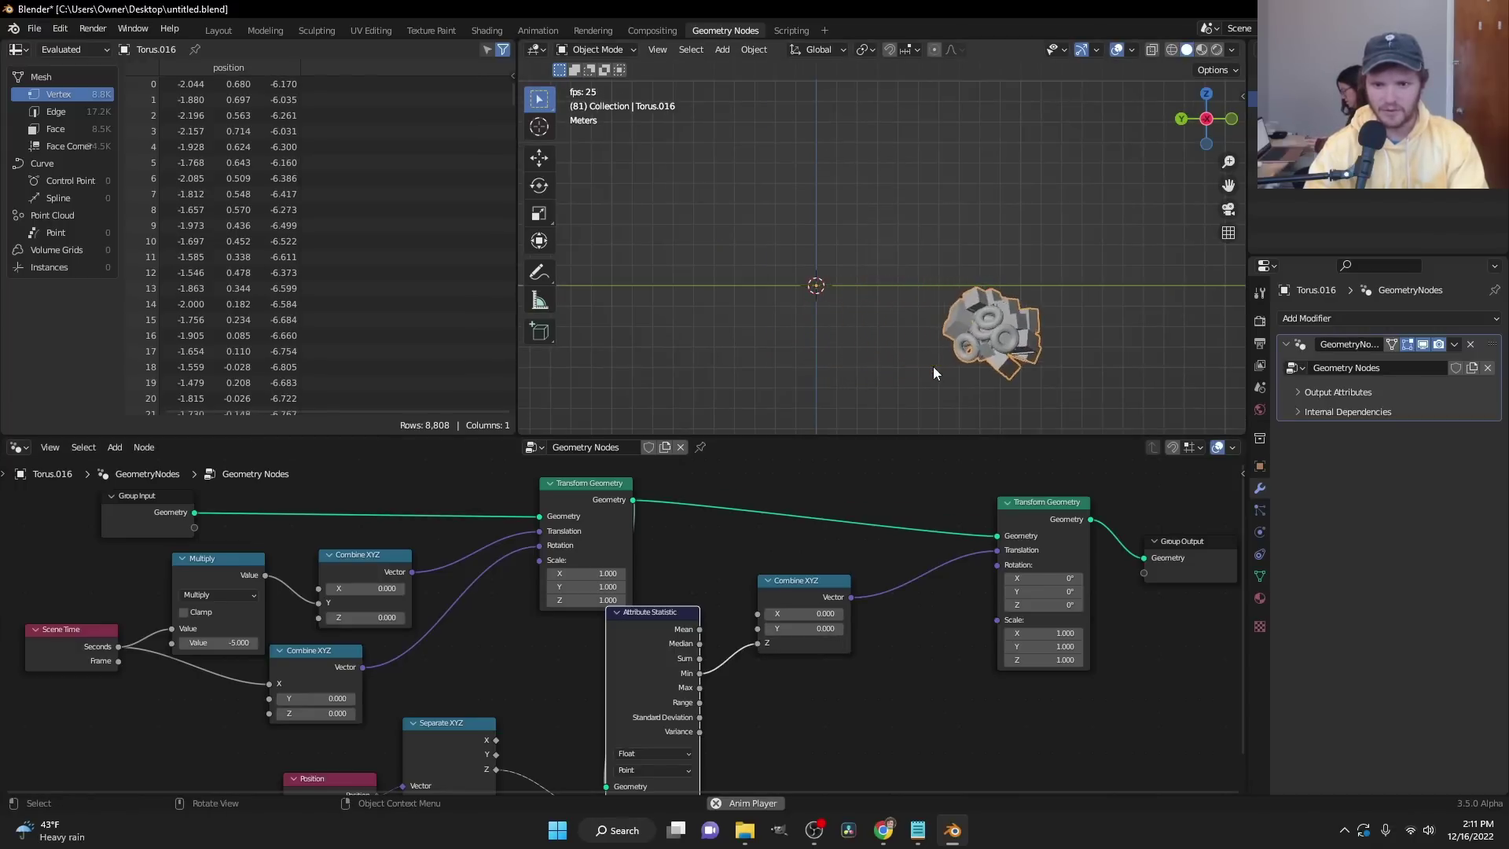
- Insert a Math node on the Min link and set its operation to Multiply
key(space)
drag(839, 589, 918, 592)
key(shift+a)
text(m)
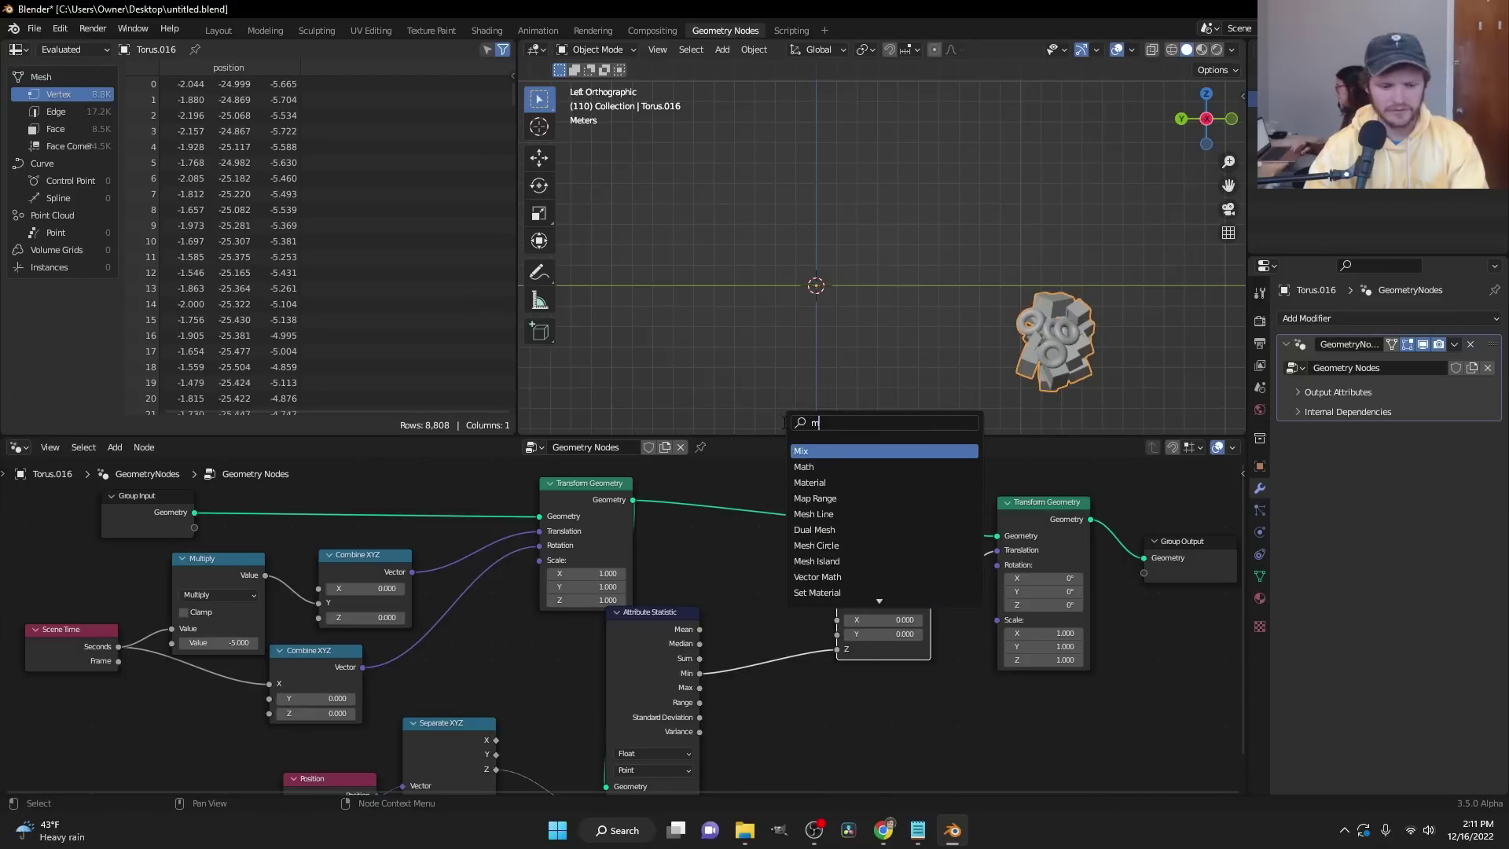
text(ath)
key(Return)
click(785, 659)
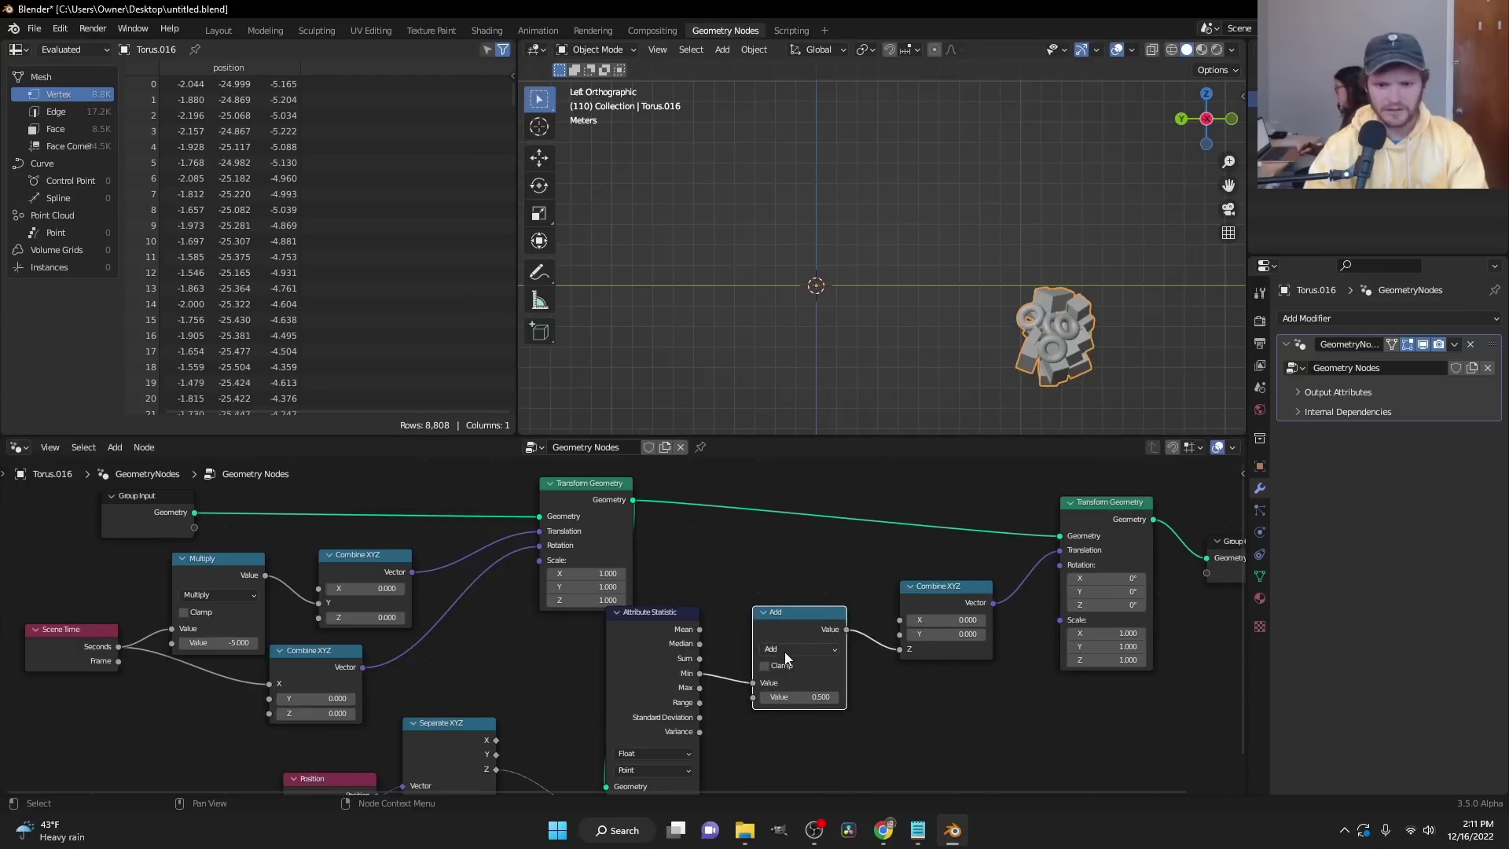
click(790, 651)
click(786, 542)
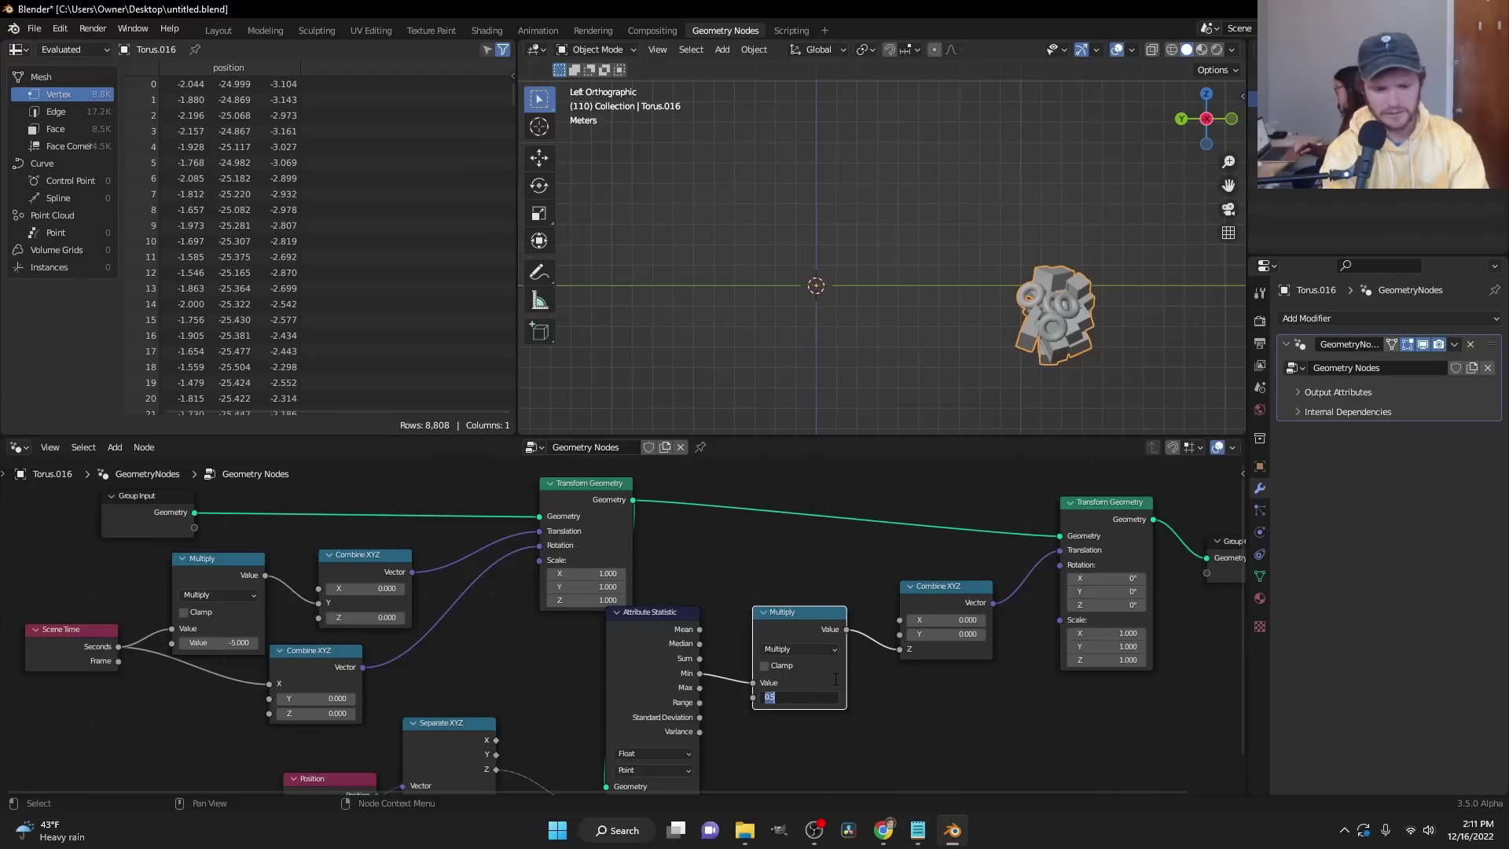
- Set the multiplier to -1 and replay the animation from frame 1
text(-1)
key(Return)
key(shift+Left)
key(space)
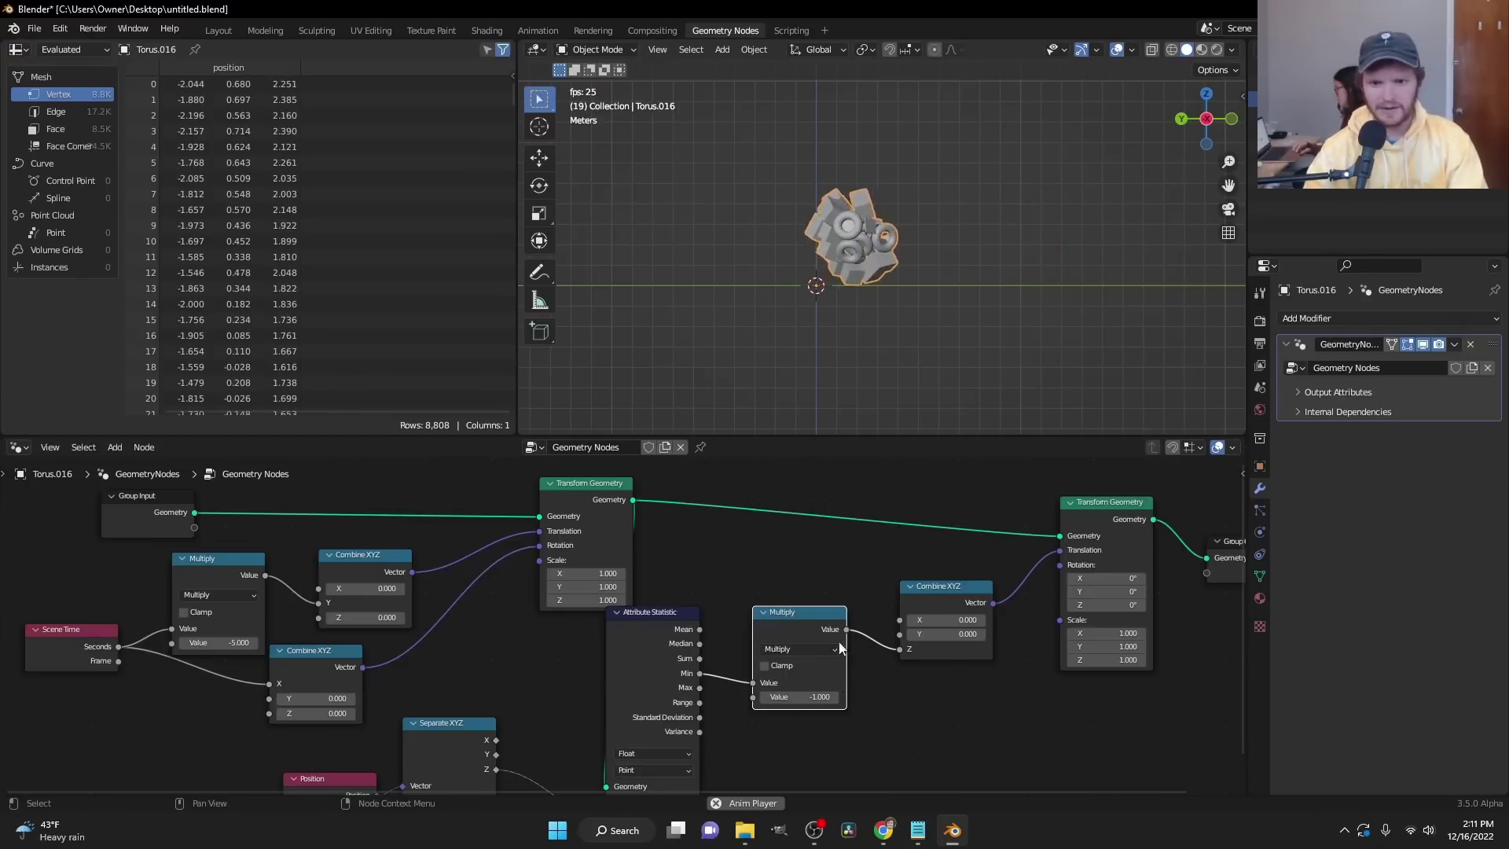
scroll(989, 233, up, 2)
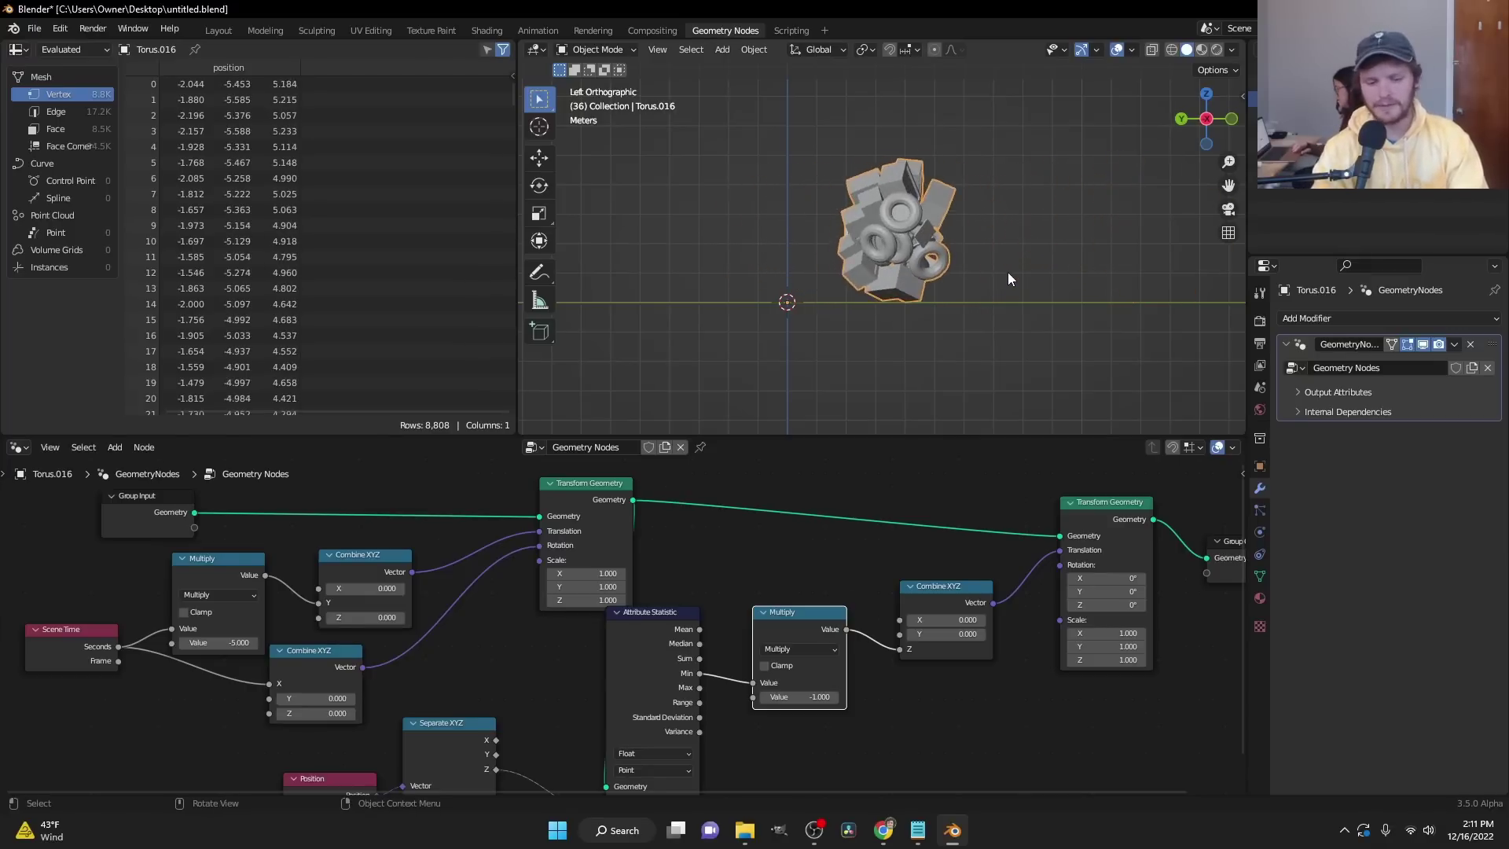
key(Escape)
- Toggle the second Transform Geometry node back on, sketch an annotation, and play the animation
click(1097, 521)
key(m)
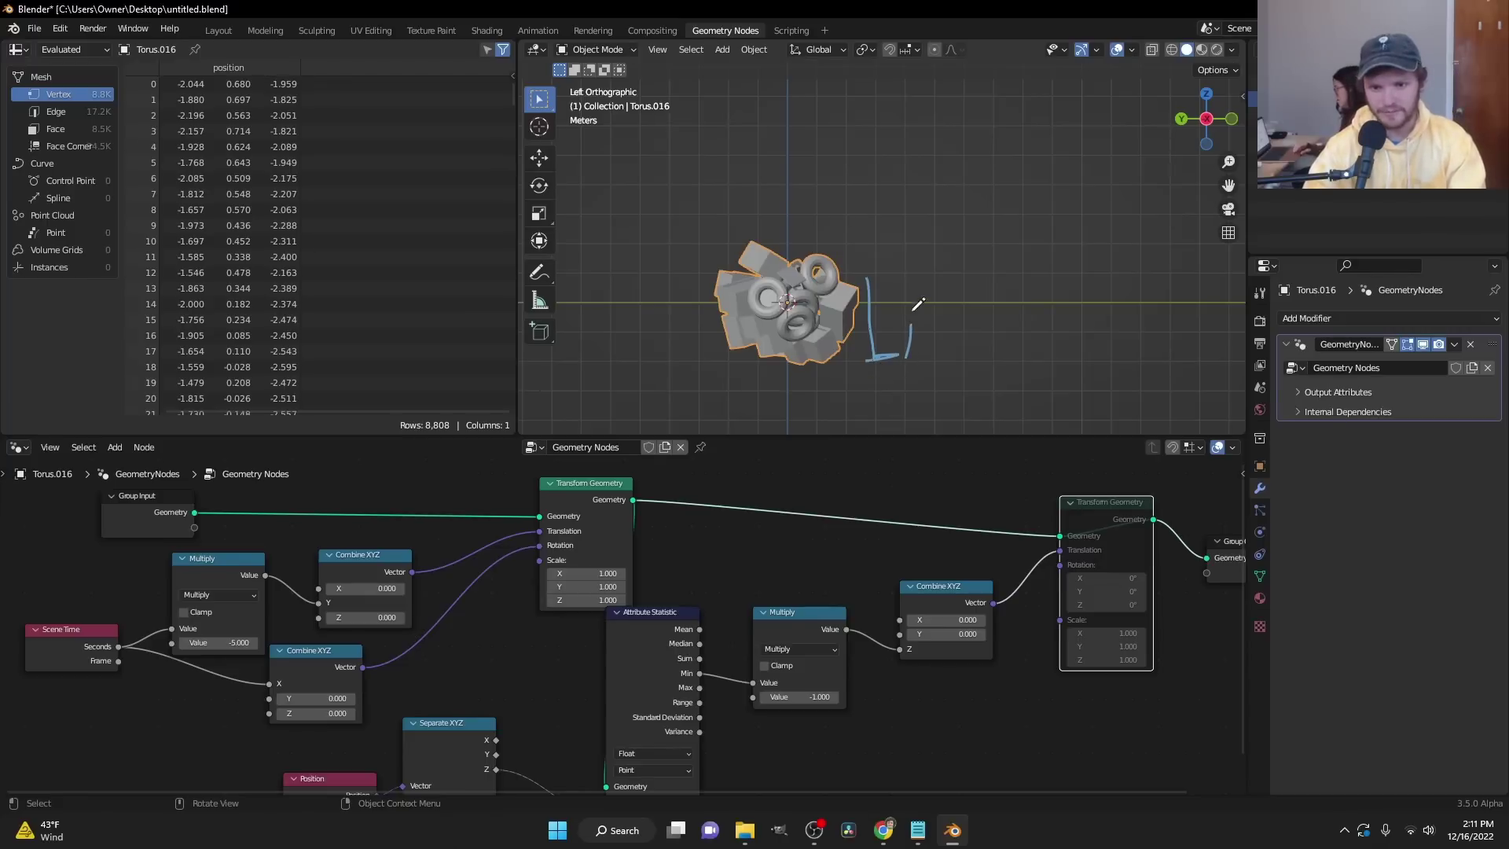
drag(910, 298, 911, 315)
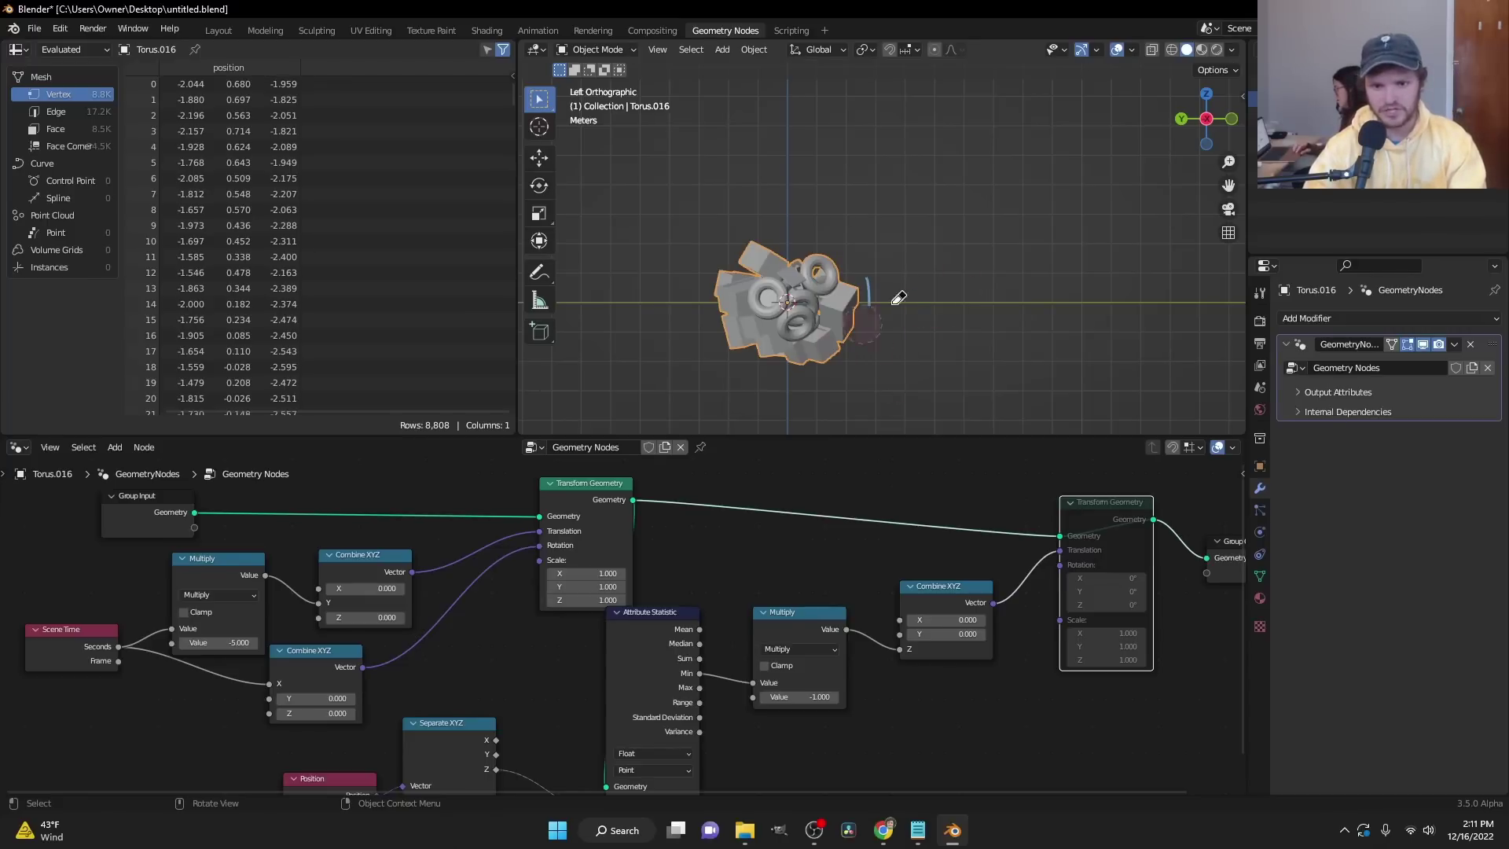
key(space)
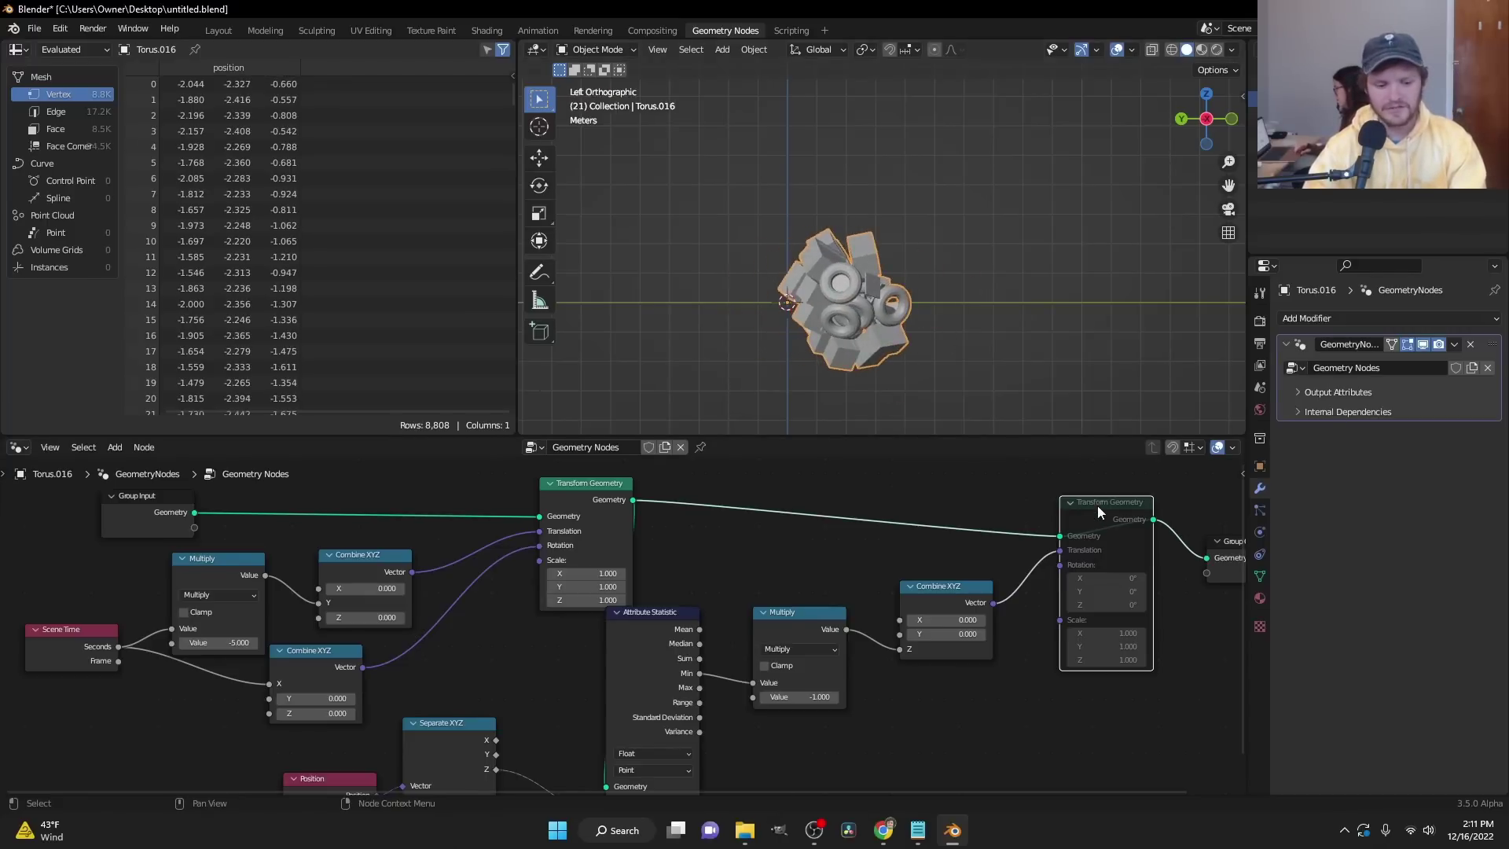
key(m)
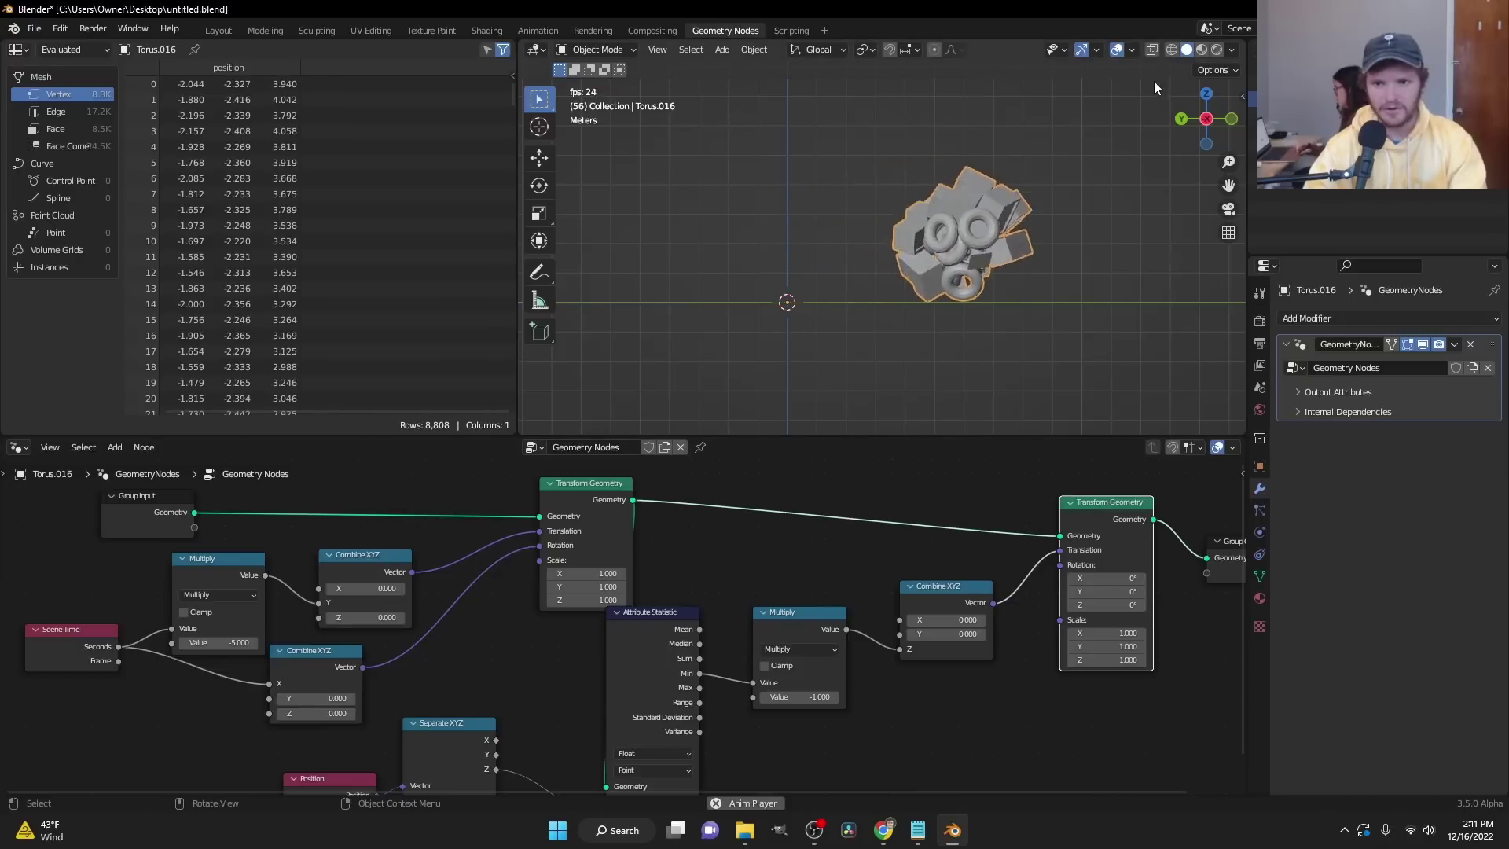
- Orbit around the rolling ball in perspective with Material Preview shading, then stop playback
click(1201, 50)
mouse_move(1110, 151)
middle_down()
mouse_move(1052, 242)
mouse_move(1163, 248)
middle_up()
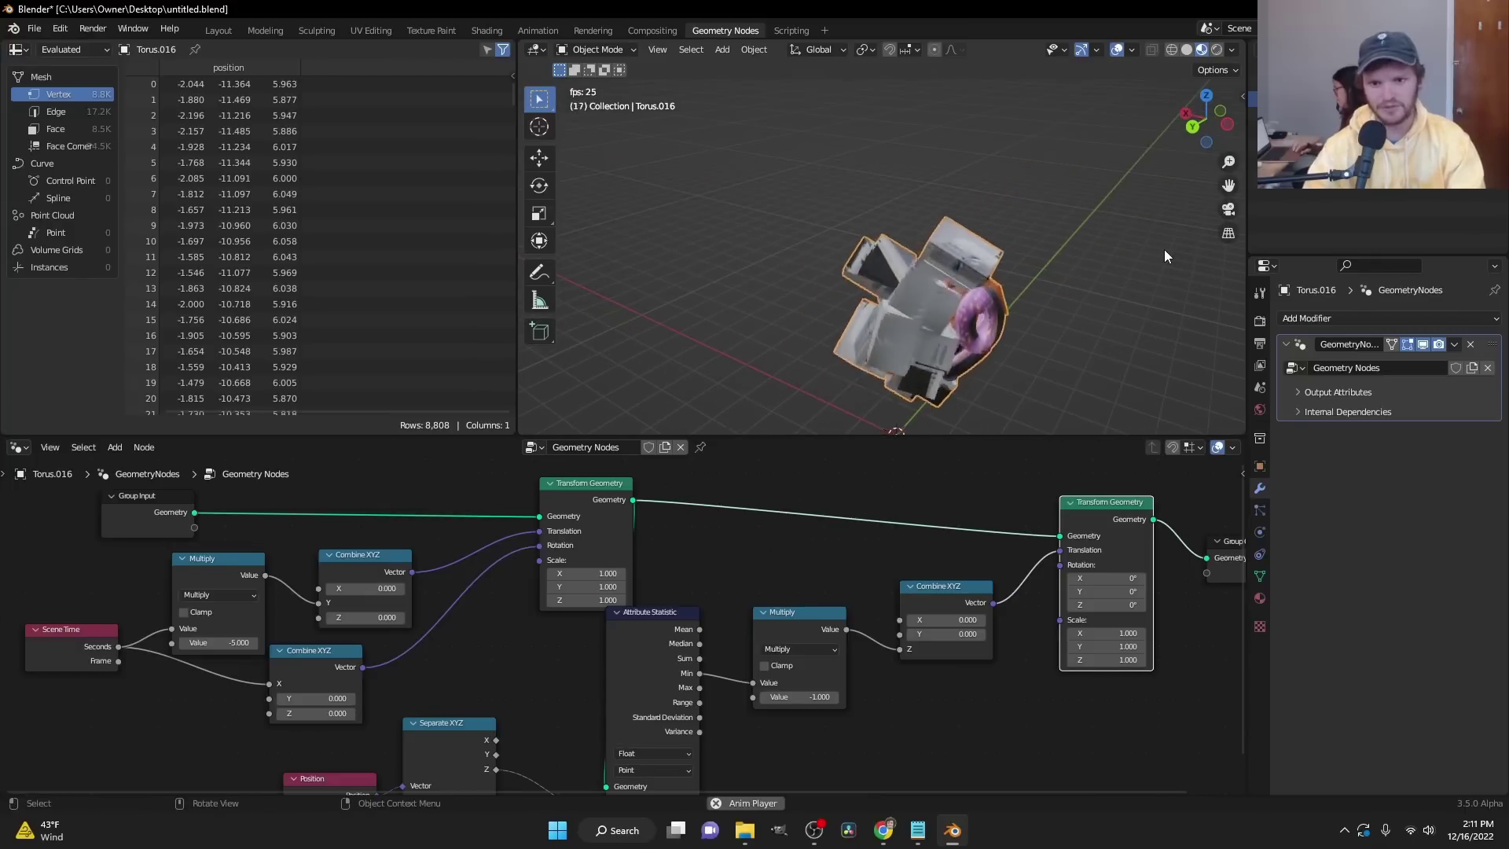
middle_drag(959, 243, 1154, 257)
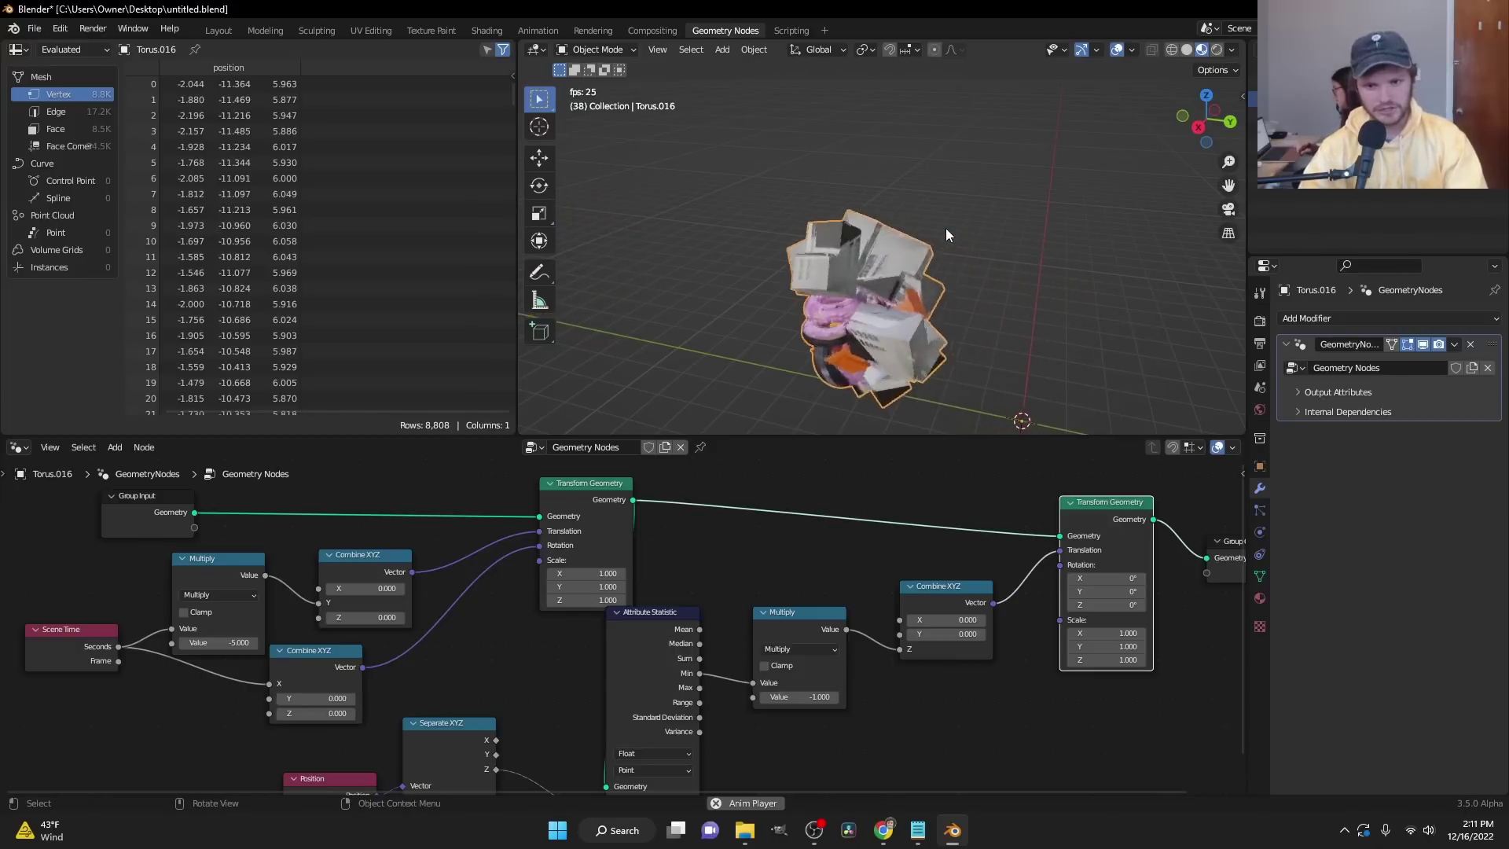
key(space)
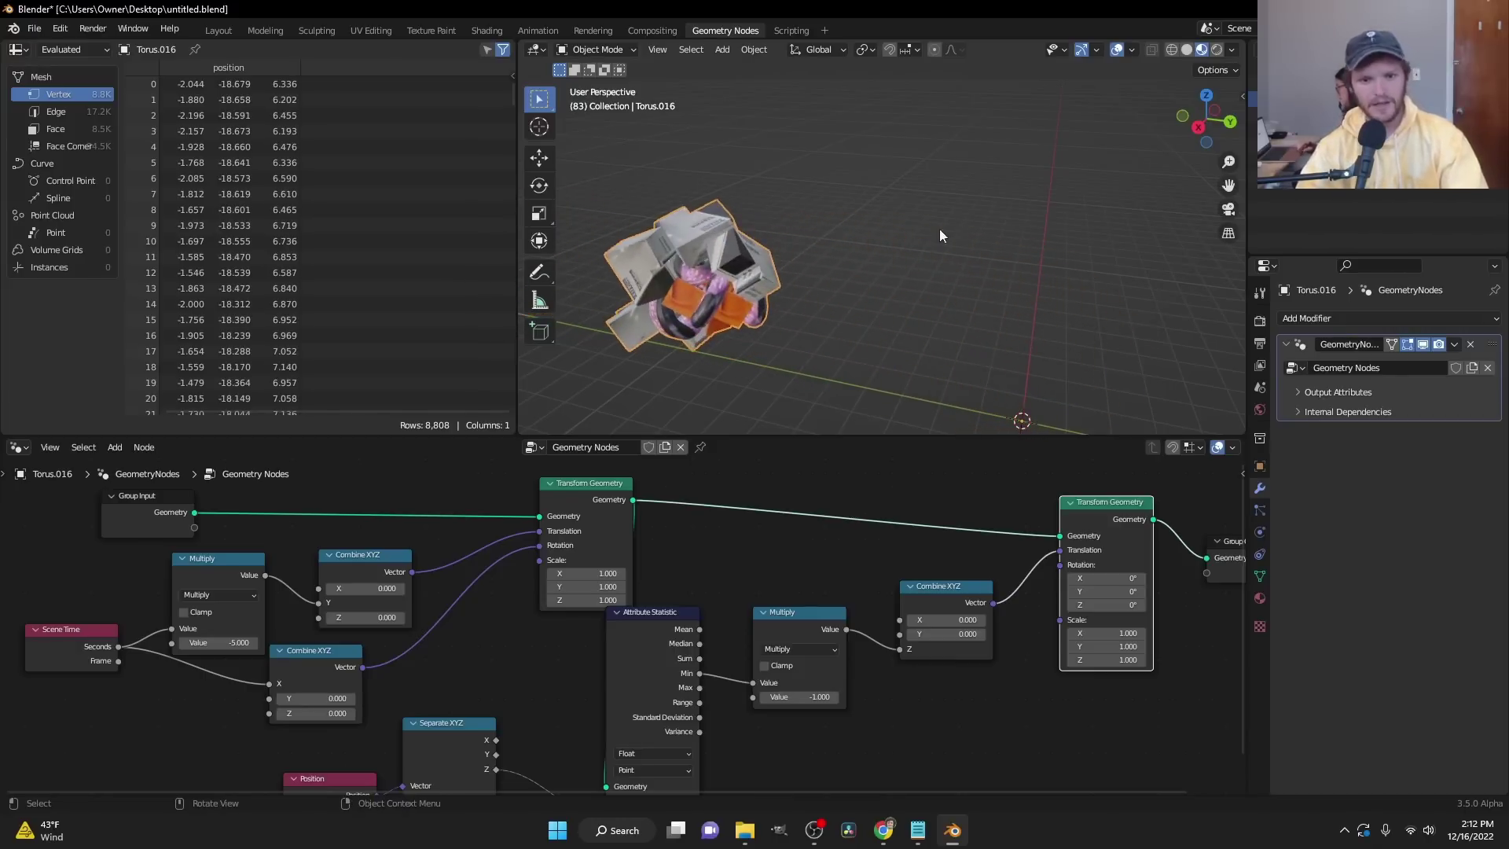
key(alt+Tab)
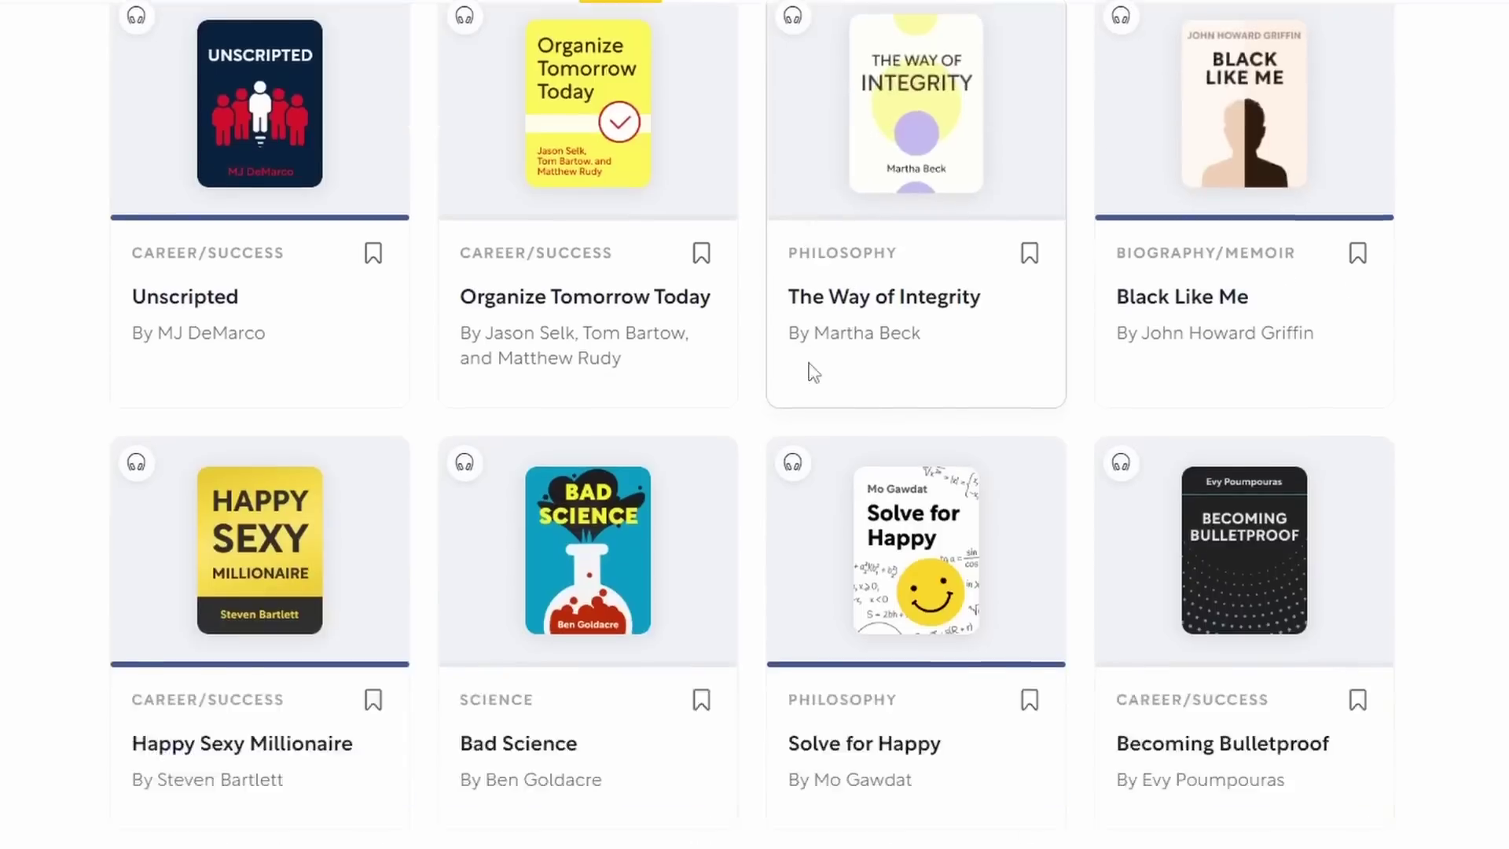
scroll(812, 354, down, 10)
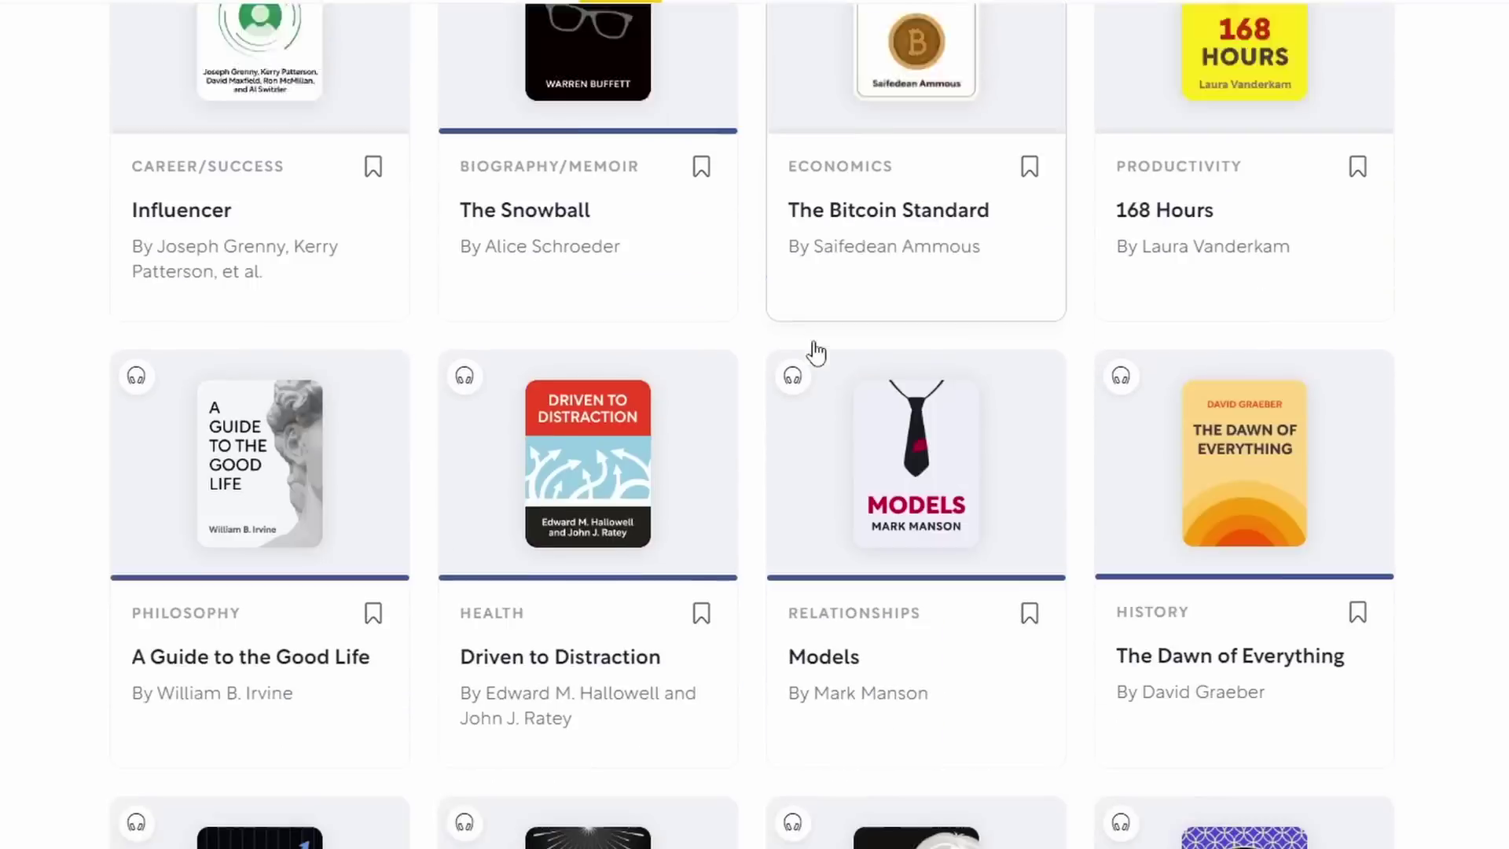
scroll(836, 308, down, 20)
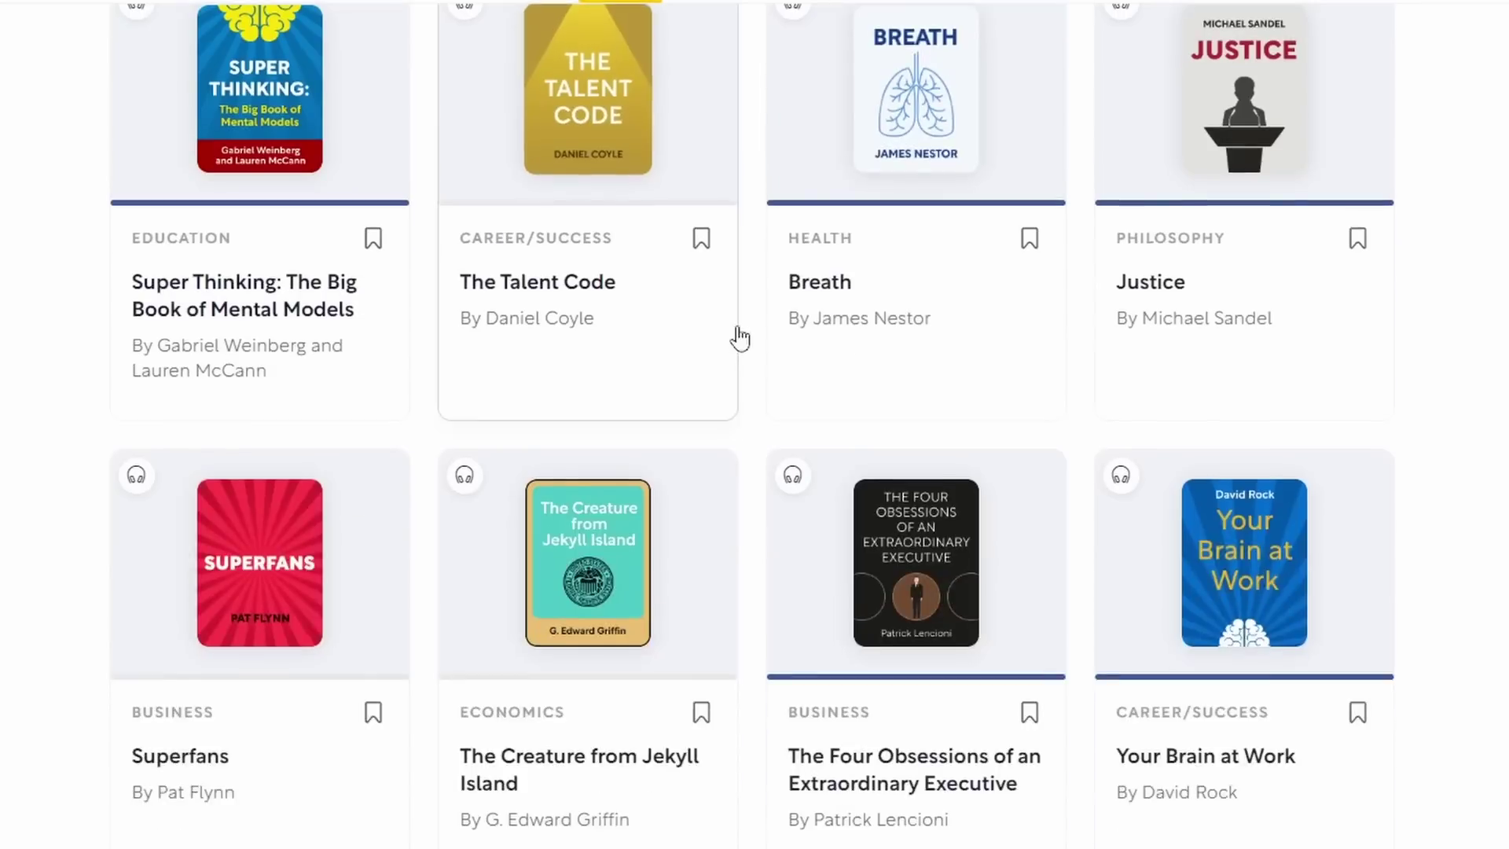
scroll(857, 346, down, 18)
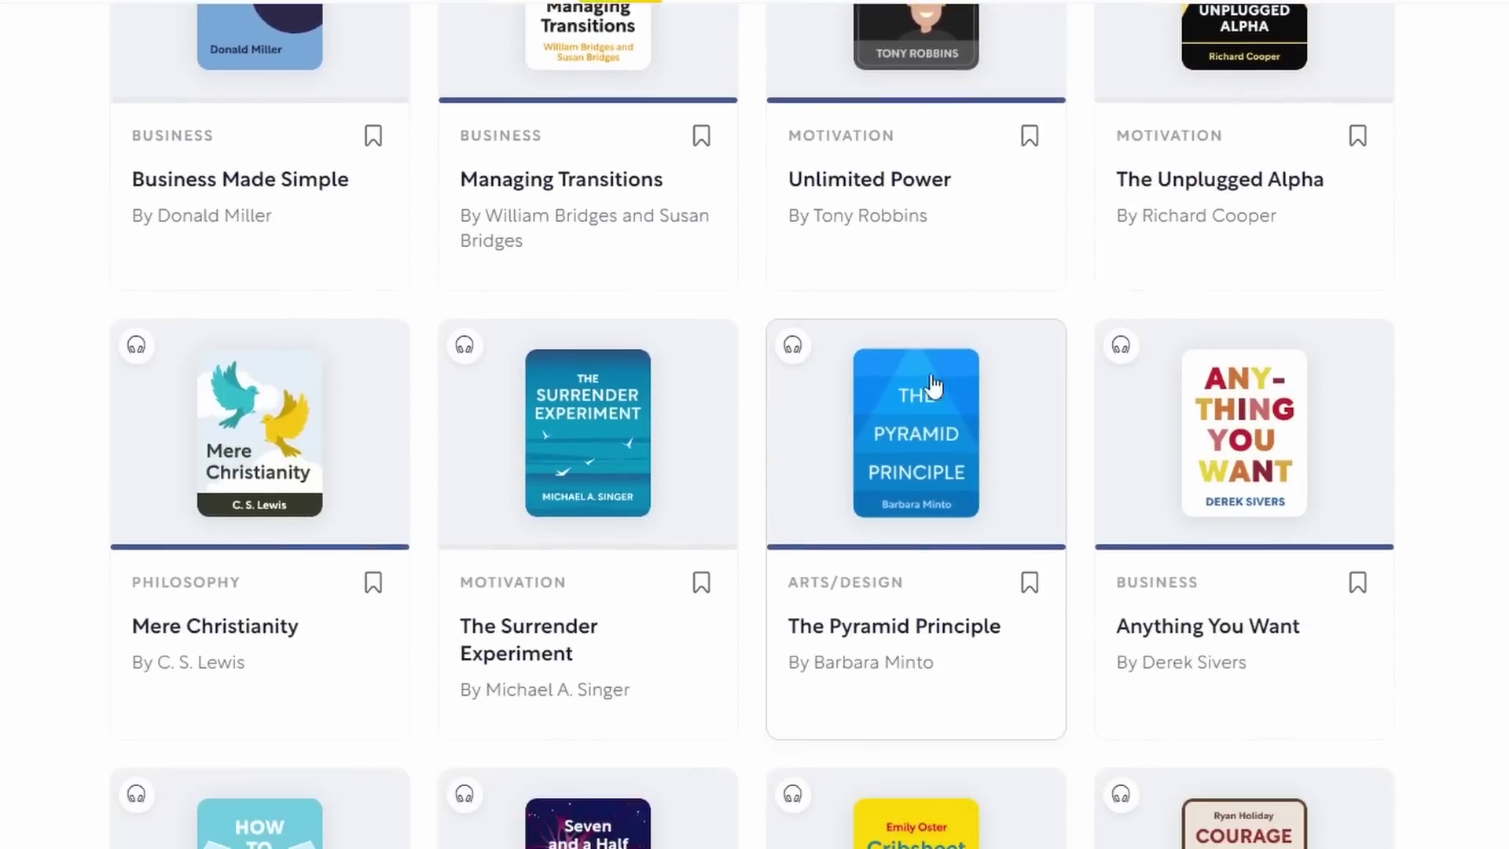
scroll(844, 385, down, 15)
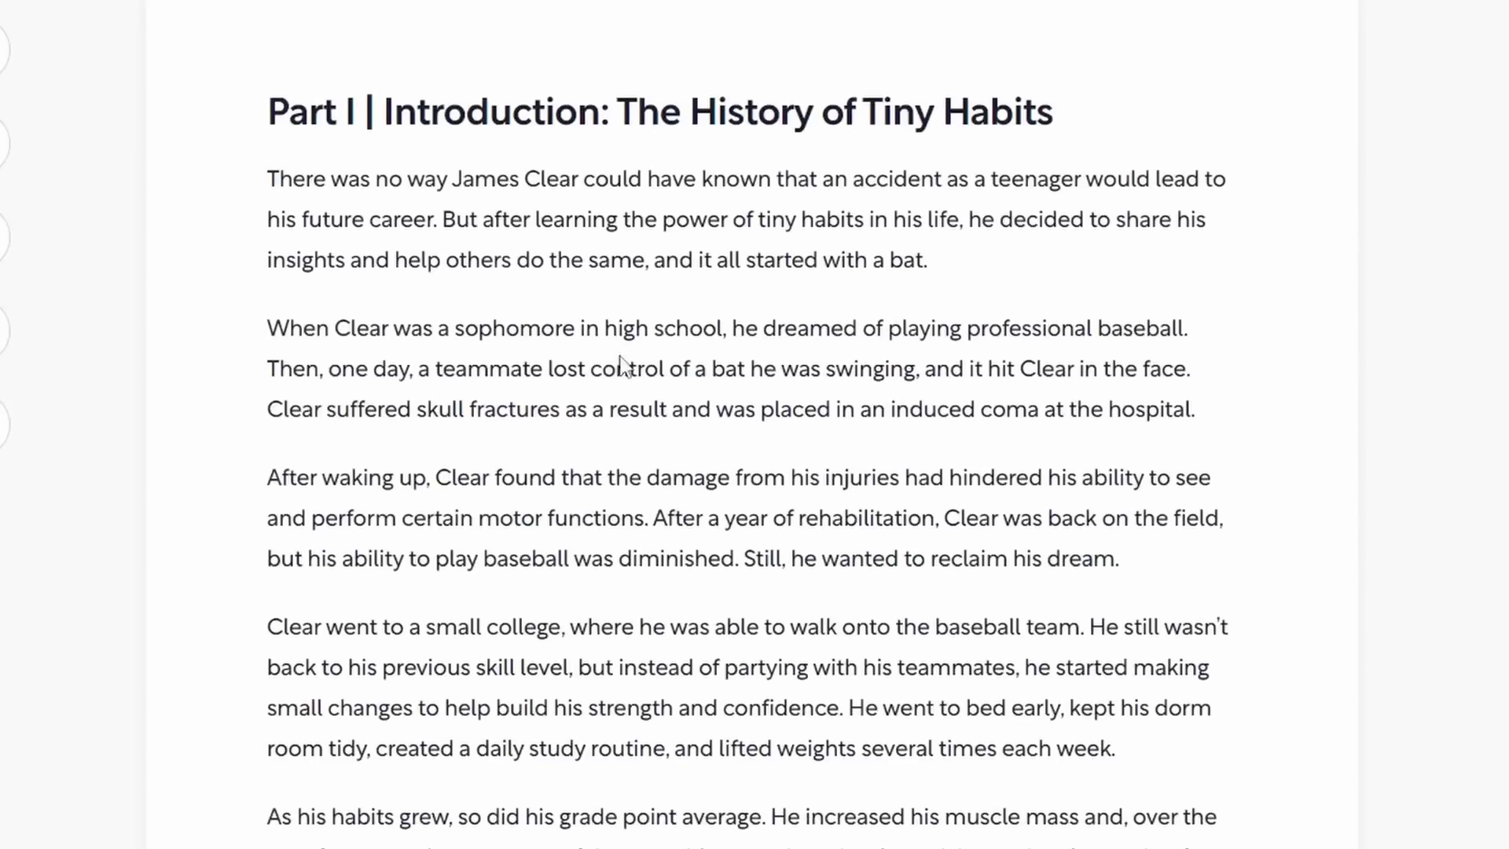
- Scroll the Part I introduction down to the Shortform Note and back up
scroll(705, 327, down, 10)
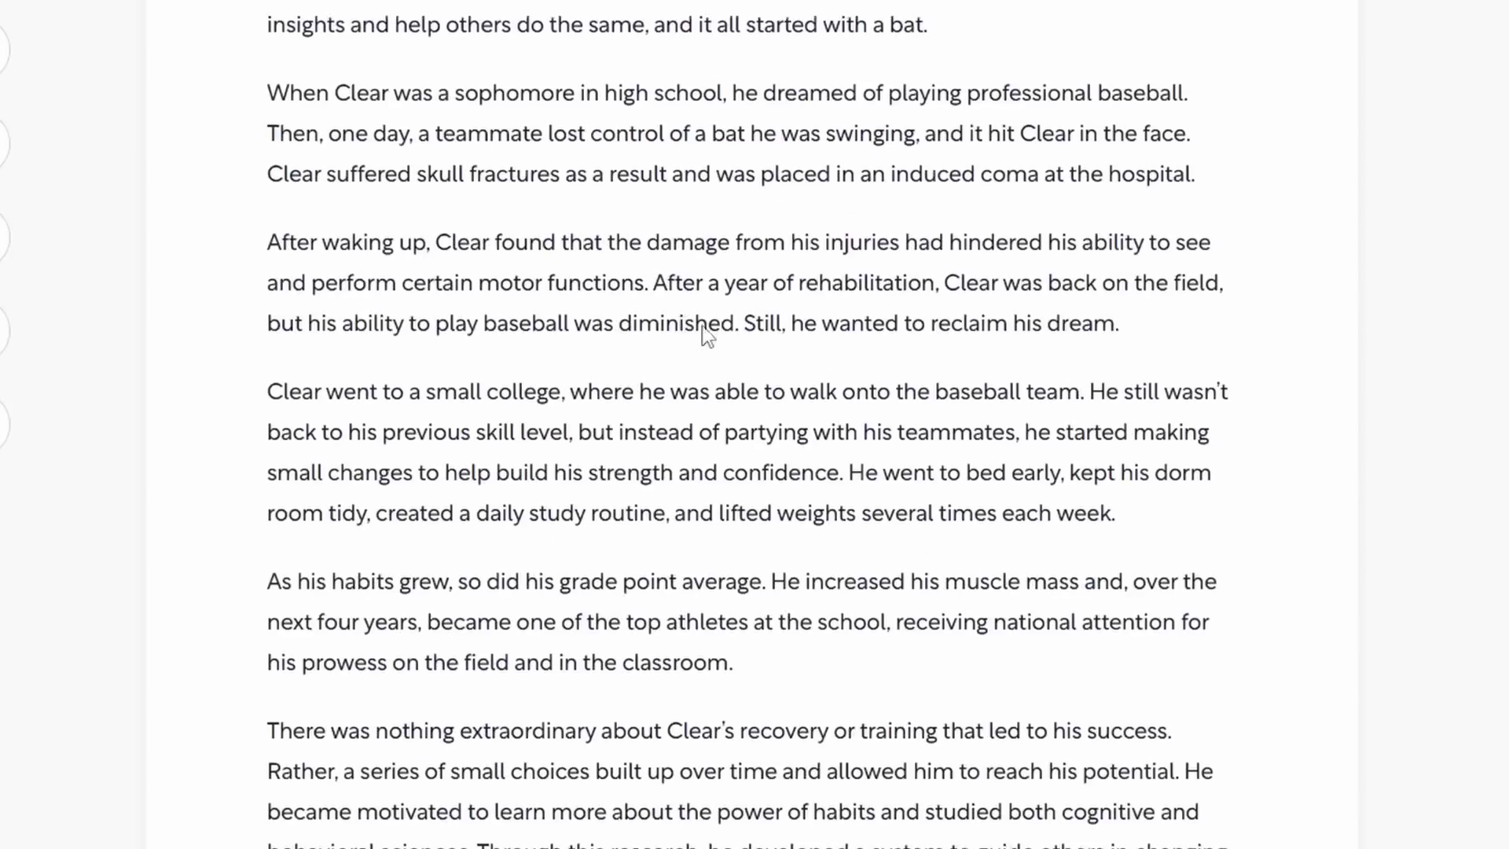
scroll(791, 322, up, 10)
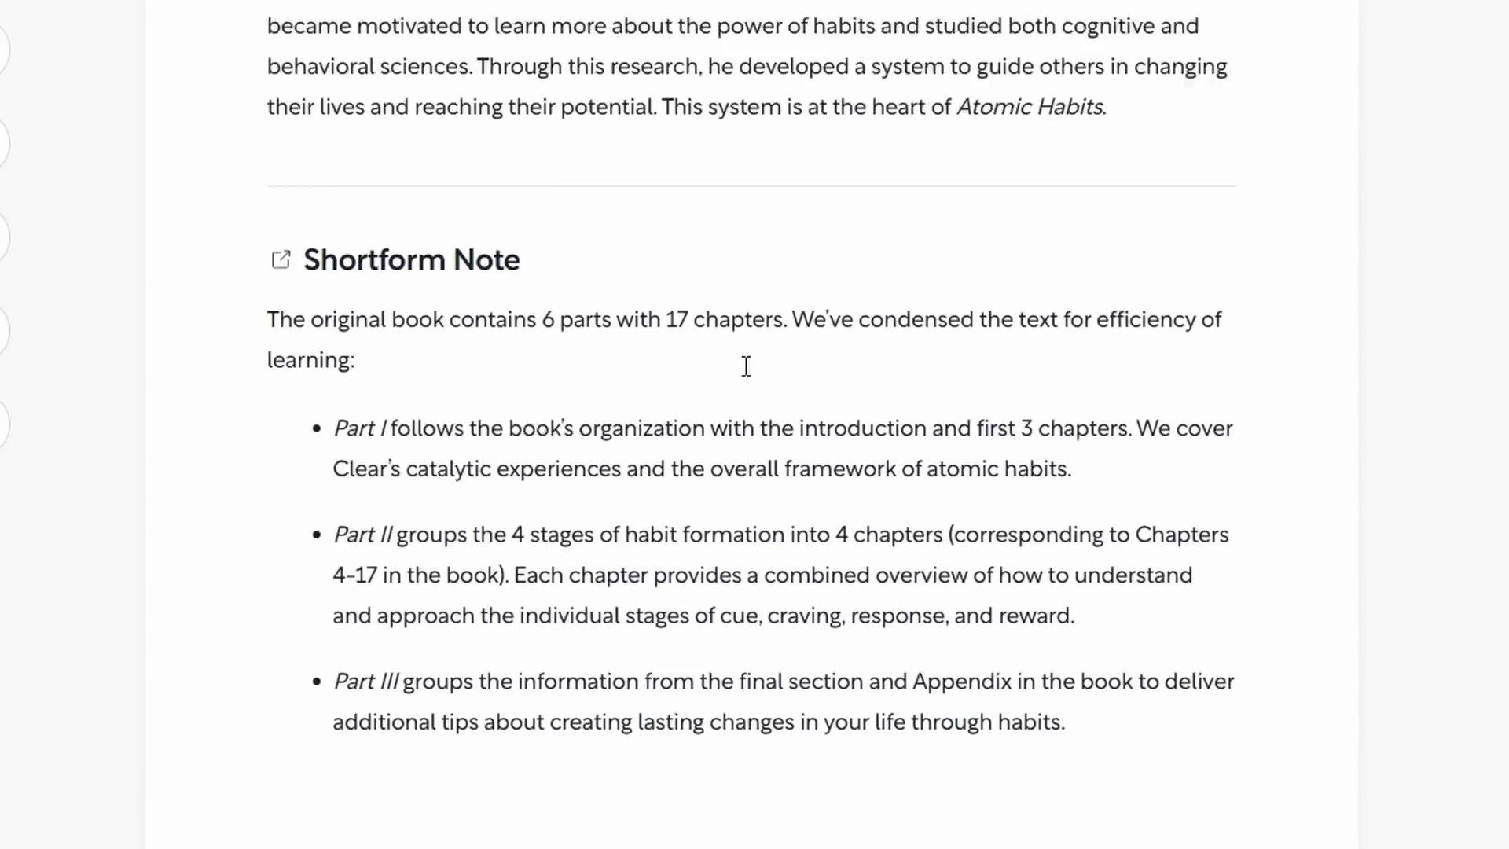